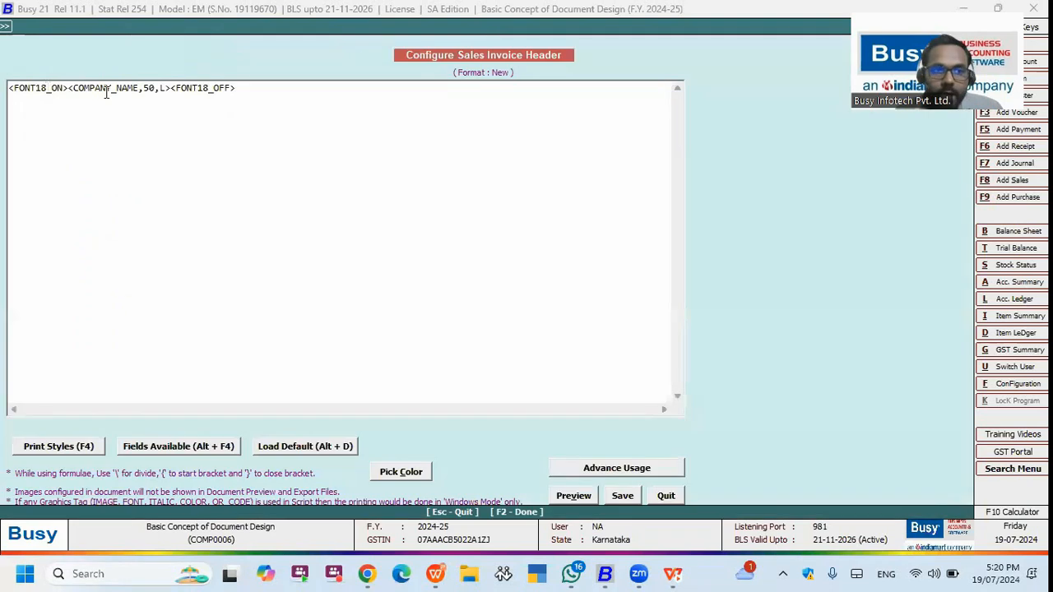
# Examine the COMPANY_NAME and FONT18_OFF tags in the sales invoice header and preview its layout.
pyautogui.moveTo(171, 88); pyautogui.dragTo(148, 87)
pyautogui.moveTo(70, 85); pyautogui.dragTo(70, 92)
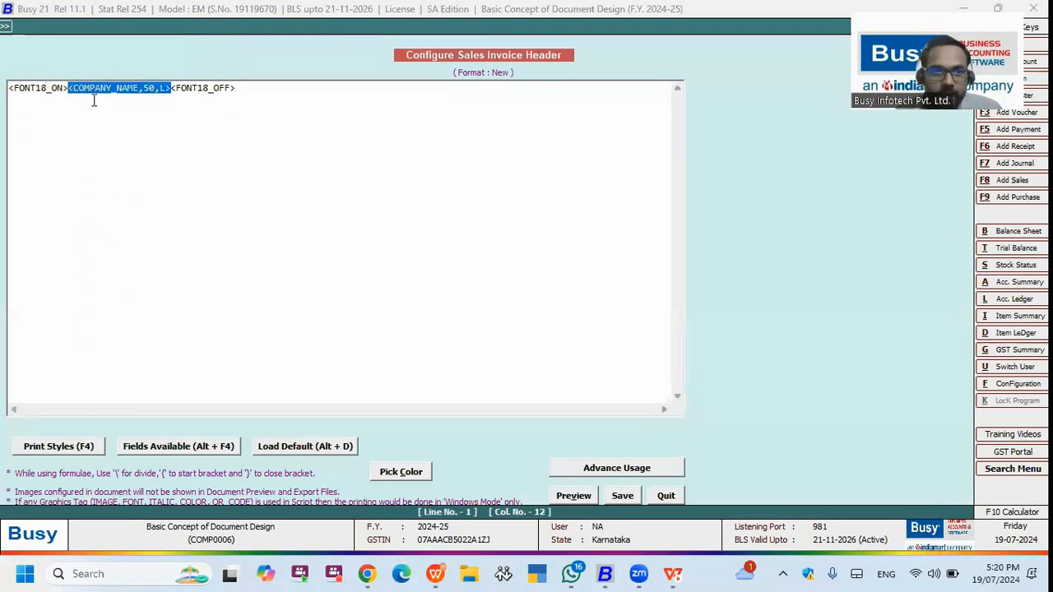
pyautogui.moveTo(237, 88); pyautogui.dragTo(175, 87)
pyautogui.hotkey('shift', 'Left')
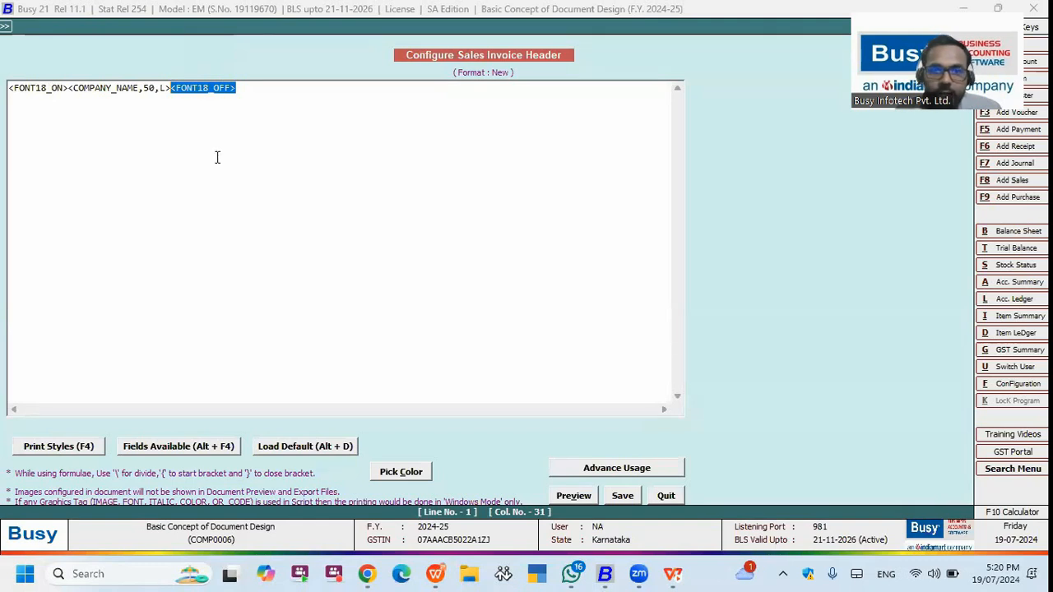
pyautogui.hotkey('alt', 'v')
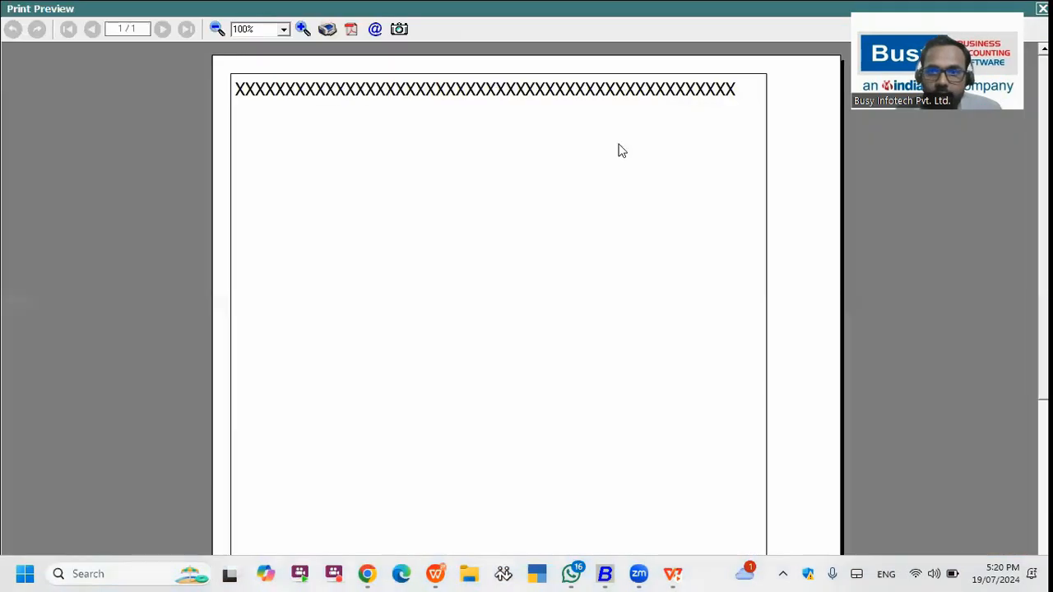
pyautogui.press('Escape')
# Set the COMPANY_NAME field length to 52 within the FONT18 tags and preview the header.
pyautogui.click(155, 88)
pyautogui.press('BackSpace')
pyautogui.write('2')
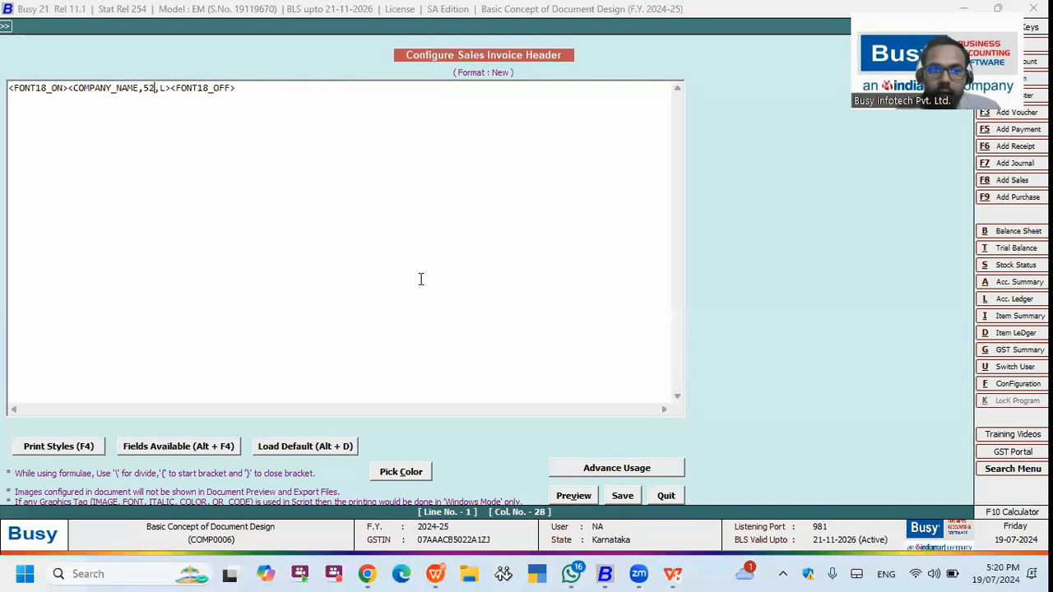
pyautogui.hotkey('alt', 'v')
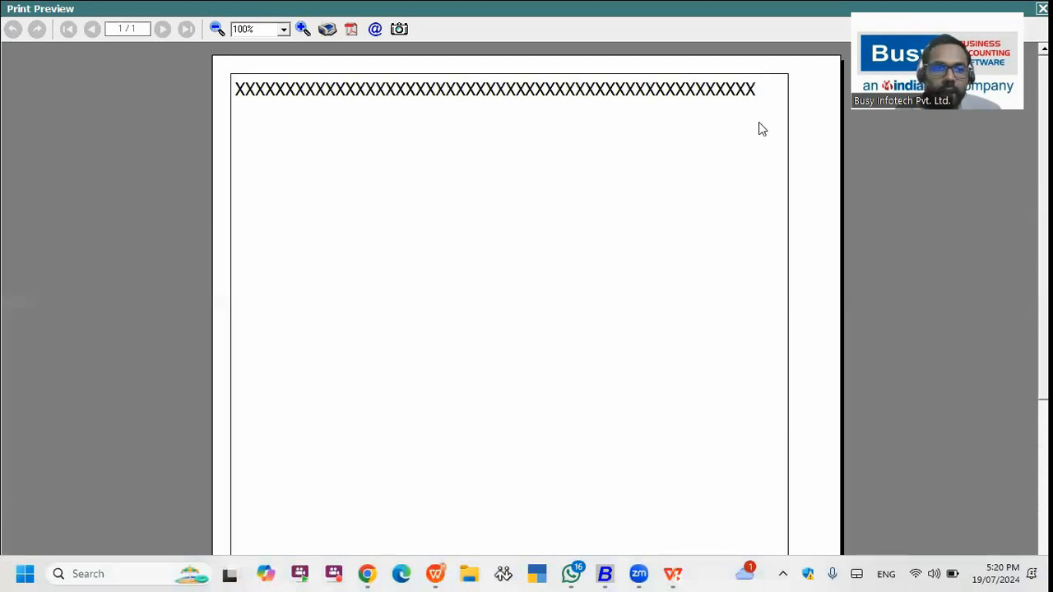
pyautogui.press('Escape')
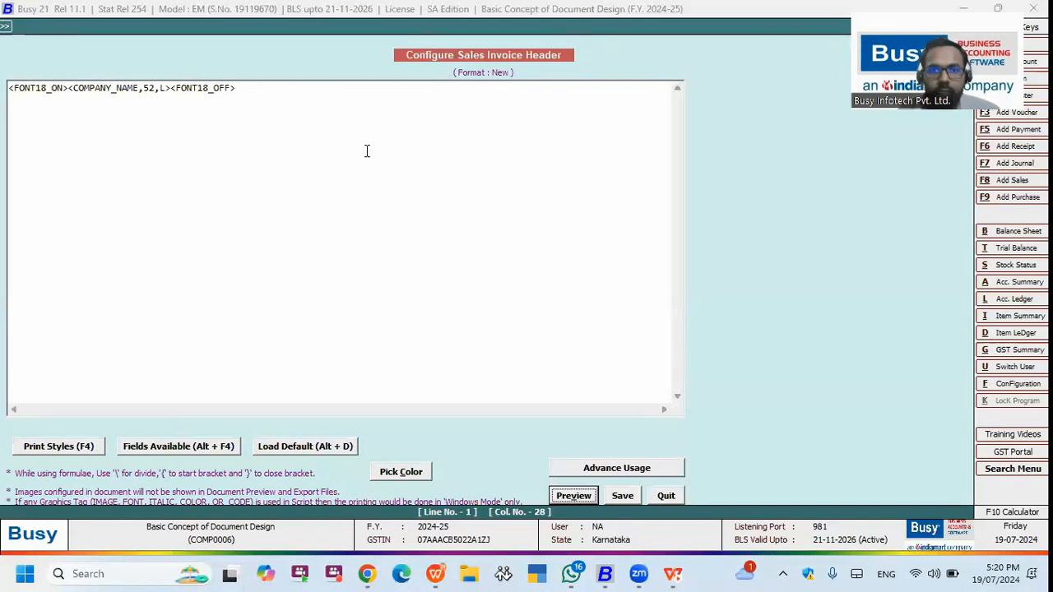
# Remove the FONT18_ON and FONT18_OFF tags around the COMPANY_NAME field.
pyautogui.moveTo(237, 88); pyautogui.dragTo(169, 88)
pyautogui.press('Delete')
pyautogui.moveTo(71, 88); pyautogui.dragTo(2, 105)
pyautogui.press('Delete')
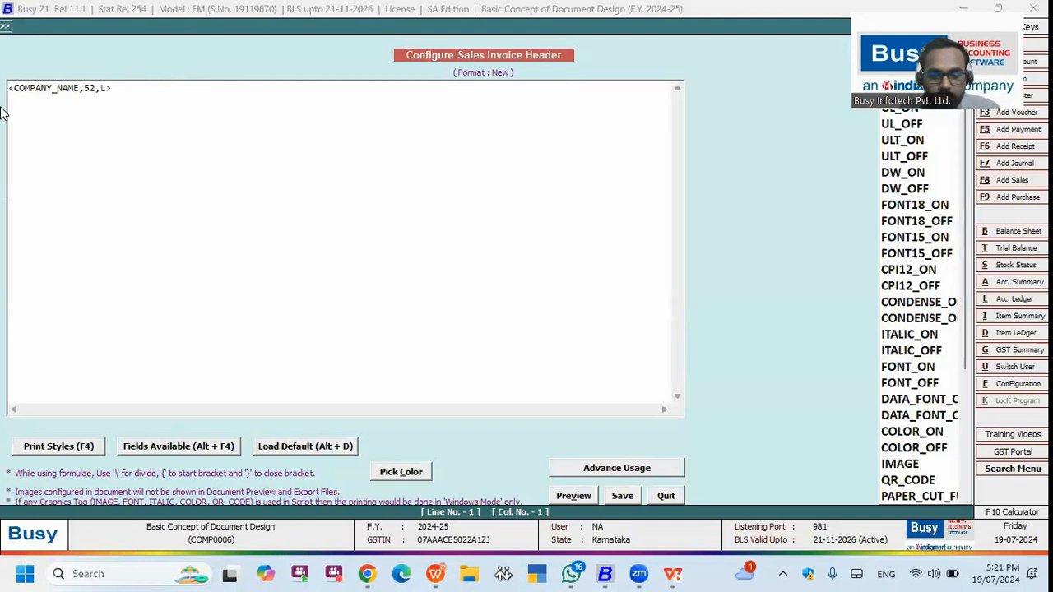
# Set the COMPANY_NAME field to length 80 with alignment C and preview the header.
pyautogui.click(92, 87)
pyautogui.press('BackSpace')
pyautogui.press('BackSpace')
pyautogui.write('80')
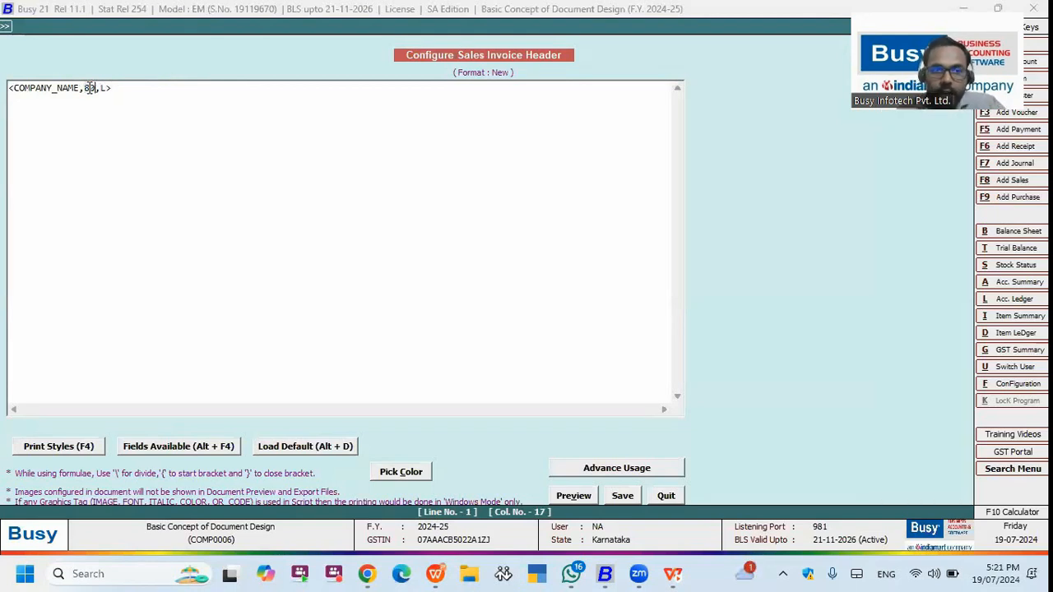
pyautogui.moveTo(96, 88)
pyautogui.mouseDown()
pyautogui.moveTo(86, 85)
pyautogui.moveTo(104, 93)
pyautogui.mouseUp()
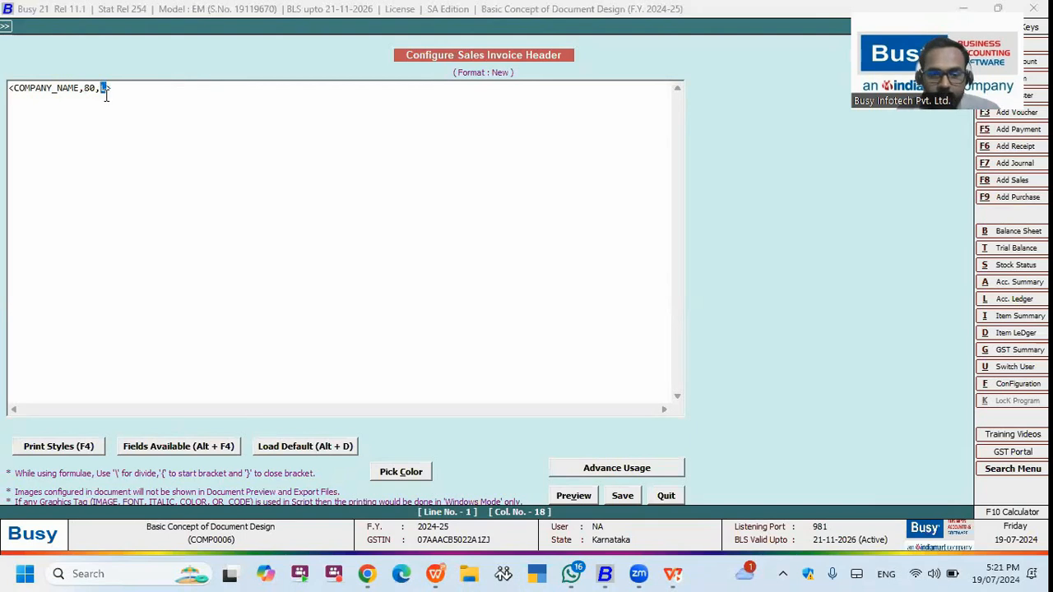
pyautogui.write('C')
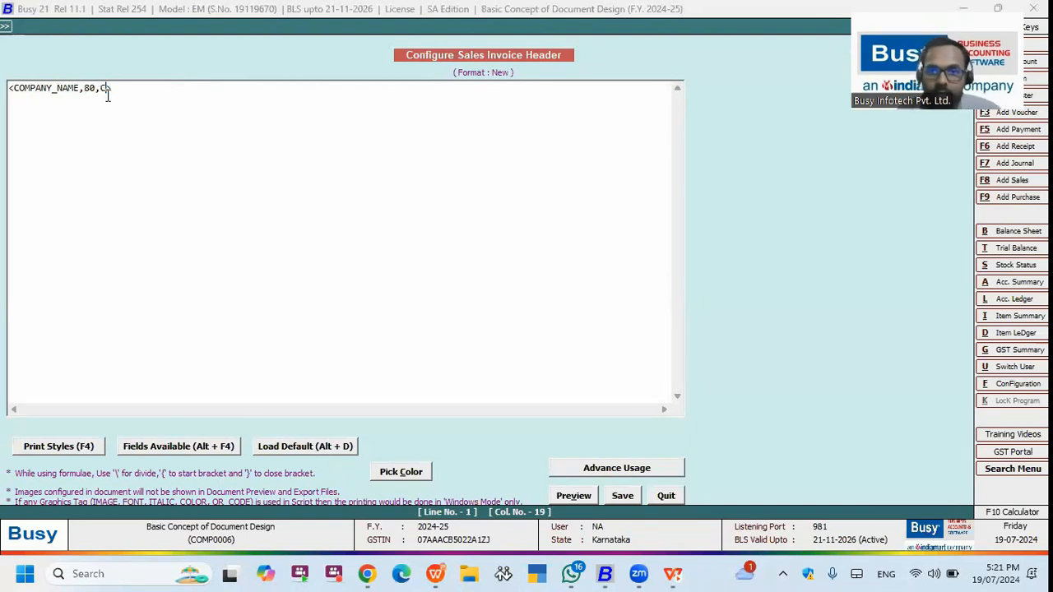
pyautogui.click(573, 495)
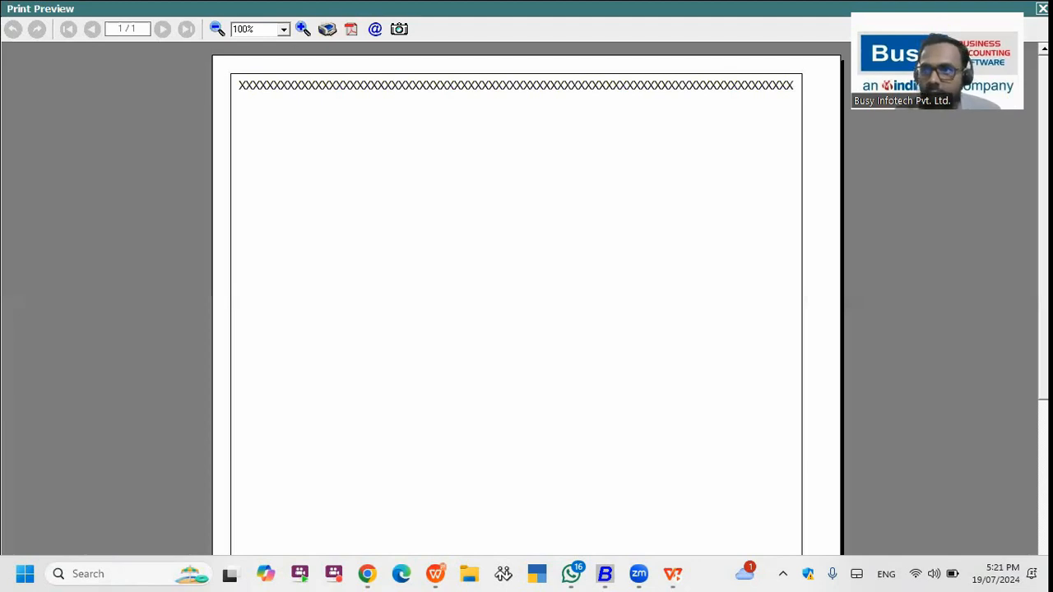
pyautogui.press('Escape')
# Set the COMPANY_NAME field length to 96 without any print style and preview the header.
pyautogui.click(95, 87)
pyautogui.press('BackSpace')
pyautogui.press('BackSpace')
pyautogui.write('96')
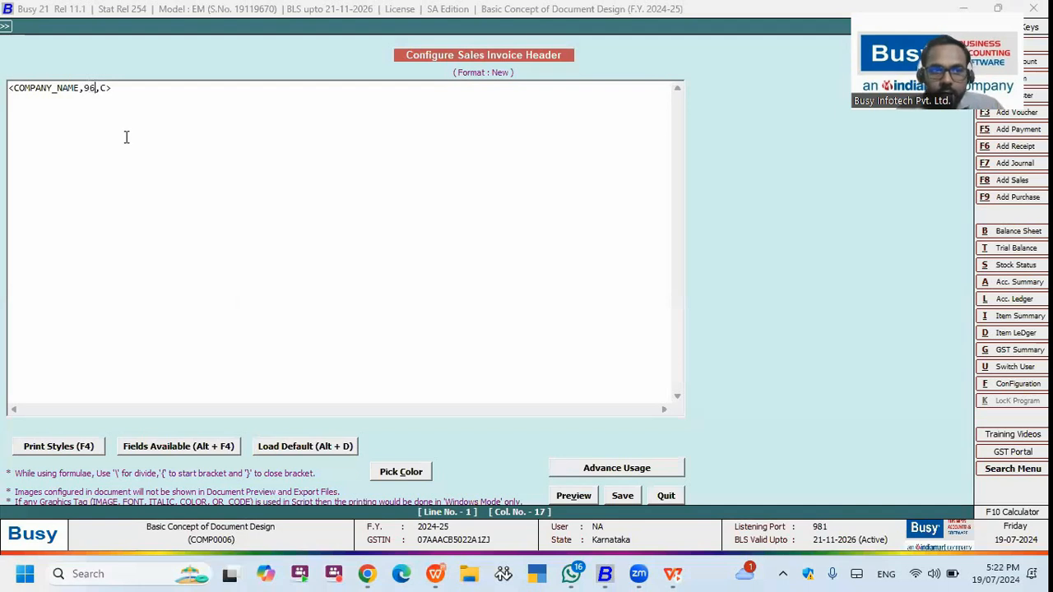
pyautogui.hotkey('alt', 'p')
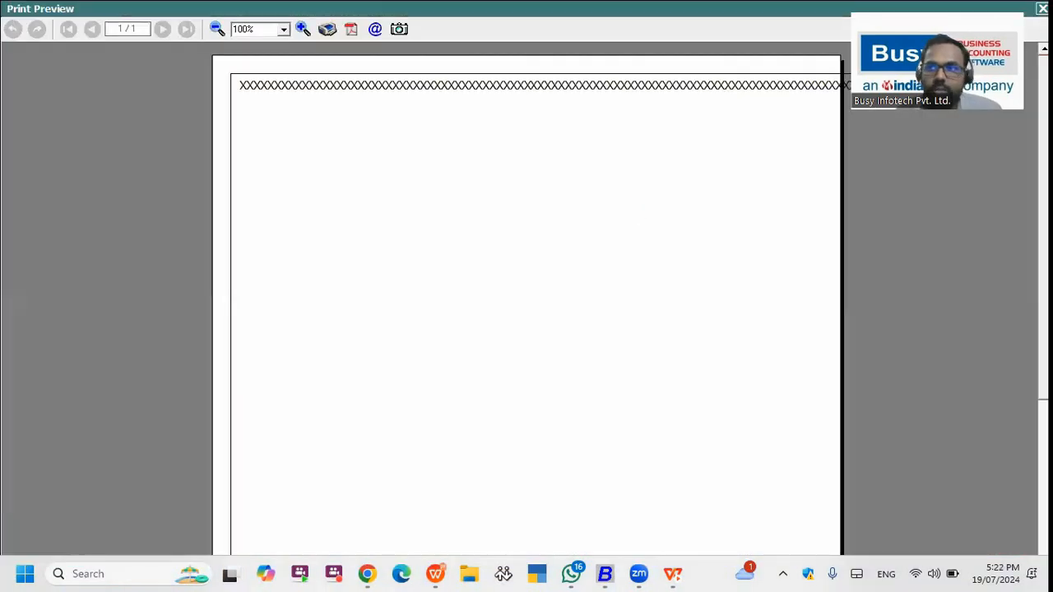
pyautogui.press('Escape')
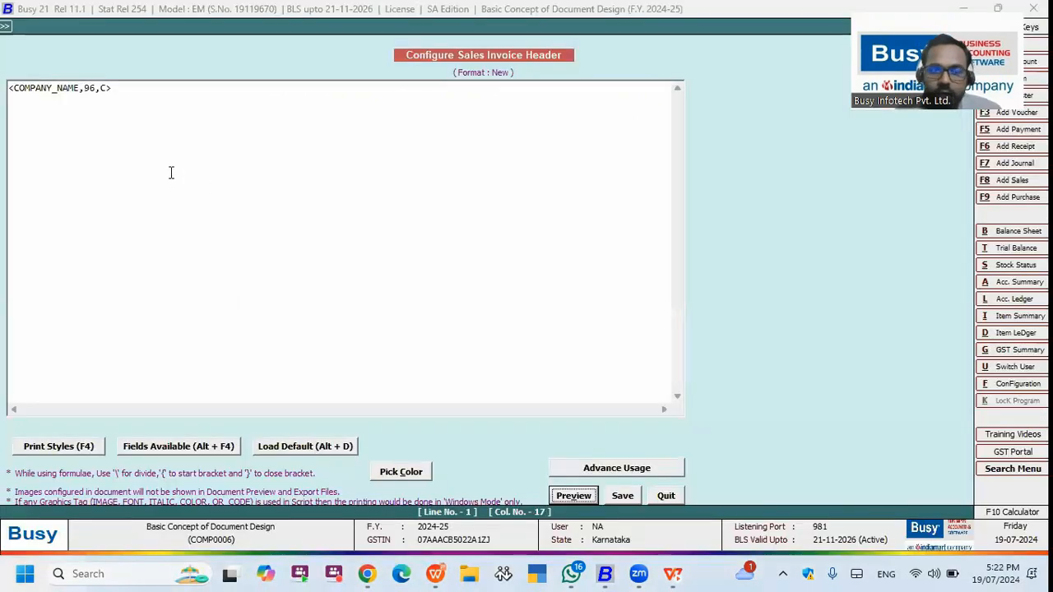
# Enclose the COMPANY_NAME field in the print style tags CPI12_ON and CPI12_OFF and preview the header.
pyautogui.click(10, 92)
pyautogui.press('F4')
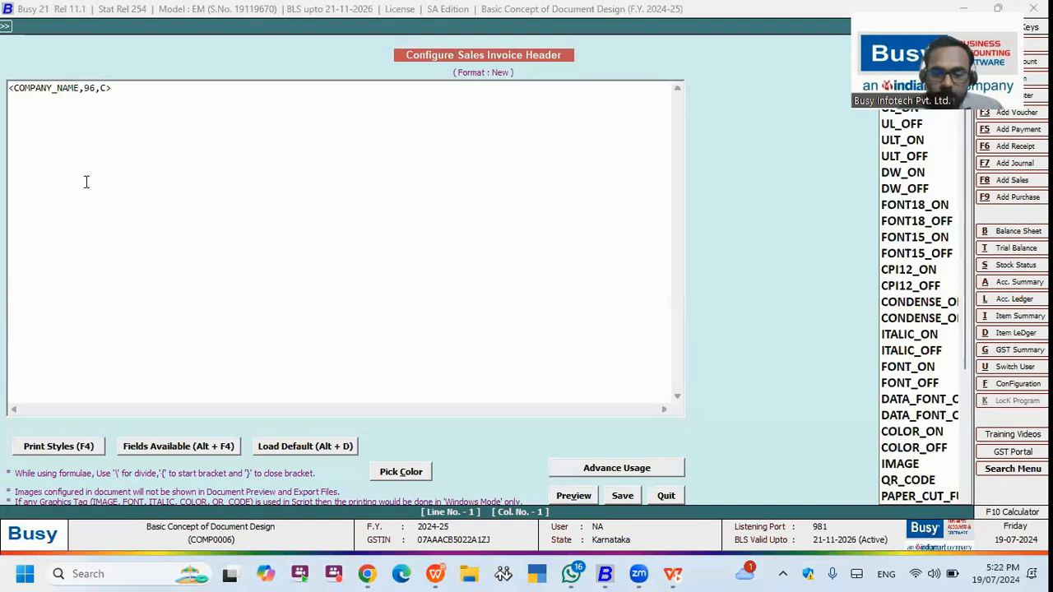
pyautogui.press('Return')
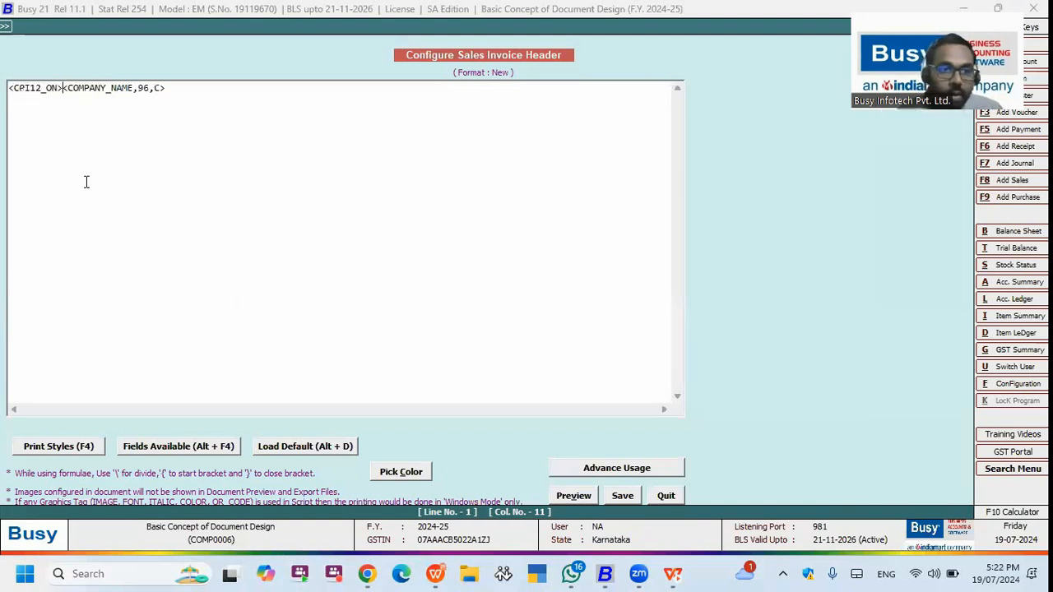
pyautogui.click(170, 86)
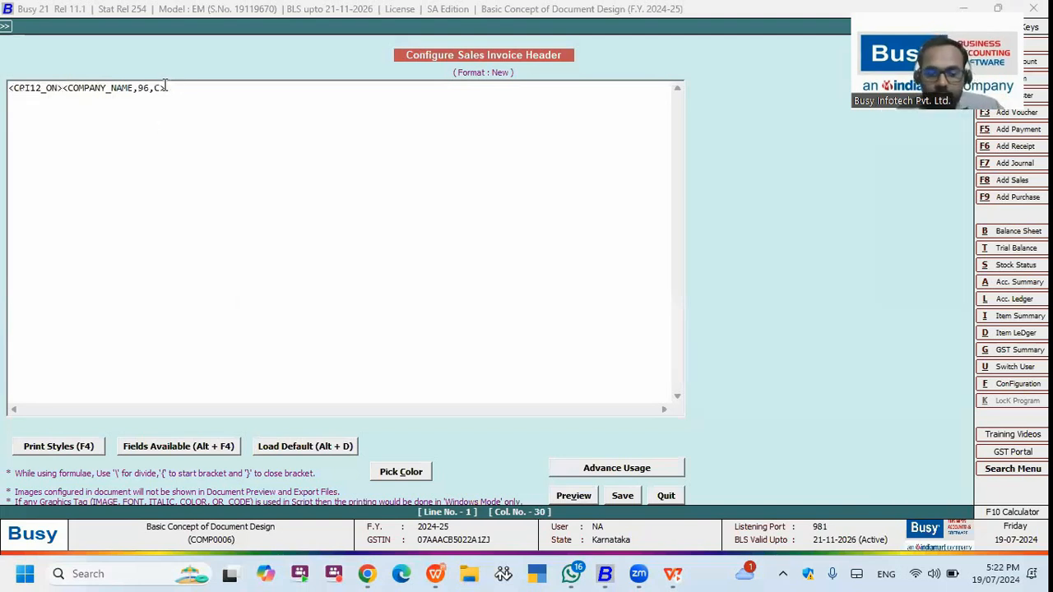
pyautogui.write('<')
pyautogui.press('F4')
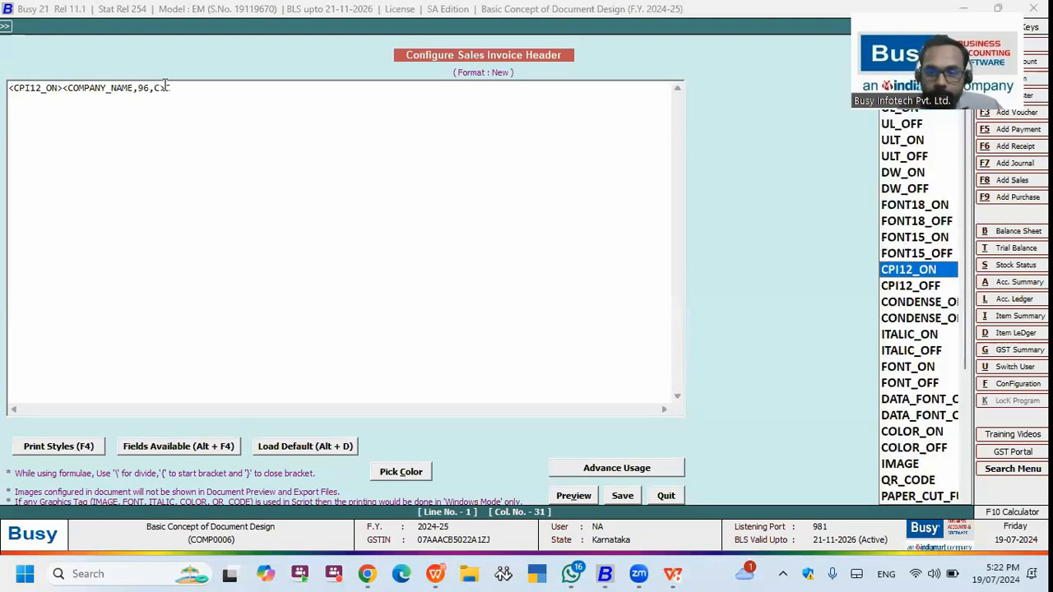
pyautogui.press('Down')
pyautogui.press('Return')
pyautogui.click(576, 500)
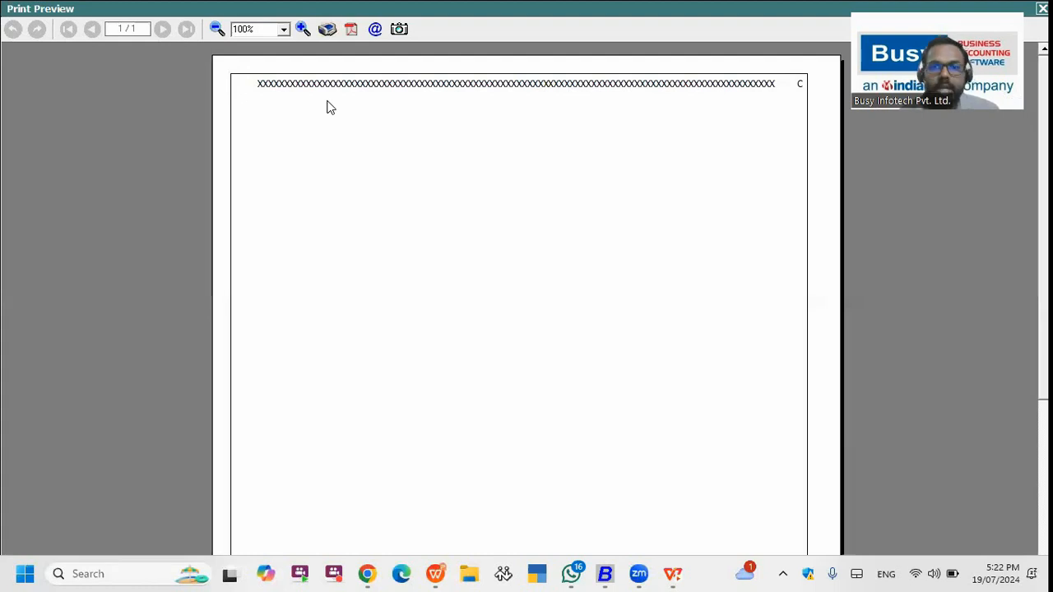
pyautogui.press('Escape')
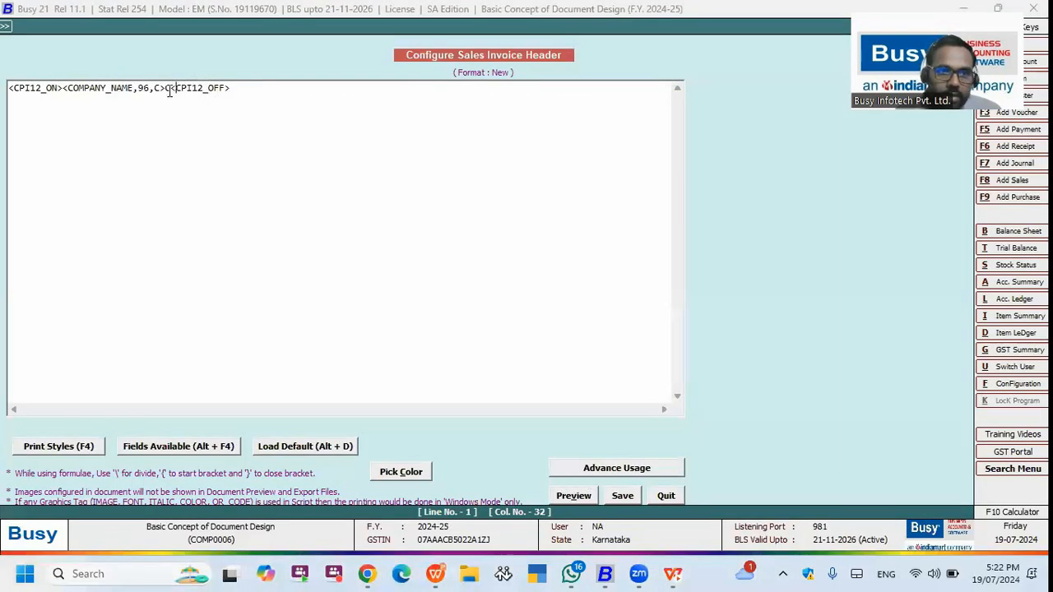
# Replace the closing CPI12_OFF tag after the COMPANY_NAME field with CONDENSE_OFF.
pyautogui.moveTo(251, 89); pyautogui.dragTo(165, 92)
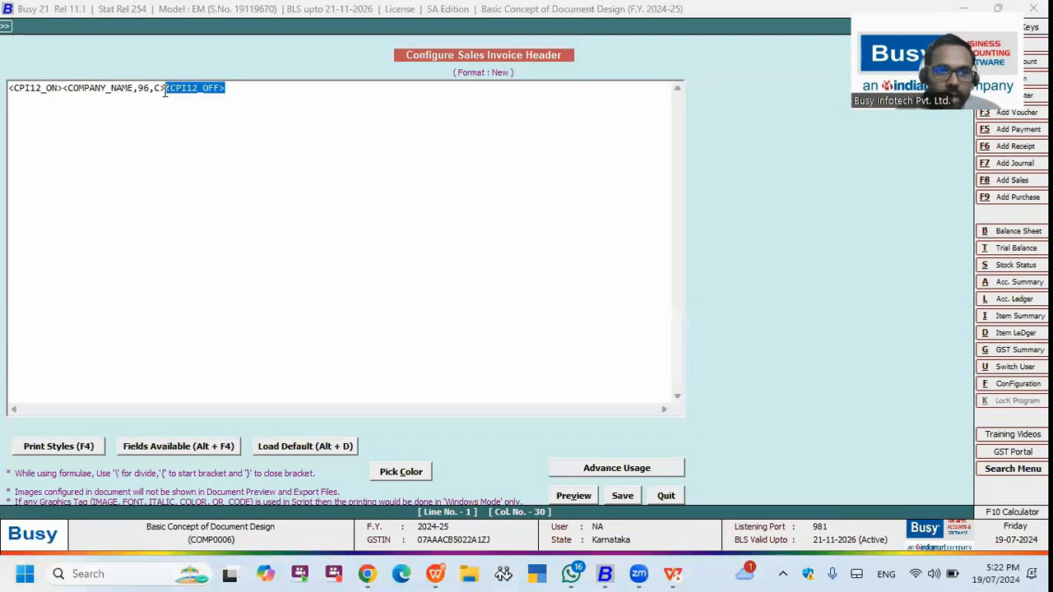
pyautogui.press('BackSpace')
pyautogui.press('BackSpace')
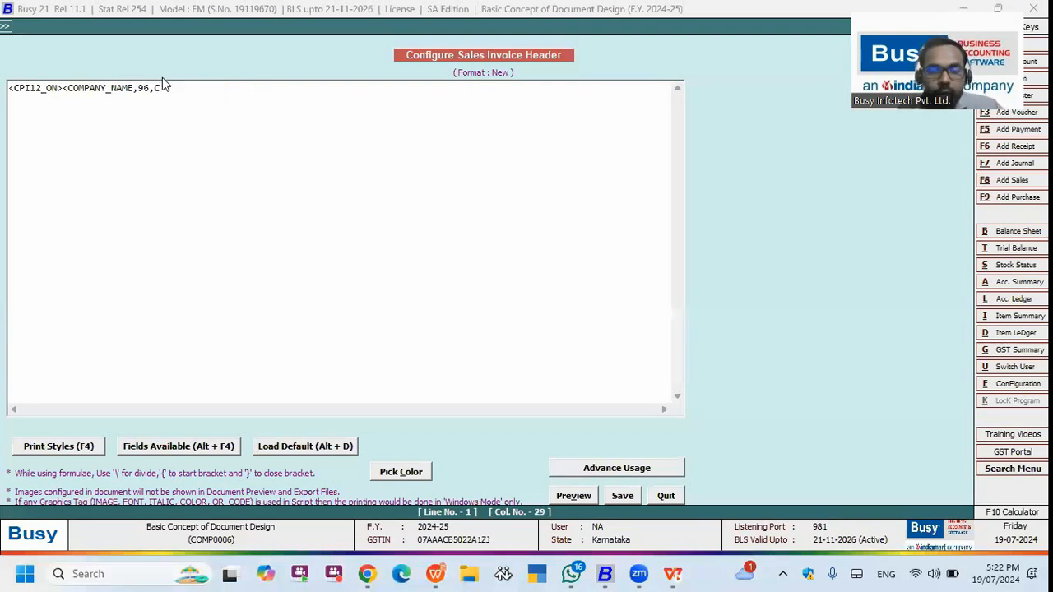
pyautogui.write('>')
pyautogui.press('Down')
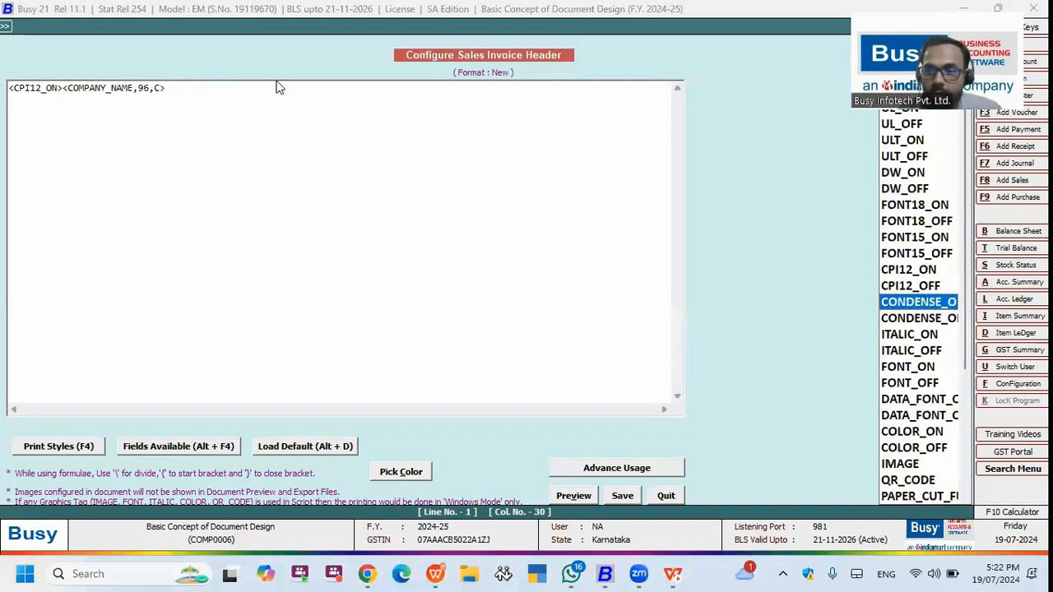
pyautogui.press('Return')
pyautogui.press('Left')
pyautogui.press('BackSpace')
pyautogui.write('F')
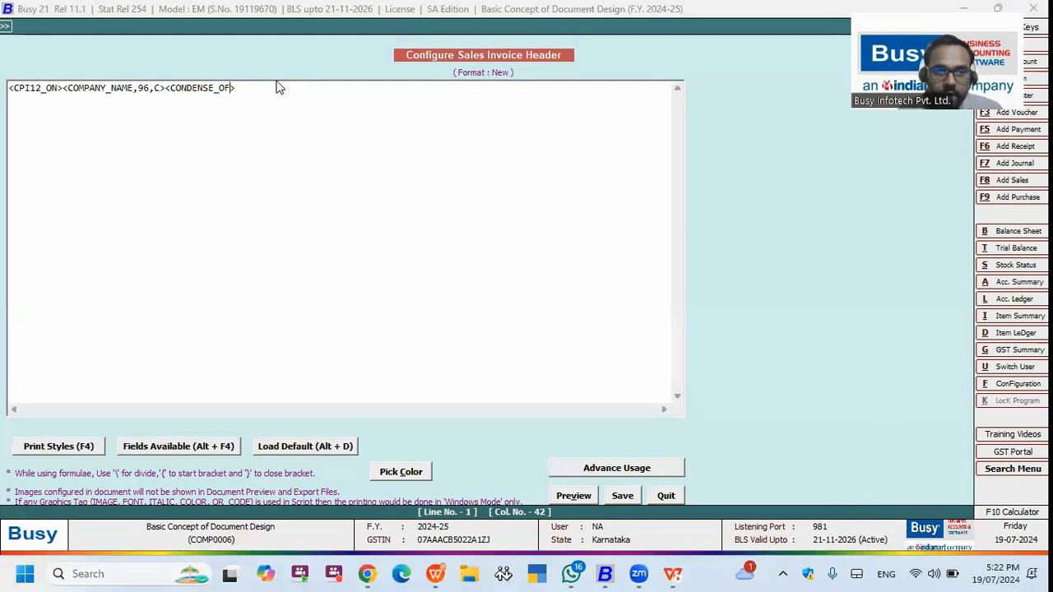
pyautogui.write('F')
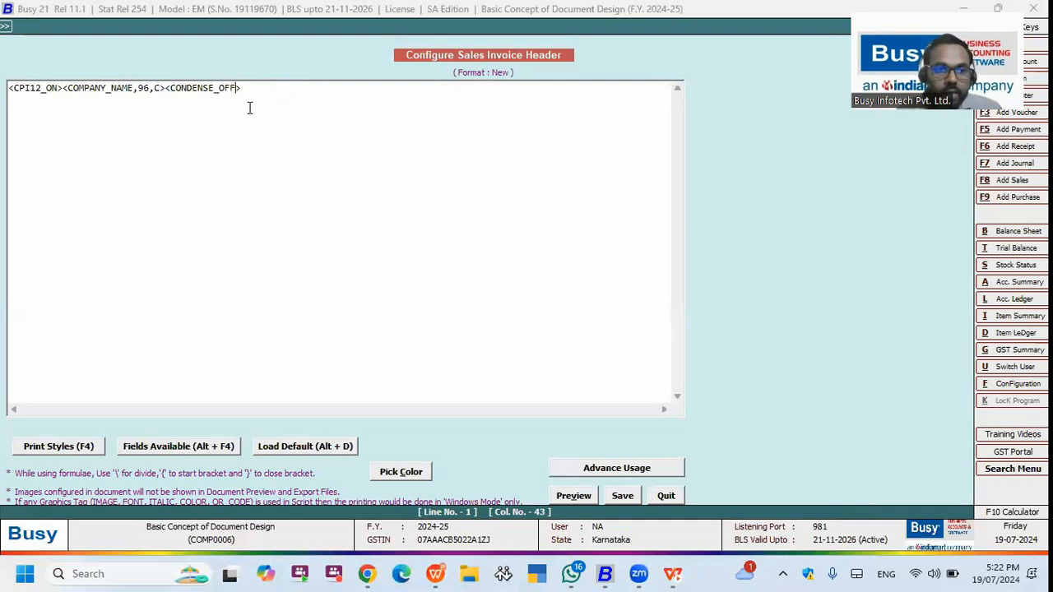
# Replace the opening CPI12_ON tag with CONDENSE_ON, reusing a copy of the closing condense tag.
pyautogui.moveTo(241, 88); pyautogui.dragTo(163, 88)
pyautogui.hotkey('ctrl', 'c')
pyautogui.moveTo(65, 87); pyautogui.dragTo(8, 87)
pyautogui.hotkey('ctrl', 'v')
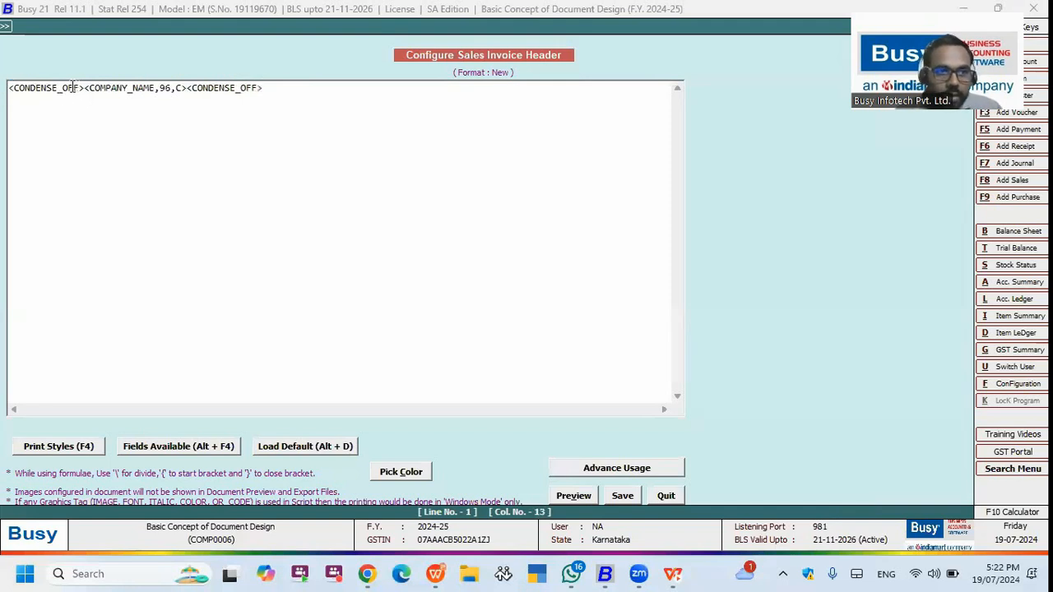
pyautogui.press('Delete')
pyautogui.press('BackSpace')
pyautogui.write('N')
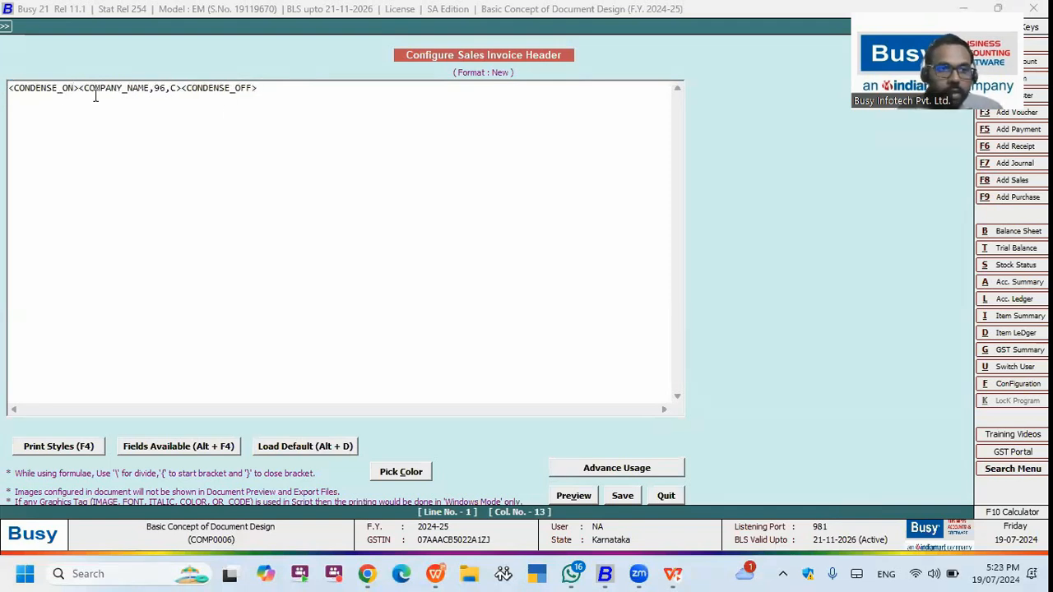
# Try to save the header with the closing CONDENSE_OFF tag deleted, and undo the deletion.
pyautogui.moveTo(268, 89); pyautogui.dragTo(172, 89)
pyautogui.press('Delete')
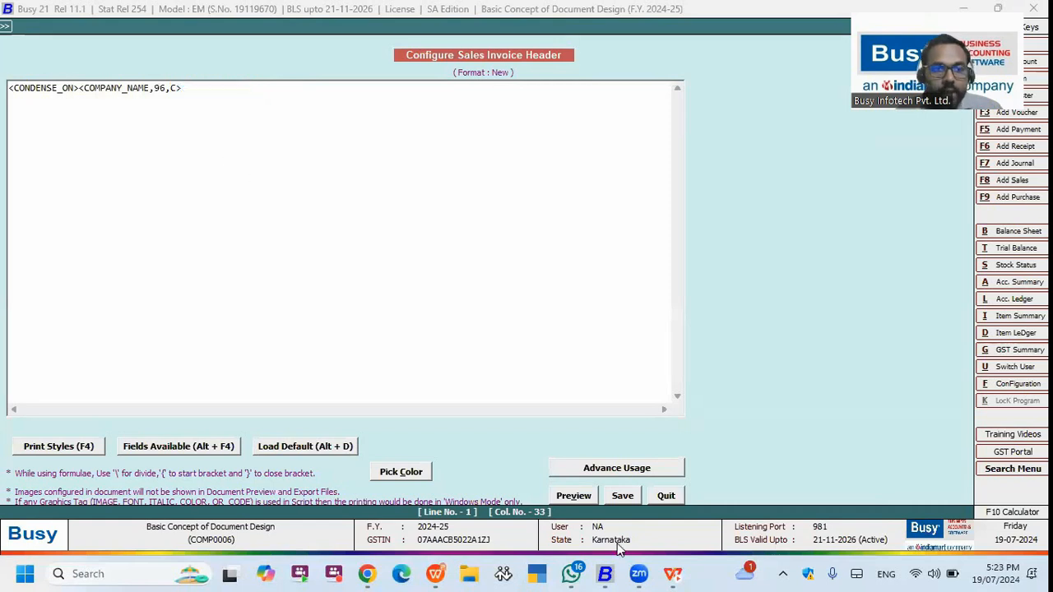
pyautogui.click(622, 495)
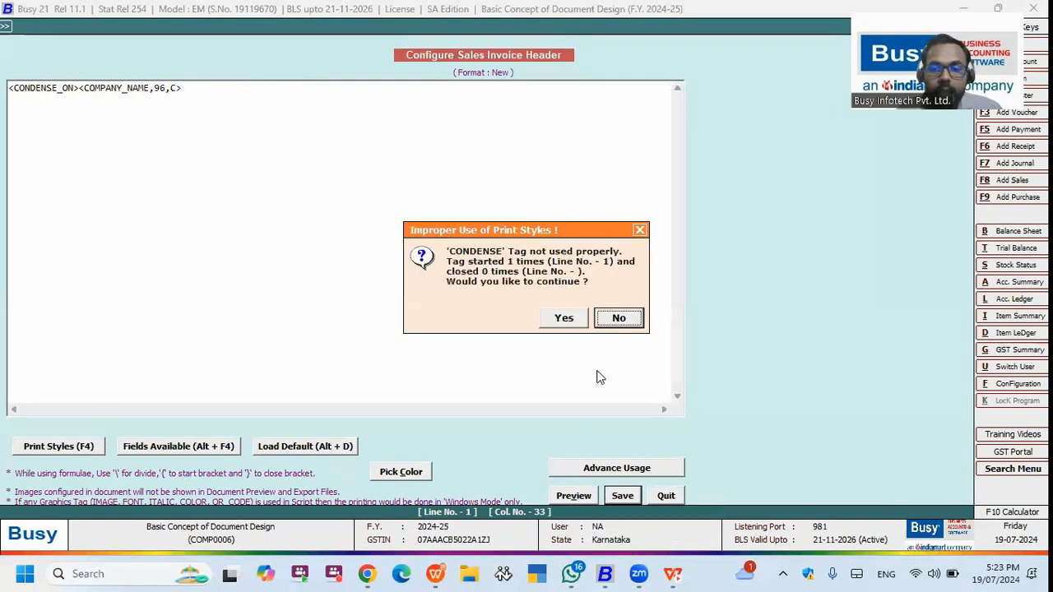
pyautogui.click(618, 319)
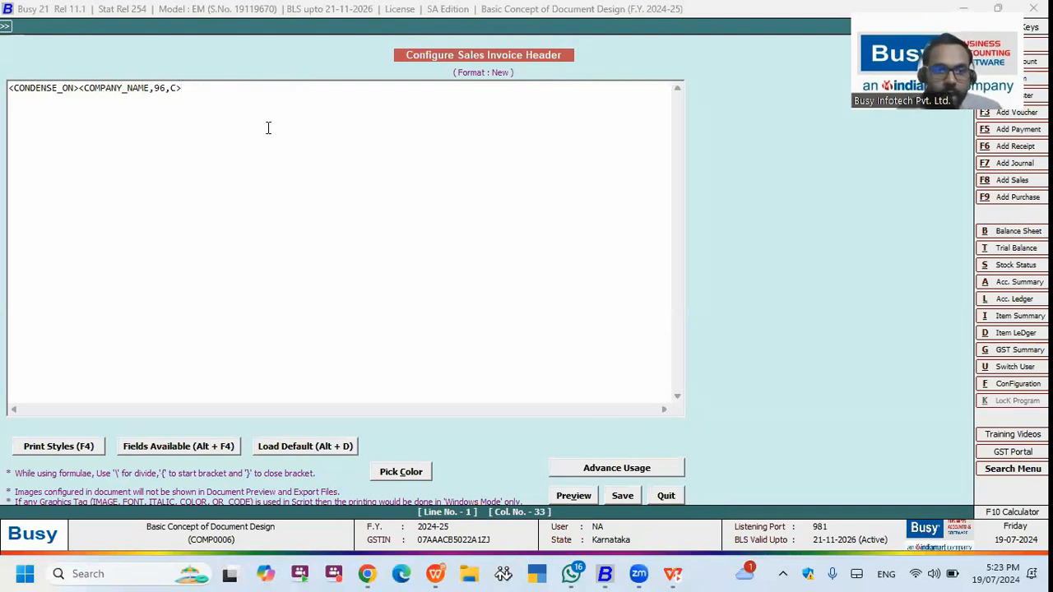
pyautogui.hotkey('ctrl', 'z')
# Preview the condensed header, set the COMPANY_NAME field length to 136, and preview it again.
pyautogui.hotkey('alt', 'v')
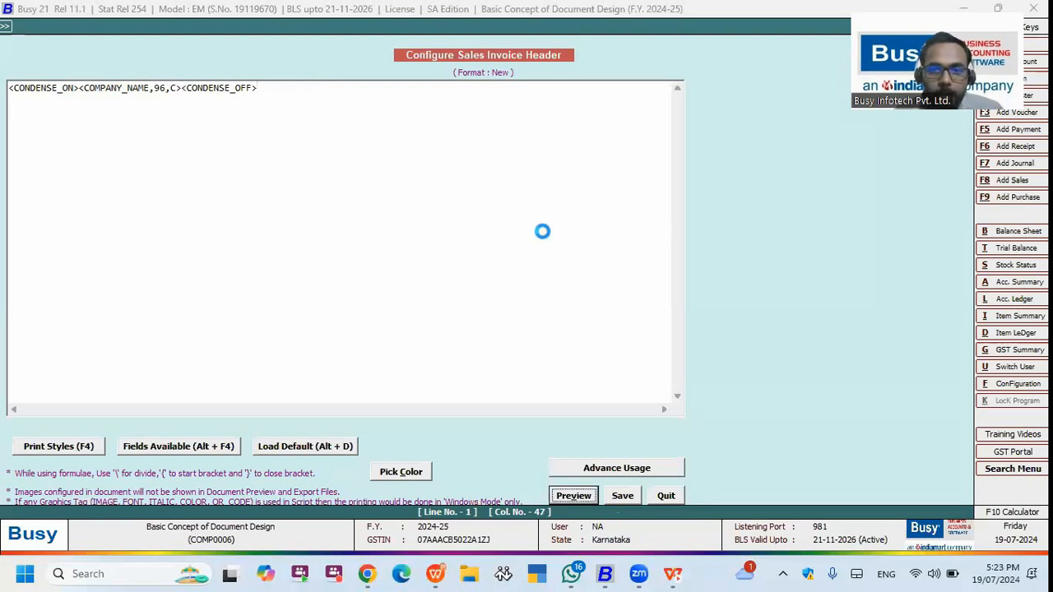
pyautogui.press('Escape')
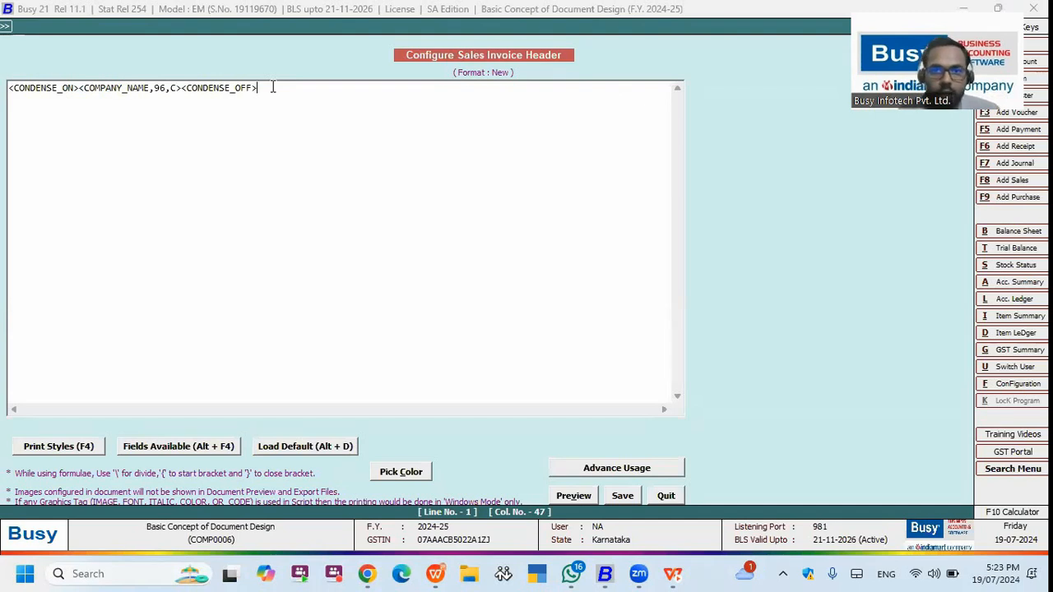
pyautogui.click(165, 89)
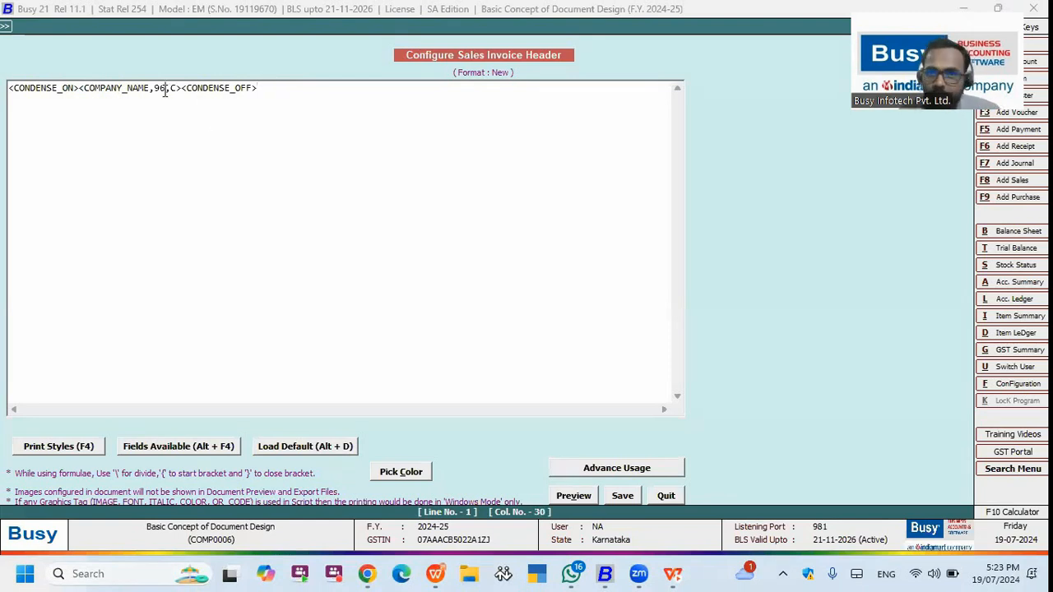
pyautogui.press('BackSpace')
pyautogui.press('BackSpace')
pyautogui.write('136')
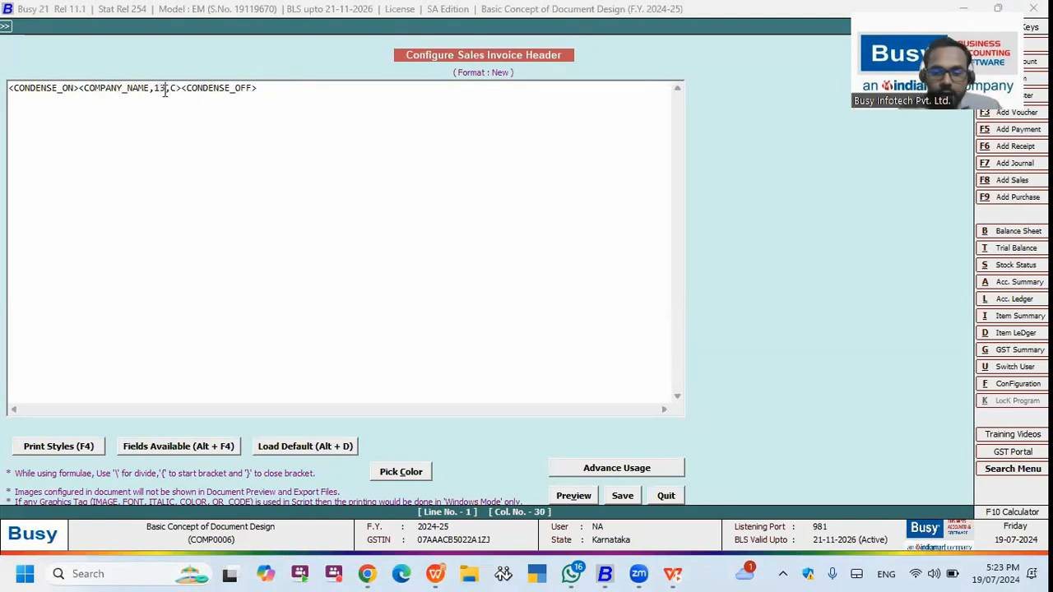
pyautogui.click(573, 495)
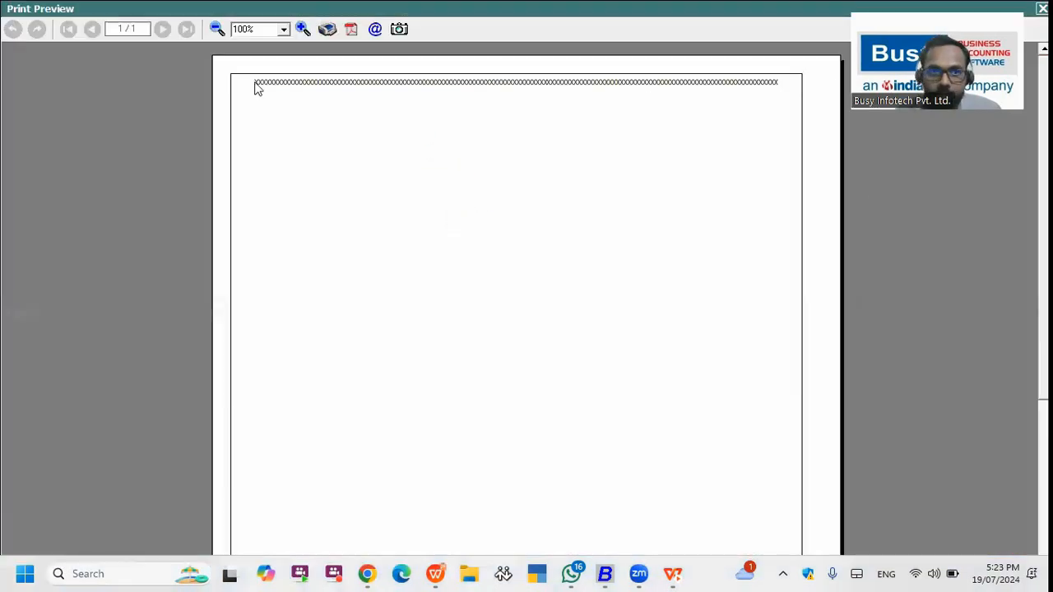
# Close the preview and write the note "1 = 17" after the CONDENSE_OFF tag, starting a new line.
pyautogui.press('Escape')
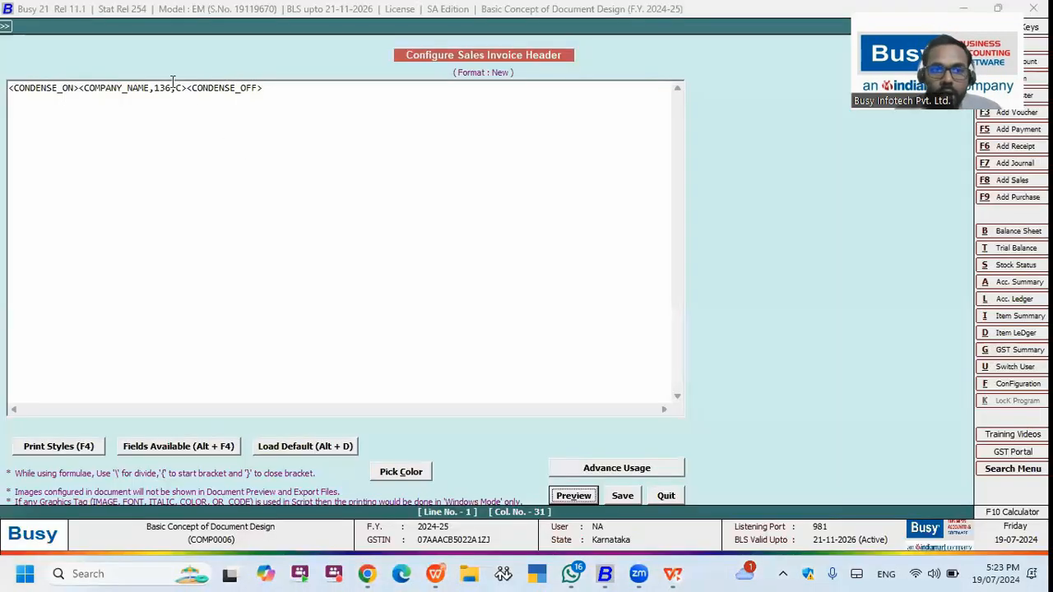
pyautogui.click(281, 88)
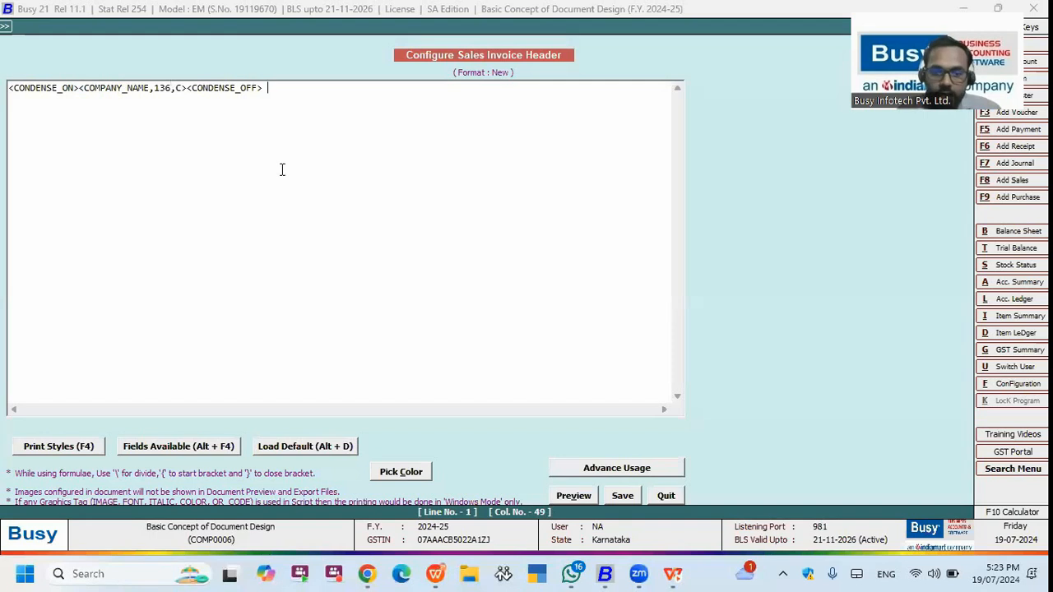
pyautogui.write('1')
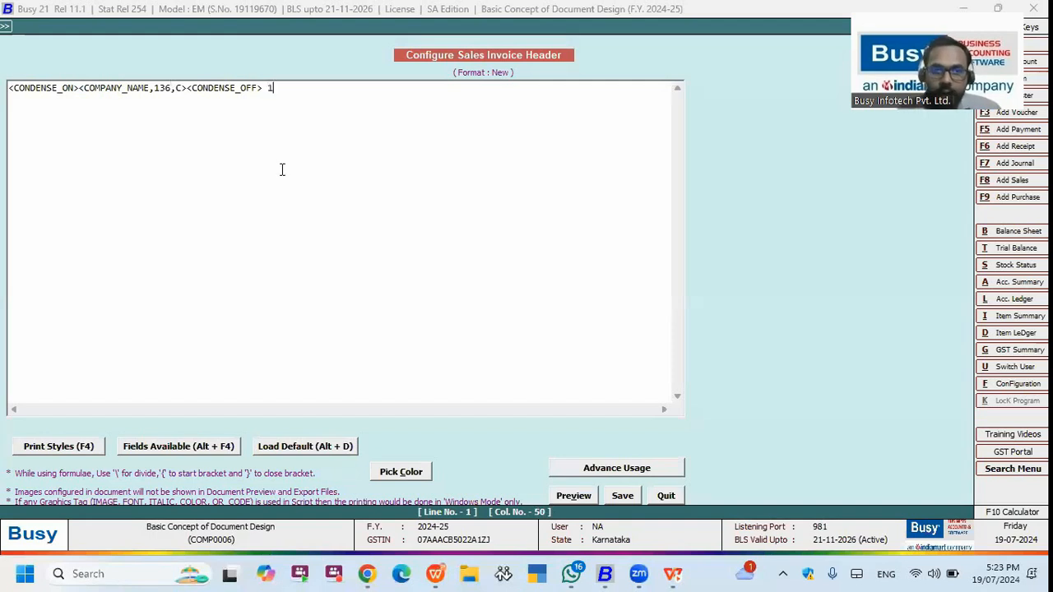
pyautogui.write(' = 17')
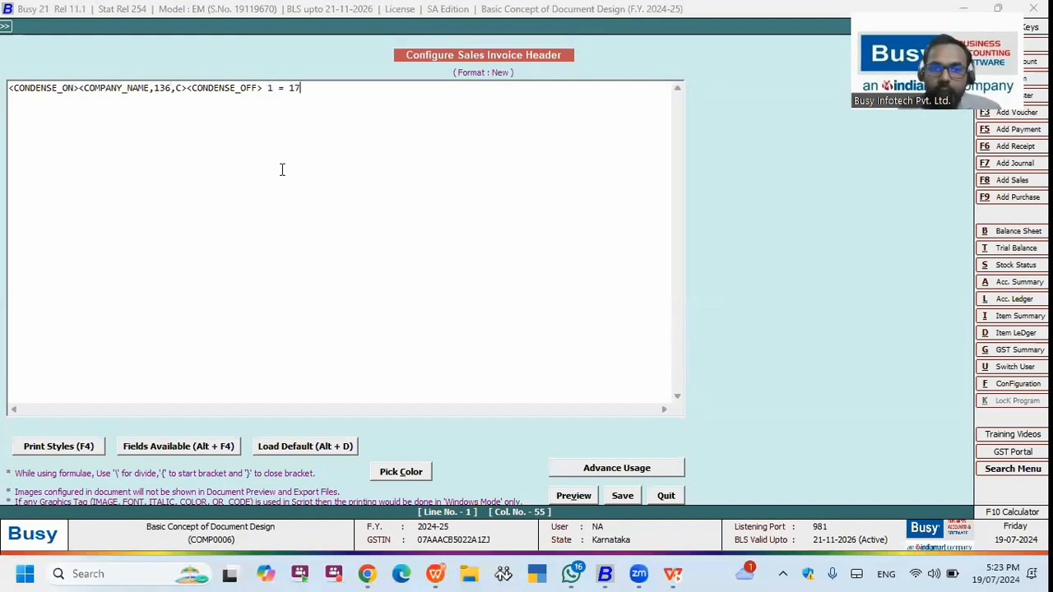
pyautogui.press('Return')
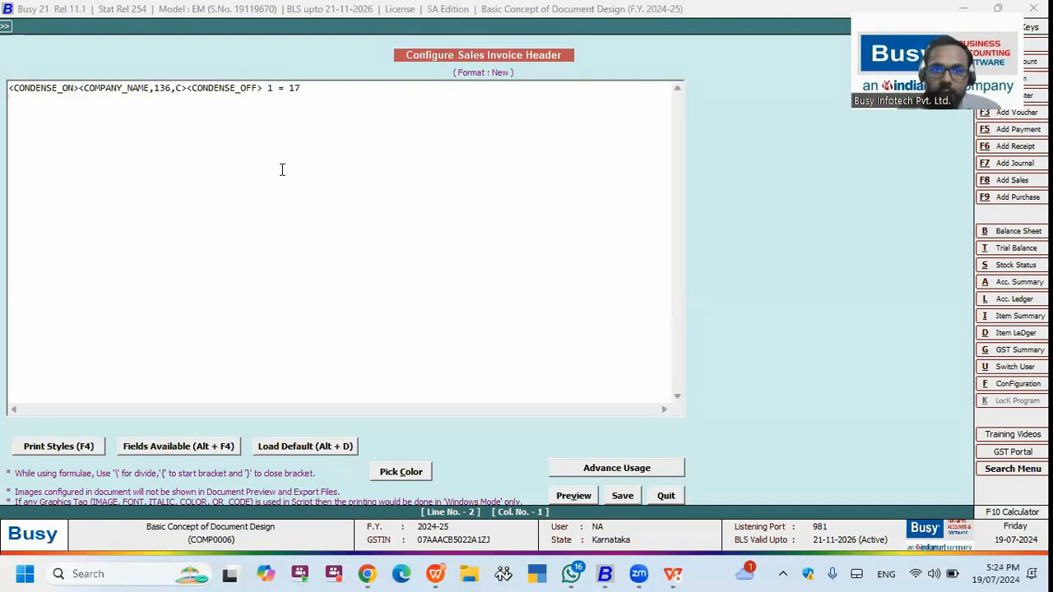
# Add a second note line reading "A5 = 5 * 17 = 85", using the calculator for the multiplication.
pyautogui.write('A5 =')
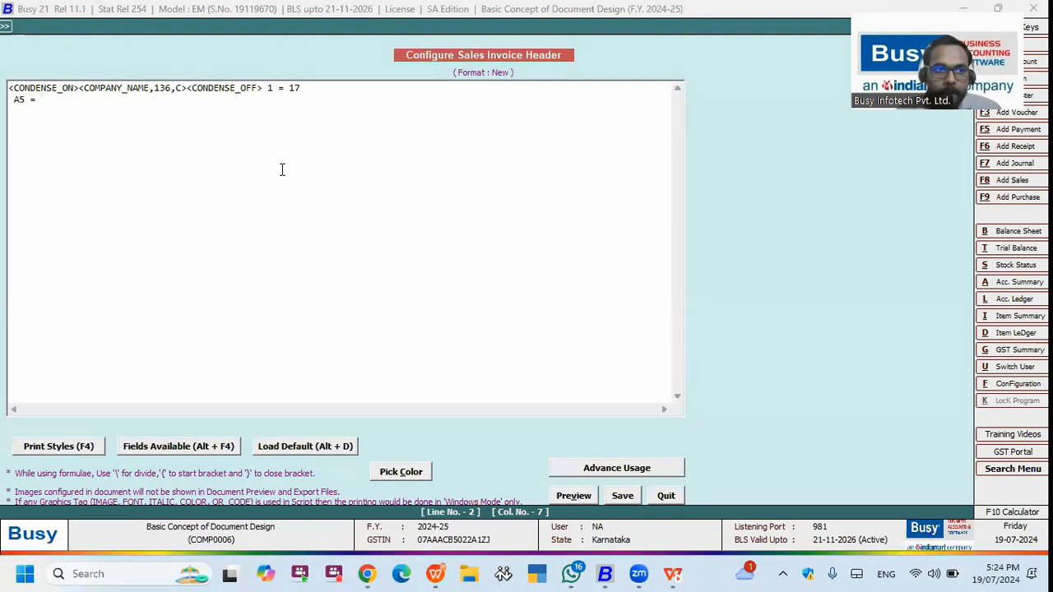
pyautogui.write('5')
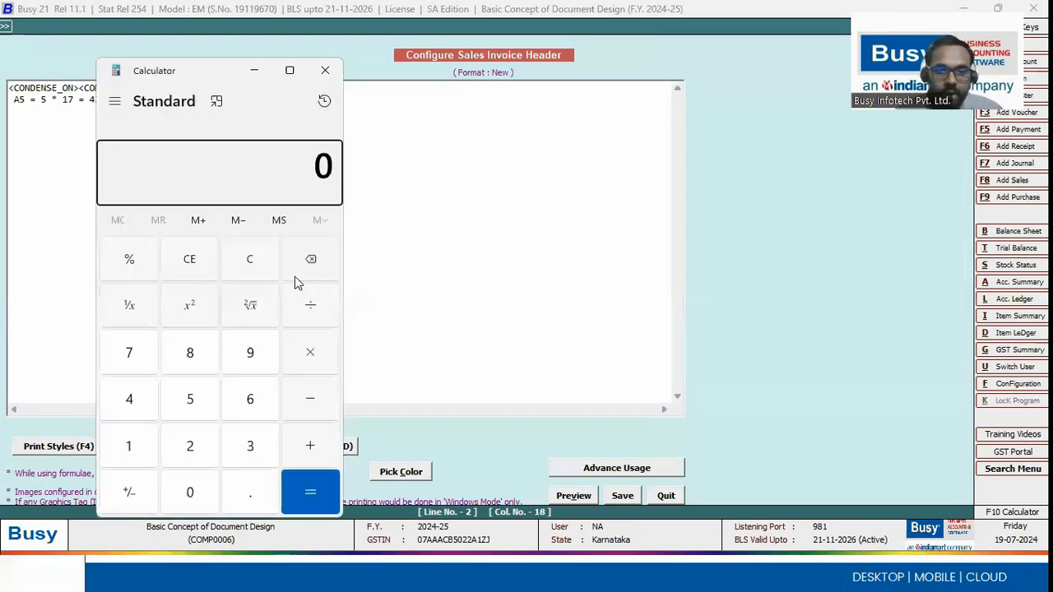
pyautogui.write('17')
pyautogui.click(311, 362)
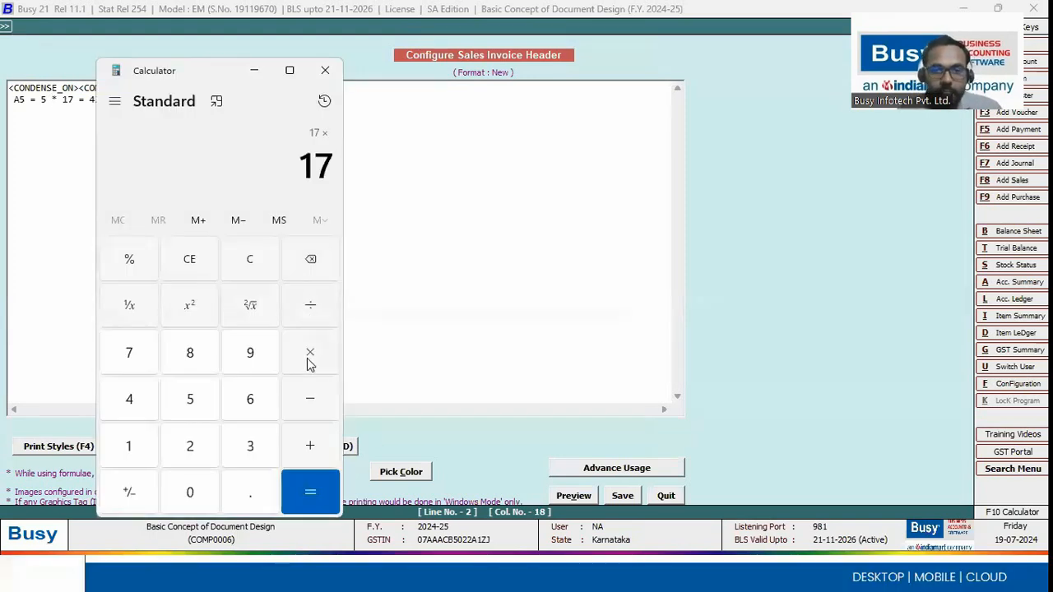
pyautogui.click(137, 97)
pyautogui.press('BackSpace')
pyautogui.write('85')
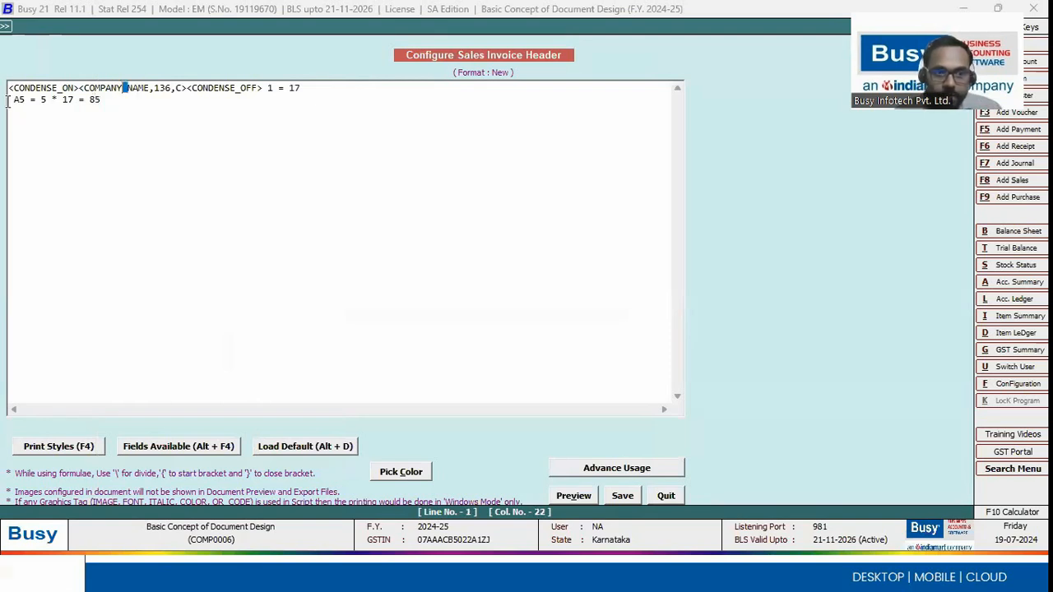
# Delete the A5 note line and set the COMPANY_NAME field length to 85.
pyautogui.hotkey('shift', 'Home')
pyautogui.press('Delete')
pyautogui.click(174, 88)
pyautogui.press('BackSpace')
pyautogui.press('BackSpace')
pyautogui.write('8')
pyautogui.press('BackSpace')
pyautogui.press('BackSpace')
pyautogui.write('85')
# Delete the "1 = 17" note after the closing tag and preview the condensed header.
pyautogui.moveTo(262, 88); pyautogui.dragTo(331, 88)
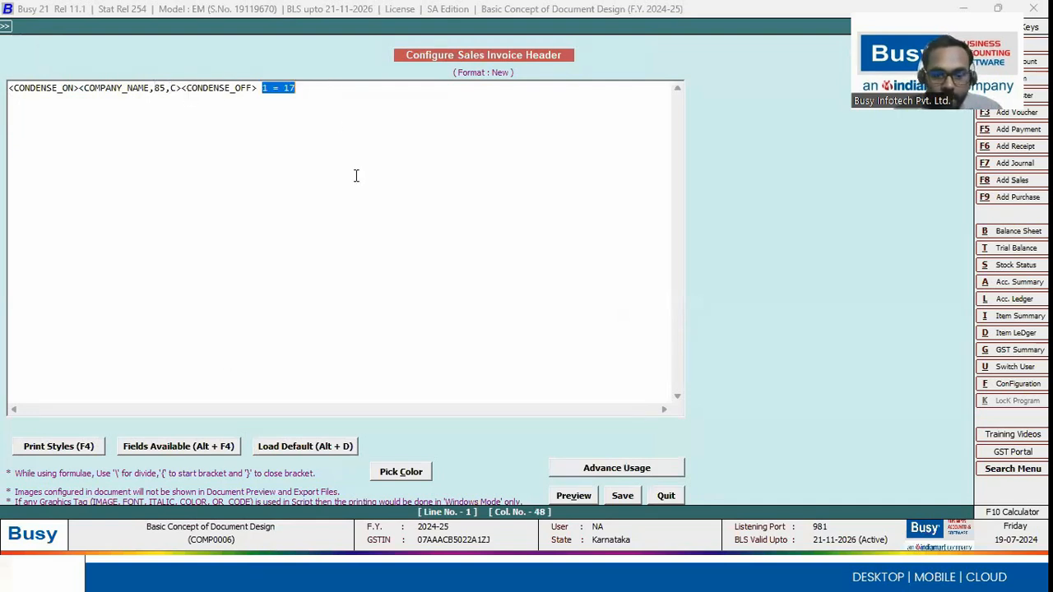
pyautogui.press('Delete')
pyautogui.hotkey('alt', 'v')
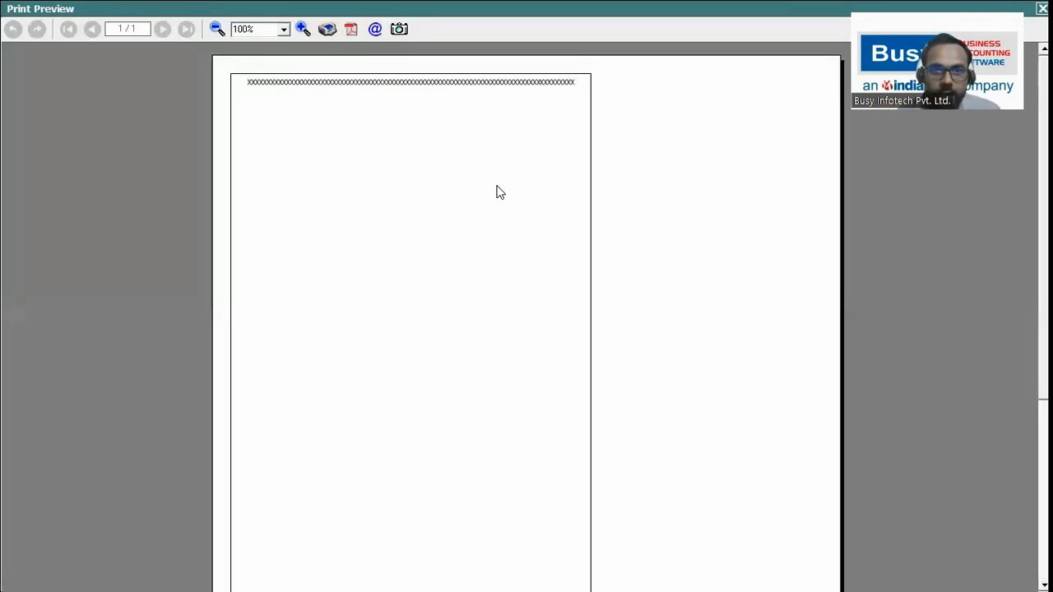
pyautogui.press('Escape')
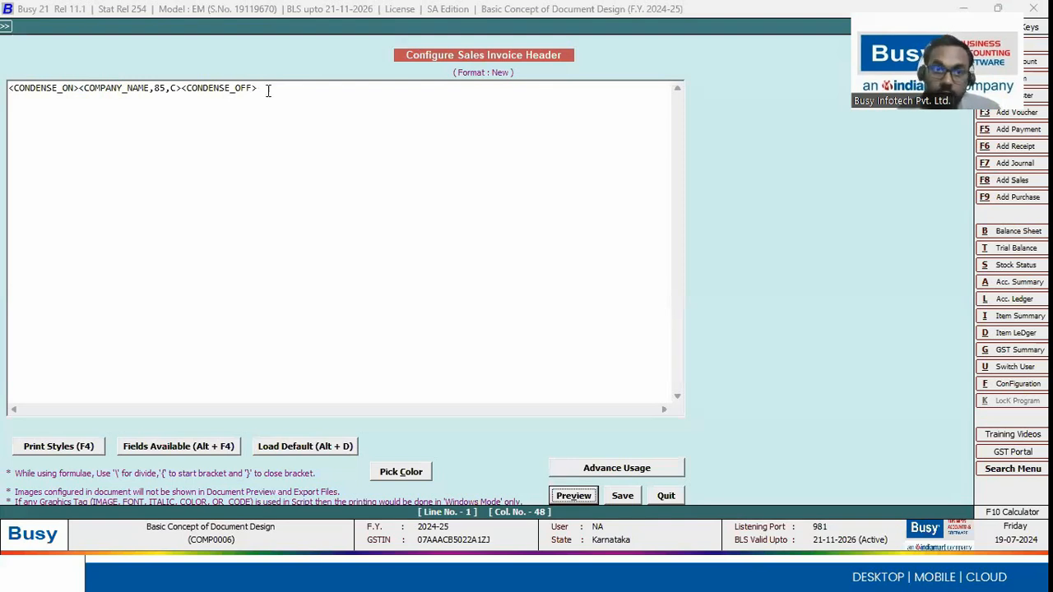
# Replace the closing CONDENSE_OFF tag after the COMPANY_NAME field with FONT15_OFF, based on a print style from the list.
pyautogui.keyDown('shift'); pyautogui.click(182, 87); pyautogui.keyUp('shift')
pyautogui.press('Delete')
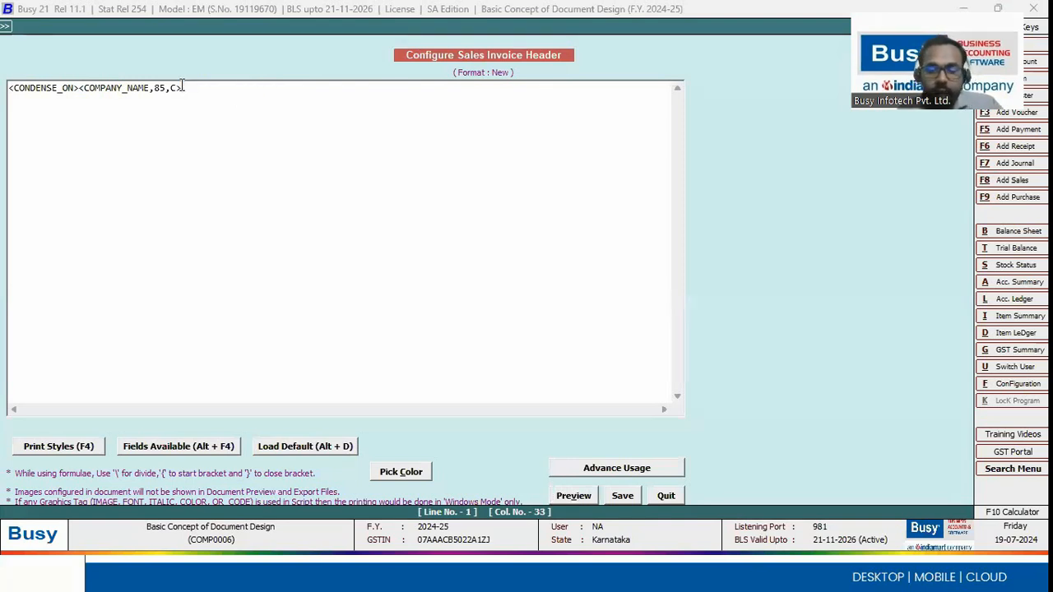
pyautogui.press('F4')
pyautogui.press('Down')
pyautogui.press('Down')
pyautogui.press('Down')
pyautogui.press('Down')
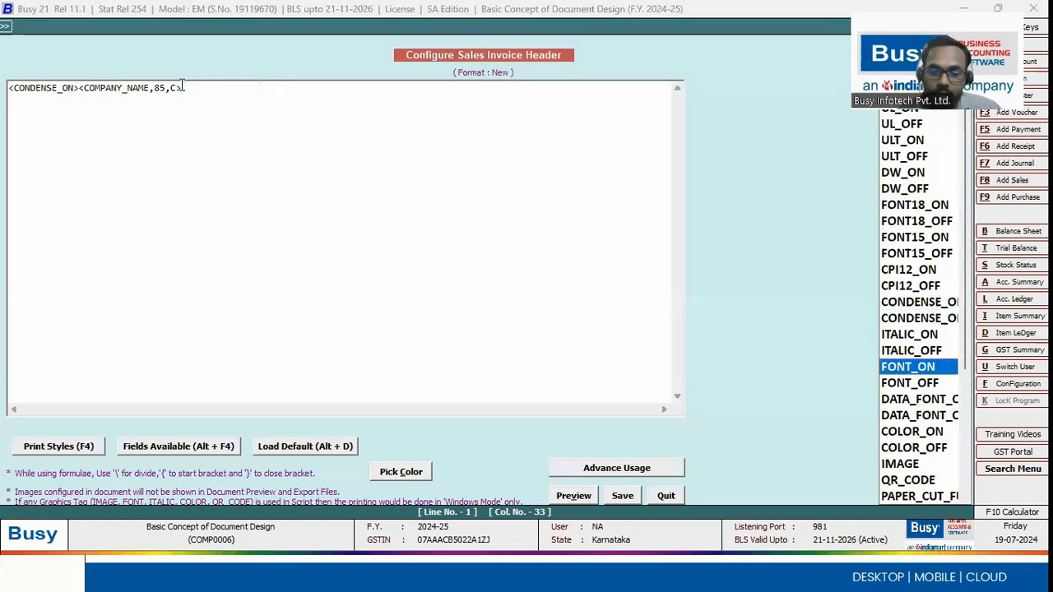
pyautogui.press('Up')
pyautogui.press('Up')
pyautogui.press('Up')
pyautogui.press('Up')
pyautogui.press('Up')
pyautogui.press('Up')
pyautogui.press('Up')
pyautogui.press('Up')
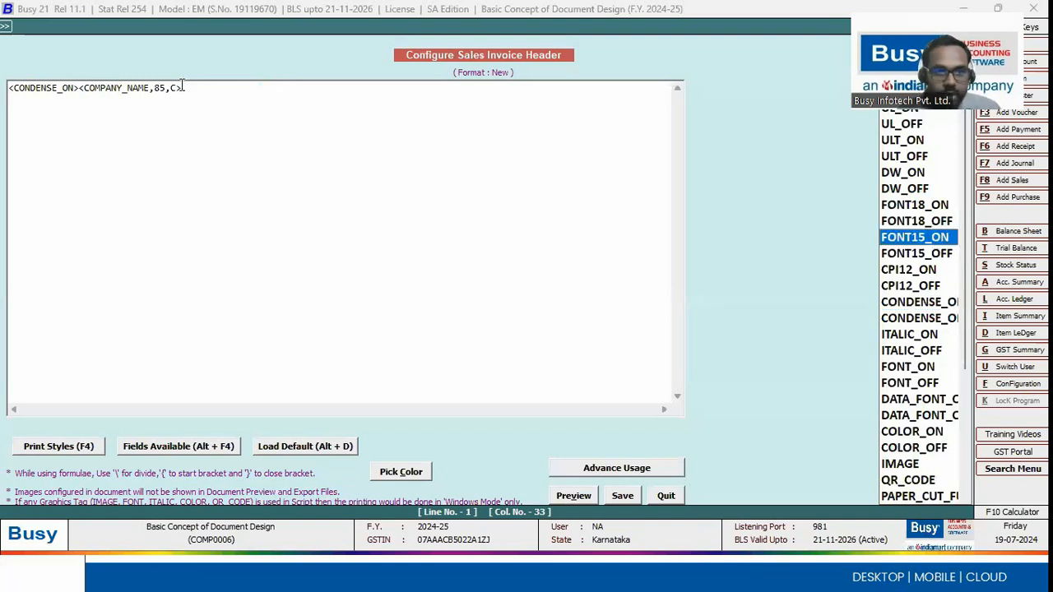
pyautogui.press('Up')
pyautogui.press('Down')
pyautogui.press('Return')
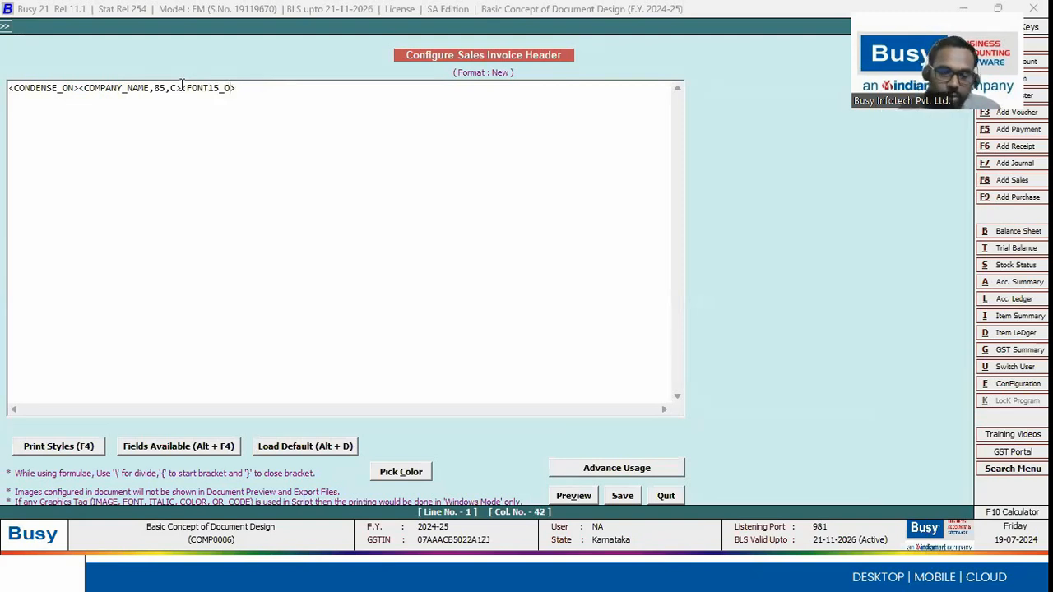
pyautogui.write('FF')
# Replace the opening CONDENSE_ON tag with FONT15_ON, reusing a copy of the closing font tag.
pyautogui.moveTo(245, 87); pyautogui.dragTo(181, 88)
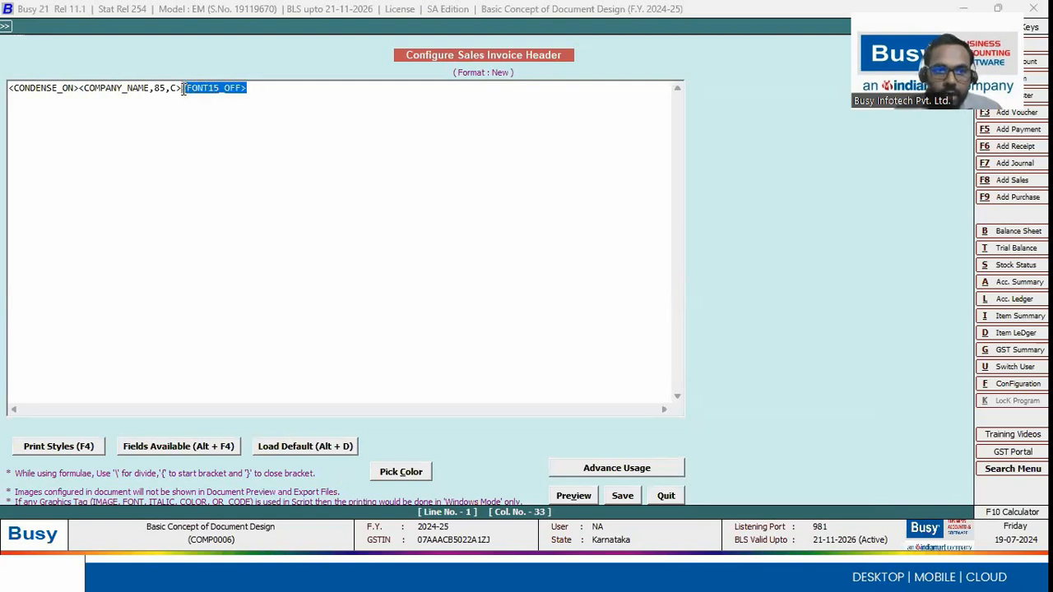
pyautogui.hotkey('ctrl', 'c')
pyautogui.moveTo(80, 88); pyautogui.dragTo(8, 87)
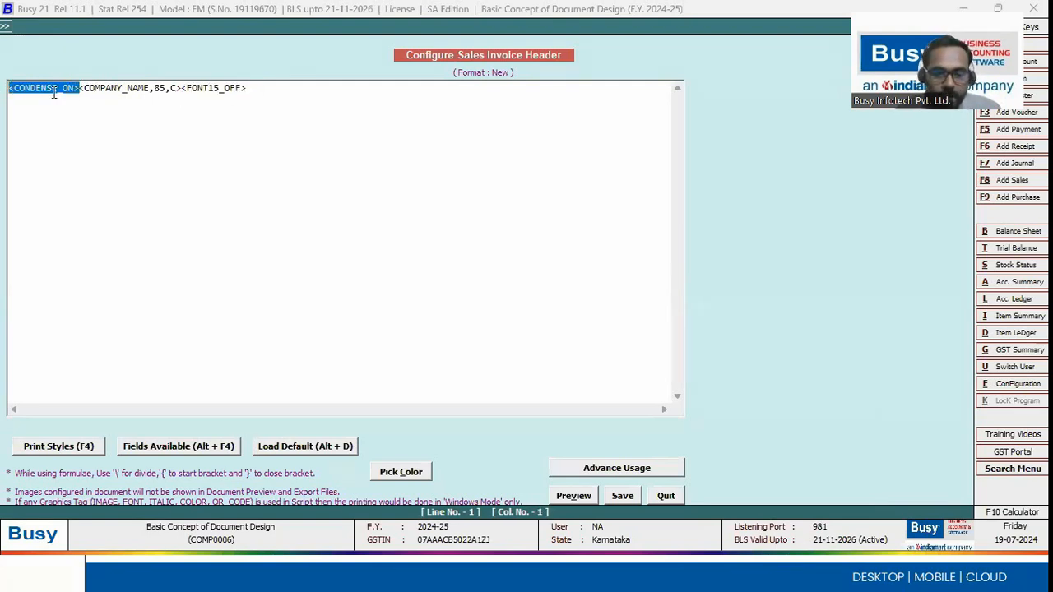
pyautogui.hotkey('ctrl', 'v')
pyautogui.click(60, 89)
pyautogui.press('Delete')
pyautogui.press('Delete')
pyautogui.write('N')
# Preview the FONT15 header, set the COMPANY_NAME field length to 50, and preview it again.
pyautogui.click(574, 495)
pyautogui.press('Escape')
pyautogui.click(155, 88)
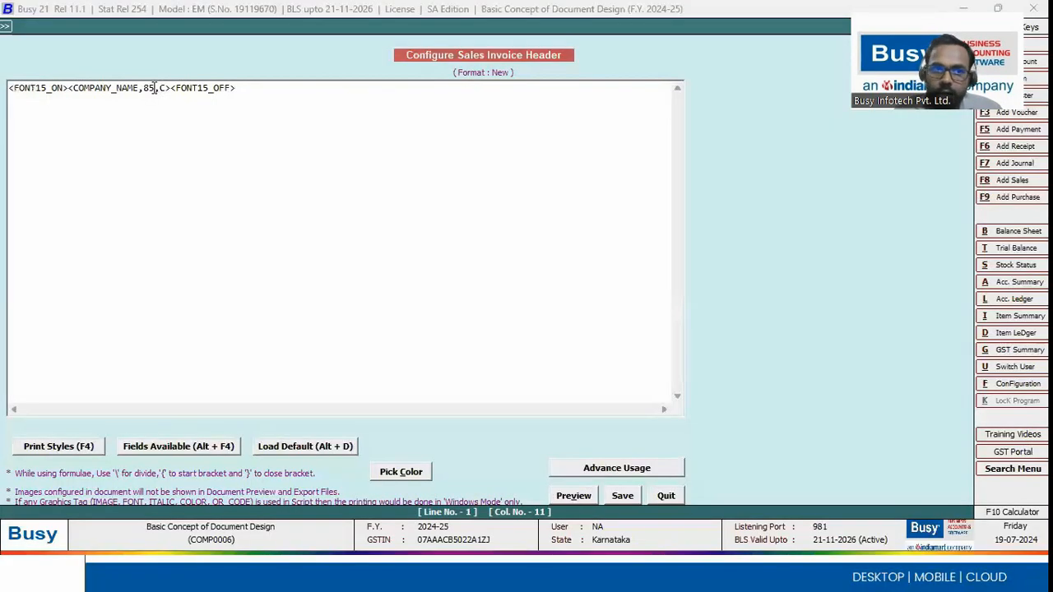
pyautogui.press('BackSpace')
pyautogui.press('BackSpace')
pyautogui.write('50')
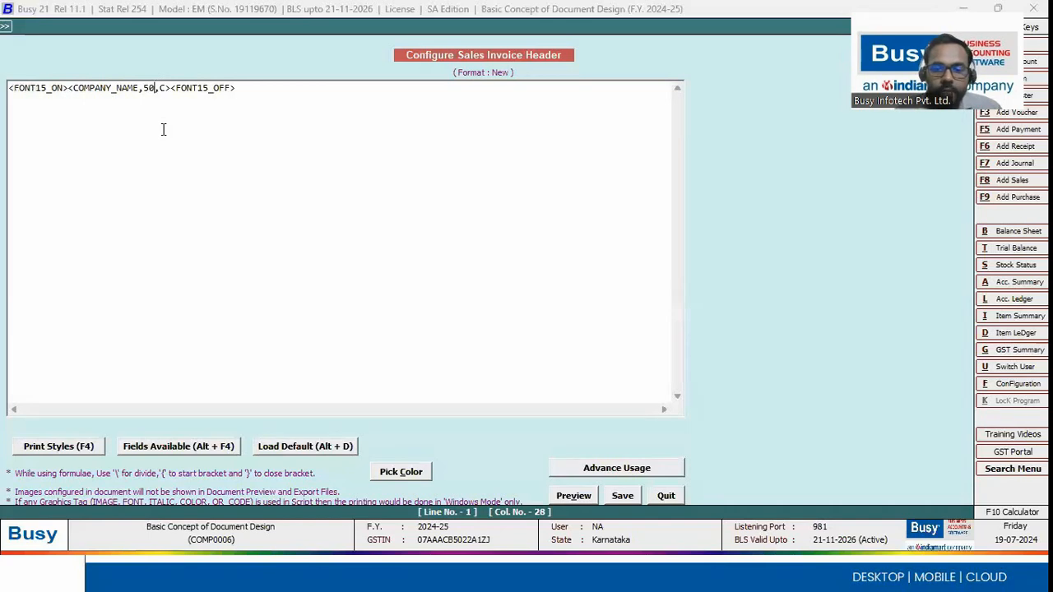
pyautogui.click(573, 496)
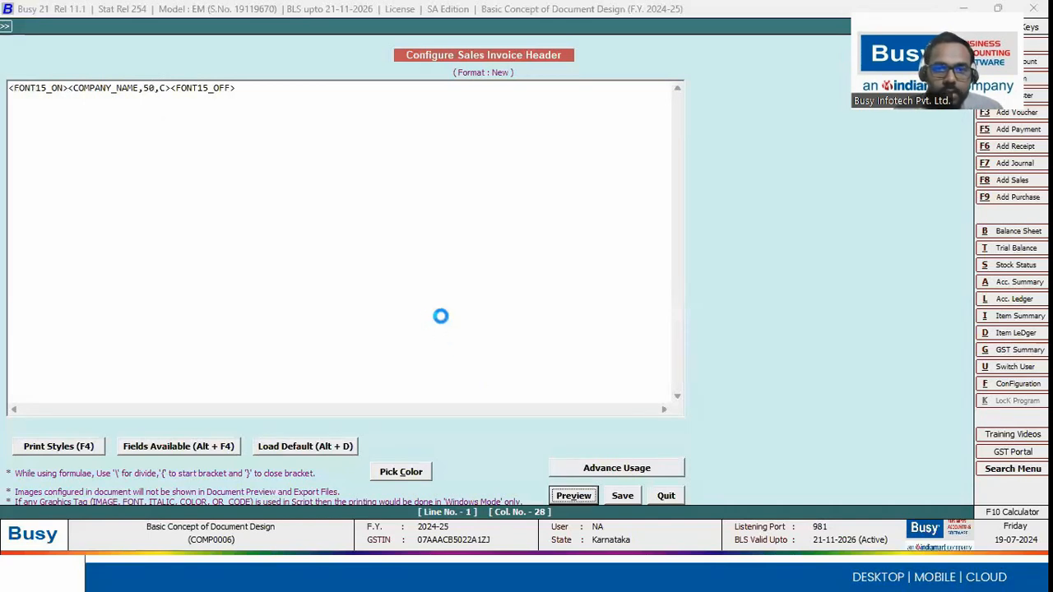
pyautogui.press('Escape')
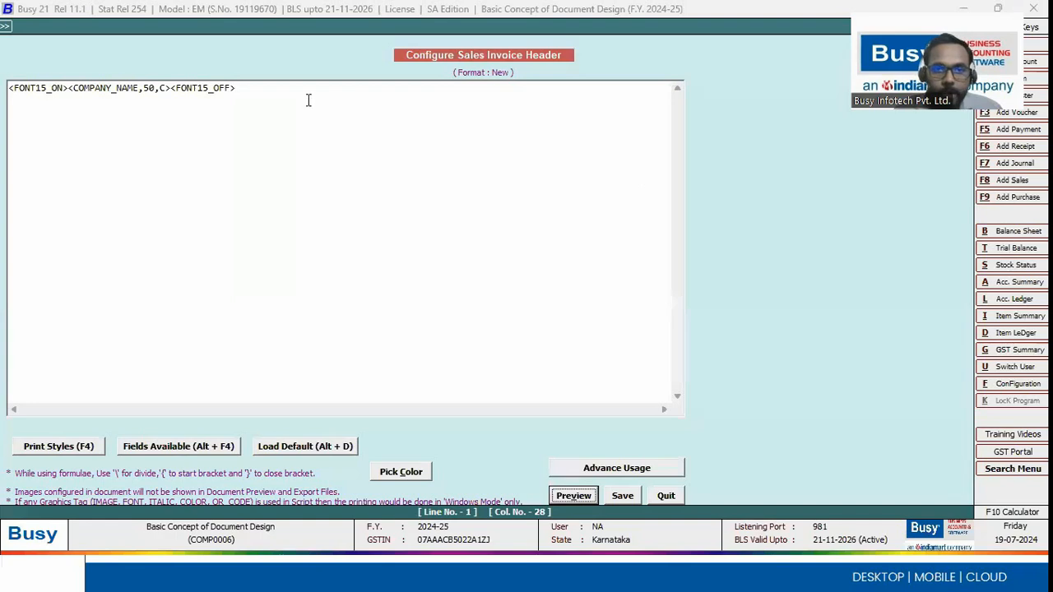
# Switch to WPS, resume the webinar slide show, and reveal the Heading fonts on the Fonts & Characters slide.
pyautogui.doubleClick(150, 89)
pyautogui.press('super+d')
pyautogui.click(448, 572)
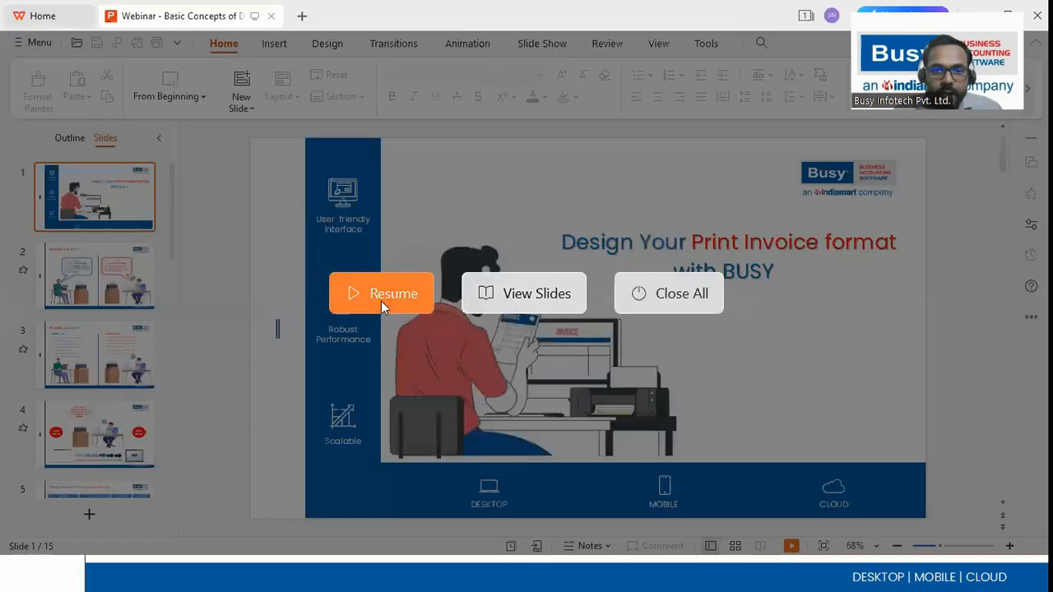
pyautogui.click(381, 301)
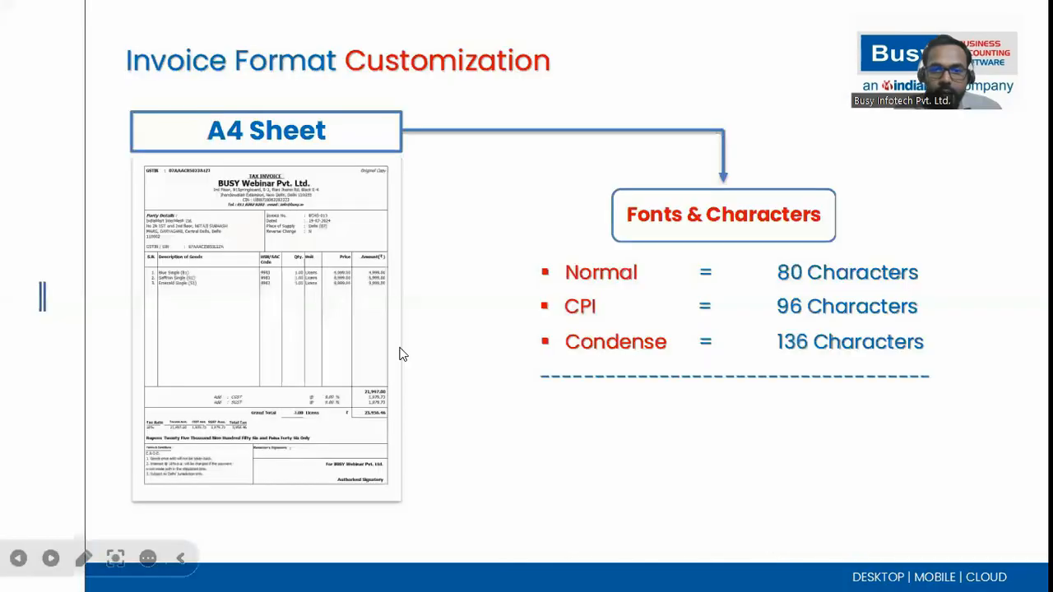
pyautogui.click(620, 324)
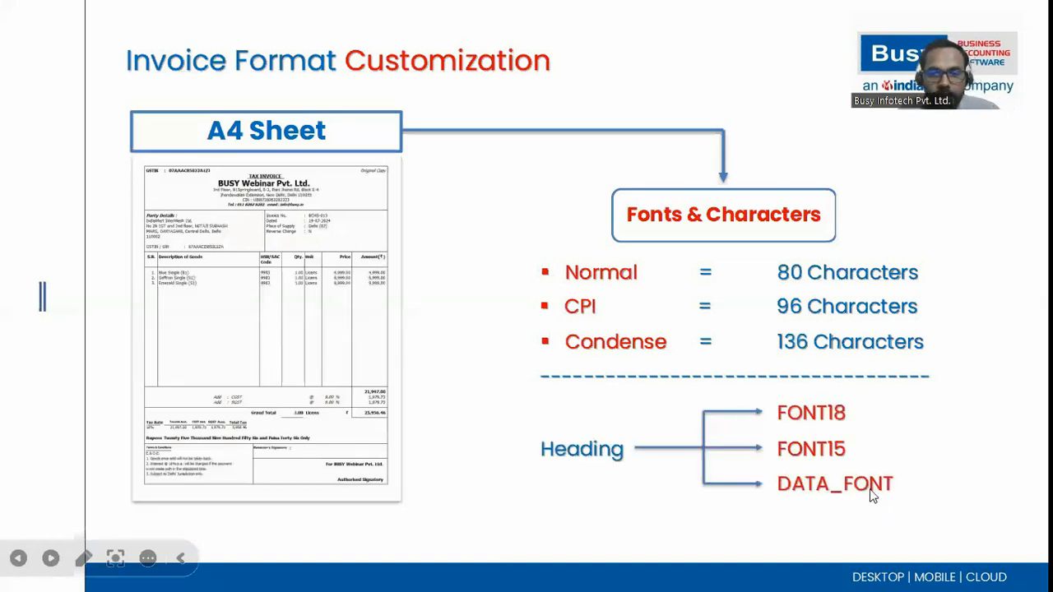
pyautogui.hotkey('alt', 'Tab')
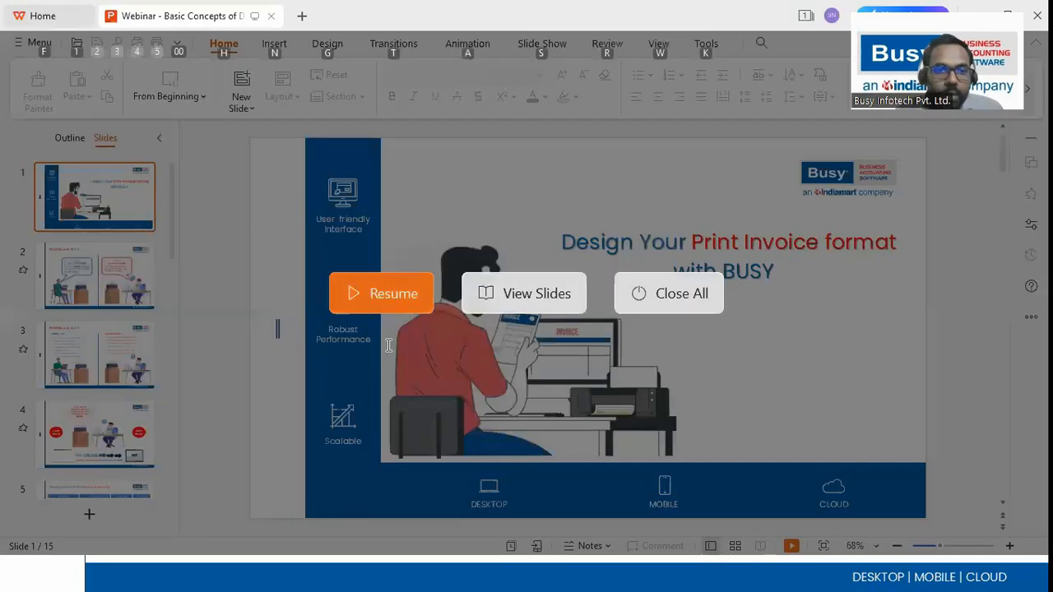
# Return to Busy and delete the COMPANY_NAME field from between the FONT15 tags.
pyautogui.hotkey('alt', 'Tab')
pyautogui.press('Delete')
pyautogui.press('BackSpace')
pyautogui.hotkey('alt', 'F4')
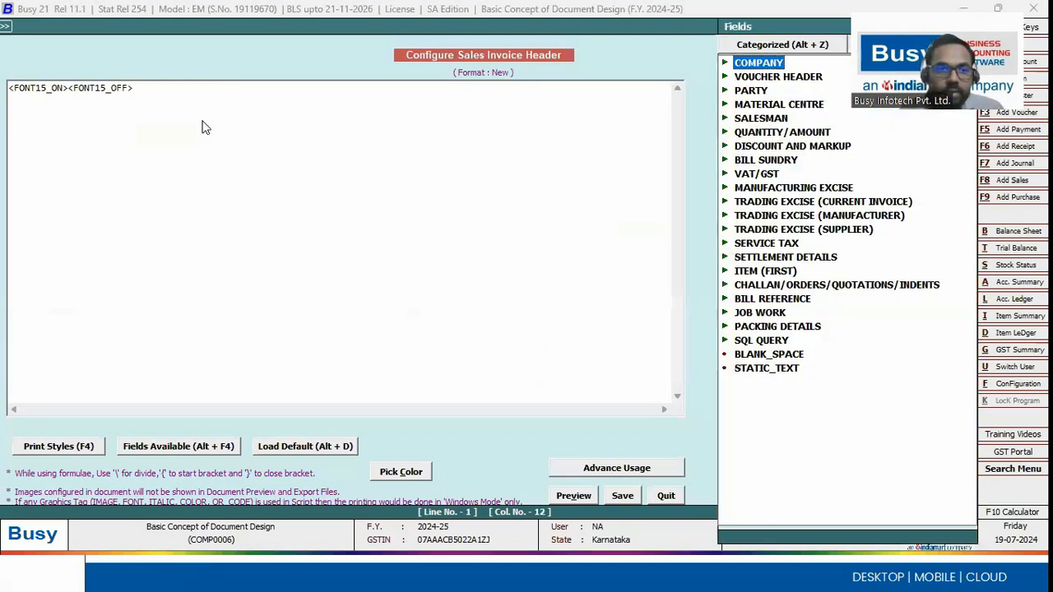
pyautogui.press('Escape')
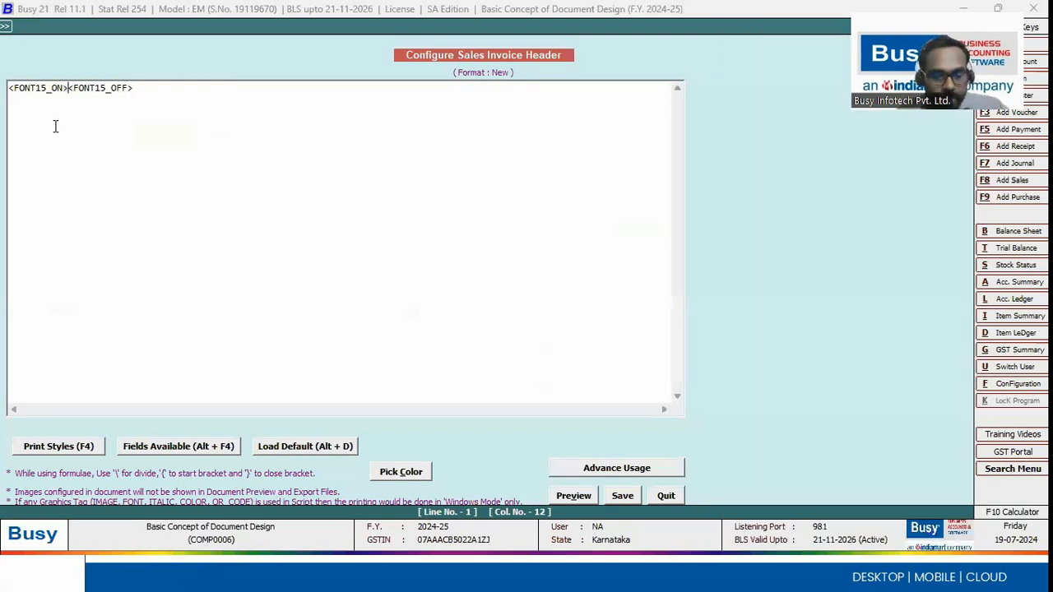
# Insert a DATA_FONT_ON tag between the FONT15 tags and set its font name to Verdana.
pyautogui.press('F4')
pyautogui.press('d')
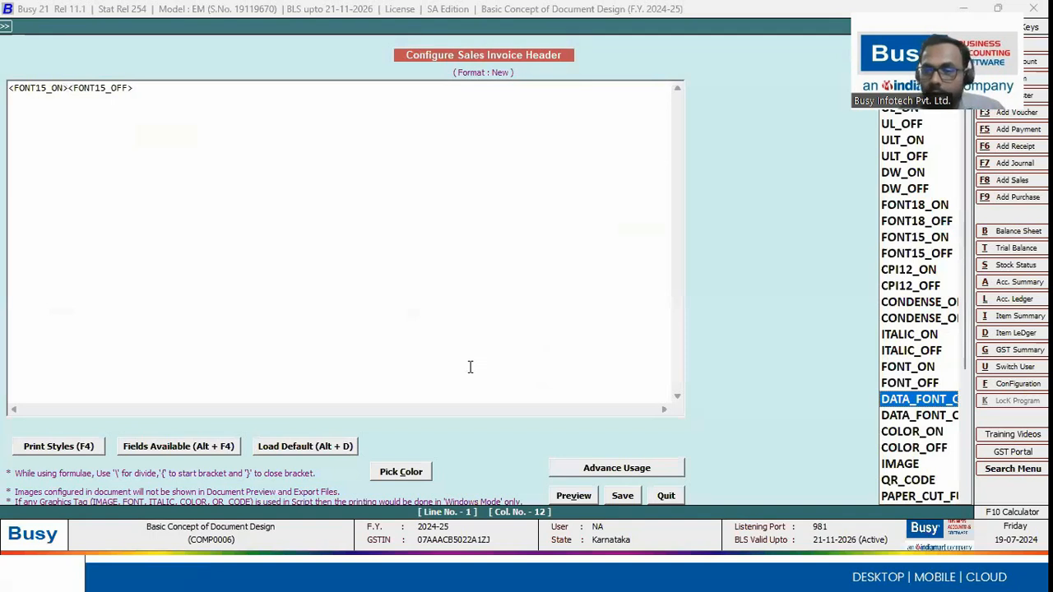
pyautogui.press('Return')
pyautogui.moveTo(204, 88); pyautogui.dragTo(145, 88)
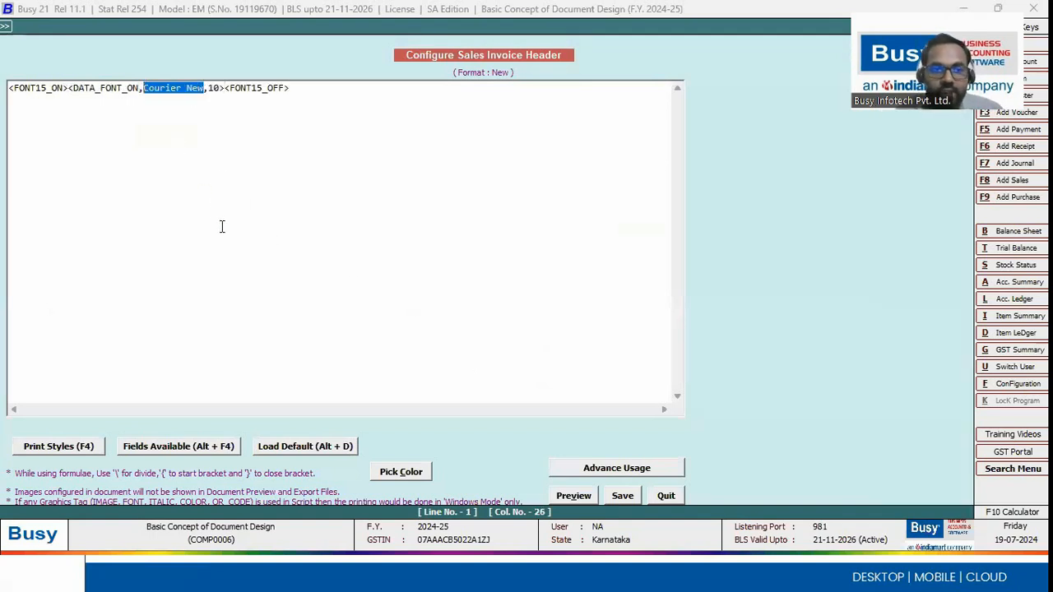
pyautogui.press('BackSpace')
pyautogui.write('Verdana')
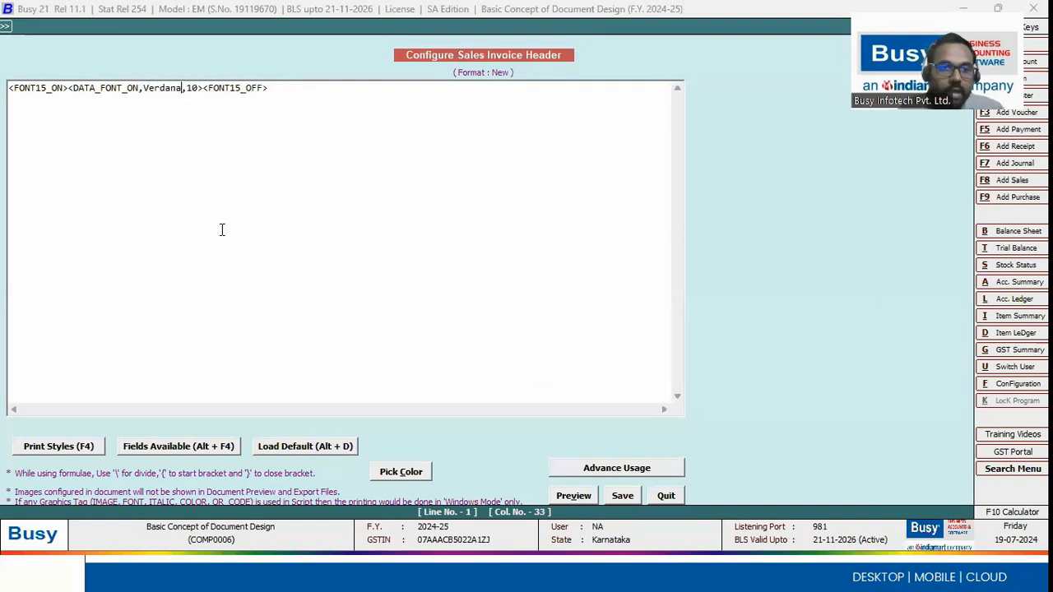
# Change the font name in the DATA_FONT_ON tag to Calibri.
pyautogui.press('BackSpace')
pyautogui.press('BackSpace')
pyautogui.press('BackSpace')
pyautogui.press('BackSpace')
pyautogui.press('BackSpace')
pyautogui.press('BackSpace')
pyautogui.press('BackSpace')
pyautogui.write('Calibri')
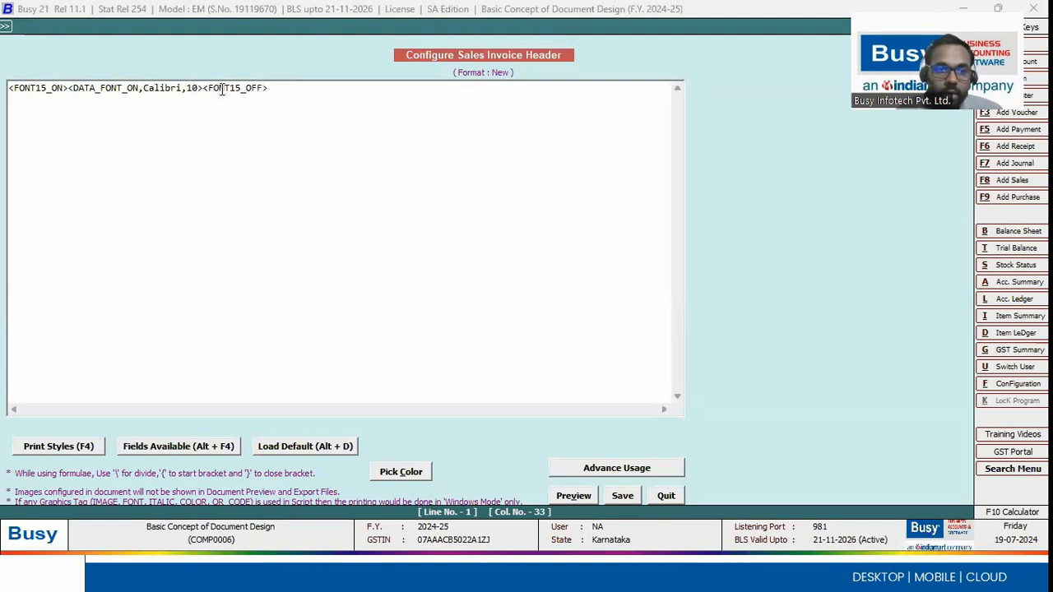
# Delete the FONT15_ON and FONT15_OFF tags around the DATA_FONT_ON tag.
pyautogui.moveTo(206, 88); pyautogui.dragTo(176, 88)
pyautogui.moveTo(69, 86); pyautogui.dragTo(6, 89)
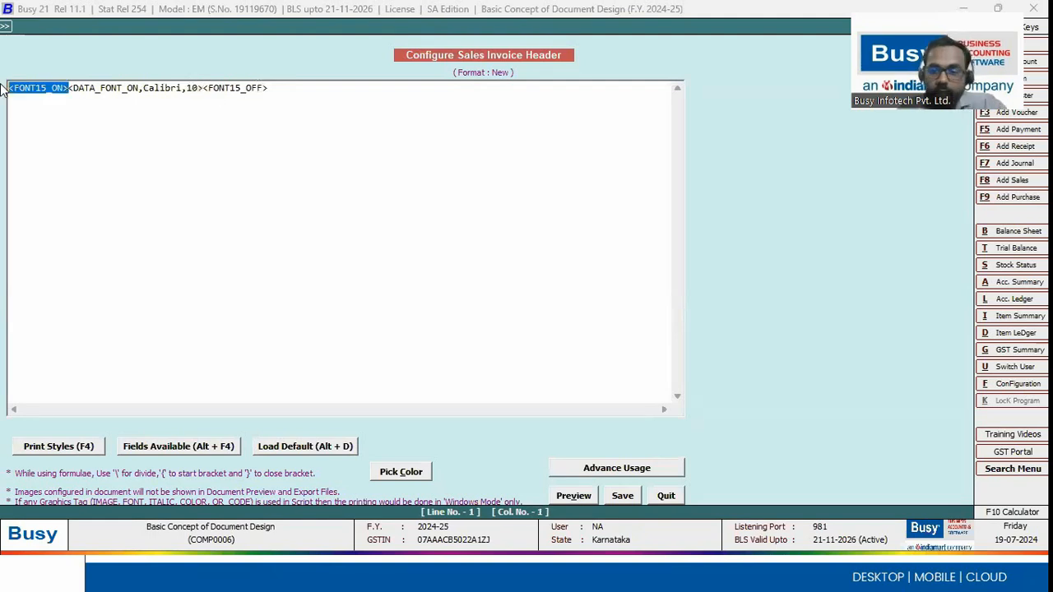
pyautogui.press('Delete')
pyautogui.moveTo(270, 97); pyautogui.dragTo(7, 87)
pyautogui.press('Delete')
# Add a closing DATA_FONT_OFF tag after the Calibri DATA_FONT_ON tag.
pyautogui.click(189, 90)
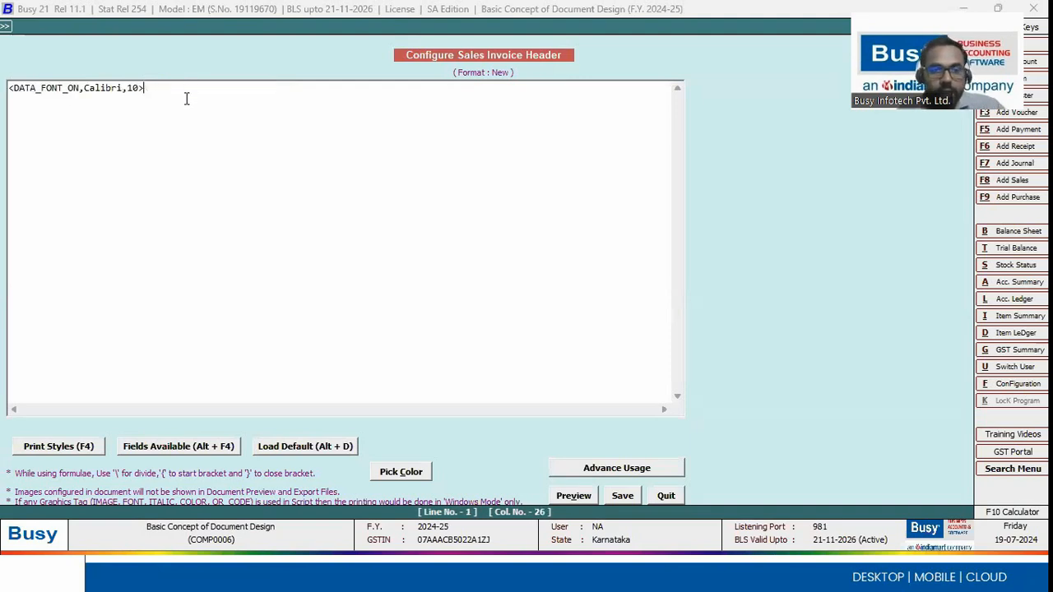
pyautogui.press('F4')
pyautogui.press('Down')
pyautogui.press('Return')
pyautogui.click(220, 88)
pyautogui.press('BackSpace')
pyautogui.press('BackSpace')
pyautogui.write('FF>')
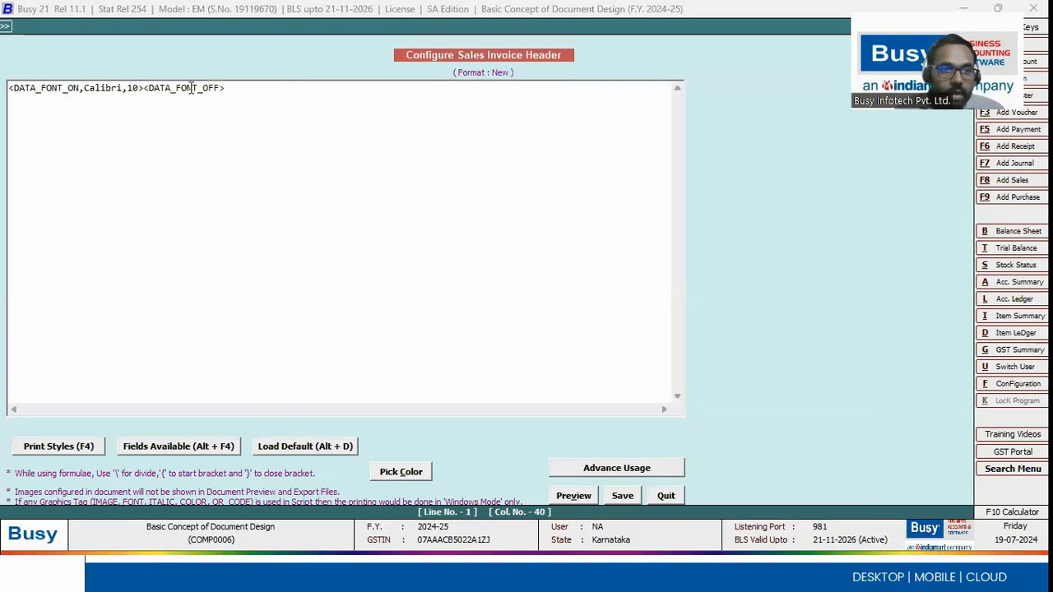
# Insert the COMPANY_NAME field between the Calibri DATA_FONT tags and preview the header.
pyautogui.click(145, 88)
pyautogui.hotkey('alt', 'F4')
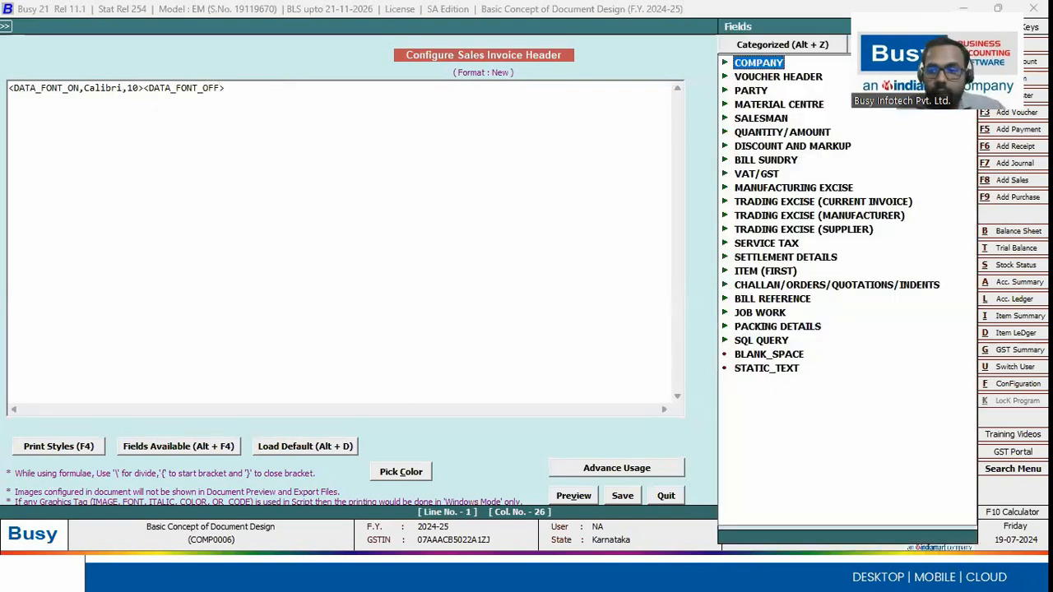
pyautogui.press('Right')
pyautogui.press('Down')
pyautogui.press('Down')
pyautogui.press('Down')
pyautogui.press('Down')
pyautogui.press('Down')
pyautogui.press('Down')
pyautogui.press('Down')
pyautogui.press('Down')
pyautogui.press('Down')
pyautogui.press('Down')
pyautogui.press('Down')
pyautogui.press('Down')
pyautogui.press('Down')
pyautogui.press('Down')
pyautogui.press('Down')
pyautogui.press('Down')
pyautogui.press('Down')
pyautogui.press('Down')
pyautogui.press('Down')
pyautogui.press('Down')
pyautogui.press('Down')
pyautogui.press('Down')
pyautogui.press('Down')
pyautogui.press('Down')
pyautogui.press('Down')
pyautogui.press('Down')
pyautogui.press('Down')
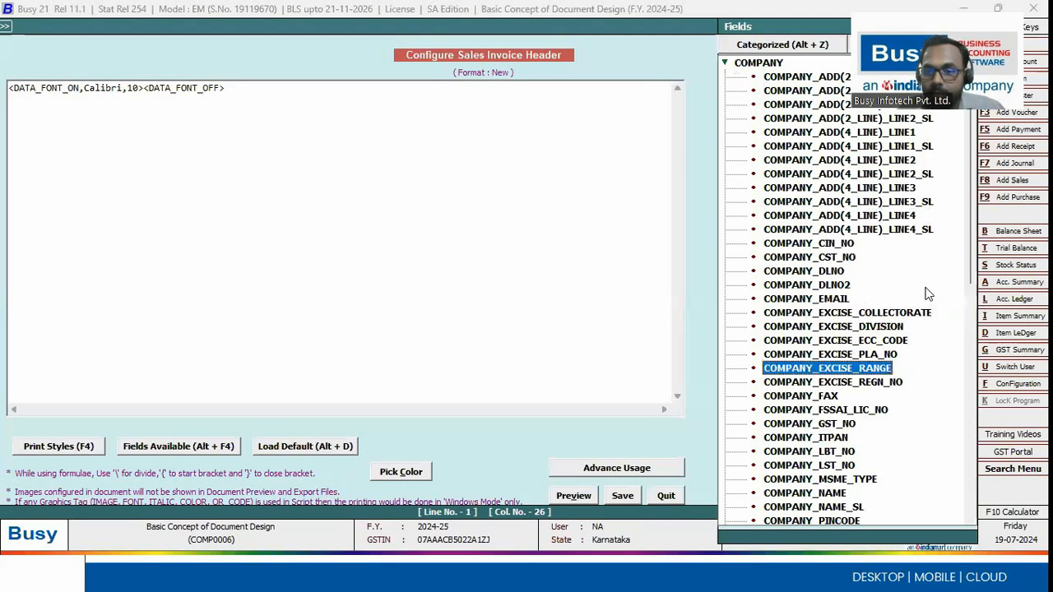
pyautogui.press('Return')
pyautogui.click(574, 496)
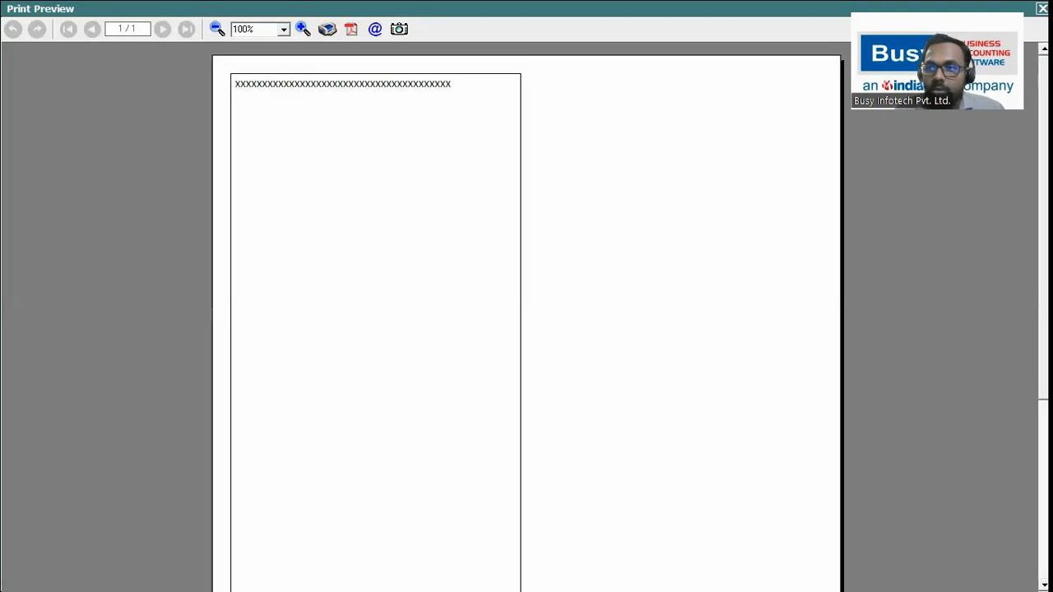
pyautogui.press('Escape')
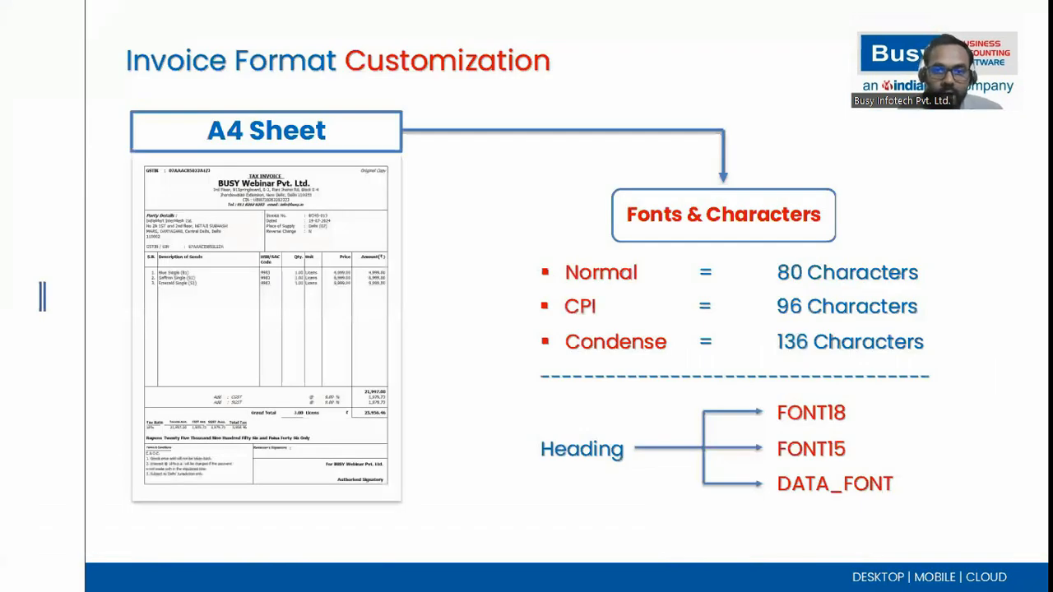
pyautogui.press('Right')
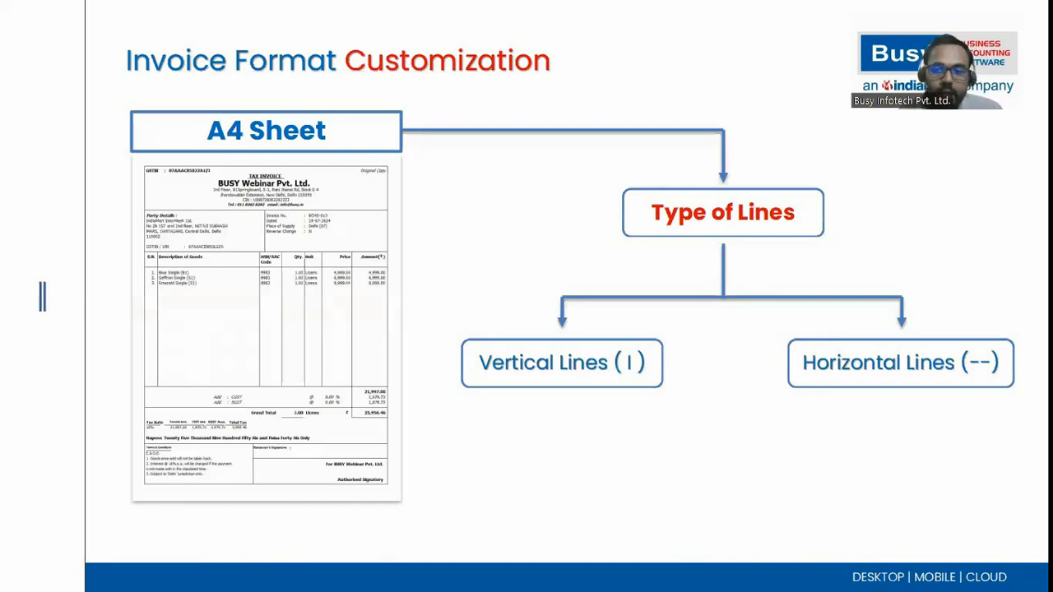
pyautogui.press('Right')
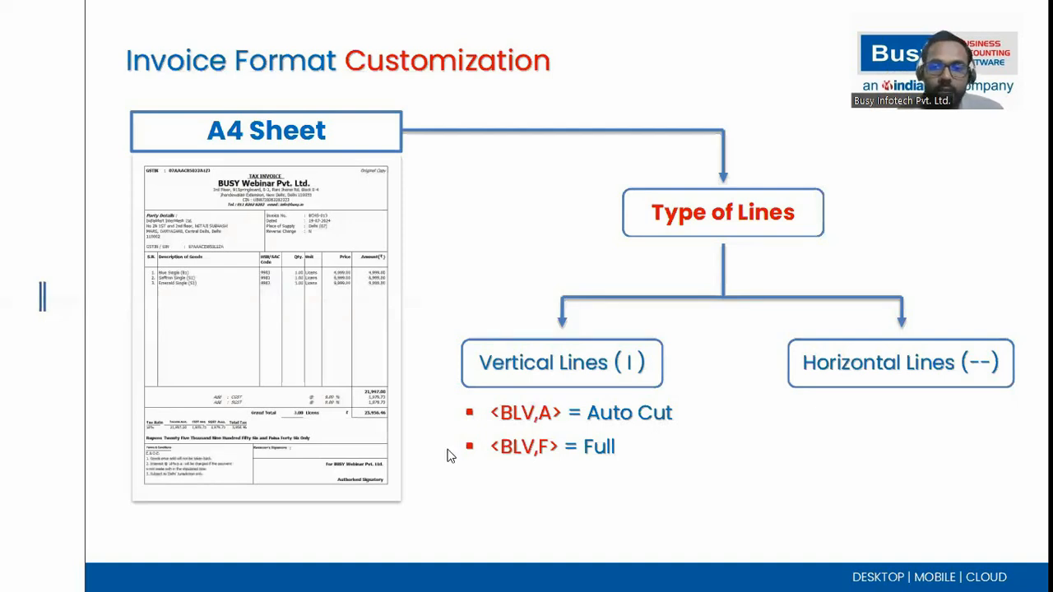
# Switch back to Busy and load the default sales invoice header format for the LOCAL GST type.
pyautogui.hotkey('alt', 'Tab')
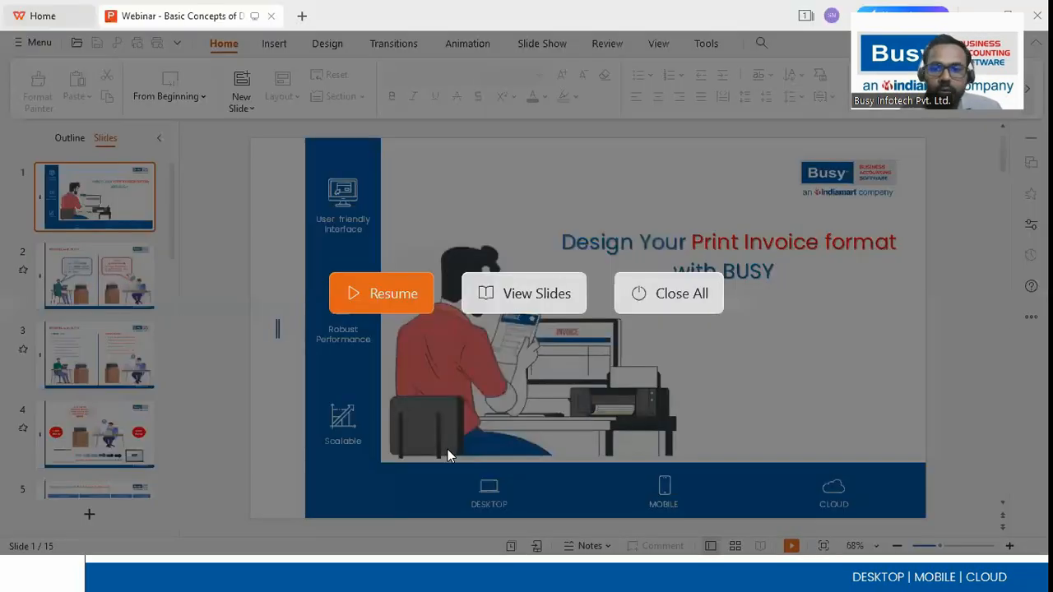
pyautogui.hotkey('alt', 'Tab')
pyautogui.press('Tab')
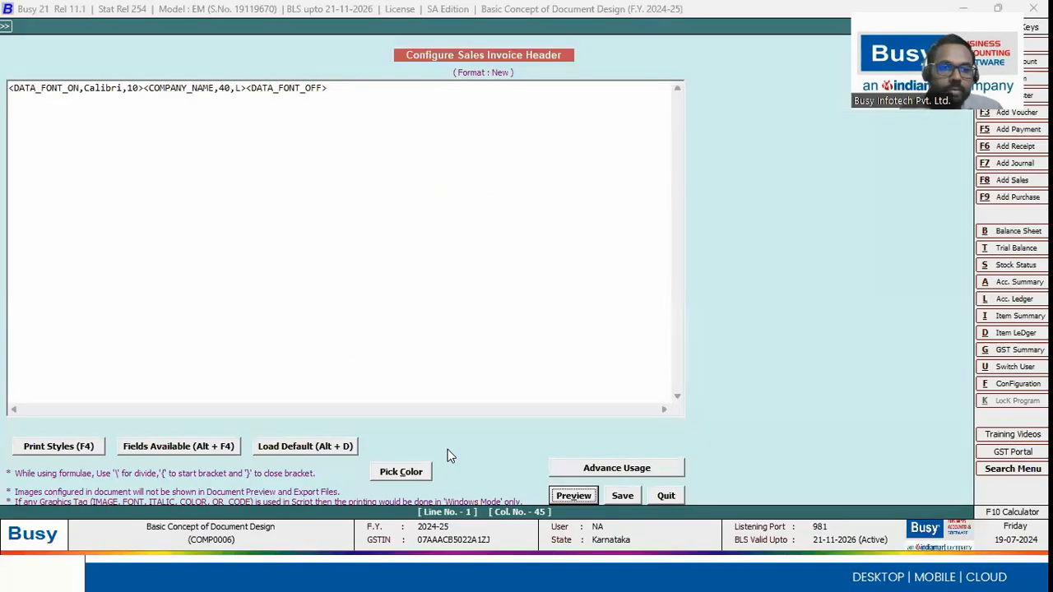
pyautogui.click(323, 445)
pyautogui.press('y')
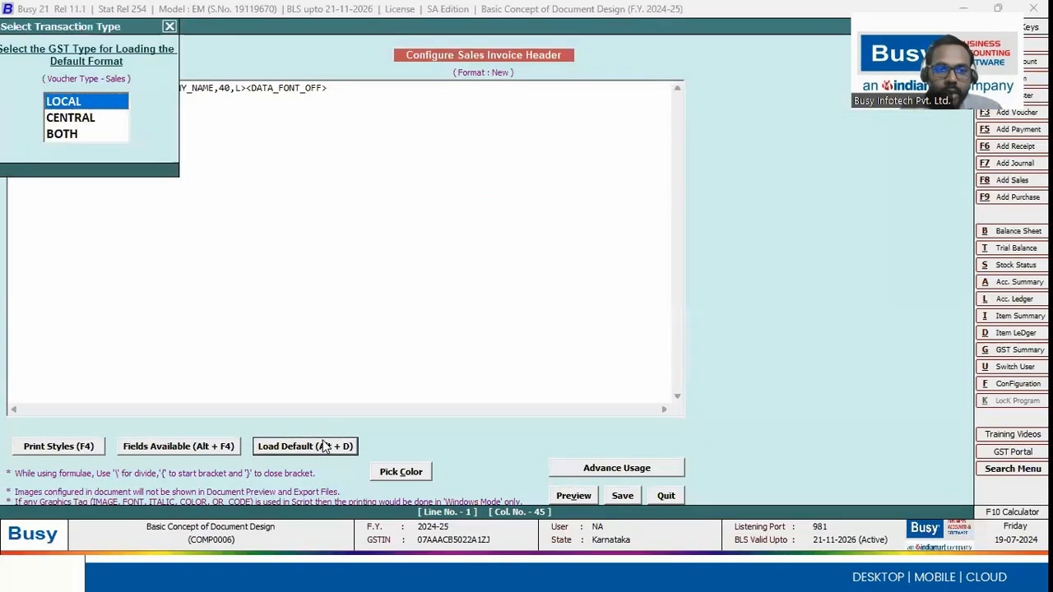
pyautogui.press('Return')
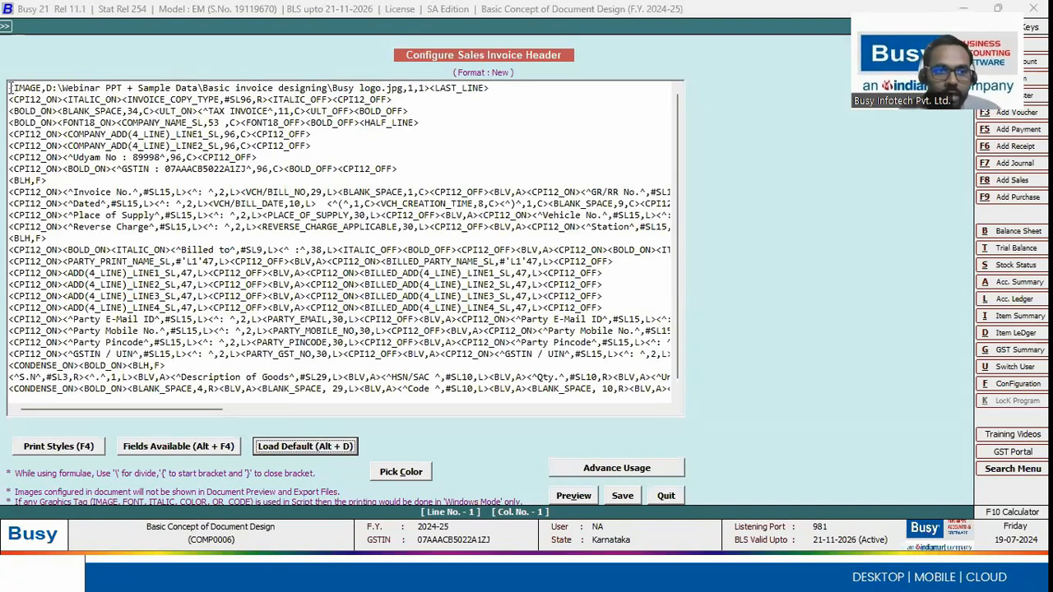
# Delete the entire default script from the sales invoice header.
pyautogui.moveTo(12, 87); pyautogui.dragTo(775, 409)
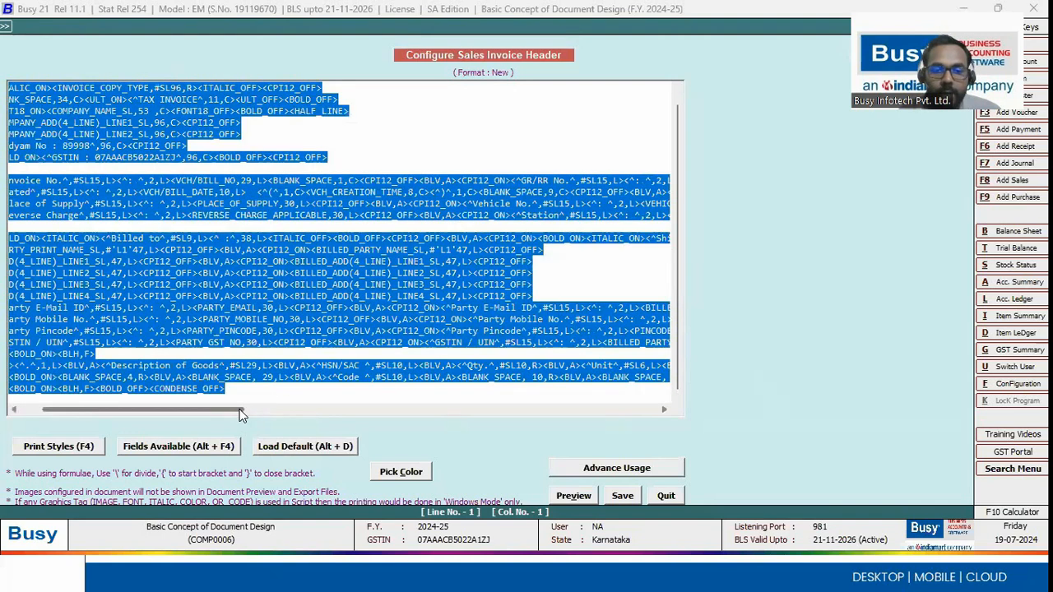
pyautogui.moveTo(245, 409); pyautogui.dragTo(140, 400)
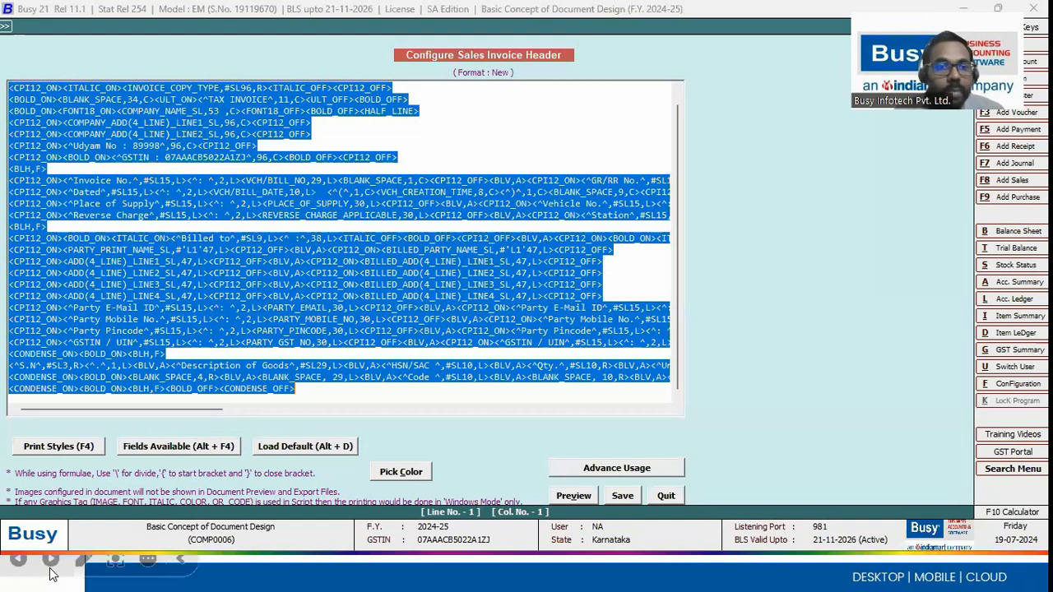
pyautogui.moveTo(301, 388); pyautogui.dragTo(6, 81)
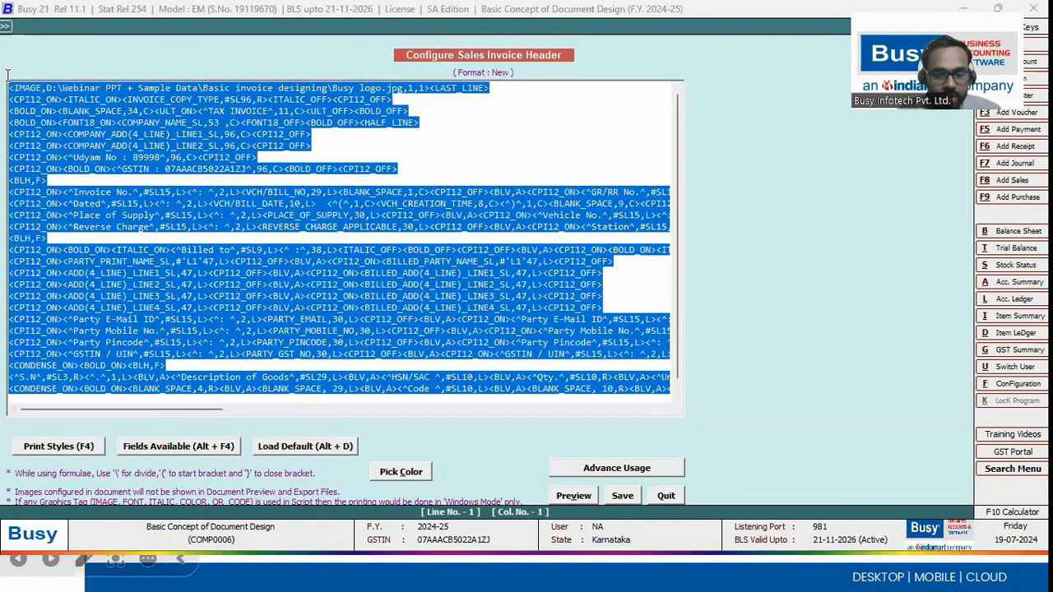
pyautogui.press('Delete')
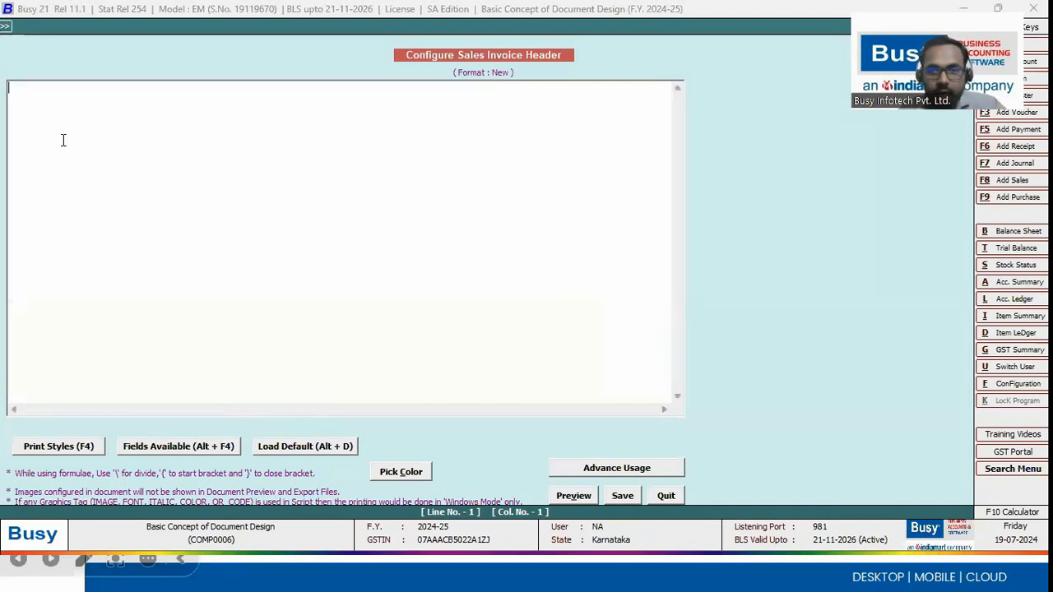
# Insert a CPI12_ON tag followed by a CPI12_OFF tag in the empty header.
pyautogui.press('F4')
pyautogui.press('Up')
pyautogui.press('Up')
pyautogui.press('Up')
pyautogui.press('Up')
pyautogui.press('Up')
pyautogui.press('Up')
pyautogui.press('Up')
pyautogui.press('Up')
pyautogui.press('Up')
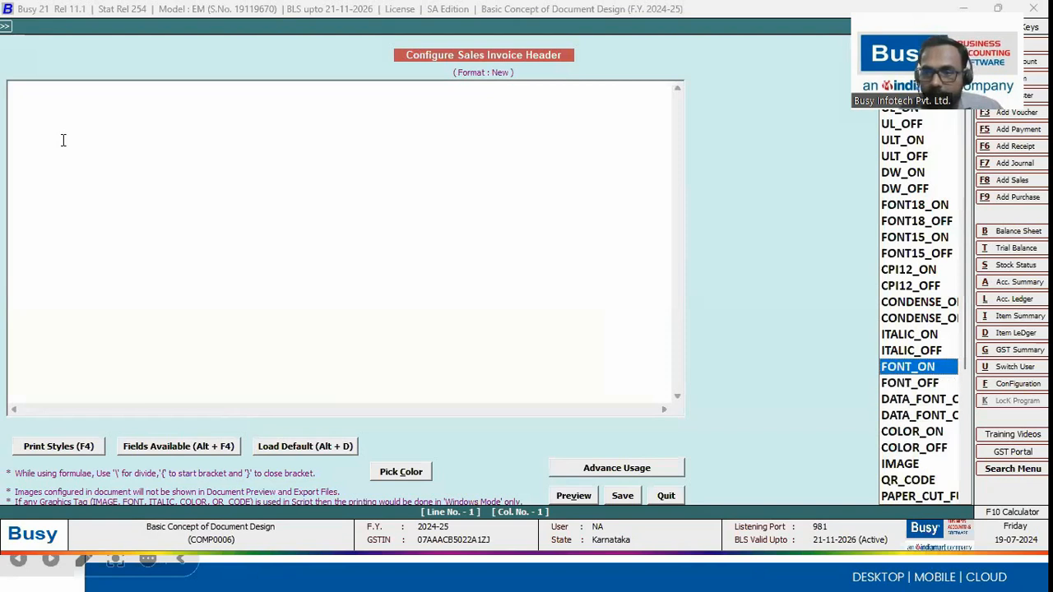
pyautogui.press('Return')
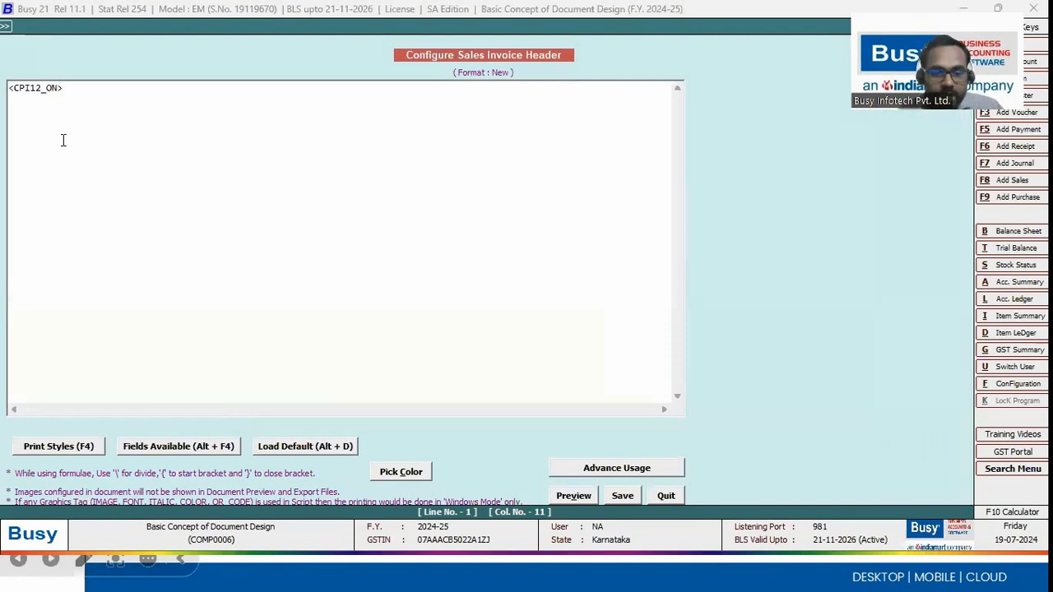
pyautogui.press('F4')
pyautogui.press('Down')
pyautogui.press('Return')
# Insert the party field BILLED_PARTY_NAME between the CPI12 tags and set its length to 96.
pyautogui.press('Left')
pyautogui.press('Left')
pyautogui.press('Left')
pyautogui.press('Left')
pyautogui.press('Left')
pyautogui.press('Left')
pyautogui.press('Left')
pyautogui.press('Left')
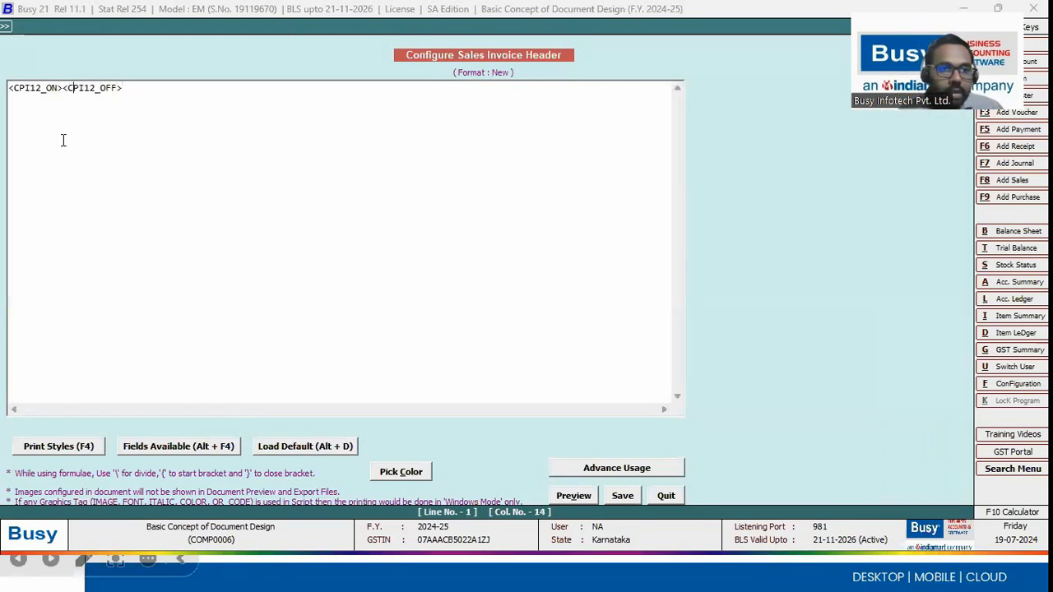
pyautogui.hotkey('alt', 'F4')
pyautogui.press('Up')
pyautogui.press('Up')
pyautogui.press('Up')
pyautogui.press('Up')
pyautogui.press('Up')
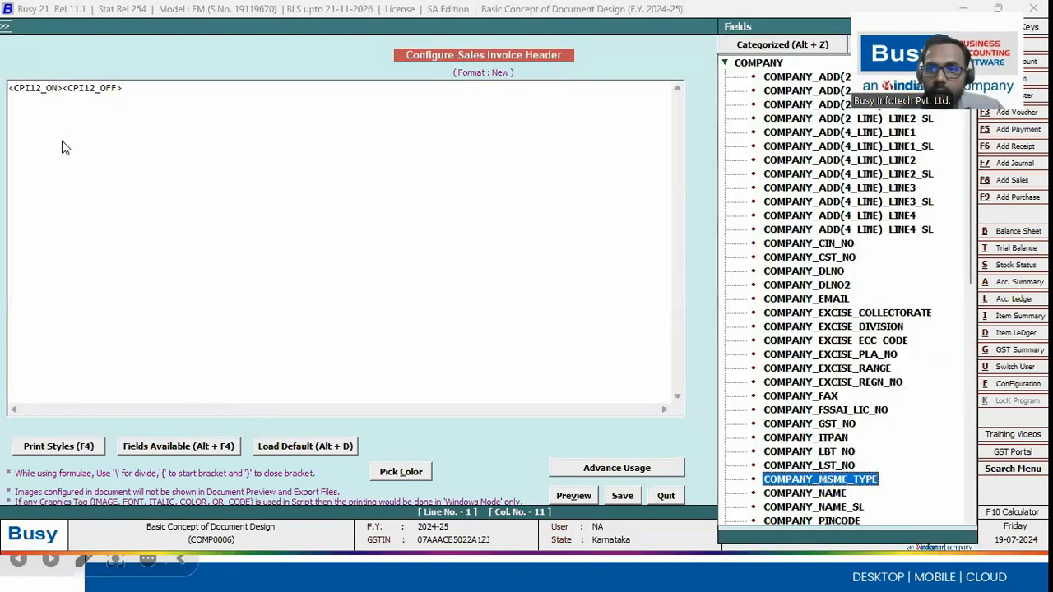
pyautogui.press('Up')
pyautogui.press('Up')
pyautogui.press('Up')
pyautogui.press('Up')
pyautogui.press('Up')
pyautogui.press('Up')
pyautogui.press('Up')
pyautogui.press('Up')
pyautogui.press('Up')
pyautogui.press('Up')
pyautogui.press('Up')
pyautogui.press('Up')
pyautogui.press('Up')
pyautogui.press('Up')
pyautogui.press('Up')
pyautogui.press('Up')
pyautogui.press('Up')
pyautogui.press('Up')
pyautogui.press('Up')
pyautogui.press('Up')
pyautogui.press('Left')
pyautogui.press('Down')
pyautogui.press('Right')
pyautogui.press('Down')
pyautogui.press('Down')
pyautogui.press('Down')
pyautogui.press('Down')
pyautogui.press('Down')
pyautogui.press('Down')
pyautogui.press('Down')
pyautogui.press('Down')
pyautogui.press('Down')
pyautogui.press('Down')
pyautogui.press('Down')
pyautogui.press('Down')
pyautogui.press('Down')
pyautogui.press('Down')
pyautogui.press('Down')
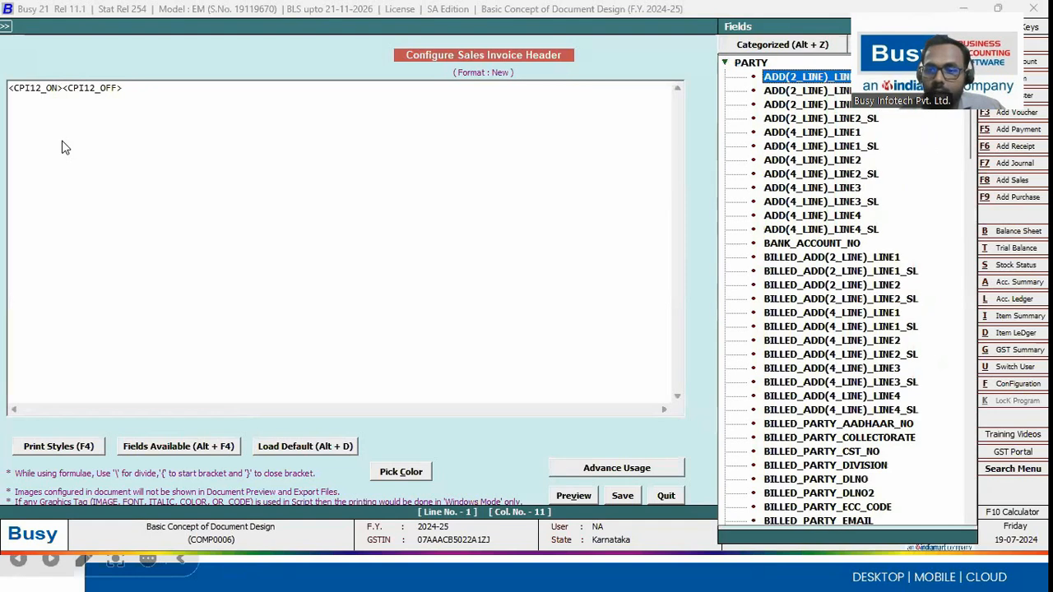
pyautogui.press('Down')
pyautogui.press('Down')
pyautogui.press('Down')
pyautogui.press('Down')
pyautogui.press('Down')
pyautogui.press('Down')
pyautogui.press('Down')
pyautogui.press('Down')
pyautogui.press('Down')
pyautogui.press('Down')
pyautogui.press('Down')
pyautogui.press('Down')
pyautogui.press('Down')
pyautogui.press('Down')
pyautogui.press('Down')
pyautogui.press('Down')
pyautogui.press('Down')
pyautogui.press('Down')
pyautogui.press('Down')
pyautogui.press('Down')
pyautogui.press('Up')
pyautogui.press('Up')
pyautogui.press('Down')
pyautogui.press('Down')
pyautogui.press('Down')
pyautogui.press('Return')
pyautogui.press('BackSpace')
pyautogui.press('BackSpace')
pyautogui.write('96,L')
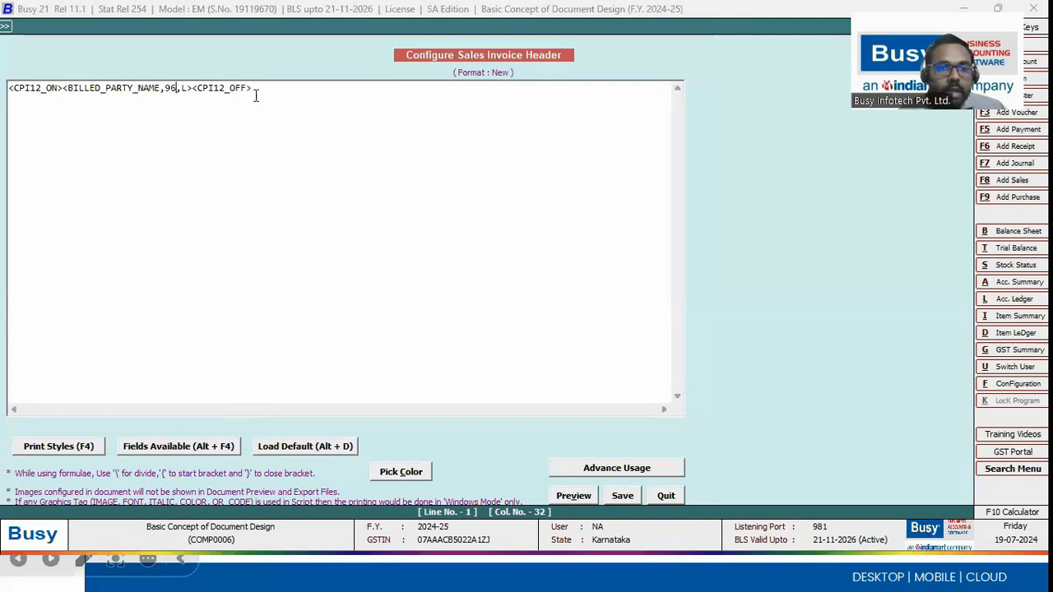
# Duplicate the billed party name line onto the second line and remove the BILLED_PARTY_NAME field from the copy.
pyautogui.hotkey('ctrl', 'a')
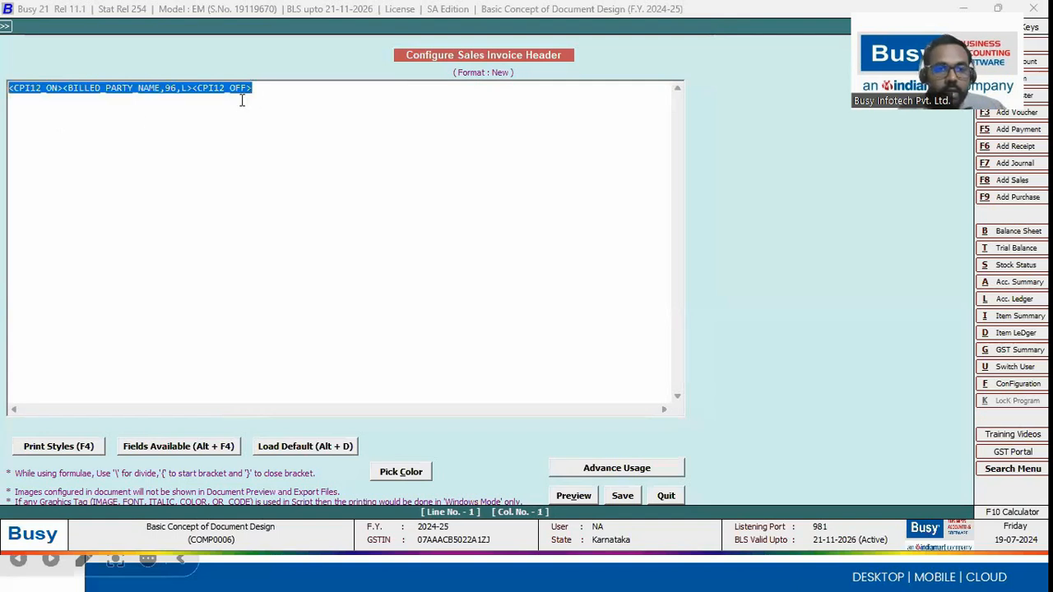
pyautogui.hotkey('ctrl', 'c')
pyautogui.click(246, 87)
pyautogui.press('Return')
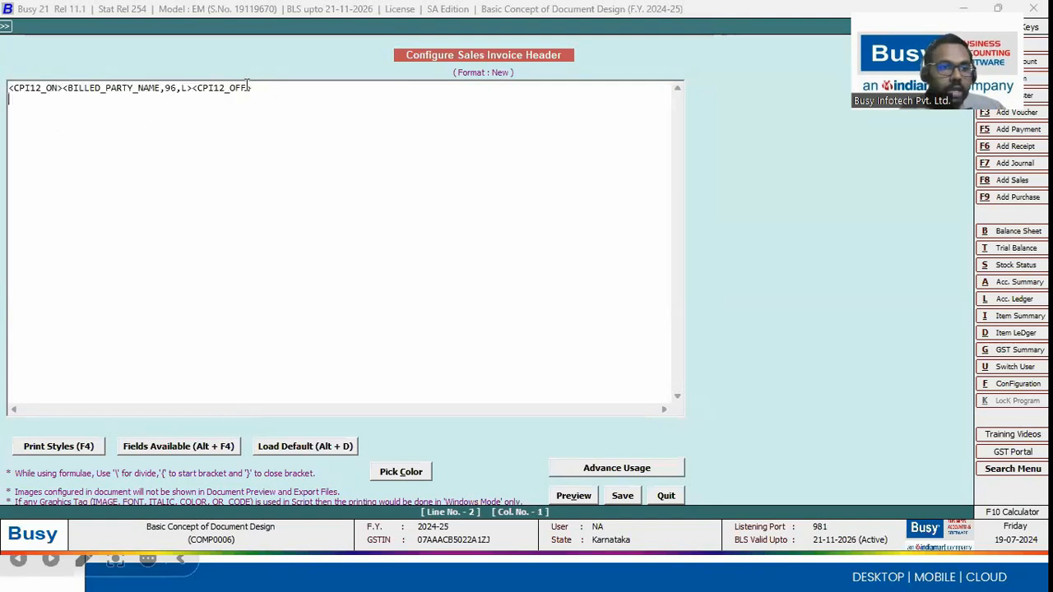
pyautogui.hotkey('ctrl', 'v')
pyautogui.moveTo(192, 99); pyautogui.dragTo(63, 99)
pyautogui.press('Delete')
# Insert the party field BILLED_ADD(2_LINE)_LINE1 between the CPI12 tags on the second line.
pyautogui.hotkey('alt', 'F4')
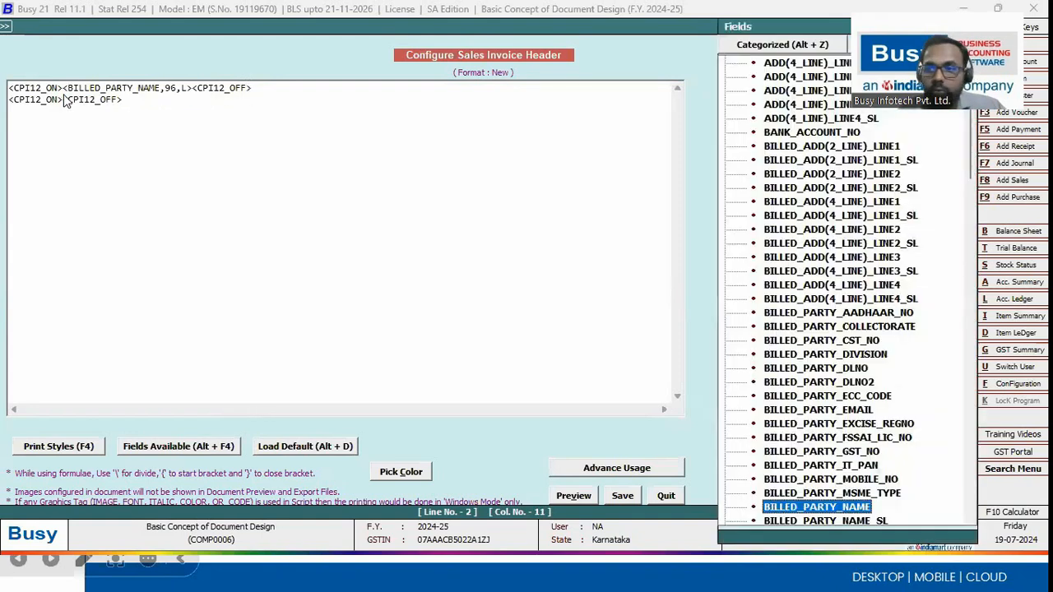
pyautogui.press('Up')
pyautogui.press('Up')
pyautogui.press('Up')
pyautogui.press('Up')
pyautogui.press('Up')
pyautogui.press('Up')
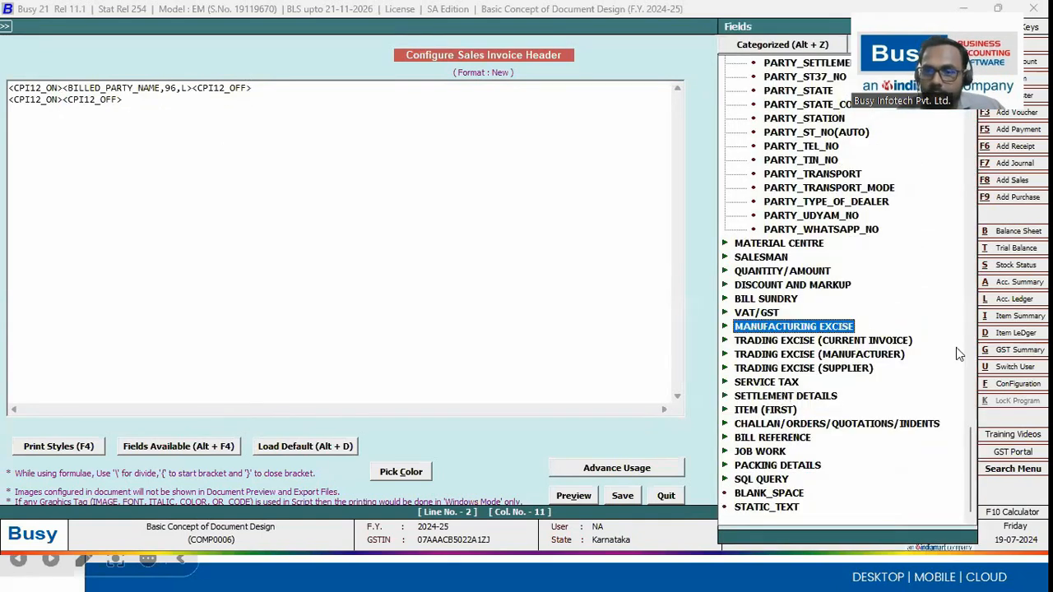
pyautogui.scroll(5, 816, 291)
pyautogui.scroll(10, 816, 290)
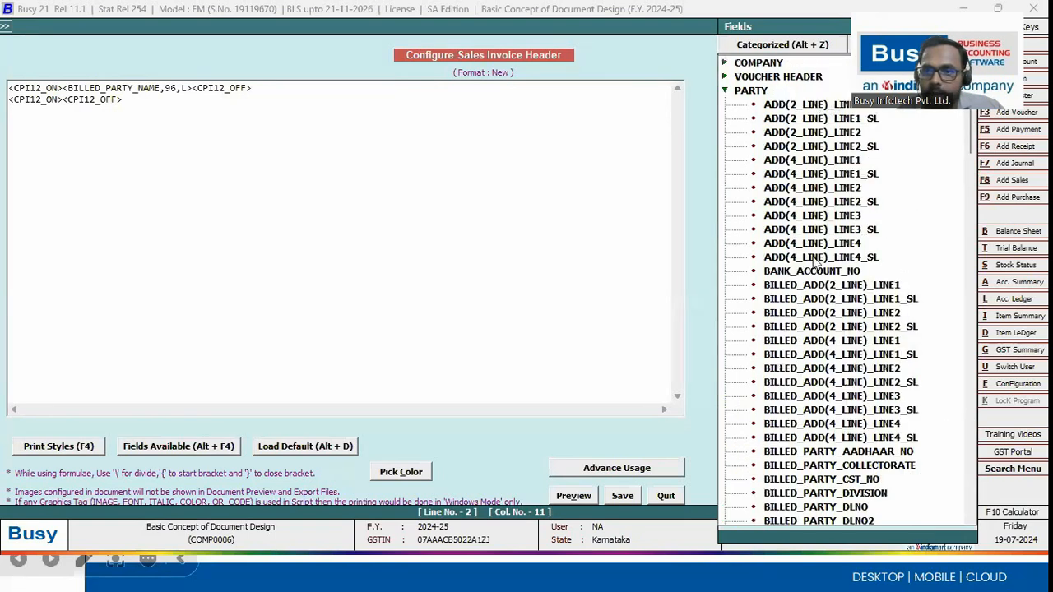
pyautogui.click(843, 284)
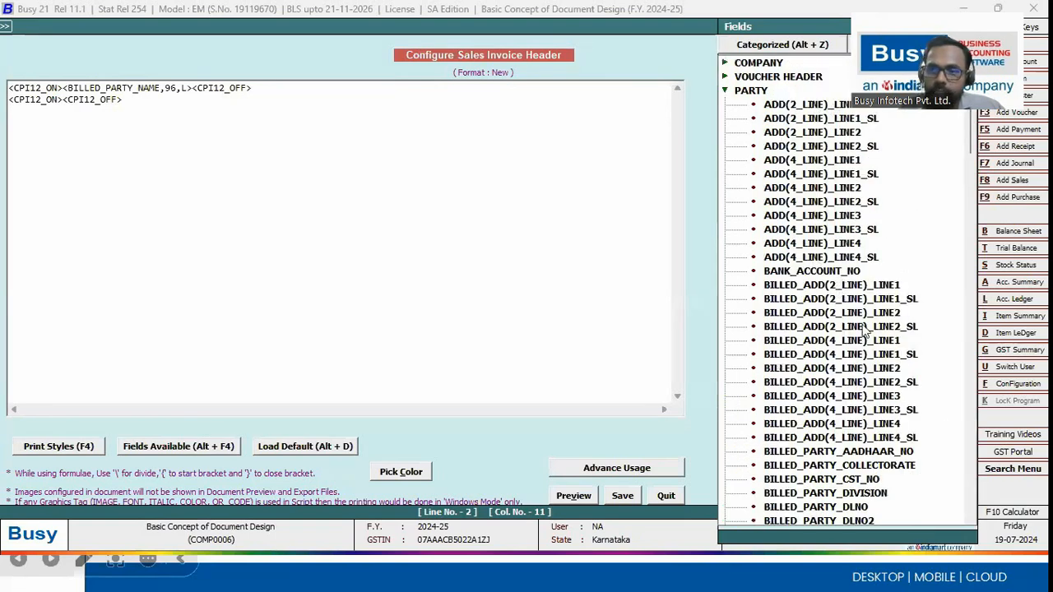
pyautogui.press('Return')
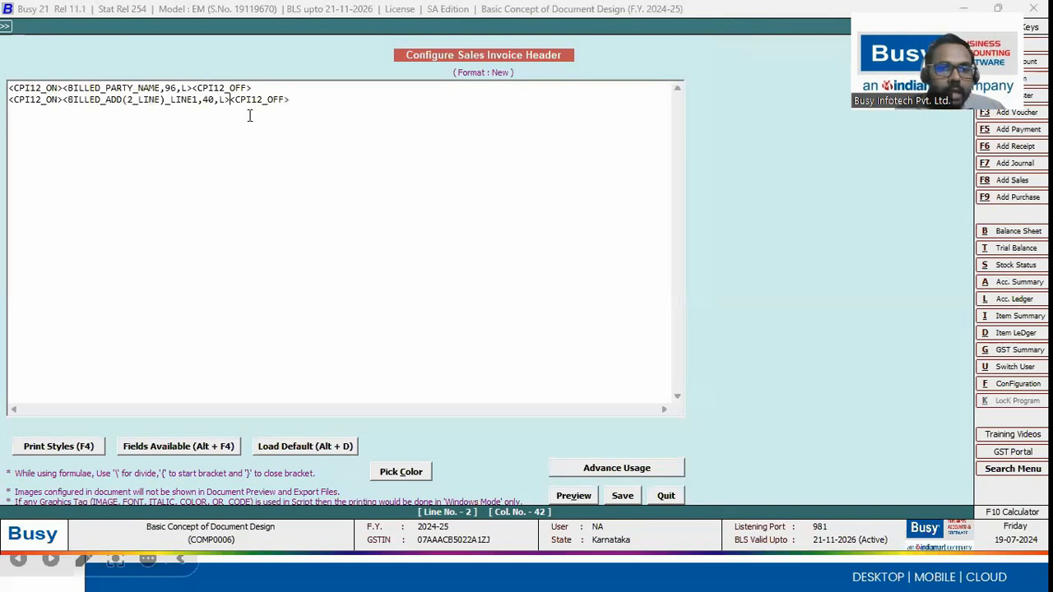
# Set the length of the BILLED_ADD(2_LINE)_LINE1 field on the second line to 96.
pyautogui.press('Left')
pyautogui.press('Left')
pyautogui.press('Left')
pyautogui.press('BackSpace')
pyautogui.press('BackSpace')
pyautogui.write('96')
# Duplicate the address line onto a third line and change its field to BILLED_ADD(2_LINE)_LINE2.
pyautogui.moveTo(309, 108); pyautogui.dragTo(8, 115)
pyautogui.hotkey('ctrl', 'c')
pyautogui.click(305, 100)
pyautogui.press('Return')
pyautogui.hotkey('ctrl', 'v')
pyautogui.click(200, 116)
pyautogui.press('BackSpace')
pyautogui.write('2')
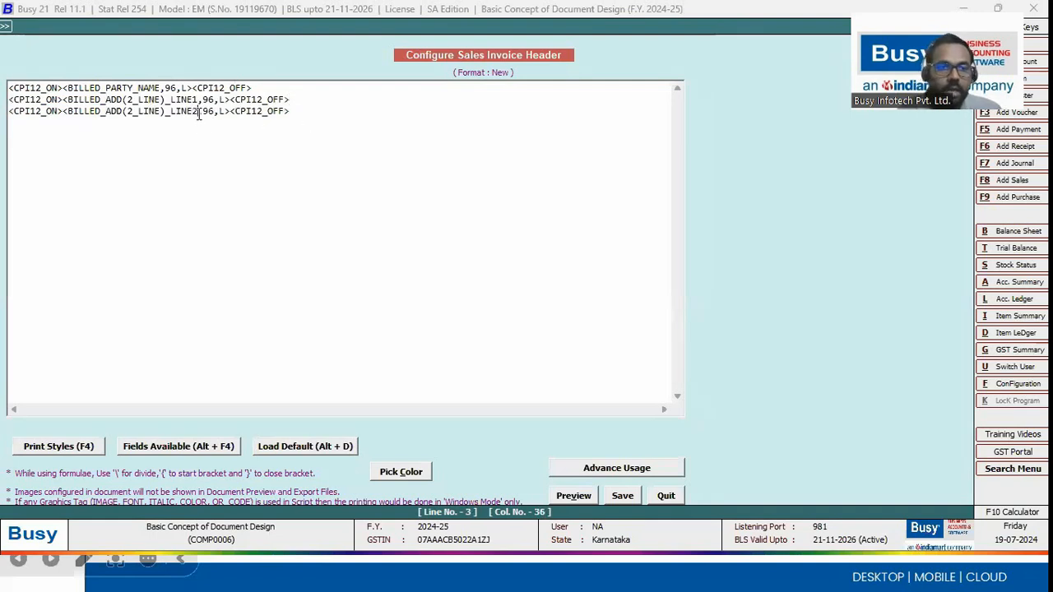
pyautogui.click(289, 87)
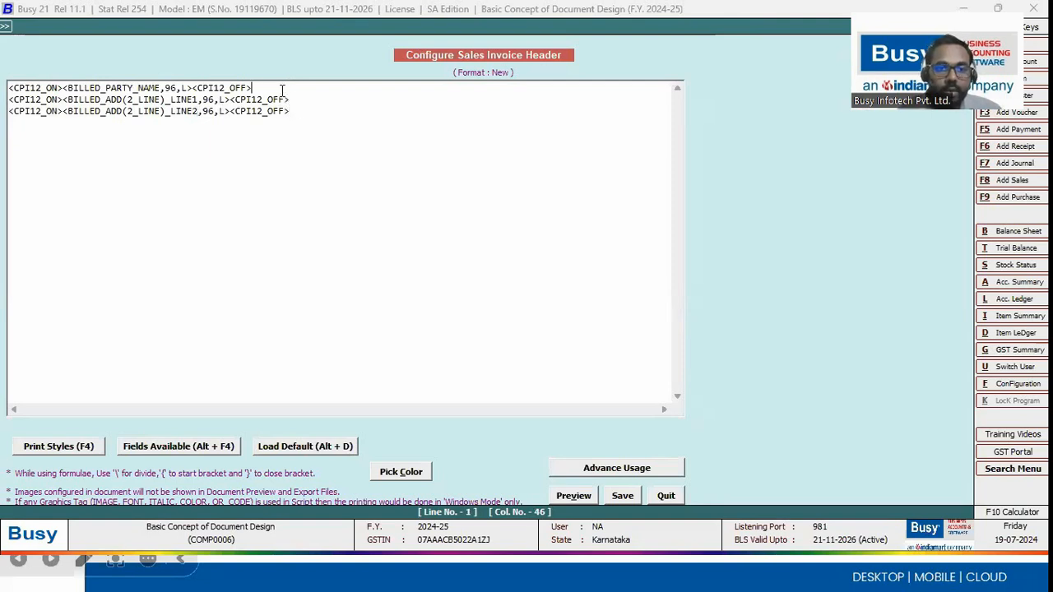
pyautogui.press('F4')
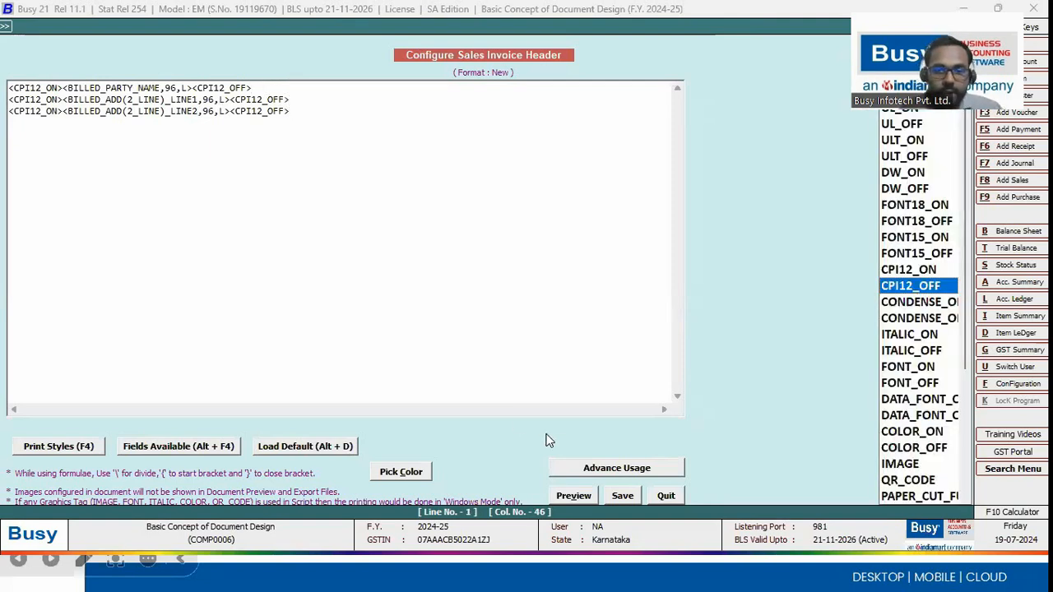
pyautogui.press('Escape')
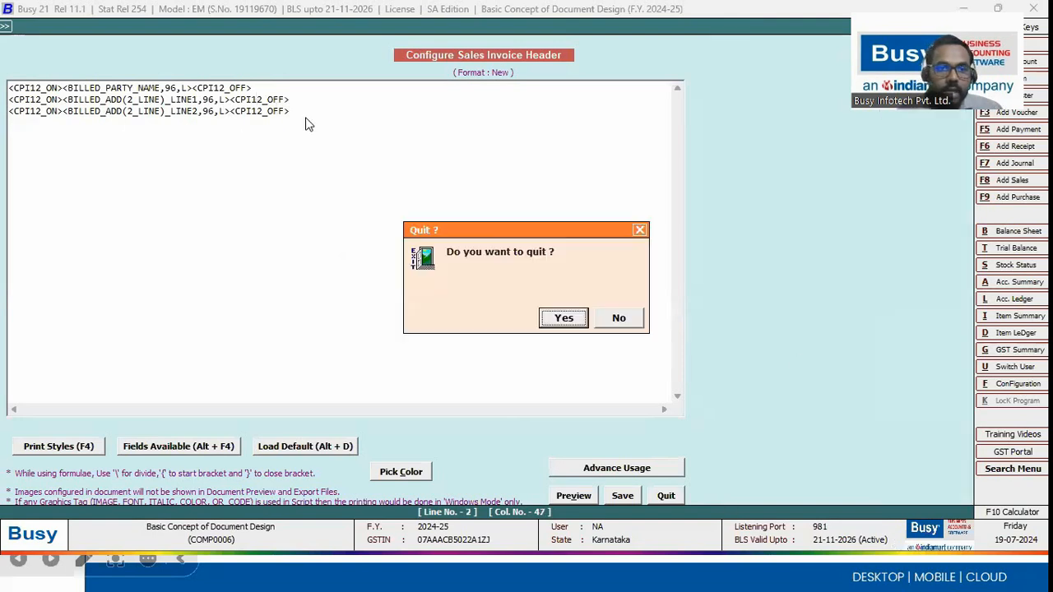
pyautogui.click(623, 321)
# Add the full vertical line tag <BLV,F> at the end of the billed party name line and preview the header.
pyautogui.click(266, 89)
pyautogui.write('<BLV,F>')
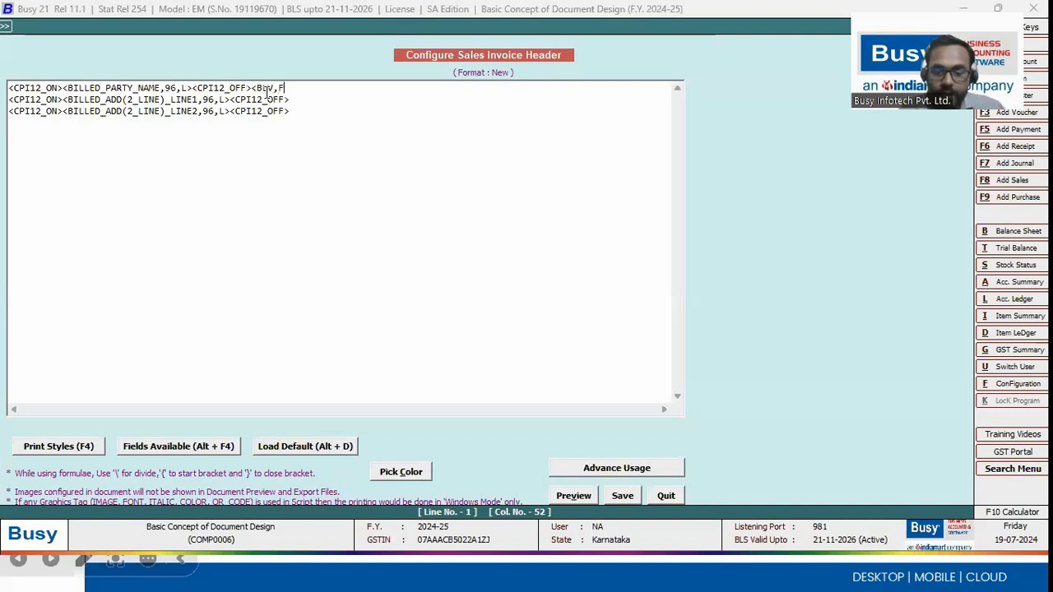
pyautogui.click(574, 496)
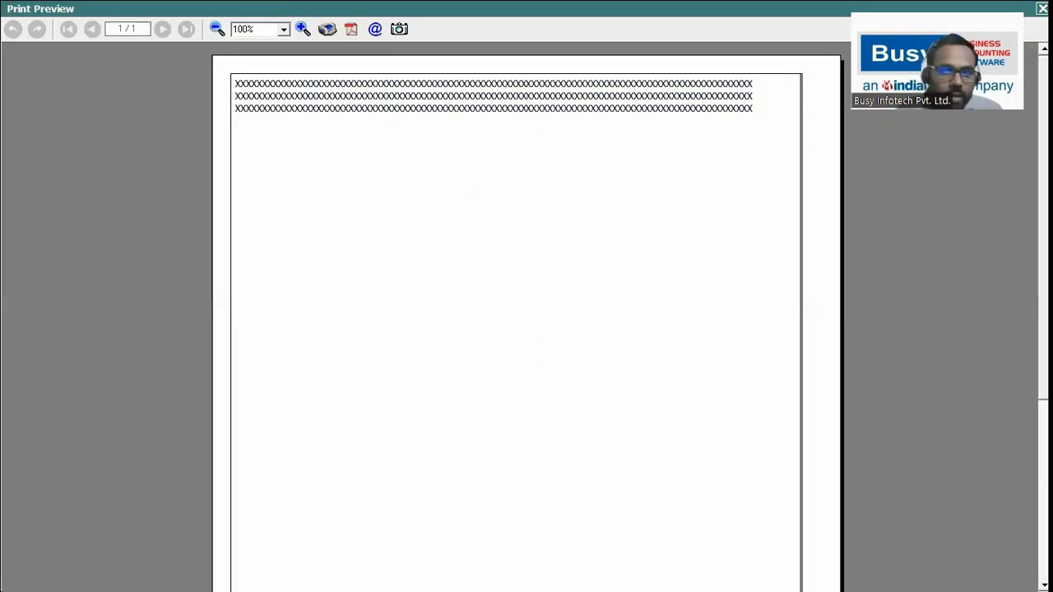
pyautogui.press('Escape')
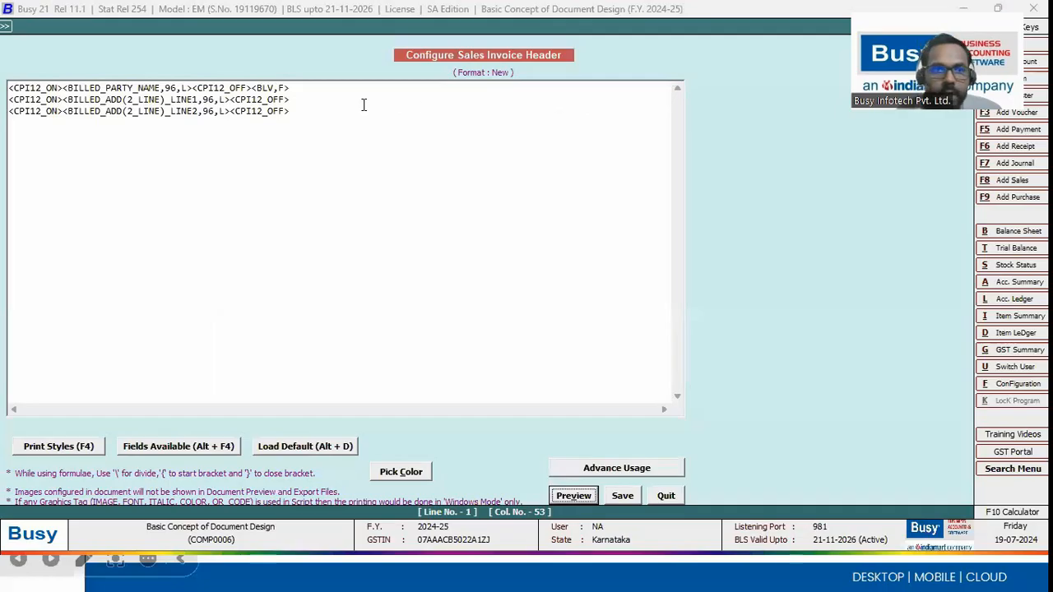
# Set the length of the billed party name and both address fields to 45 and preview the header.
pyautogui.doubleClick(170, 87)
pyautogui.write('45')
pyautogui.doubleClick(209, 99)
pyautogui.write('45')
pyautogui.doubleClick(208, 111)
pyautogui.write('45')
pyautogui.click(573, 495)
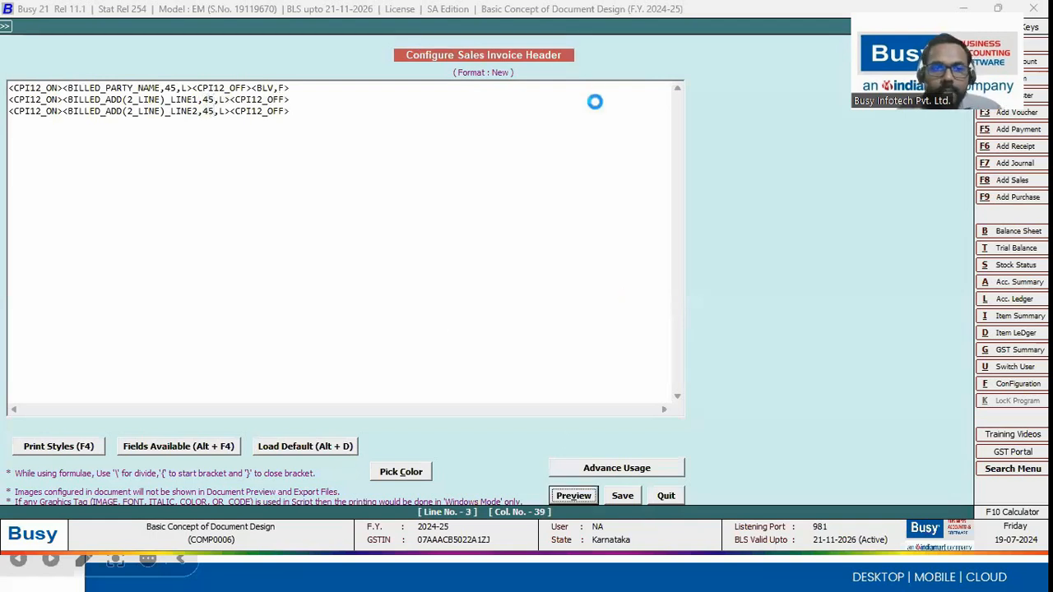
pyautogui.press('Escape')
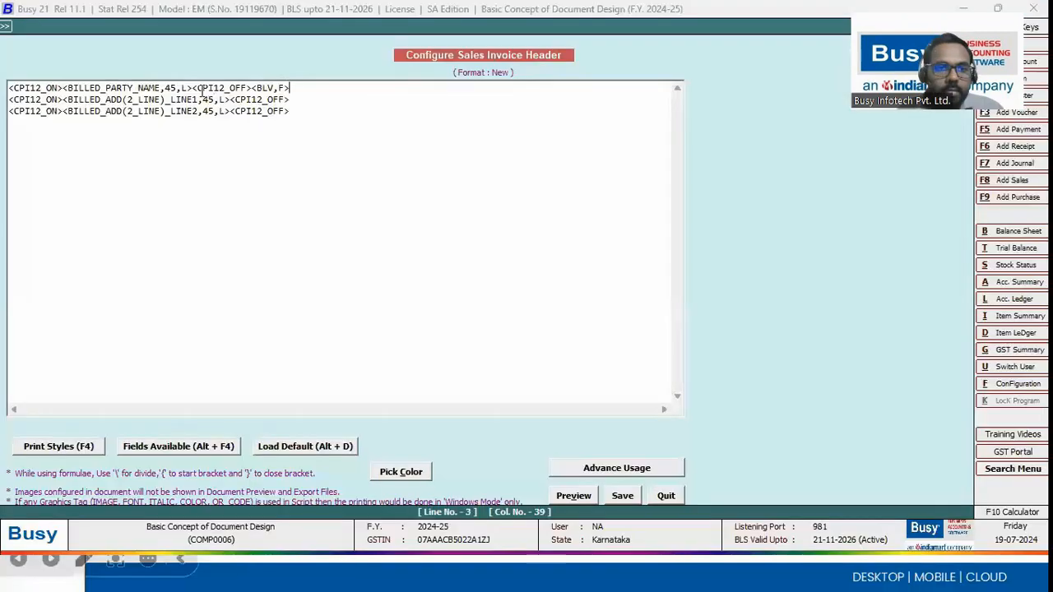
# Add an empty <CPI12_ON><CPI12_OFF> tag pair after the <BLV,F> tag on the first line.
pyautogui.hotkey('shift', 'Left')
pyautogui.click(304, 86)
pyautogui.hotkey('ctrl', 'v')
pyautogui.moveTo(479, 88); pyautogui.dragTo(344, 86)
pyautogui.press('Delete')
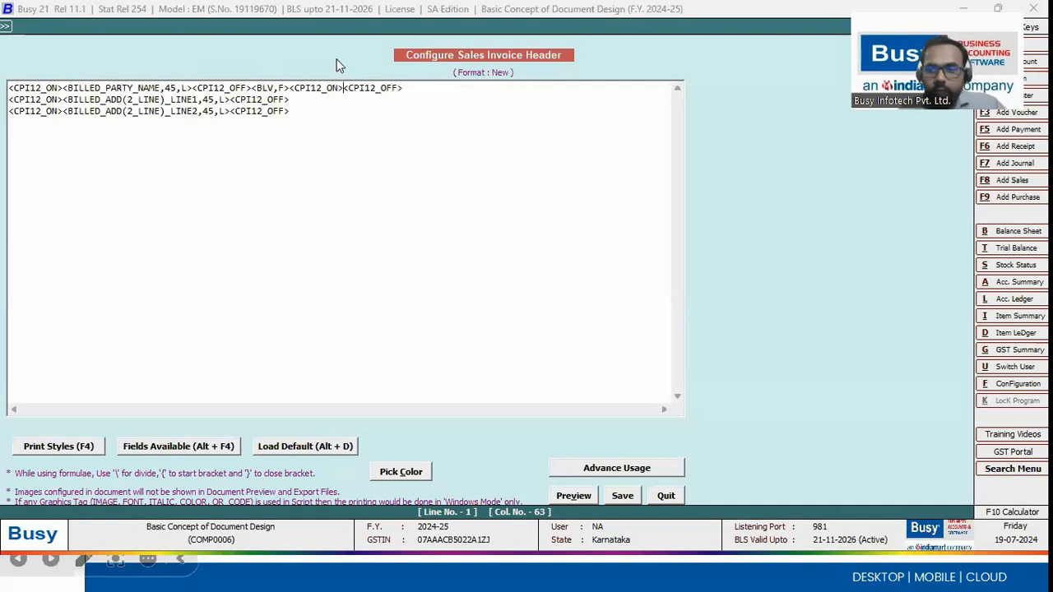
# Insert a STATIC_TEXT field reading "Invoice No" between the new CPI12 tags on the first line.
pyautogui.hotkey('alt', 'F4')
pyautogui.doubleClick(739, 91)
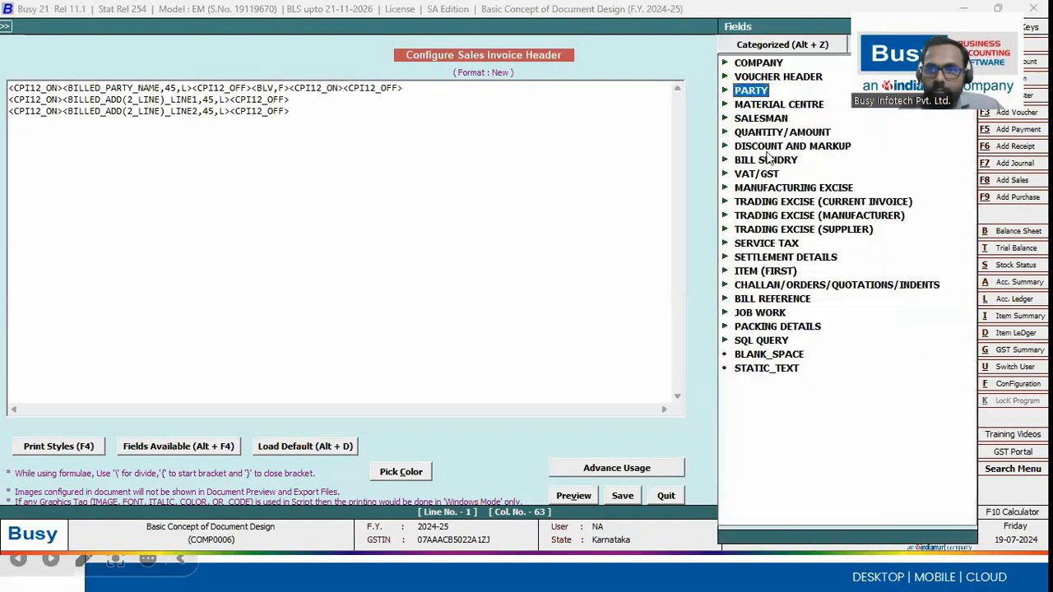
pyautogui.doubleClick(771, 369)
pyautogui.write('o')
pyautogui.press('BackSpace')
pyautogui.write('invoice No')
# Set the length of the Invoice No static text to 51 and preview the header.
pyautogui.press('Right')
pyautogui.press('Right')
pyautogui.write('45')
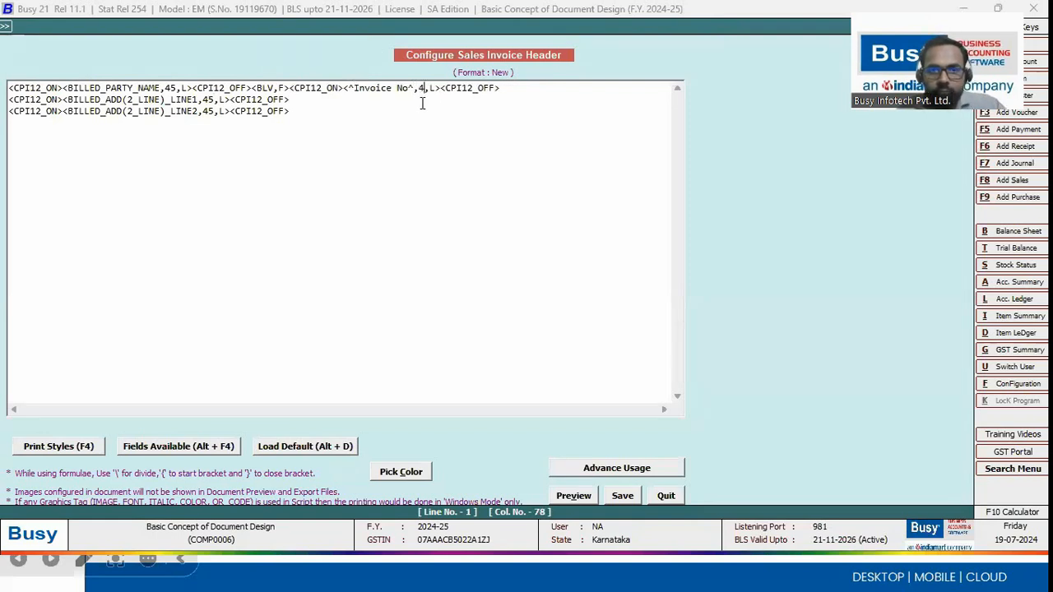
pyautogui.press('BackSpace')
pyautogui.press('BackSpace')
pyautogui.write('50')
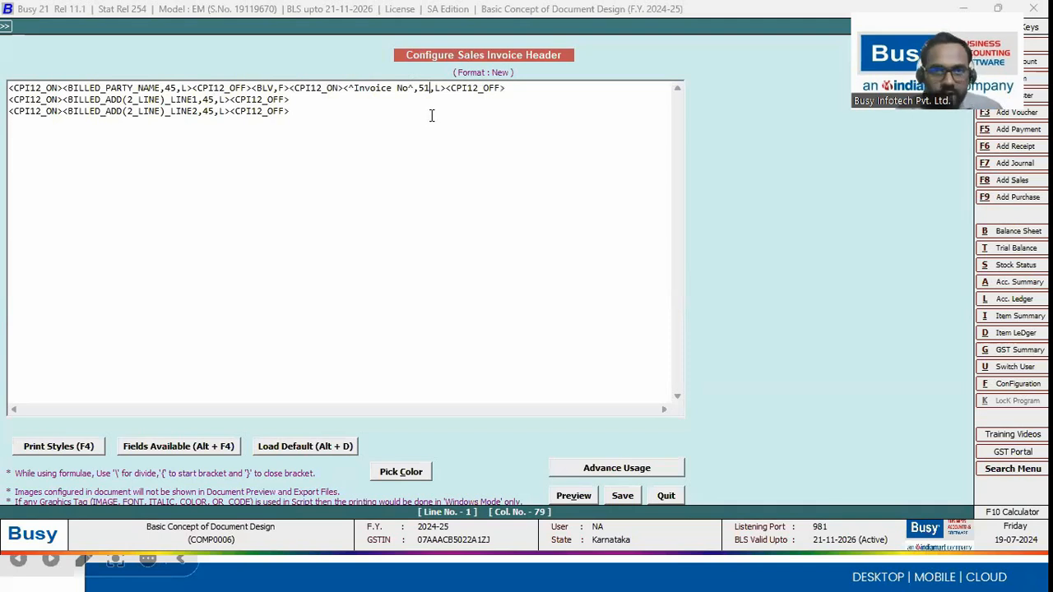
pyautogui.press('Left')
pyautogui.click(573, 495)
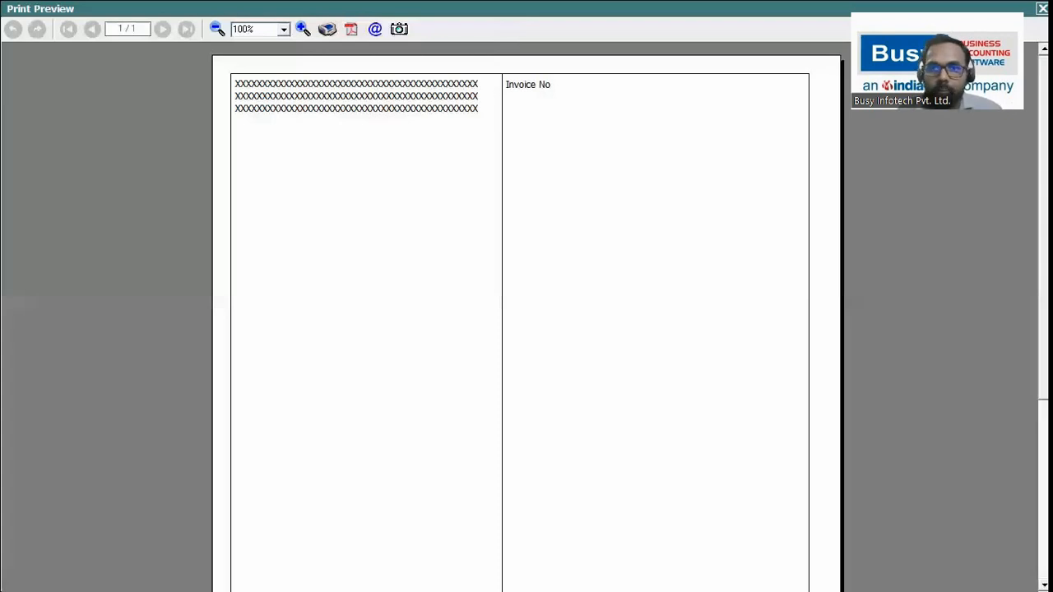
pyautogui.press('Escape')
# Add the full horizontal line tag <BLH,F> on a new fourth line and preview the header.
pyautogui.press('Return')
pyautogui.write('<')
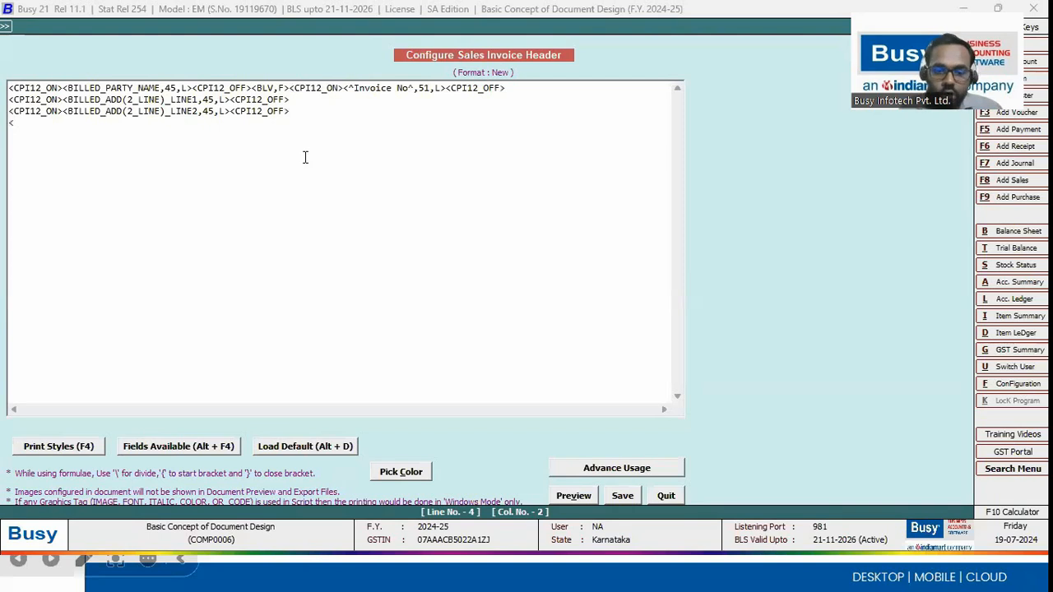
pyautogui.write('b')
pyautogui.press('BackSpace')
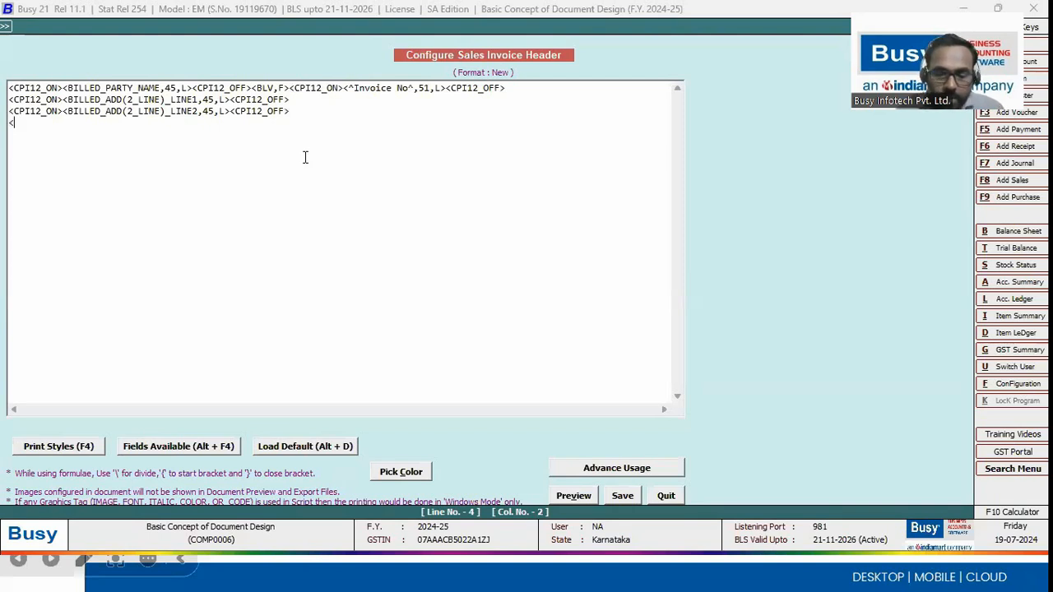
pyautogui.write('BLH')
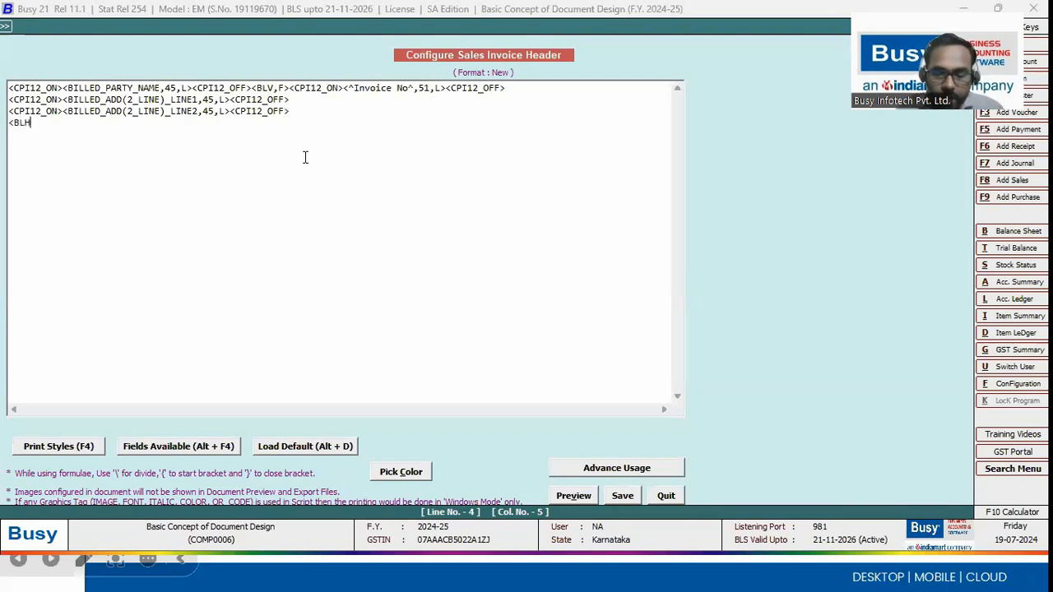
pyautogui.write(',F>')
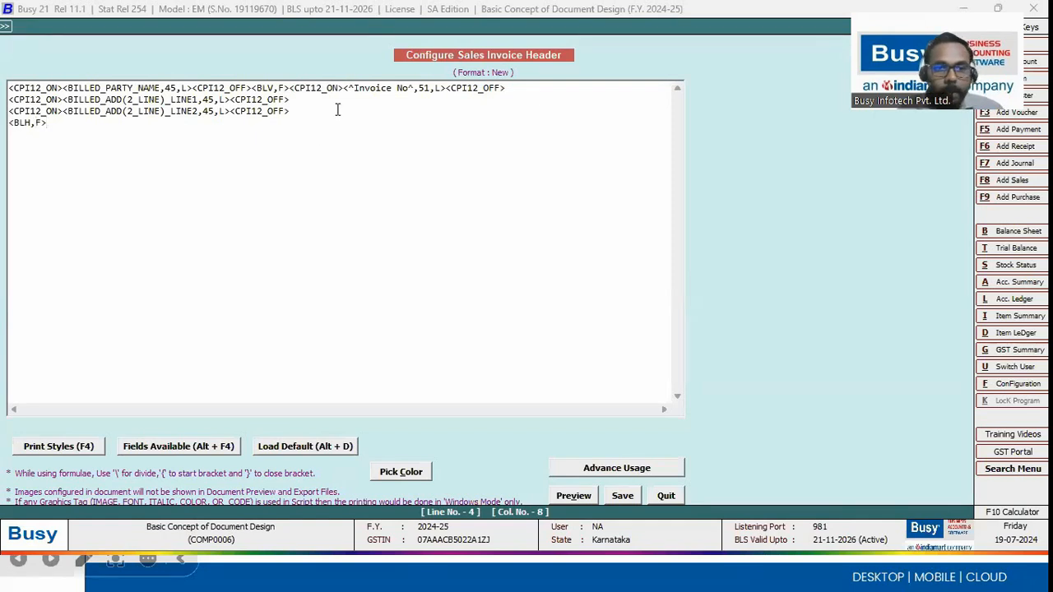
pyautogui.click(574, 495)
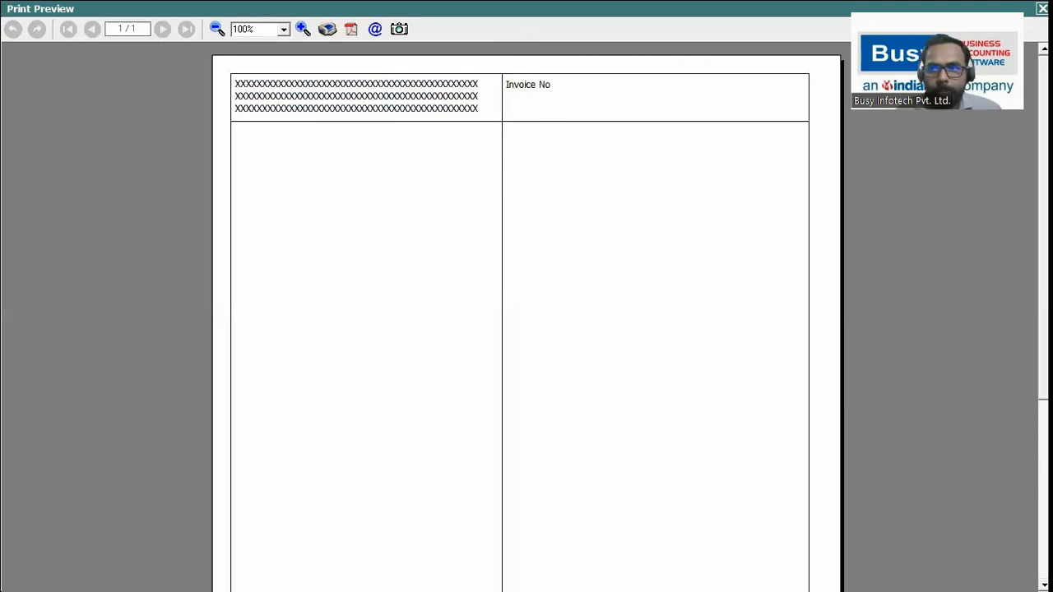
pyautogui.press('Escape')
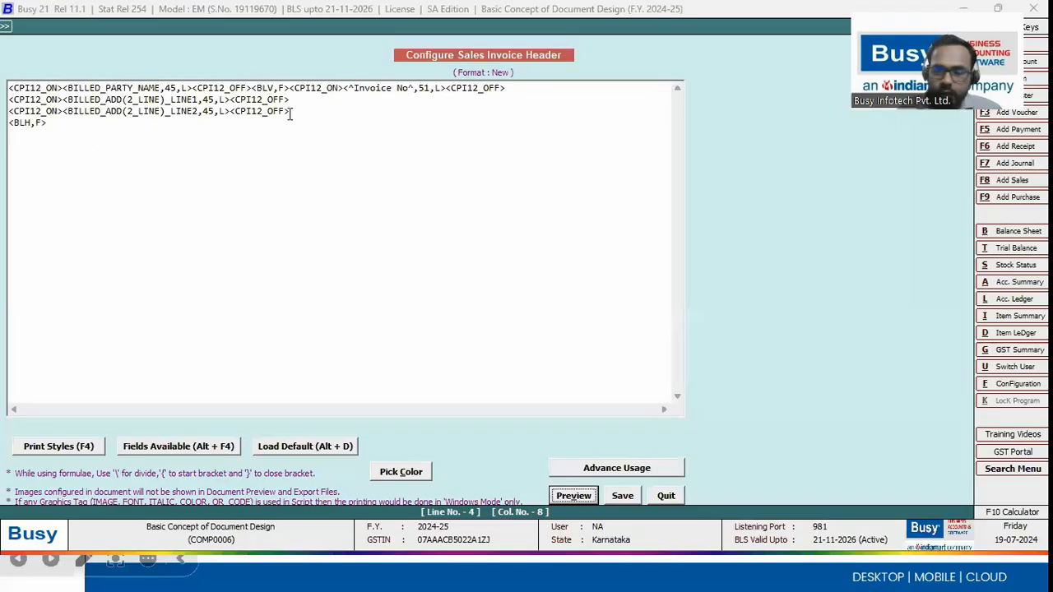
# Insert 16 blank lines between the second address line and the <BLH,F> tag and preview the header.
pyautogui.press('Return')
pyautogui.press('Return')
pyautogui.press('Return')
pyautogui.press('Return')
pyautogui.press('Return')
pyautogui.press('Return')
pyautogui.press('Return')
pyautogui.press('Return')
pyautogui.press('Return')
pyautogui.press('Return')
pyautogui.press('Return')
pyautogui.press('Return')
pyautogui.press('Return')
pyautogui.press('Return')
pyautogui.press('Return')
pyautogui.press('Return')
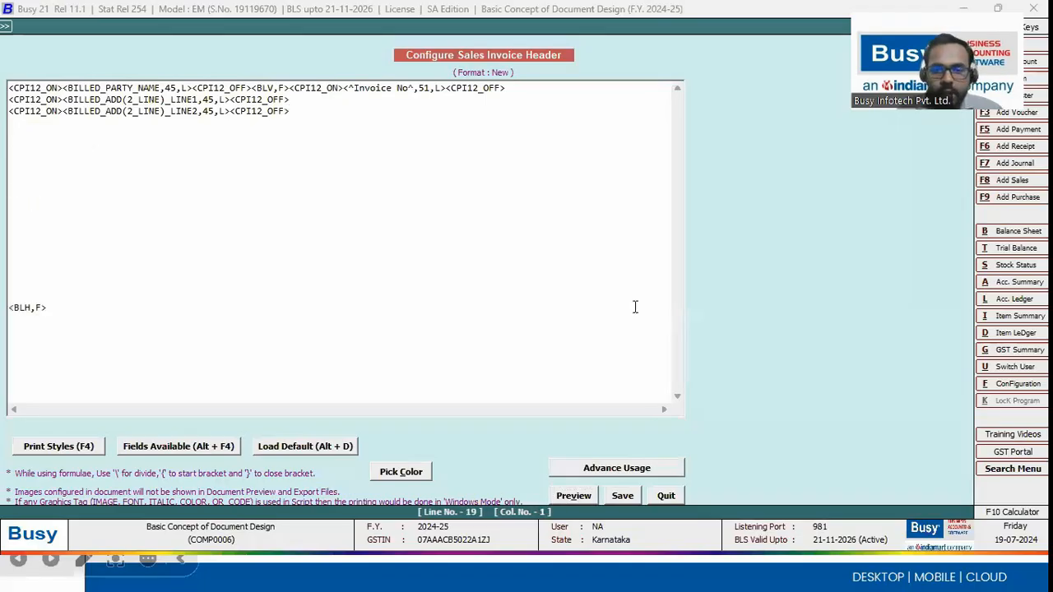
pyautogui.hotkey('alt', 'v')
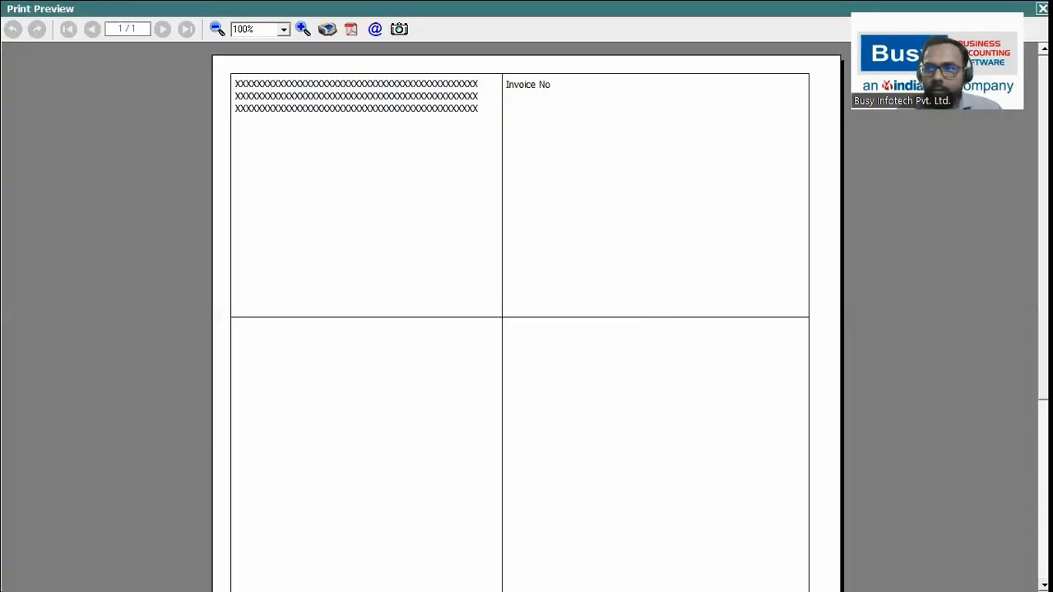
pyautogui.press('Escape')
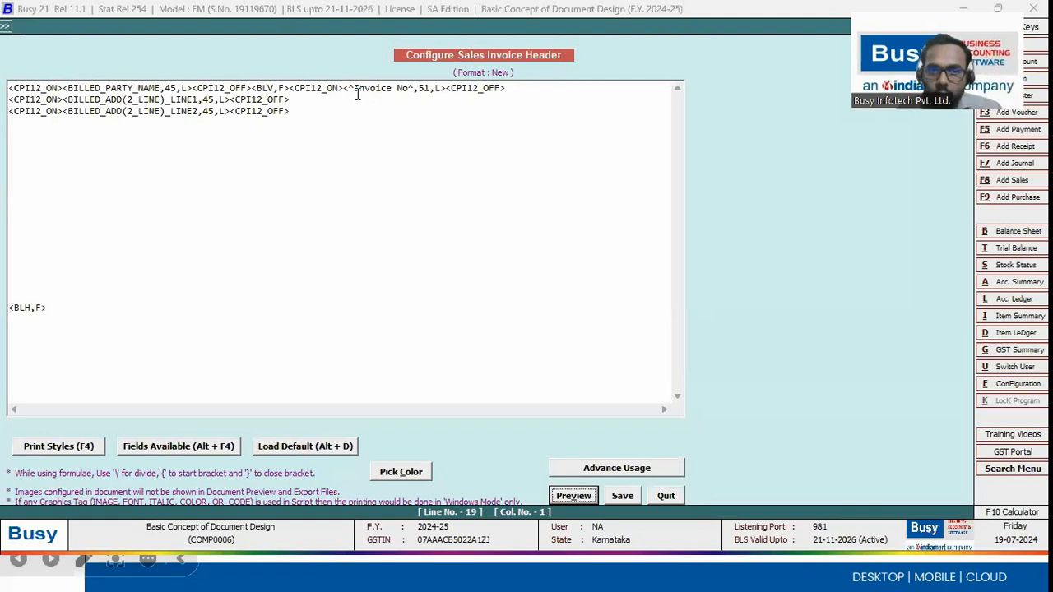
# Change the vertical line tag on the first line to <BLV,A> and preview the page down to its end.
pyautogui.click(285, 92)
pyautogui.press('BackSpace')
pyautogui.write('A')
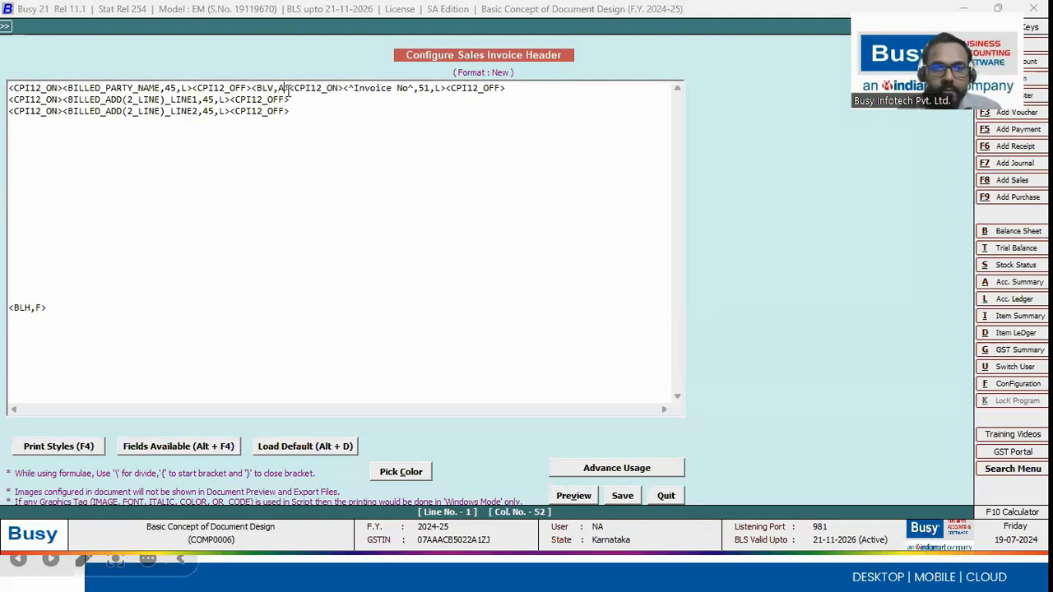
pyautogui.press('Right')
pyautogui.hotkey('alt', 'v')
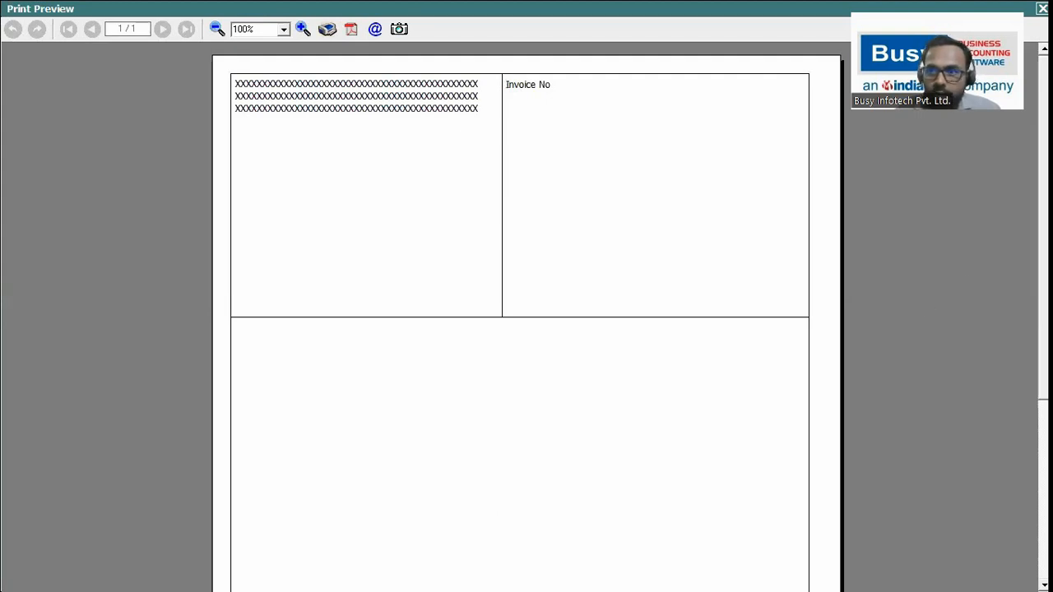
pyautogui.scroll(-5, 423, 571)
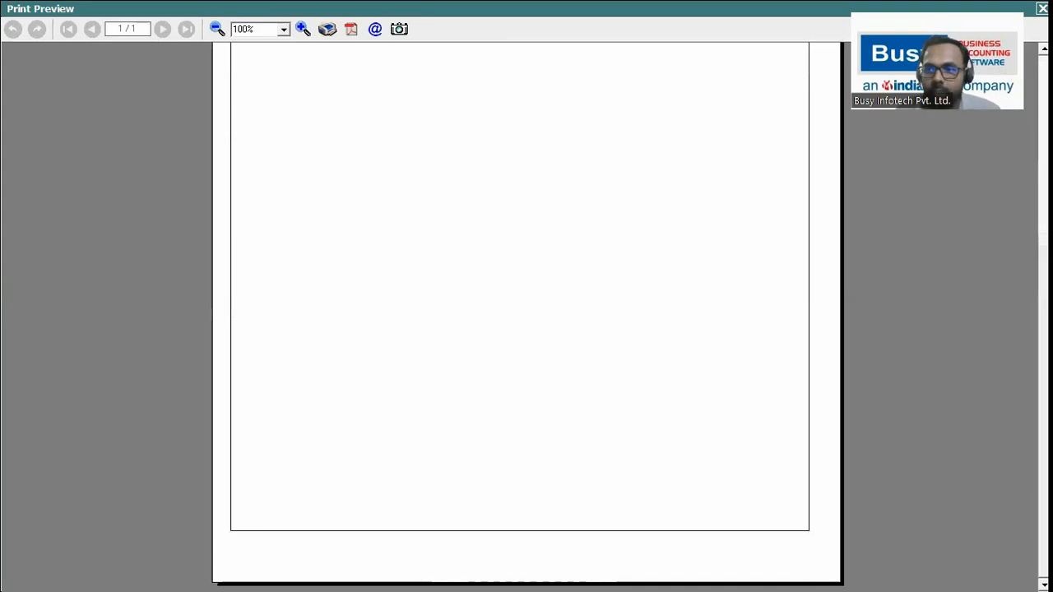
pyautogui.press('Escape')
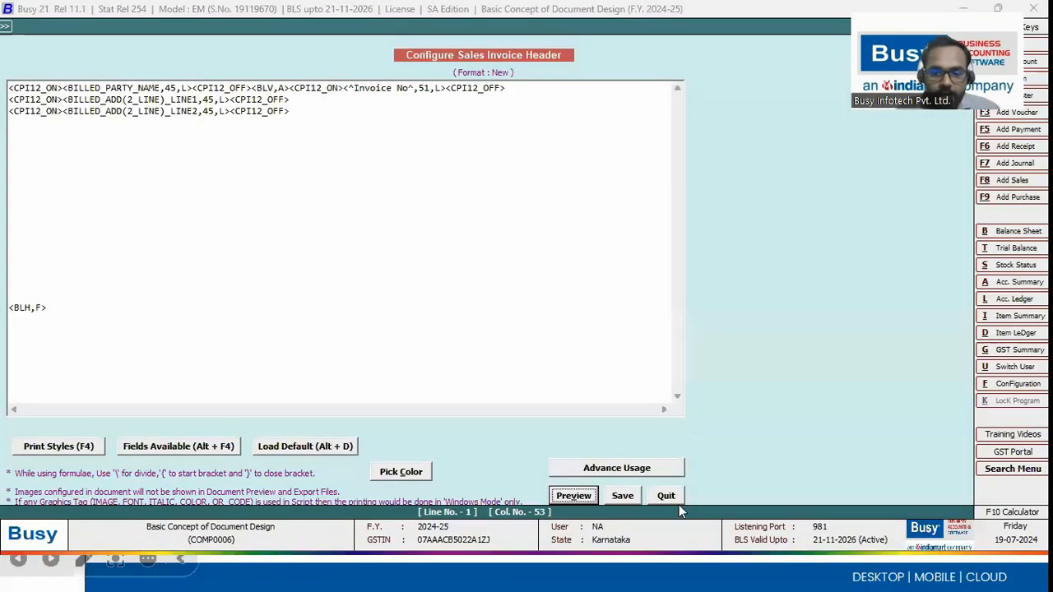
# Switch to the presentation slide on line types, check the BLV and BLH tag options, and return to Busy.
pyautogui.click(579, 571)
pyautogui.click(766, 448)
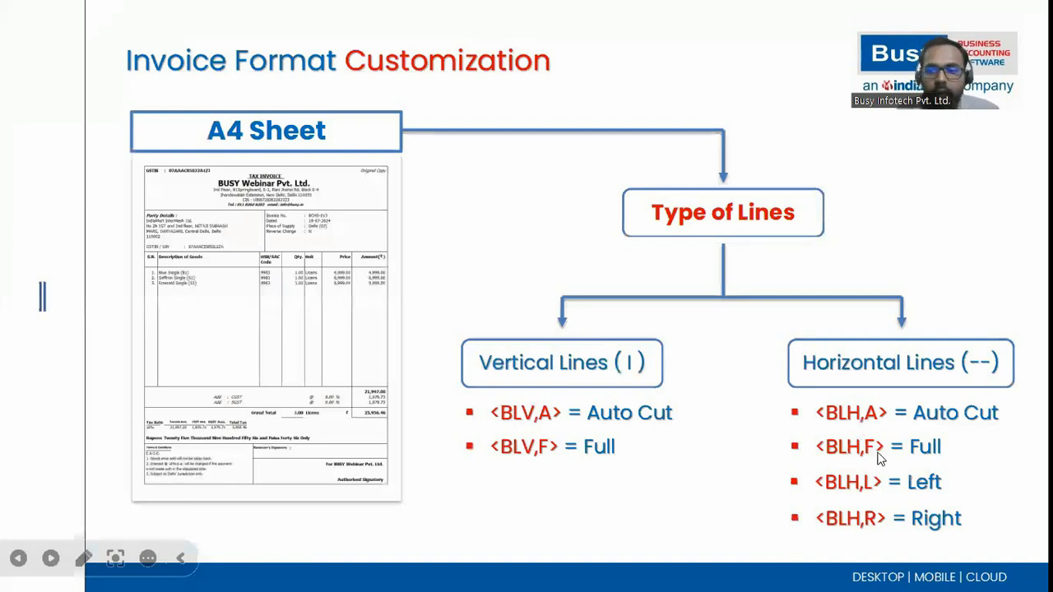
pyautogui.hotkey('alt', 'Tab')
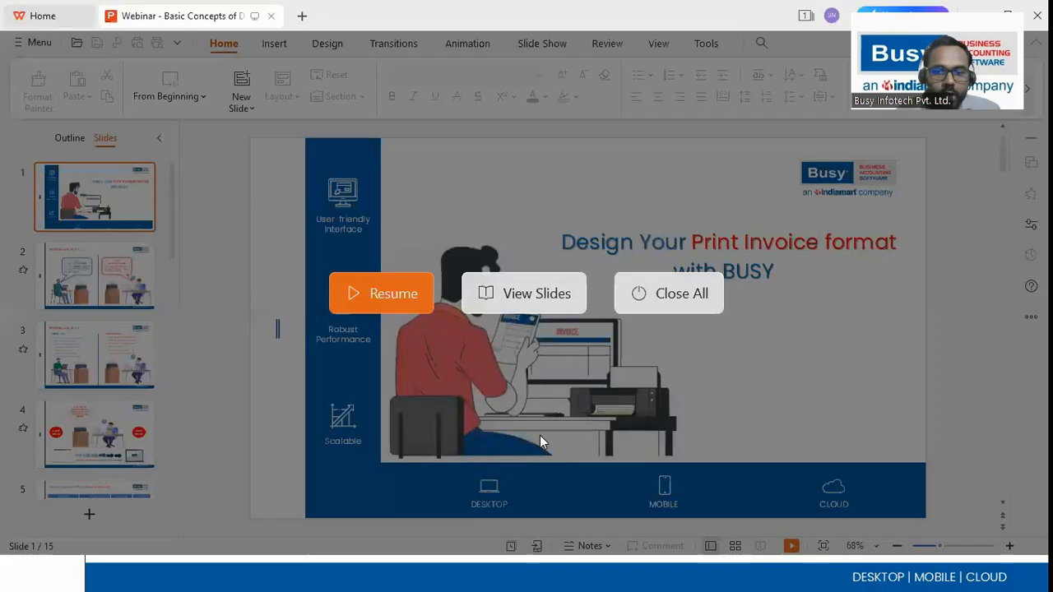
pyautogui.hotkey('alt', 'Tab')
# Change the horizontal line tag to <BLH,A> and preview the header.
pyautogui.click(44, 306)
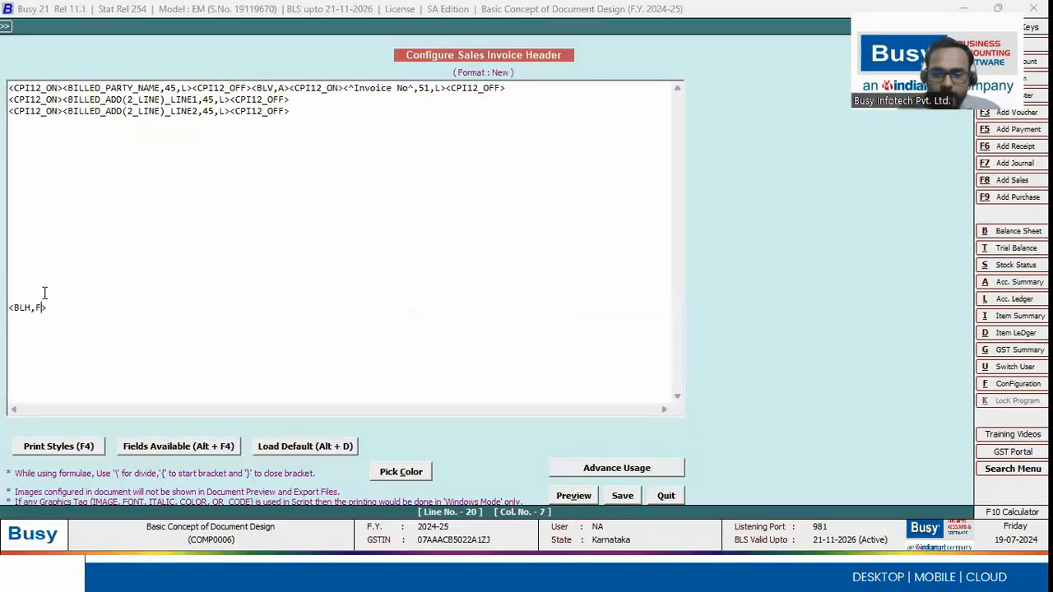
pyautogui.press('BackSpace')
pyautogui.write('A')
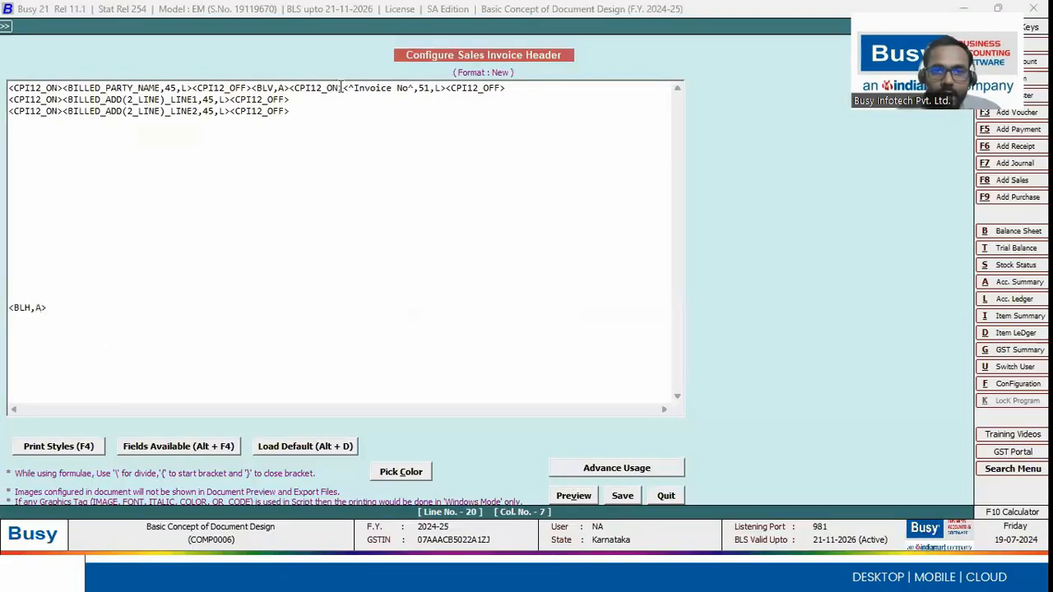
pyautogui.click(289, 88)
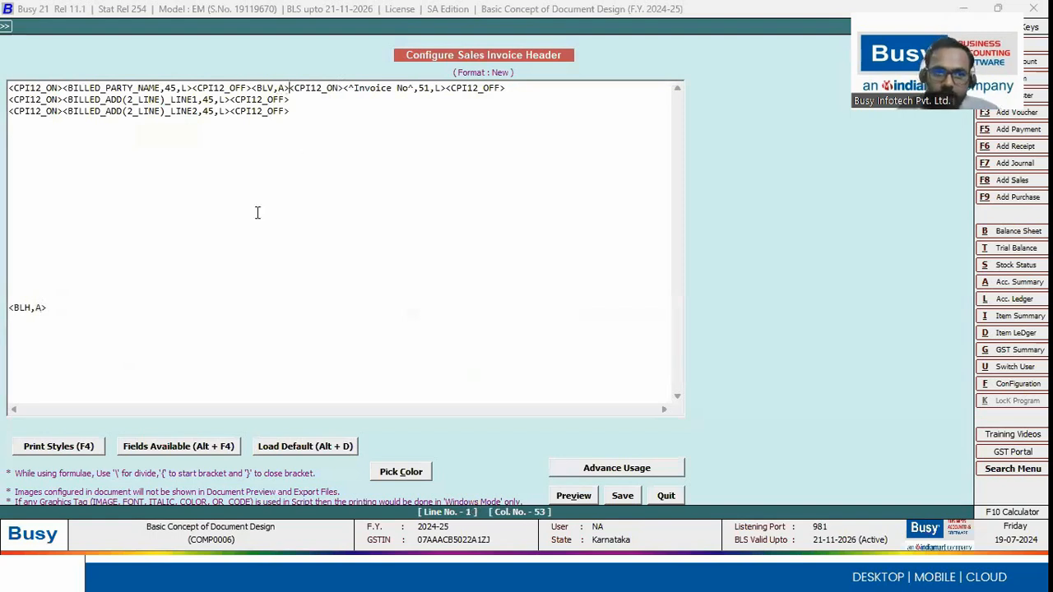
pyautogui.moveTo(11, 309); pyautogui.dragTo(212, 350)
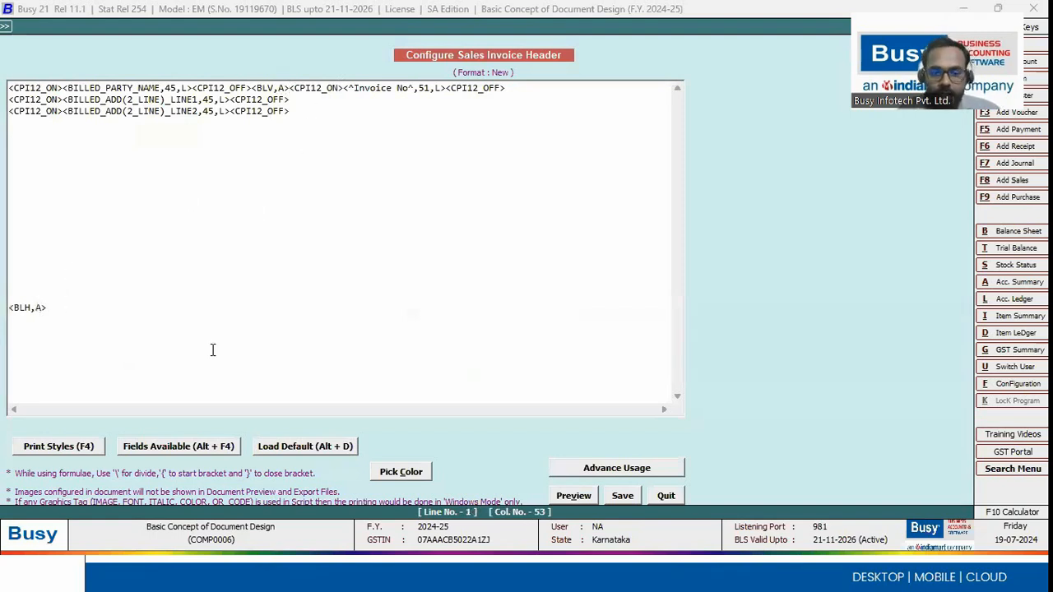
pyautogui.hotkey('alt', 'v')
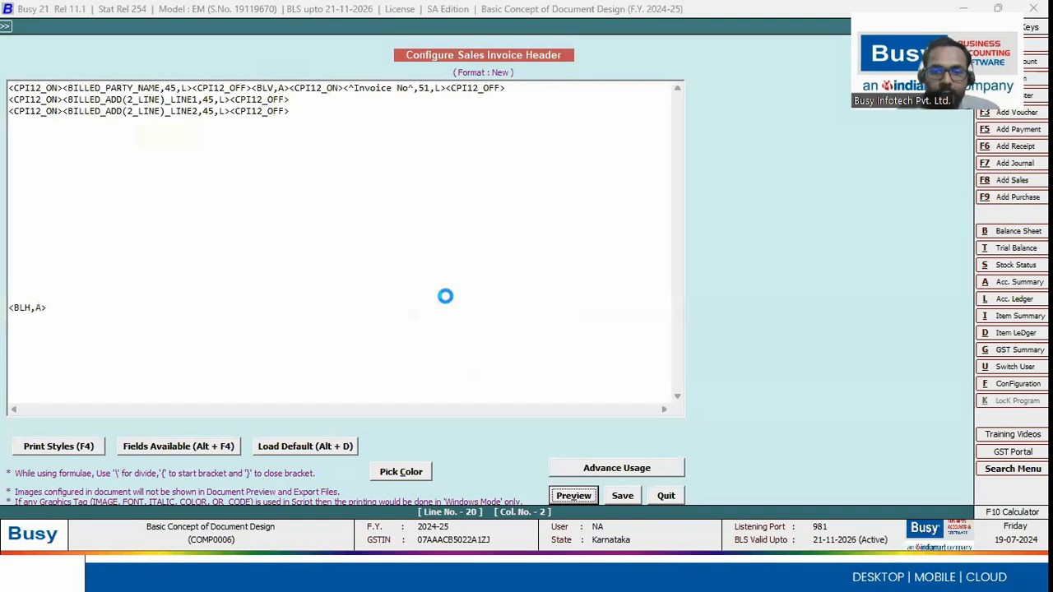
pyautogui.press('Escape')
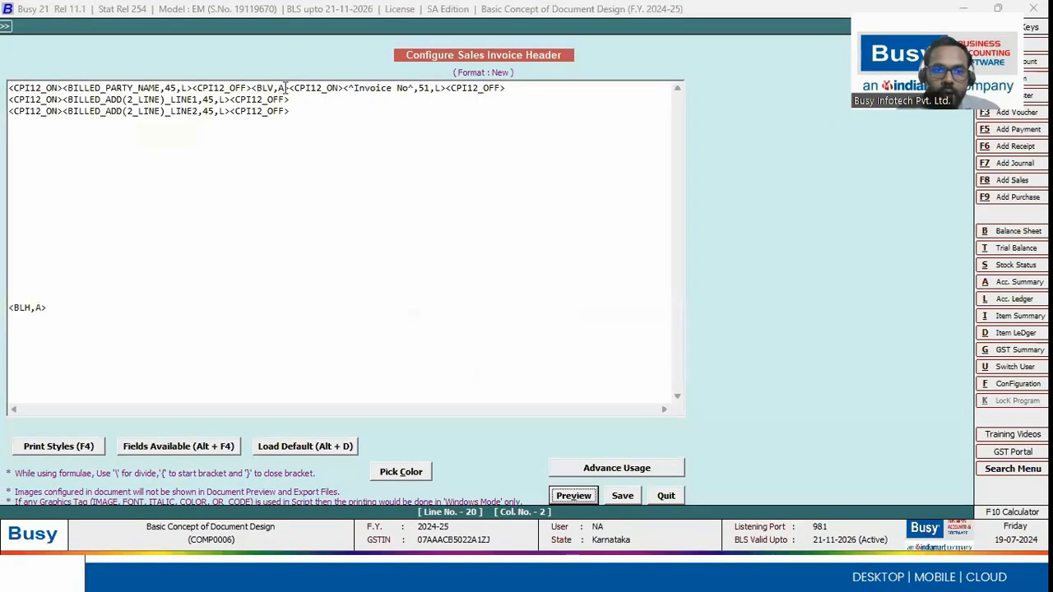
# Change the first line's vertical line tag to <BLV,F> and remove the blank lines above the <BLH,A> tag.
pyautogui.write('F')
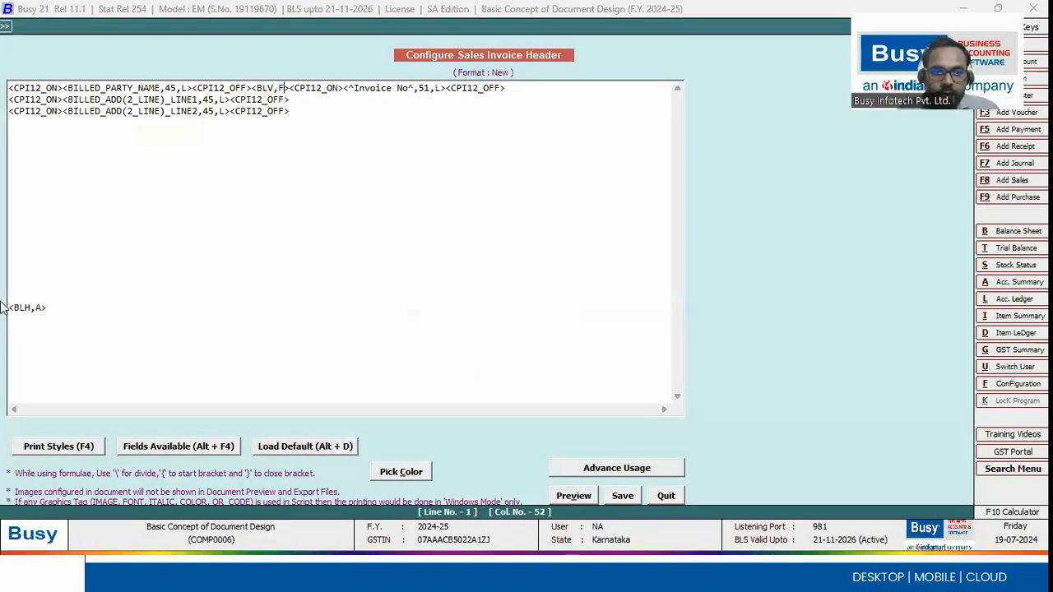
pyautogui.moveTo(53, 307); pyautogui.dragTo(14, 308)
pyautogui.hotkey('shift', 'Left')
pyautogui.hotkey('shift', 'Left')
pyautogui.moveTo(63, 122); pyautogui.dragTo(7, 124)
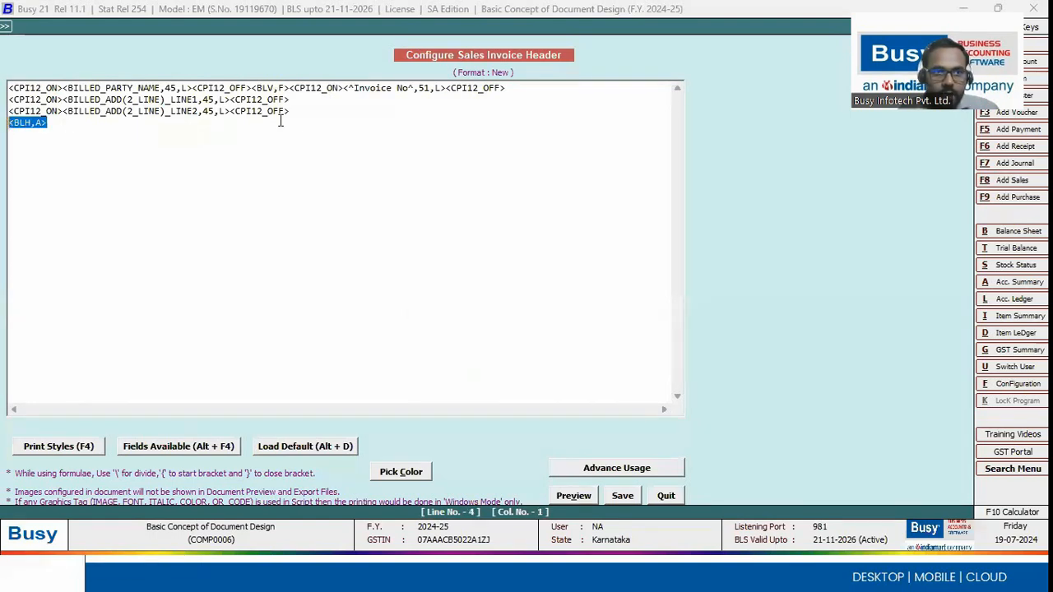
# Move the horizontal line tag down to the fifth line, leaving one blank line above it, and preview the header.
pyautogui.moveTo(290, 90); pyautogui.dragTo(253, 90)
pyautogui.click(62, 130)
pyautogui.moveTo(8, 122); pyautogui.dragTo(21, 129)
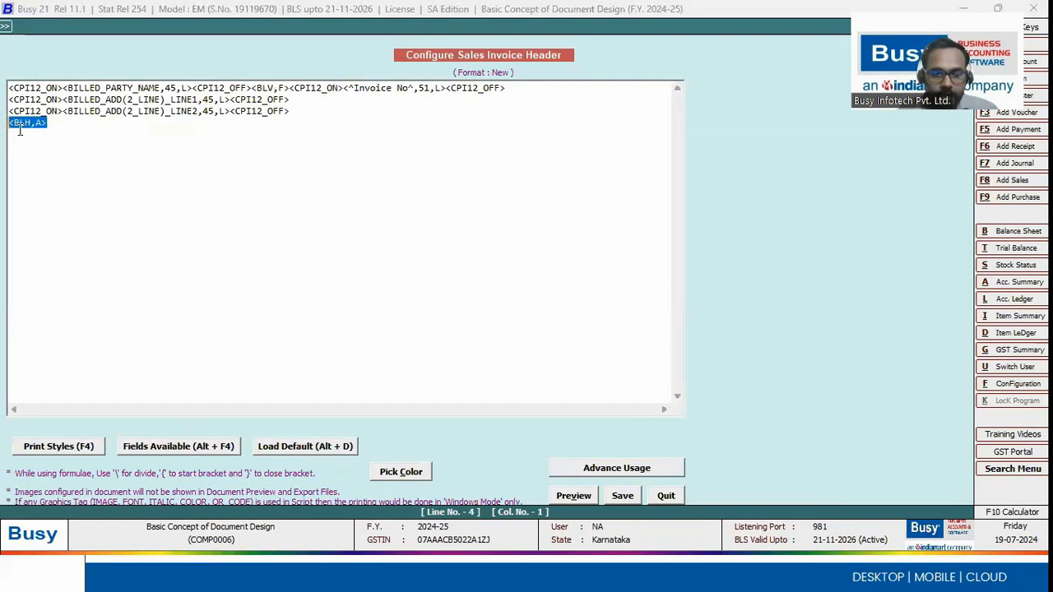
pyautogui.press('Delete')
pyautogui.moveTo(289, 88); pyautogui.dragTo(253, 88)
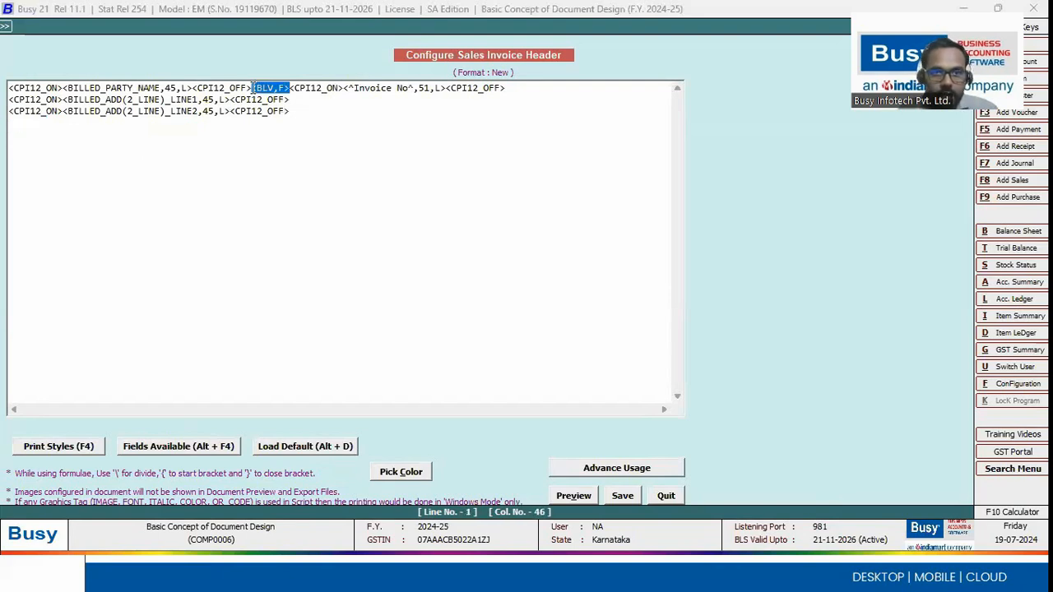
pyautogui.click(573, 495)
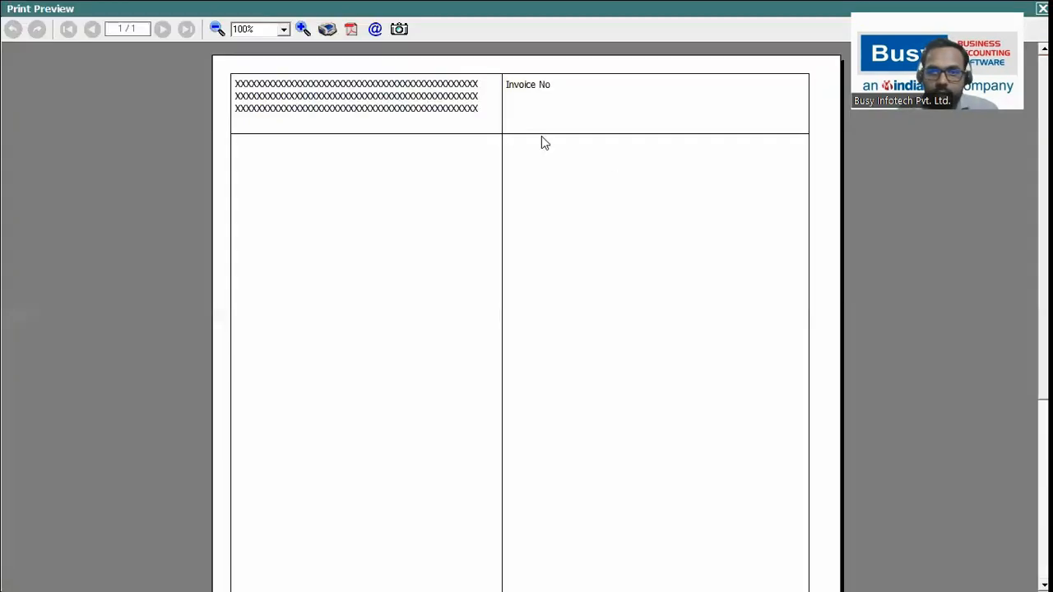
pyautogui.press('Escape')
# Change the horizontal line tag on the fifth line to <BLH,R> and preview the header.
pyautogui.press('BackSpace')
pyautogui.write('R>')
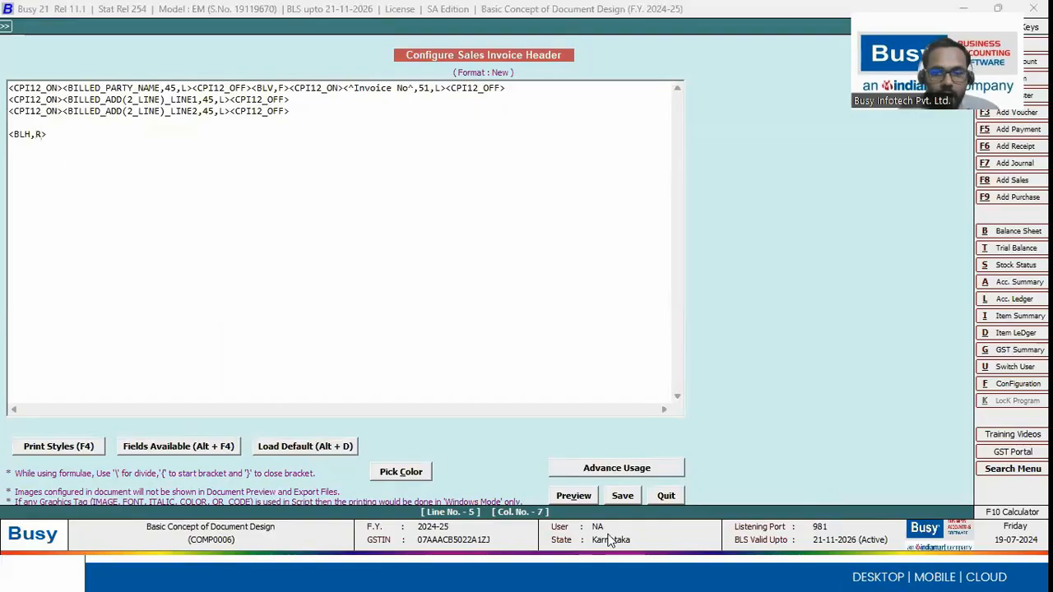
pyautogui.click(573, 495)
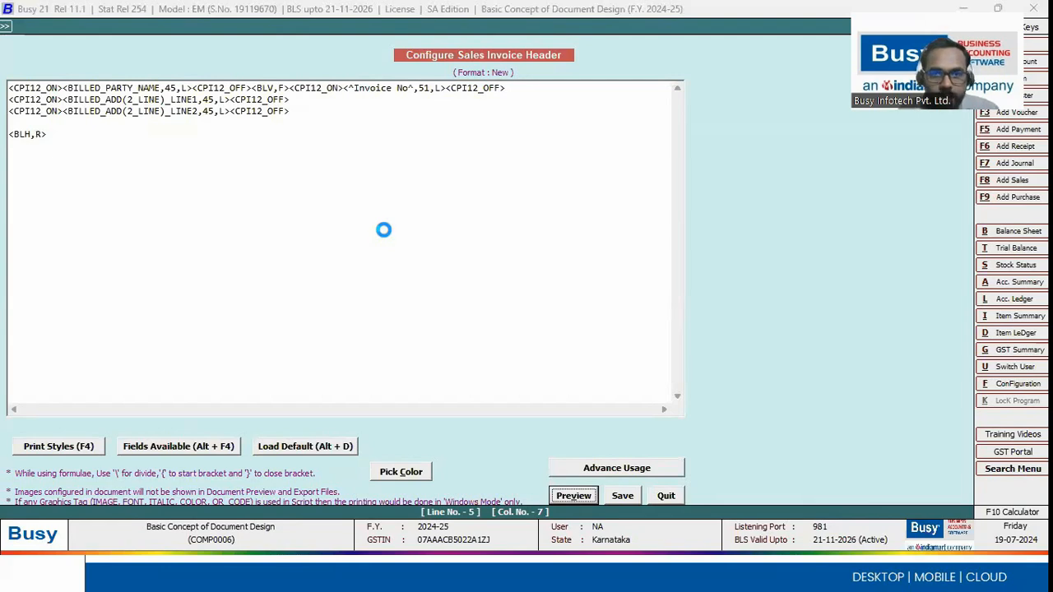
pyautogui.press('Escape')
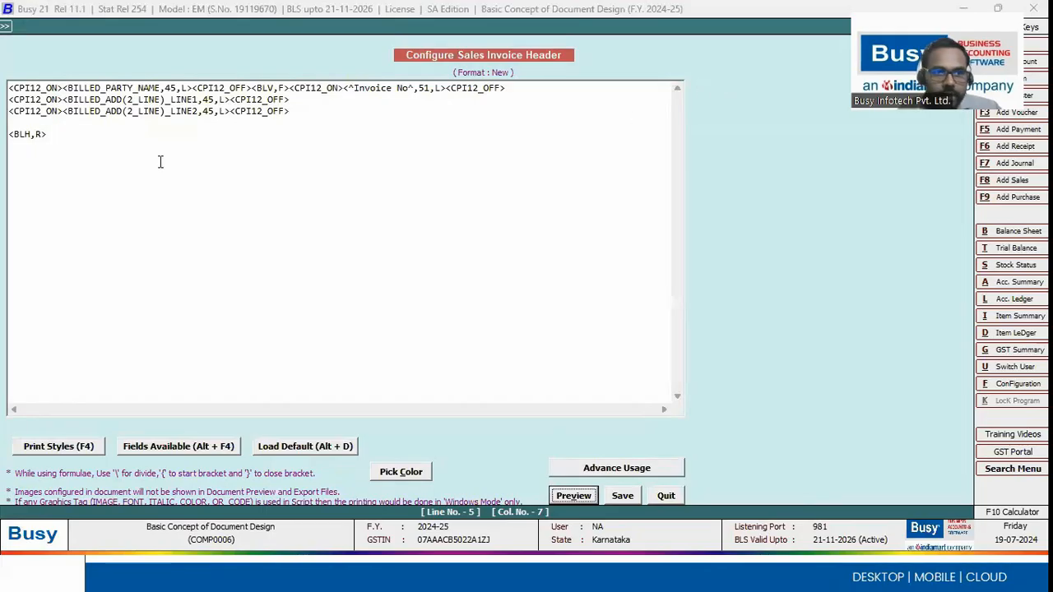
# Cut the Invoice No field with its CPI12 tags from the end of the first line and preview the header.
pyautogui.moveTo(290, 88); pyautogui.dragTo(522, 87)
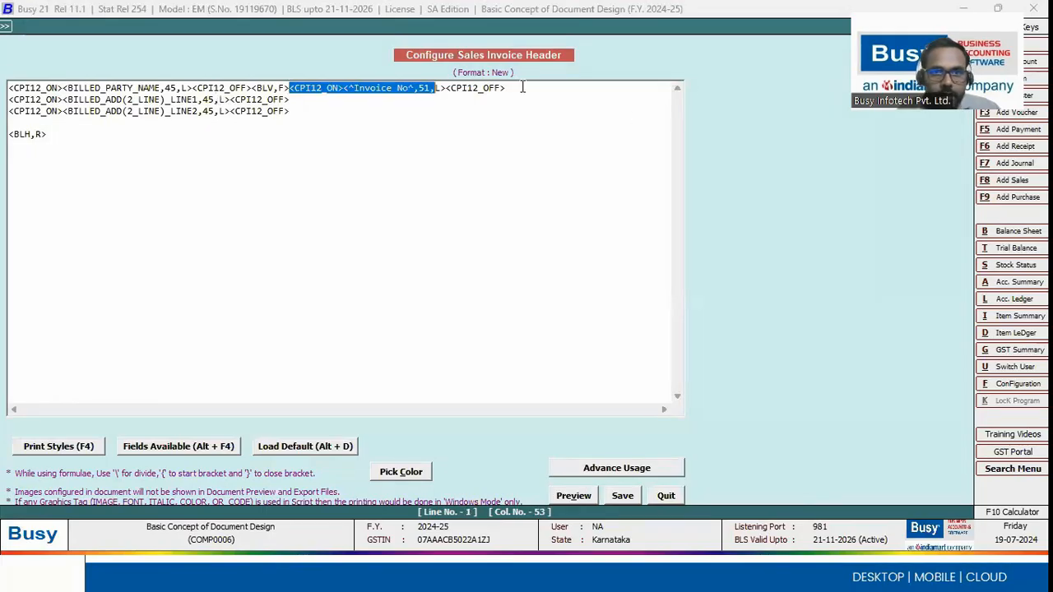
pyautogui.press('Delete')
pyautogui.hotkey('alt', 'v')
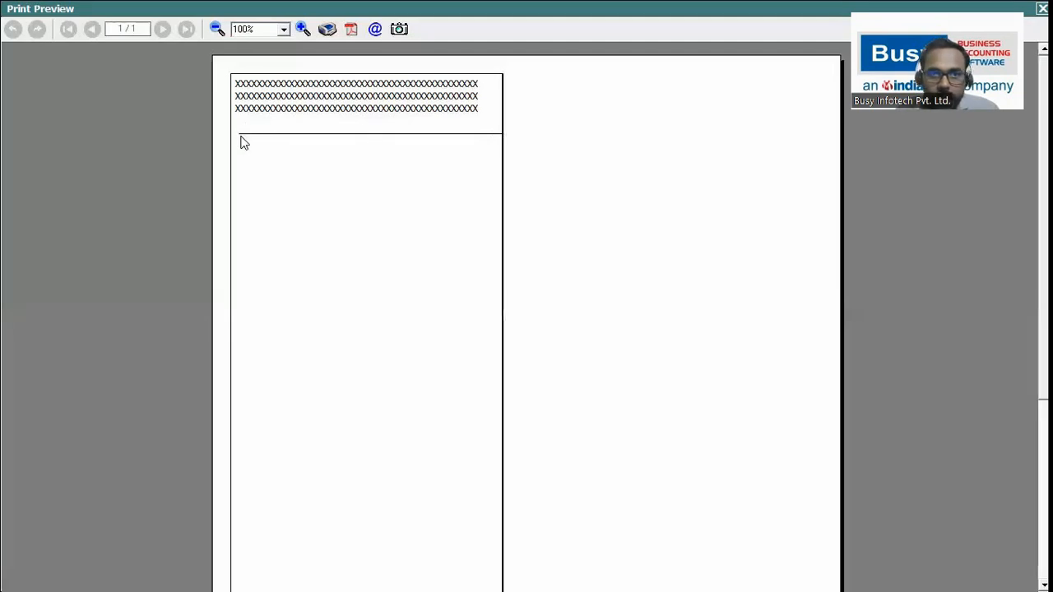
pyautogui.press('Escape')
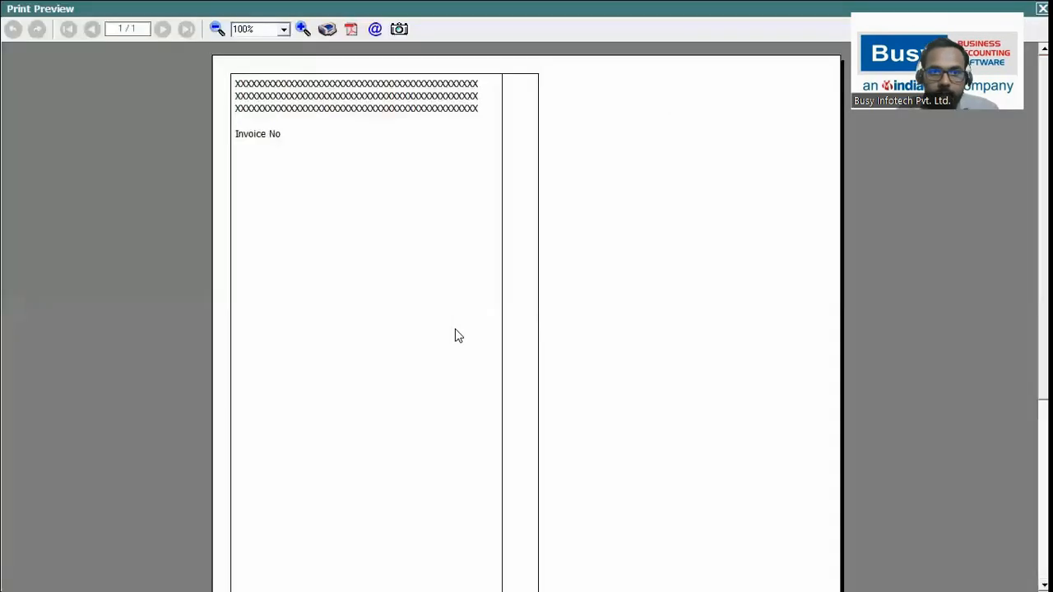
# Remove the Invoice No field with its CPI12 tags from in front of the <BLH,R> tag.
pyautogui.press('Escape')
pyautogui.moveTo(231, 134); pyautogui.dragTo(8, 134)
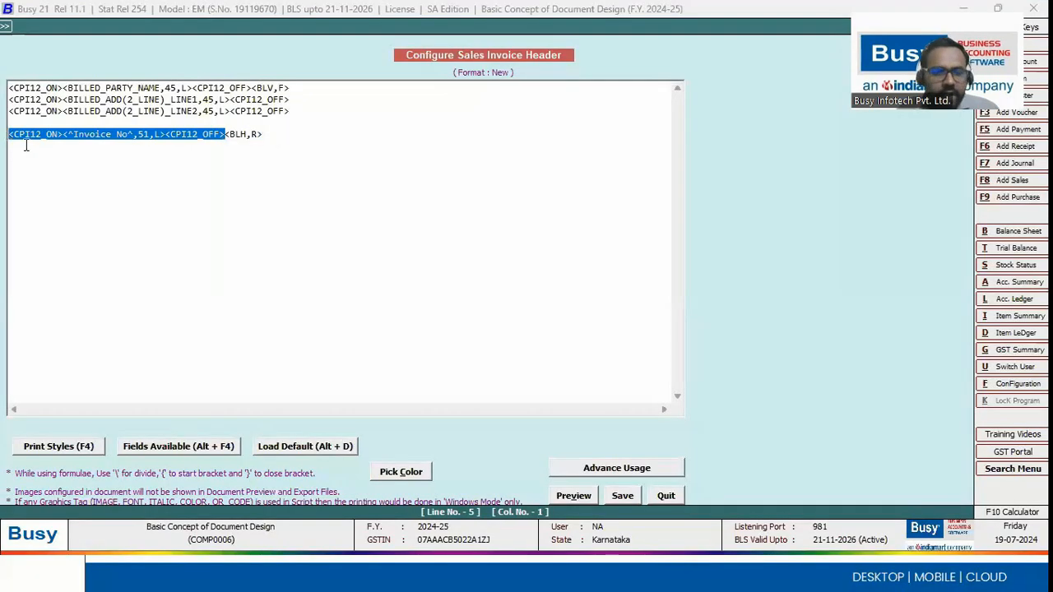
pyautogui.press('Delete')
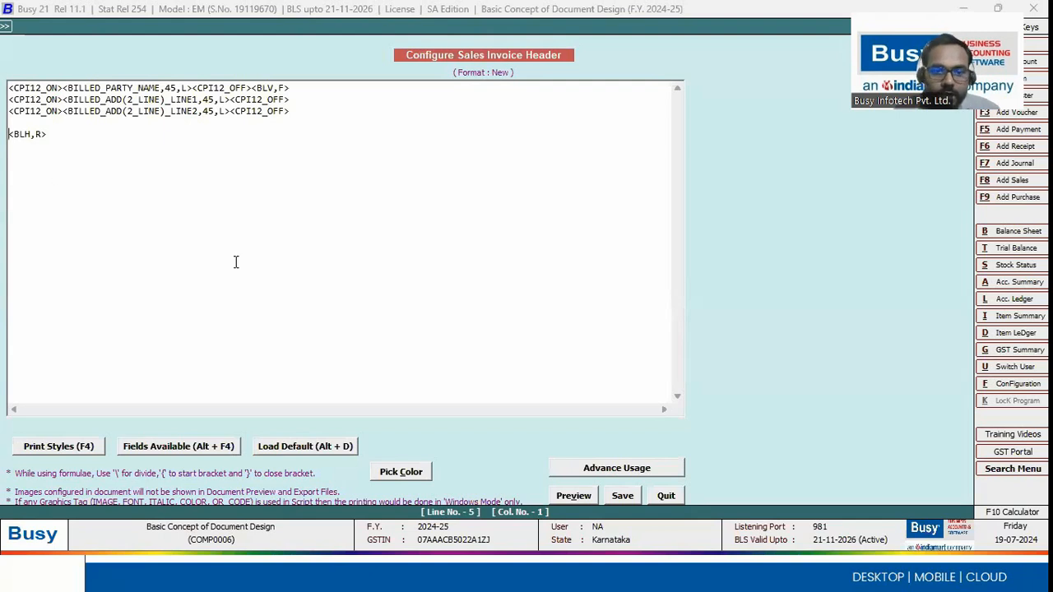
# Change the horizontal line tag to <BLH,L> and preview the header.
pyautogui.moveTo(46, 134); pyautogui.dragTo(9, 139)
pyautogui.write('L')
pyautogui.hotkey('alt', 'v')
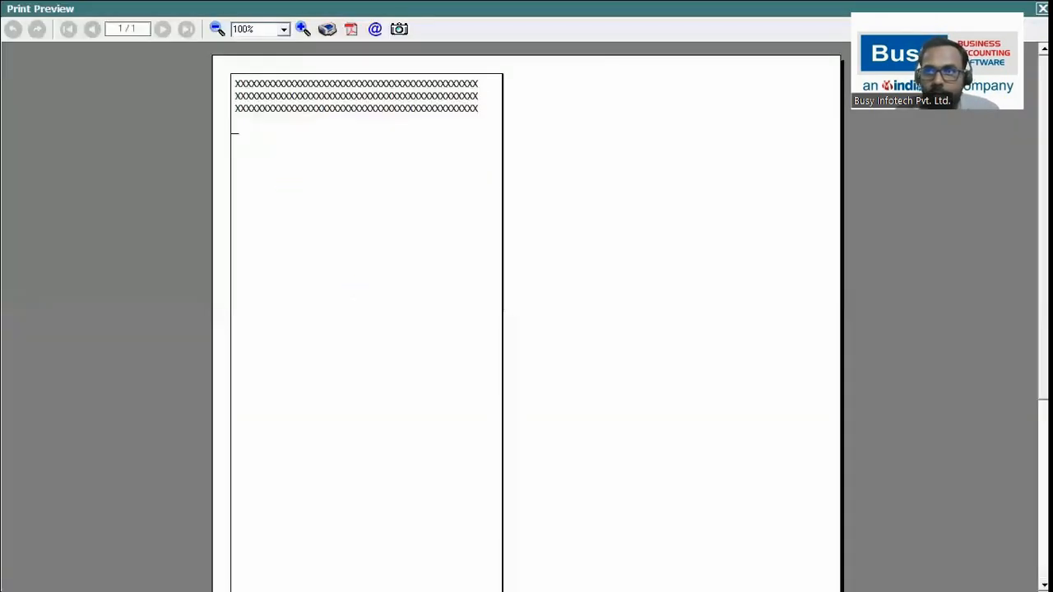
pyautogui.press('Escape')
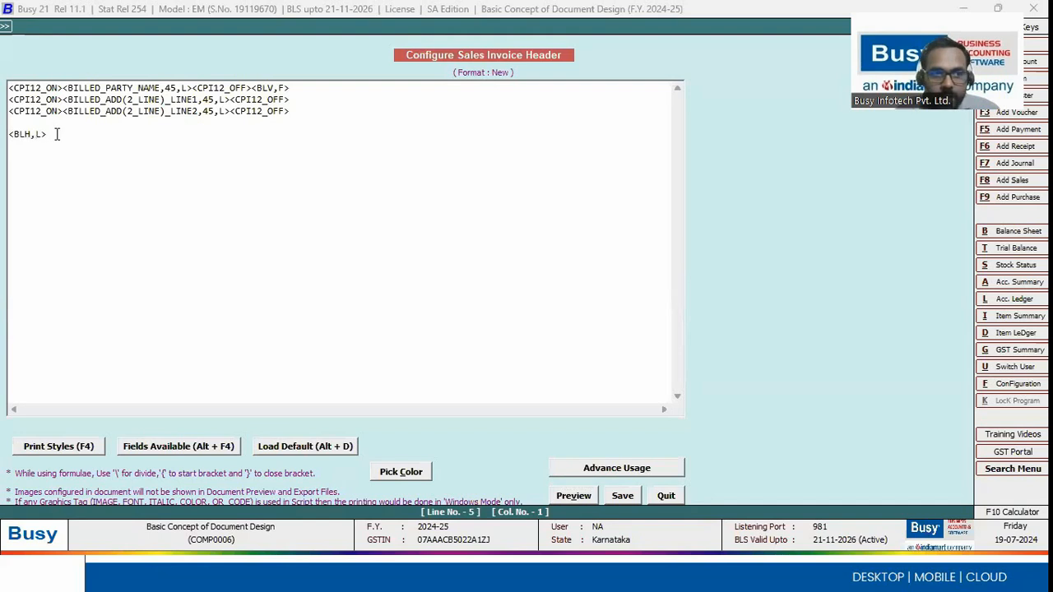
# Insert the BLANK_SPACE field in front of the <BLH,L> tag with a width of 20 and preview the header.
pyautogui.hotkey('alt', 'F4')
pyautogui.doubleClick(779, 359)
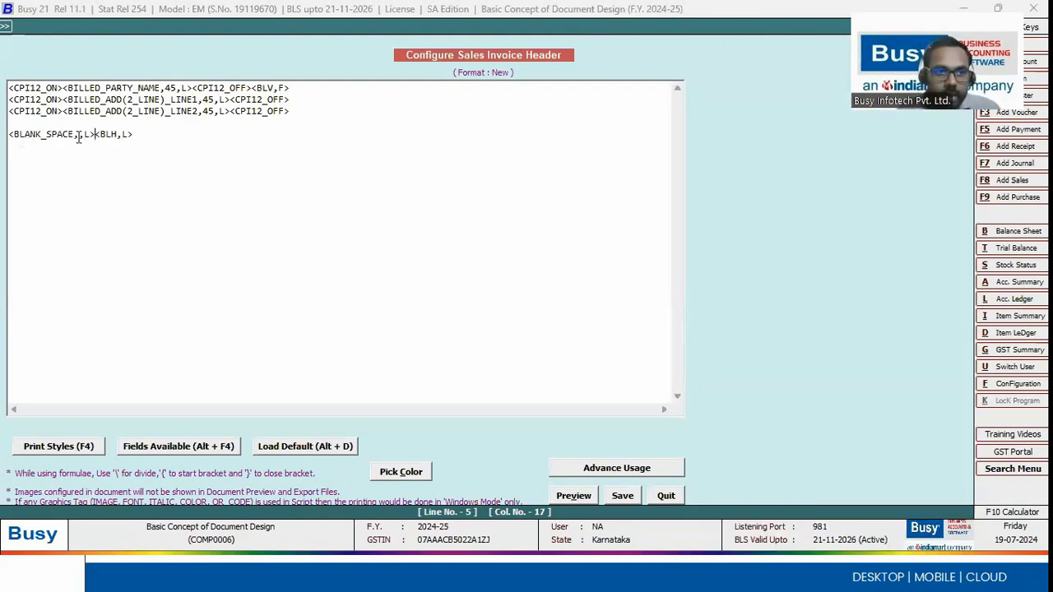
pyautogui.click(78, 134)
pyautogui.press('Delete')
pyautogui.write('20')
pyautogui.click(573, 495)
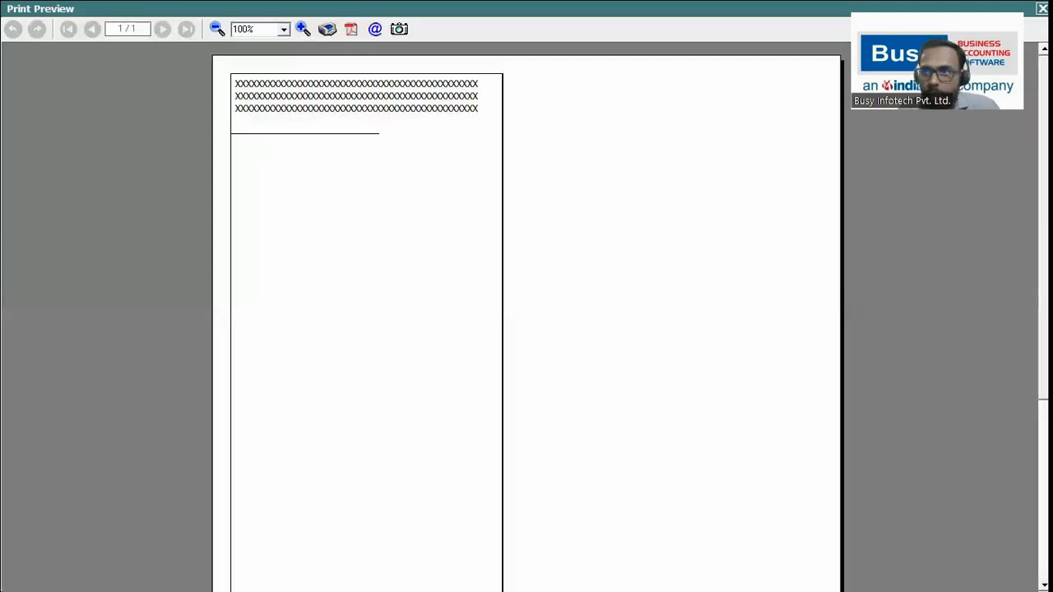
pyautogui.press('Escape')
# Set the width of the BLANK_SPACE field to 80 and preview the header.
pyautogui.click(92, 135)
pyautogui.press('BackSpace')
pyautogui.write('9')
pyautogui.press('BackSpace')
pyautogui.press('BackSpace')
pyautogui.write('80')
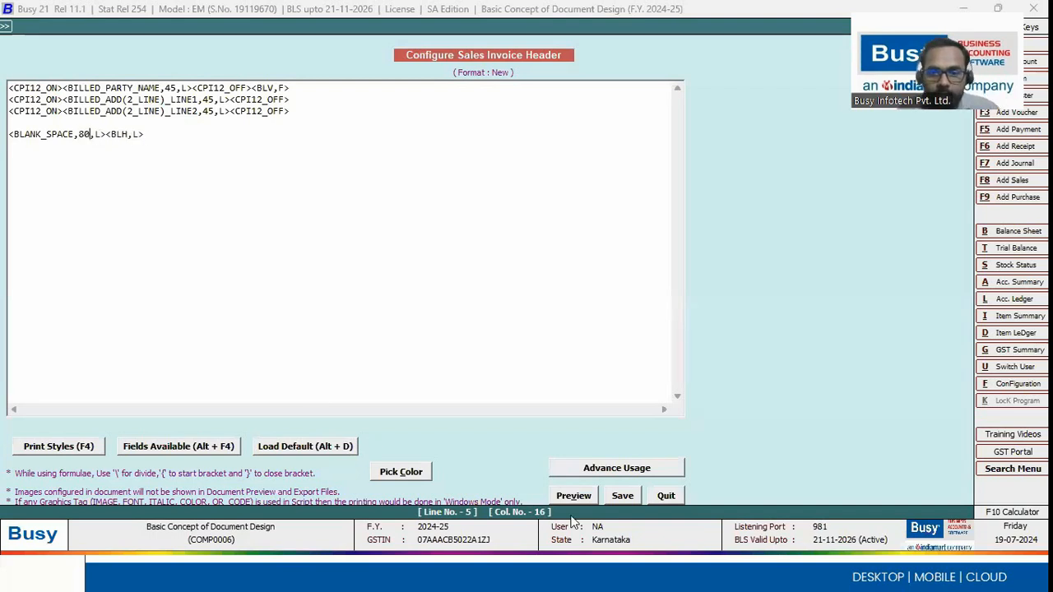
pyautogui.click(573, 495)
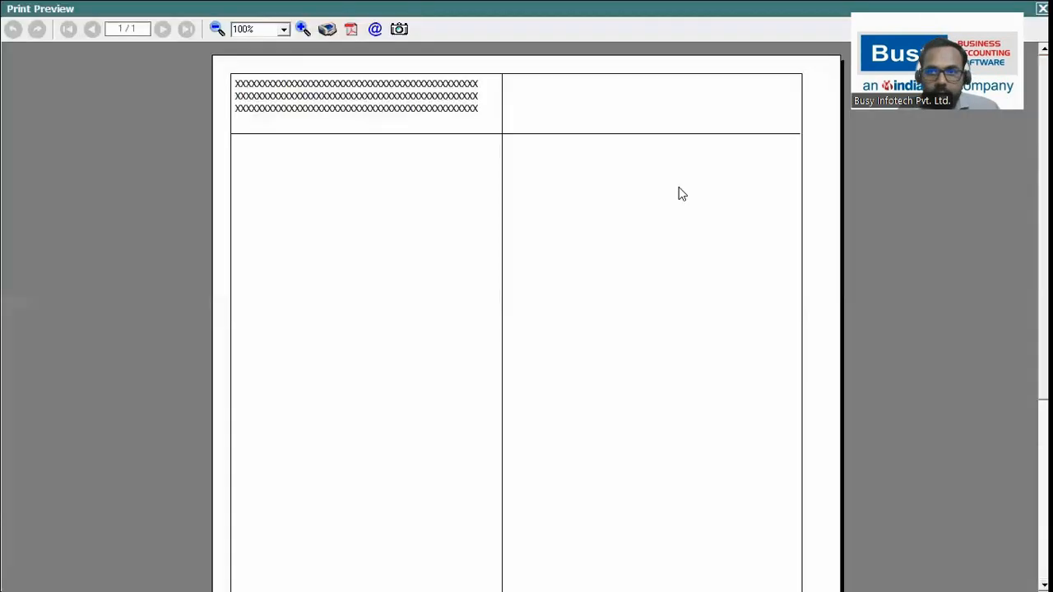
pyautogui.press('Escape')
# Set the BLANK_SPACE width to 50 and the BILLED_PARTY_NAME width to 96, previewing the header after each change.
pyautogui.moveTo(96, 135); pyautogui.dragTo(90, 136)
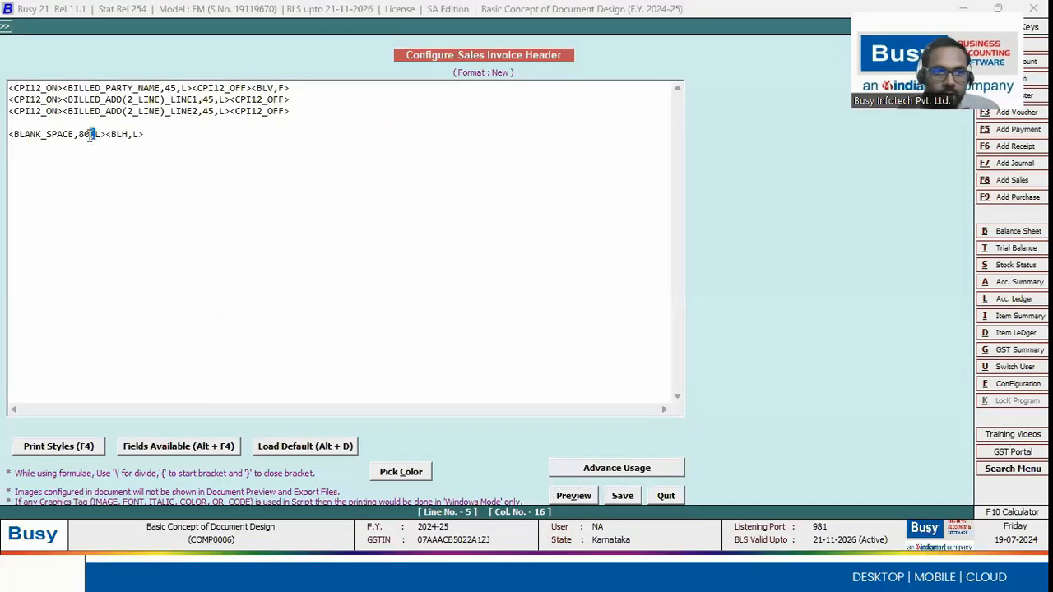
pyautogui.press('BackSpace')
pyautogui.press('BackSpace')
pyautogui.write('50')
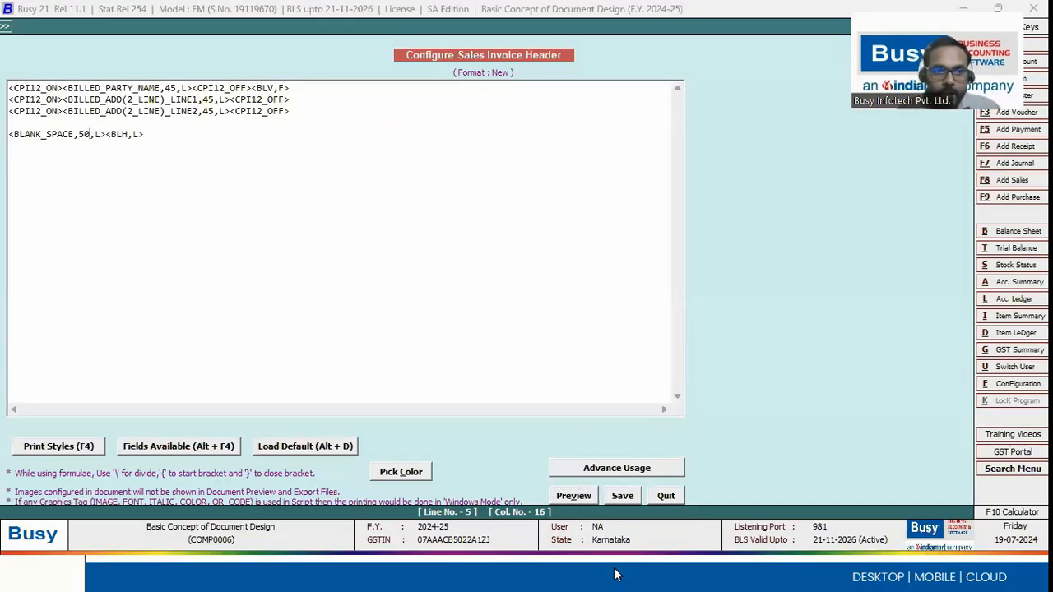
pyautogui.click(574, 496)
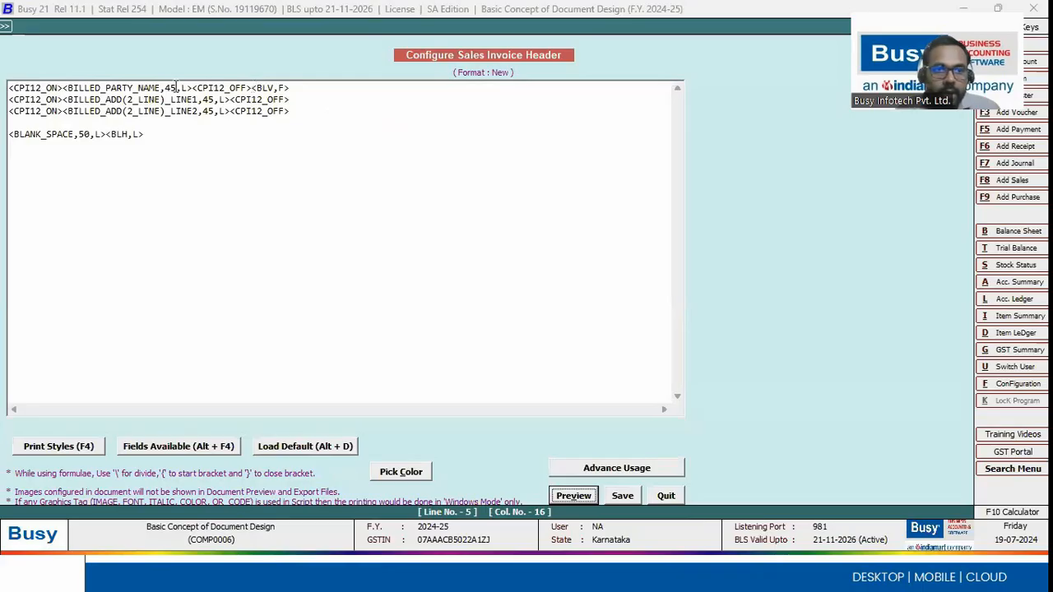
pyautogui.moveTo(164, 87); pyautogui.dragTo(178, 85)
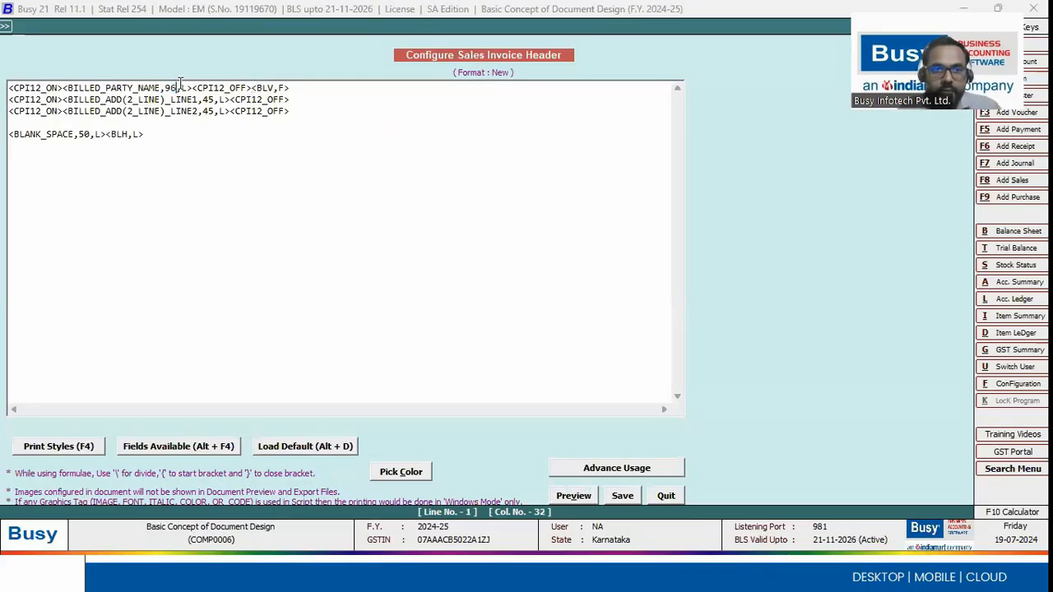
pyautogui.hotkey('alt', 'v')
# Switch to WPS Presentation, resume the slide show, and show the Blank Space and Bold entries under Other Important Fields.
pyautogui.hotkey('alt', 'Tab')
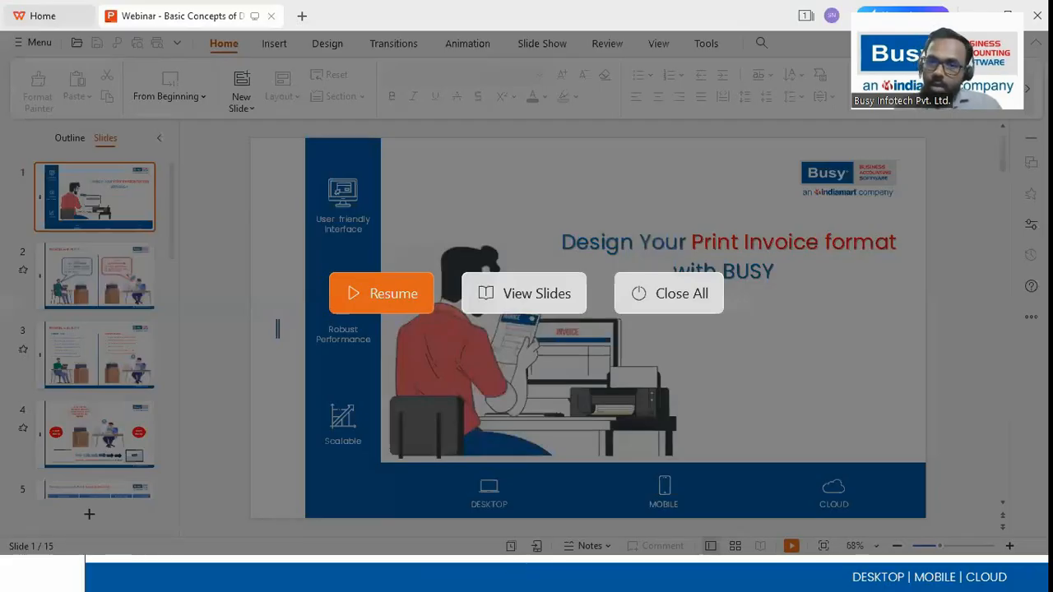
pyautogui.press('super+d')
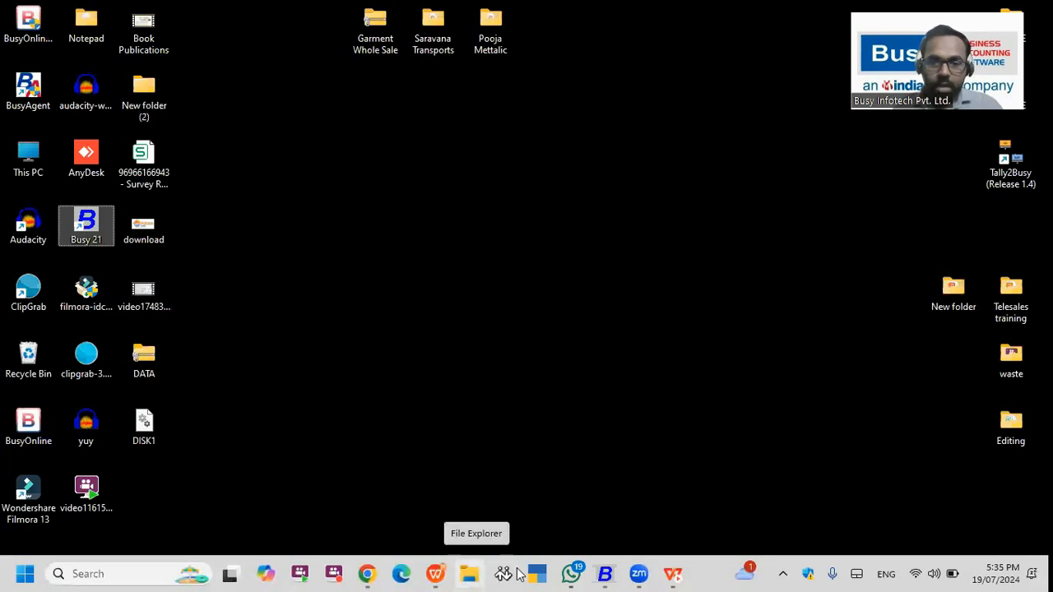
pyautogui.click(437, 572)
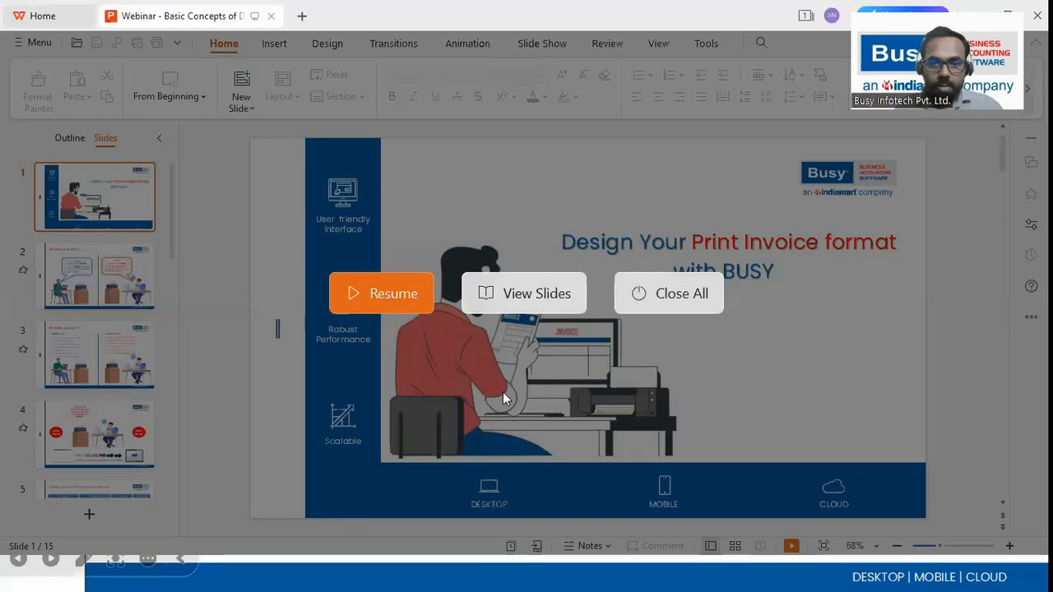
pyautogui.click(401, 300)
pyautogui.click(710, 346)
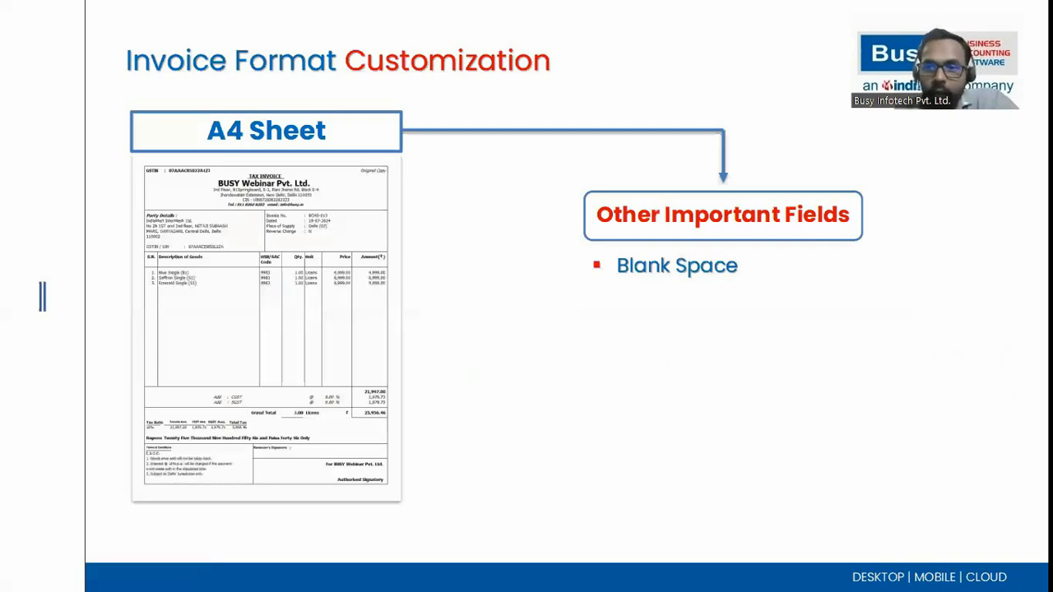
pyautogui.click(673, 431)
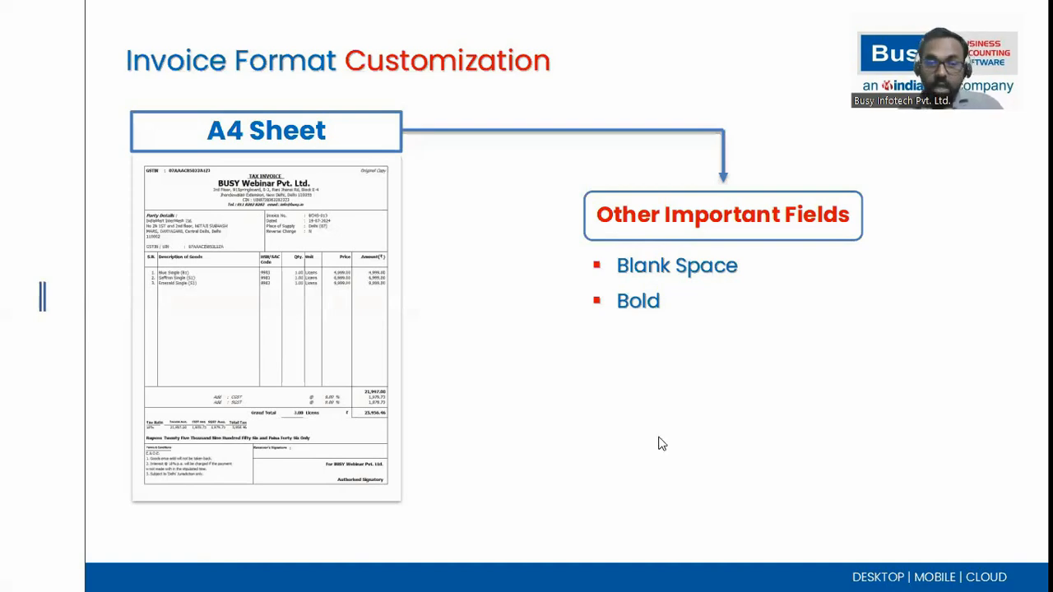
# Return to Busy and delete all header script lines below the BILLED_PARTY_NAME line.
pyautogui.press('Escape')
pyautogui.hotkey('alt', 'Tab')
pyautogui.moveTo(179, 131); pyautogui.dragTo(9, 100)
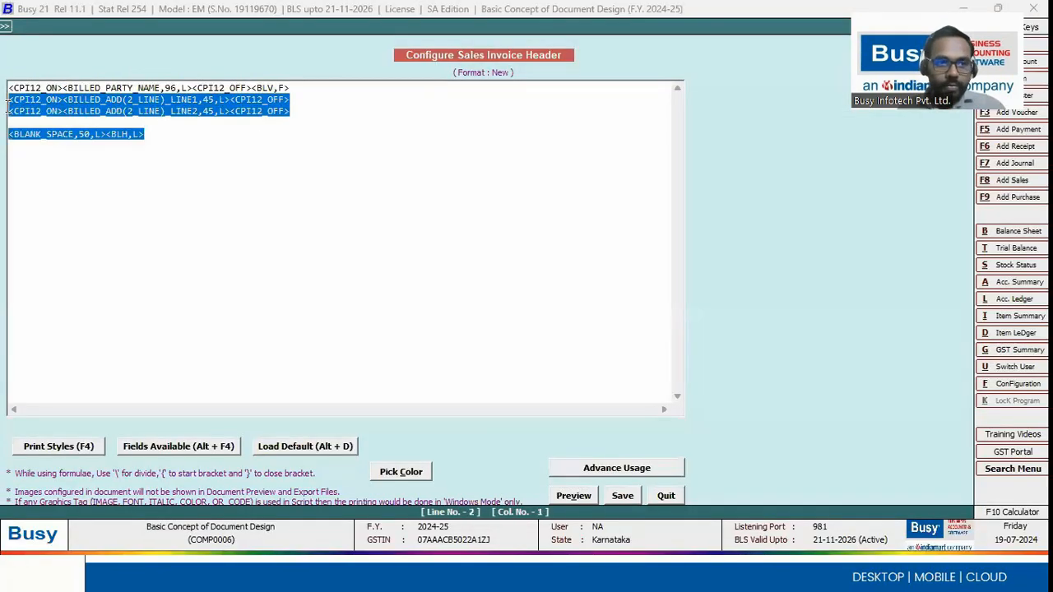
pyautogui.press('Delete')
# Set the BILLED_PARTY_NAME field's width to 50 and its alignment to C, and preview the header.
pyautogui.click(89, 88)
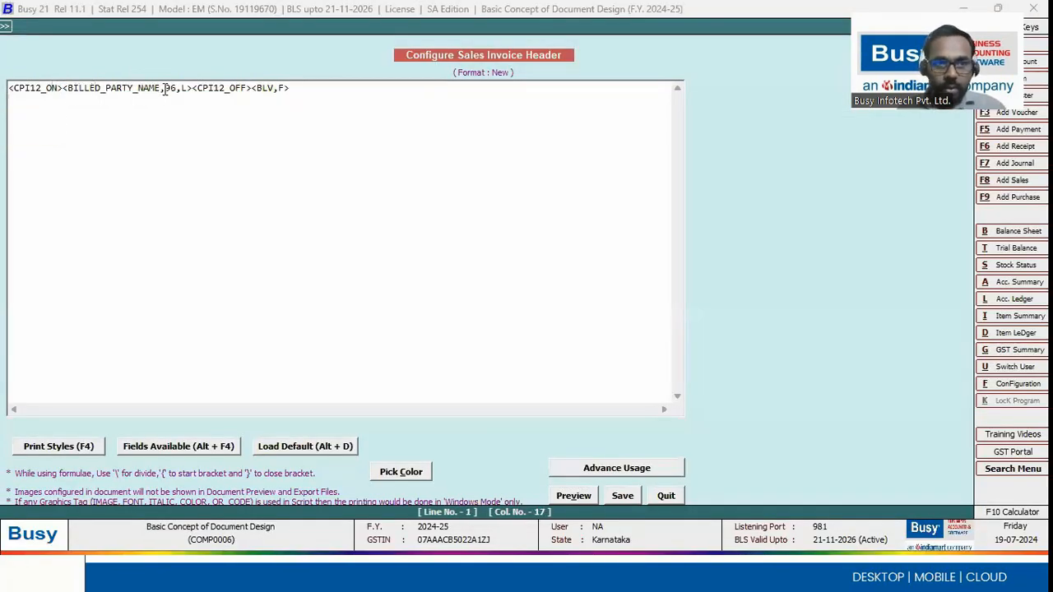
pyautogui.click(191, 88)
pyautogui.doubleClick(170, 88)
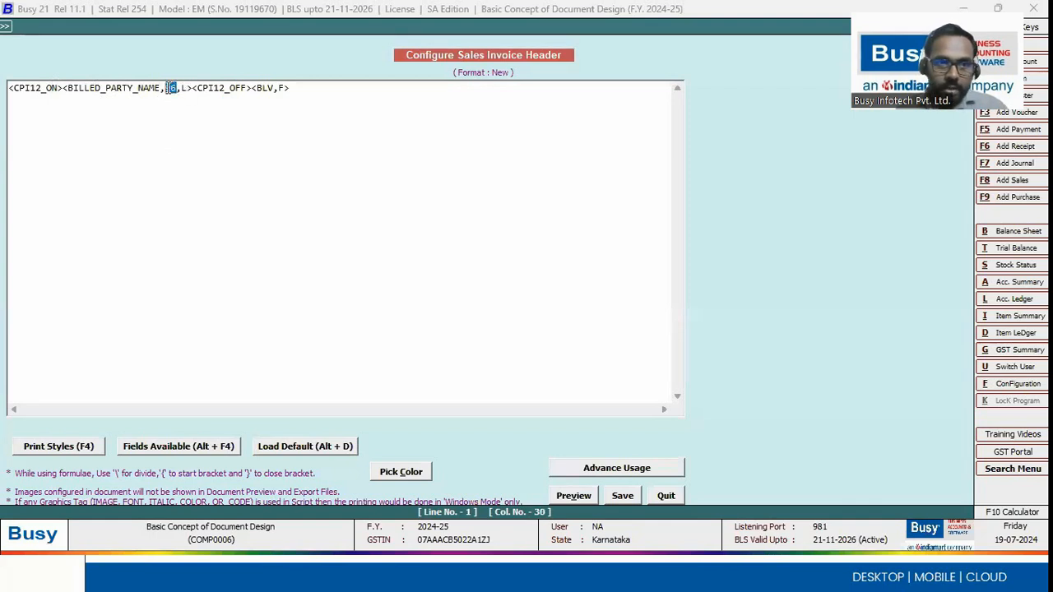
pyautogui.write('50')
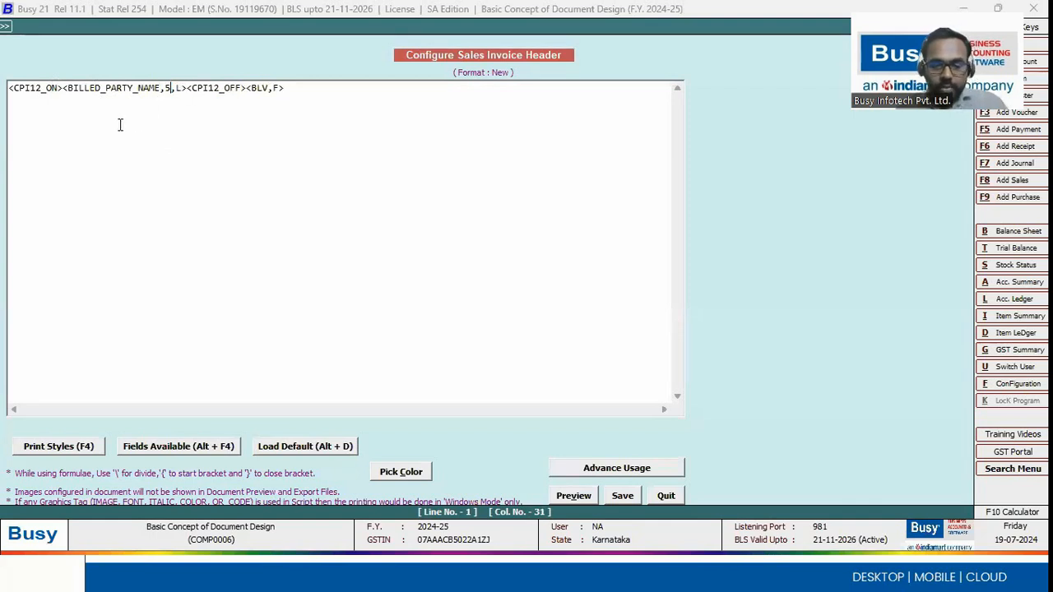
pyautogui.click(184, 88)
pyautogui.write('C')
pyautogui.click(296, 88)
pyautogui.click(573, 495)
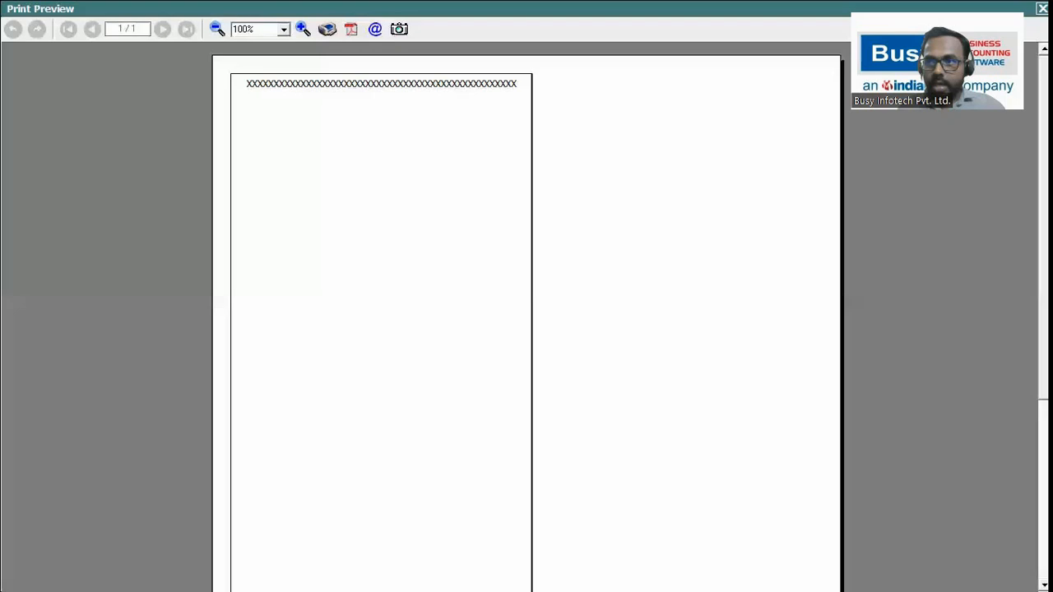
pyautogui.click(1042, 6)
# Insert a BLANK_SPACE field with width 46 before the BILLED_PARTY_NAME field and preview the header.
pyautogui.click(176, 88)
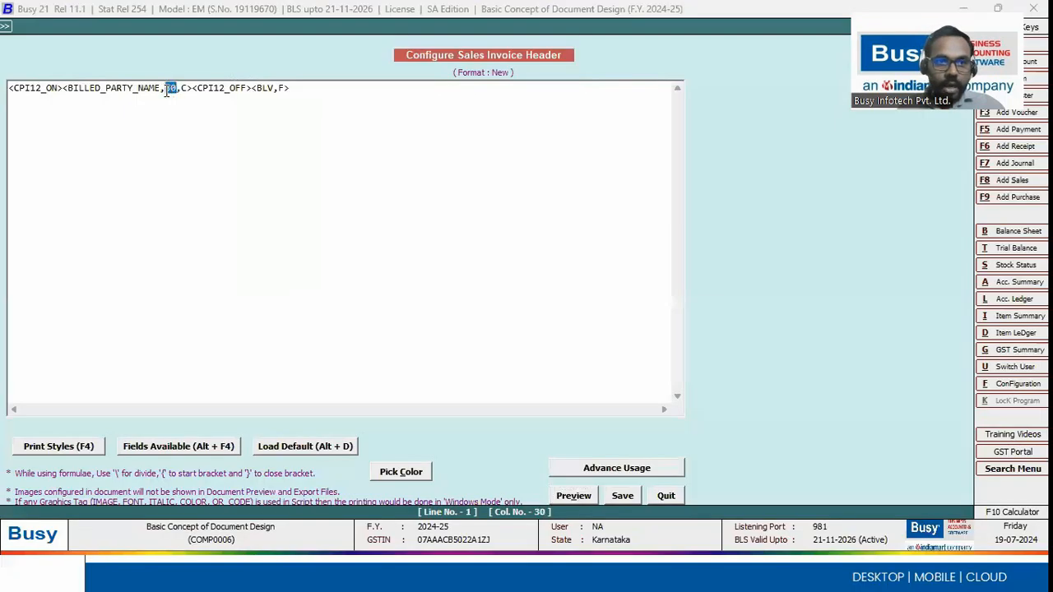
pyautogui.click(64, 88)
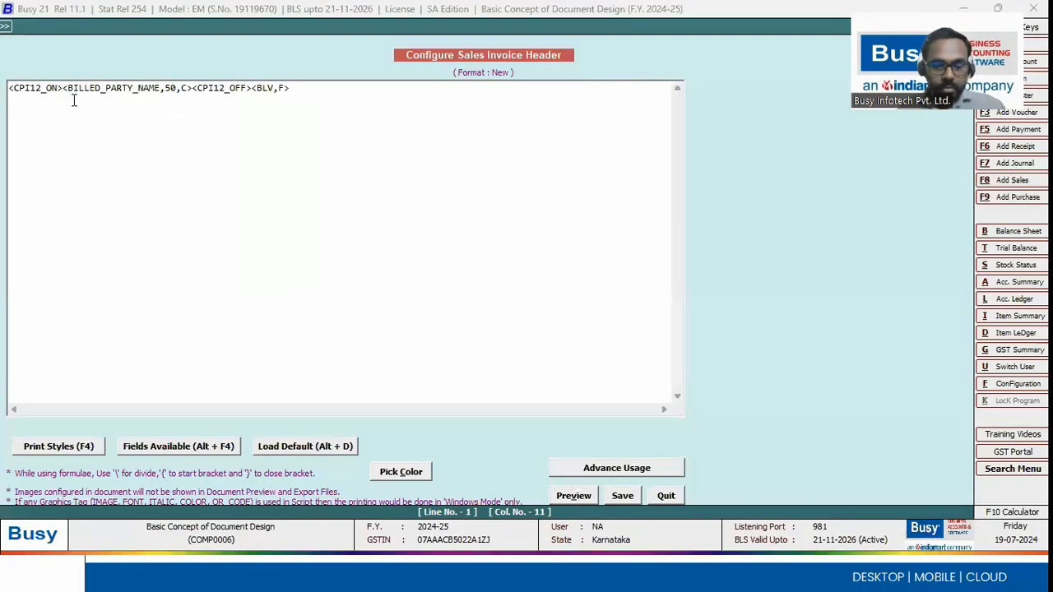
pyautogui.hotkey('alt', 'F4')
pyautogui.doubleClick(762, 355)
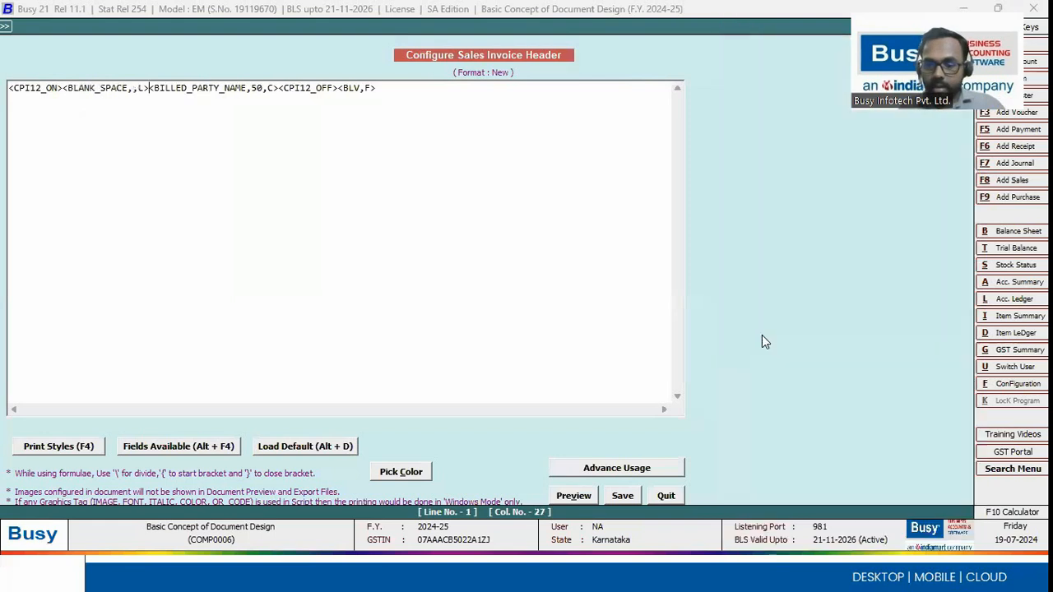
pyautogui.press('Left')
pyautogui.press('Left')
pyautogui.press('Left')
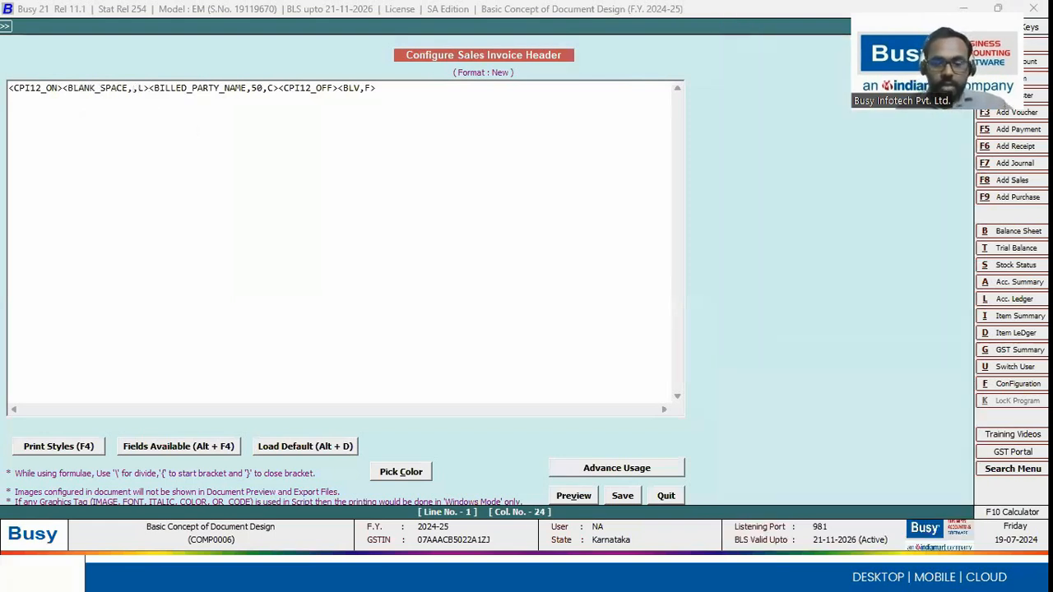
pyautogui.write('46')
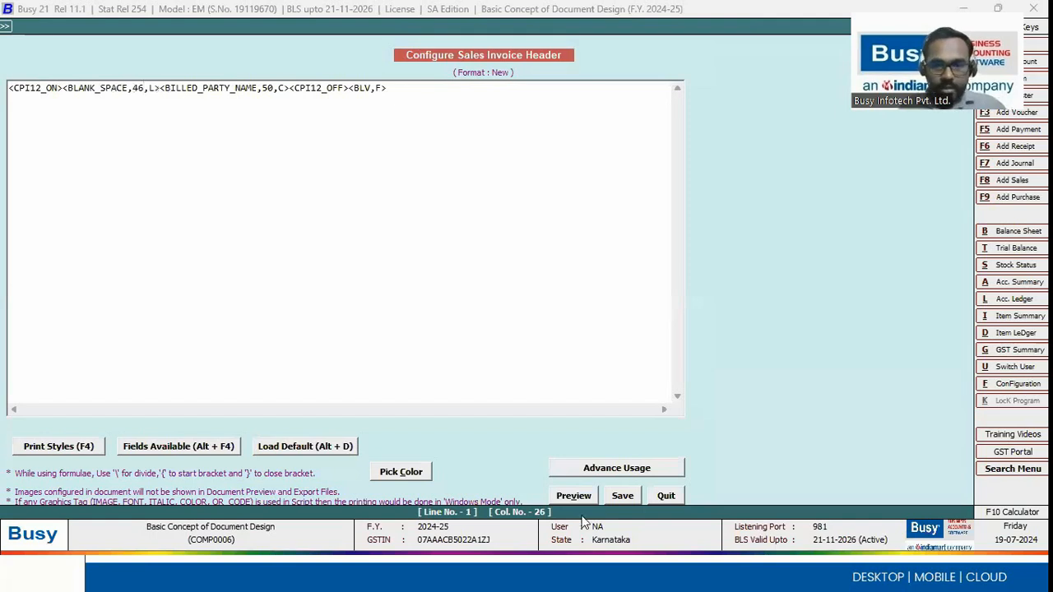
pyautogui.click(579, 498)
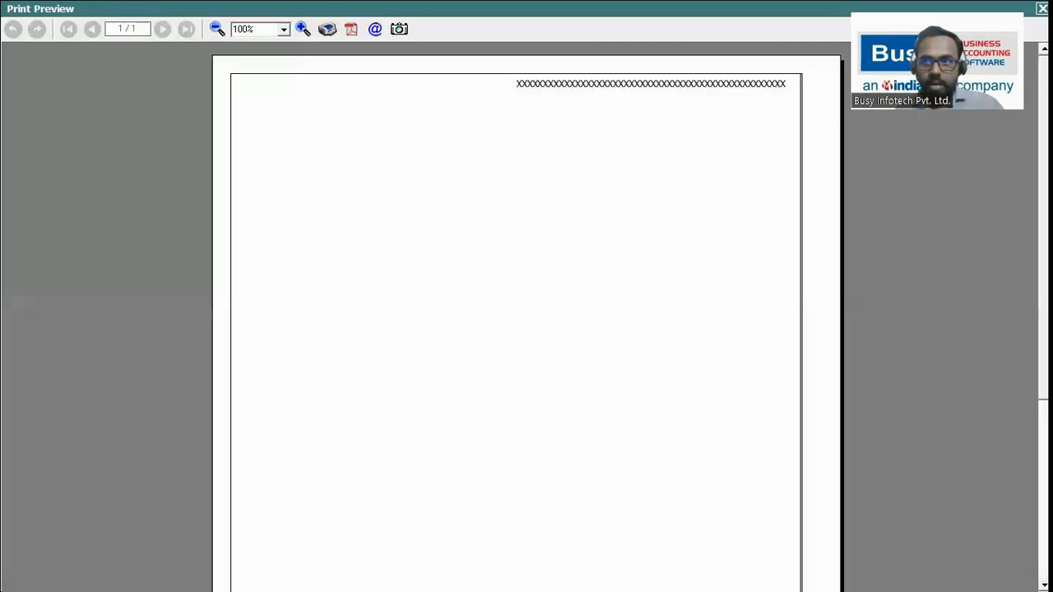
pyautogui.press('Escape')
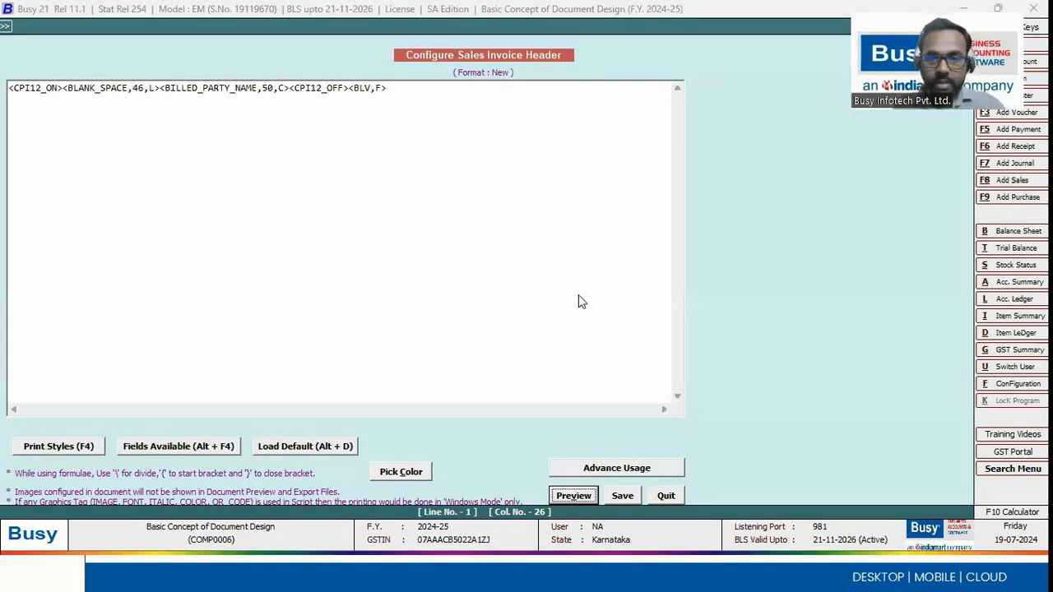
# Delete the BLANK_SPACE field placed before BILLED_PARTY_NAME in the header script.
pyautogui.hotkey('alt', 'Tab')
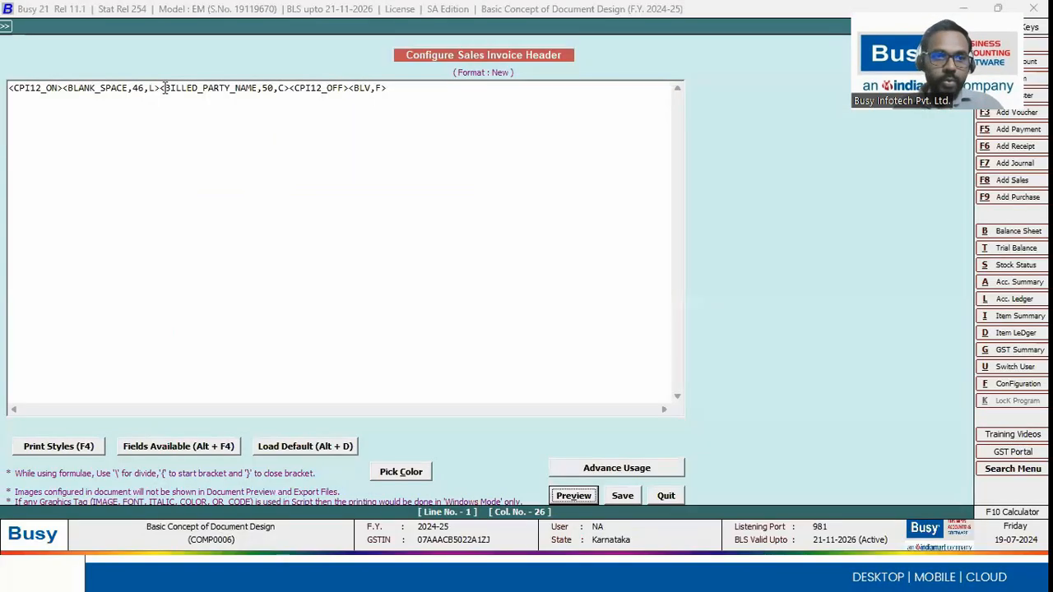
pyautogui.moveTo(164, 88); pyautogui.dragTo(64, 88)
pyautogui.press('Delete')
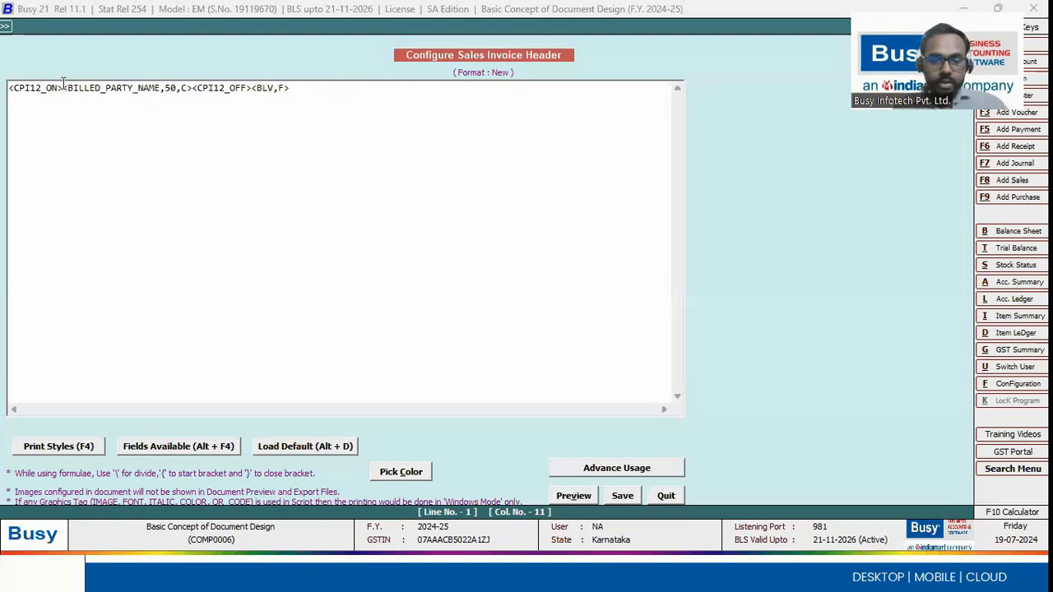
# Add a BOLD_ON tag before the BILLED_PARTY_NAME field and a BOLD_OFF tag after CPI12_OFF.
pyautogui.press('F4')
pyautogui.press('b')
pyautogui.press('Return')
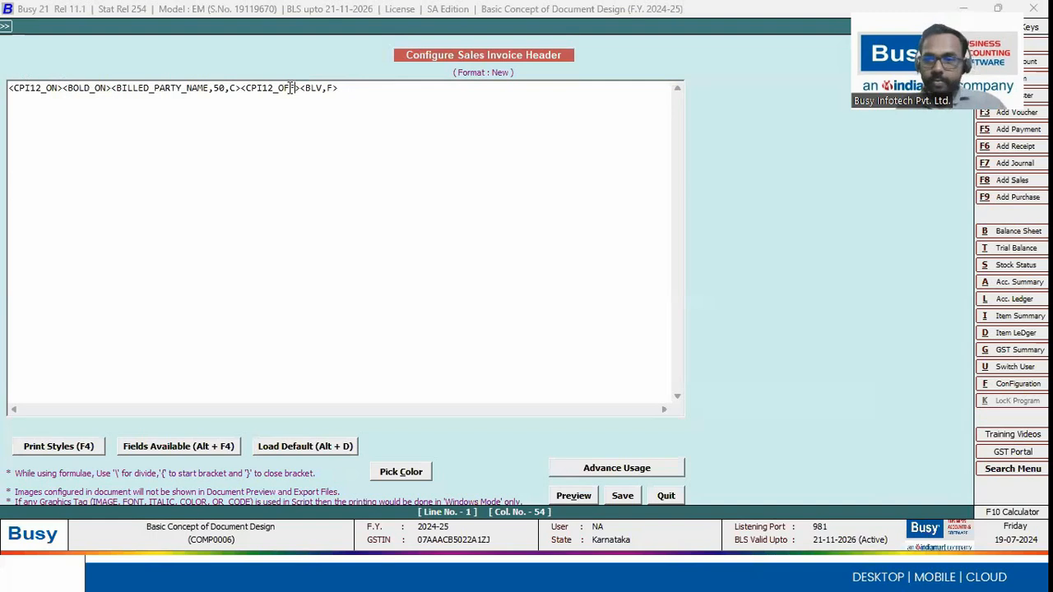
pyautogui.write('<DS_ON>')
pyautogui.moveTo(110, 88); pyautogui.dragTo(62, 88)
pyautogui.moveTo(299, 88); pyautogui.dragTo(338, 88)
pyautogui.write('<BOLD_ON>')
pyautogui.press('Left')
pyautogui.press('BackSpace')
pyautogui.write('FF')
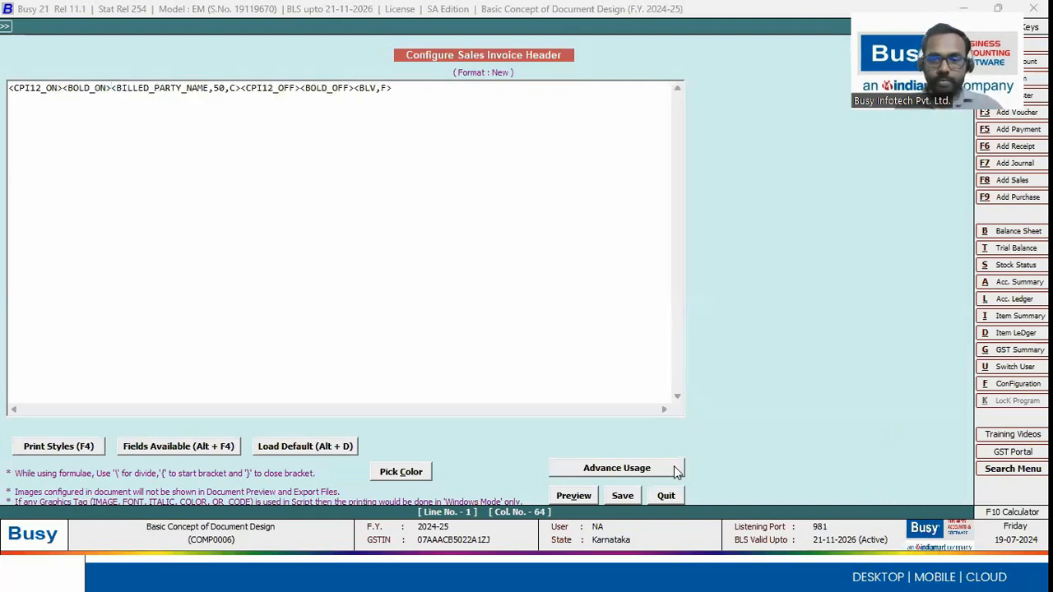
# Preview the header with the billed party name in bold, and bring up the WPS Presentation slide show.
pyautogui.click(573, 496)
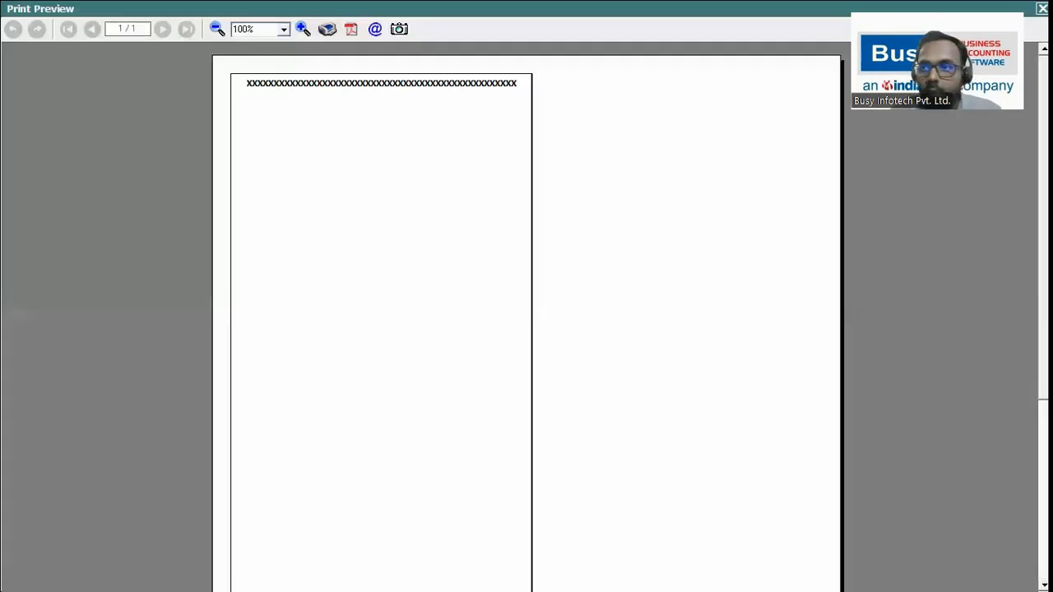
pyautogui.press('Escape')
pyautogui.hotkey('alt', 'Tab')
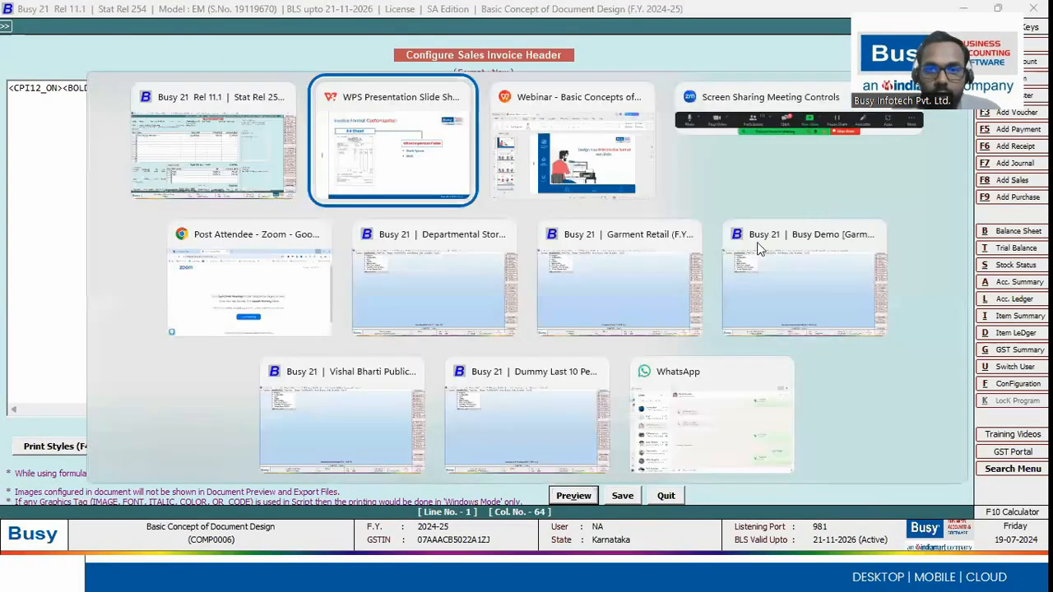
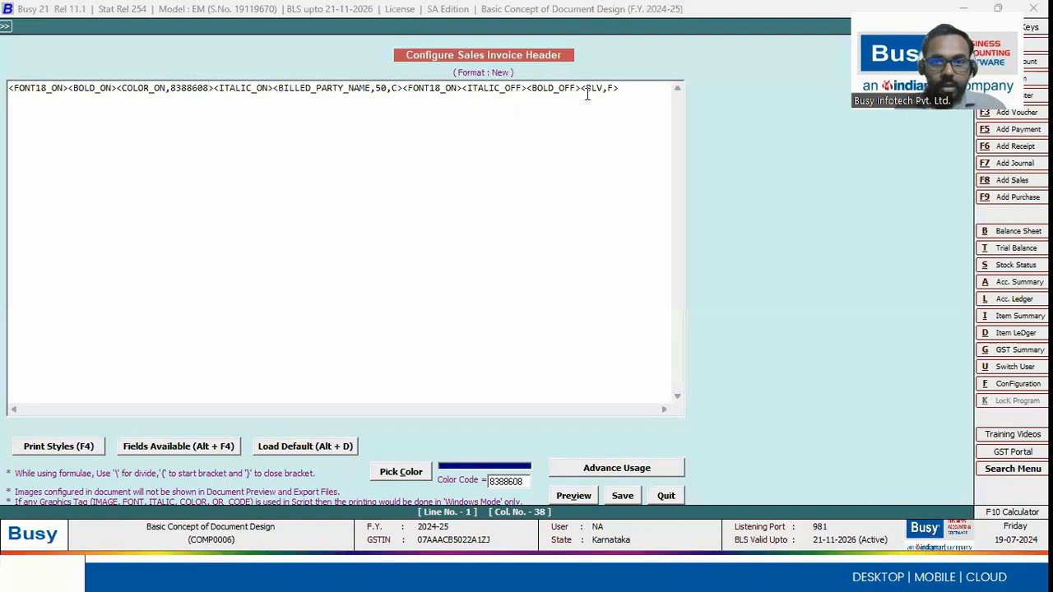
# Insert a COLOR_OFF tag between ITALIC_OFF and BOLD_OFF and preview the header.
pyautogui.click(528, 87)
pyautogui.press('F4')
pyautogui.press('Return')
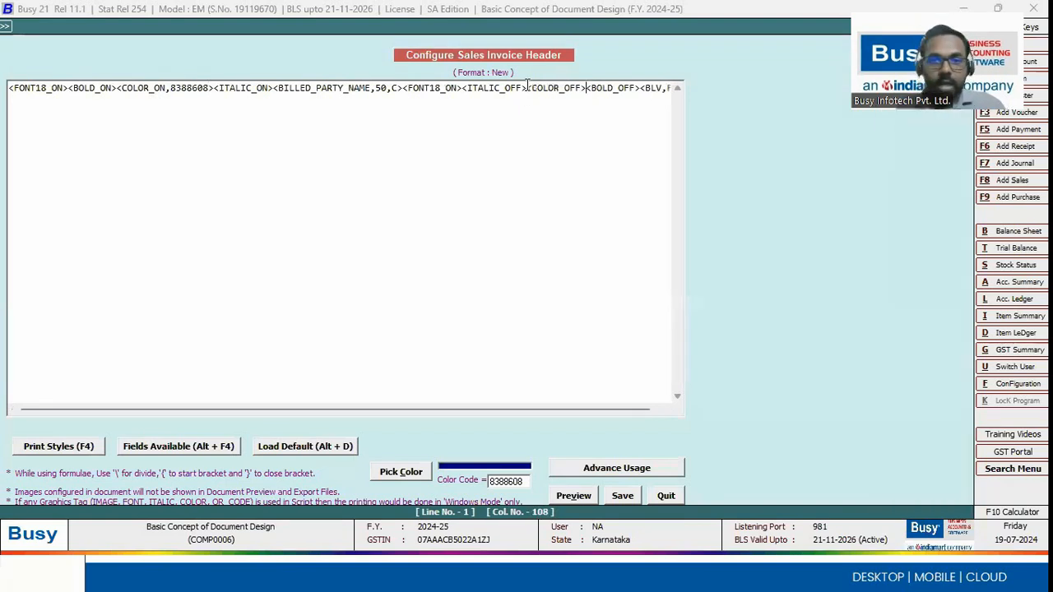
pyautogui.click(575, 496)
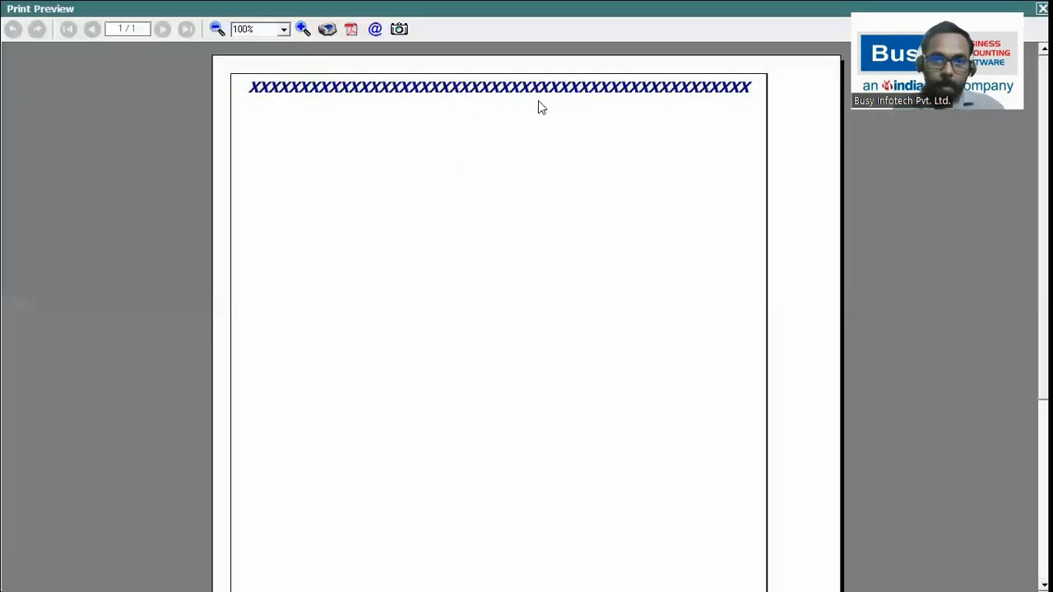
pyautogui.press('Escape')
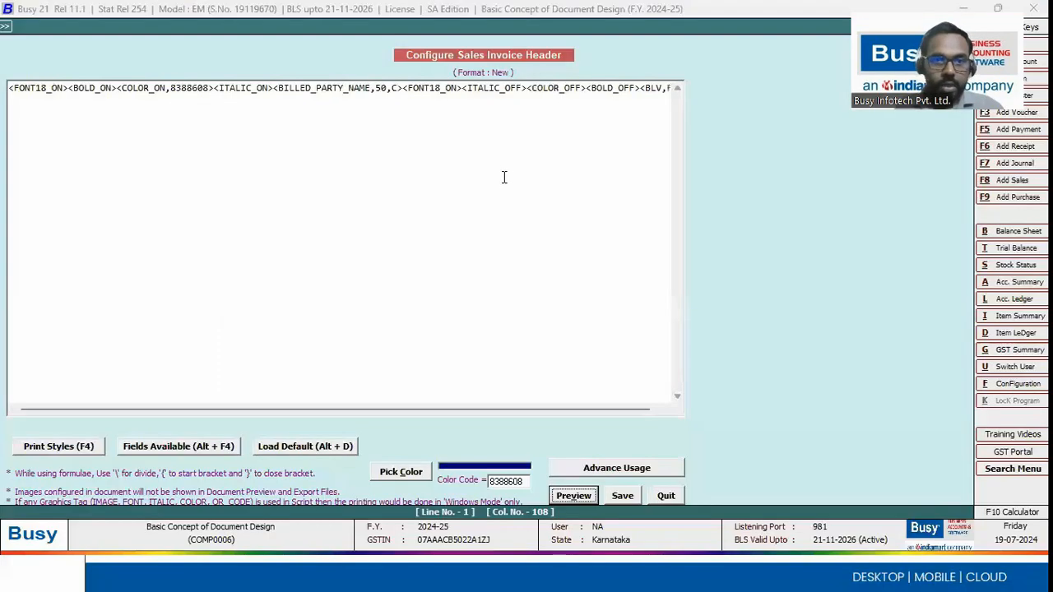
# Check the Other Important Fields slide in WPS Presentation, return to Busy, and insert an IMAGE tag after FONT18_ON.
pyautogui.hotkey('alt', 'Tab')
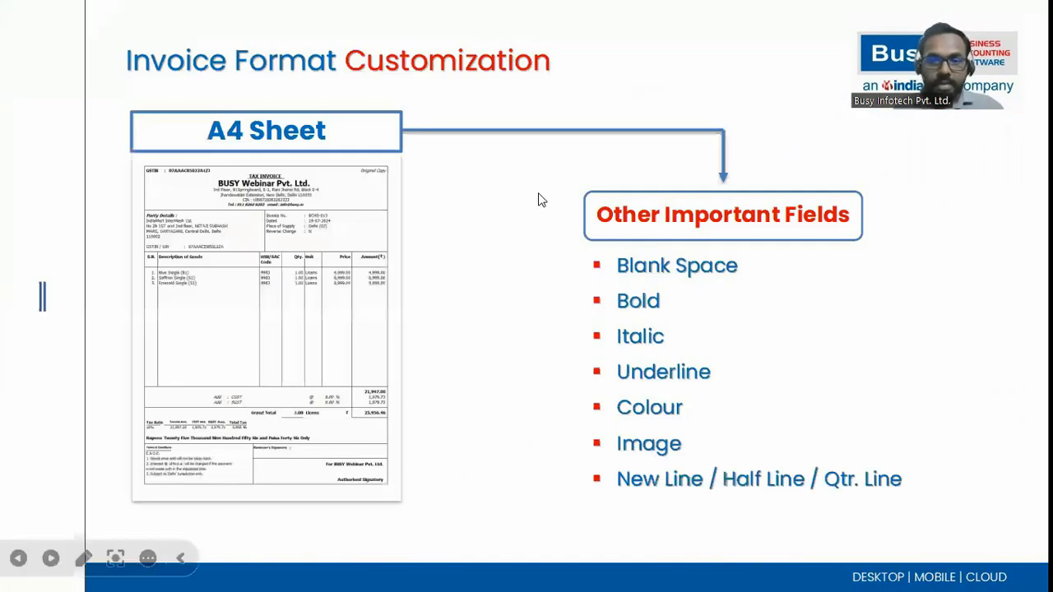
pyautogui.hotkey('alt', 'Tab')
pyautogui.click(66, 90)
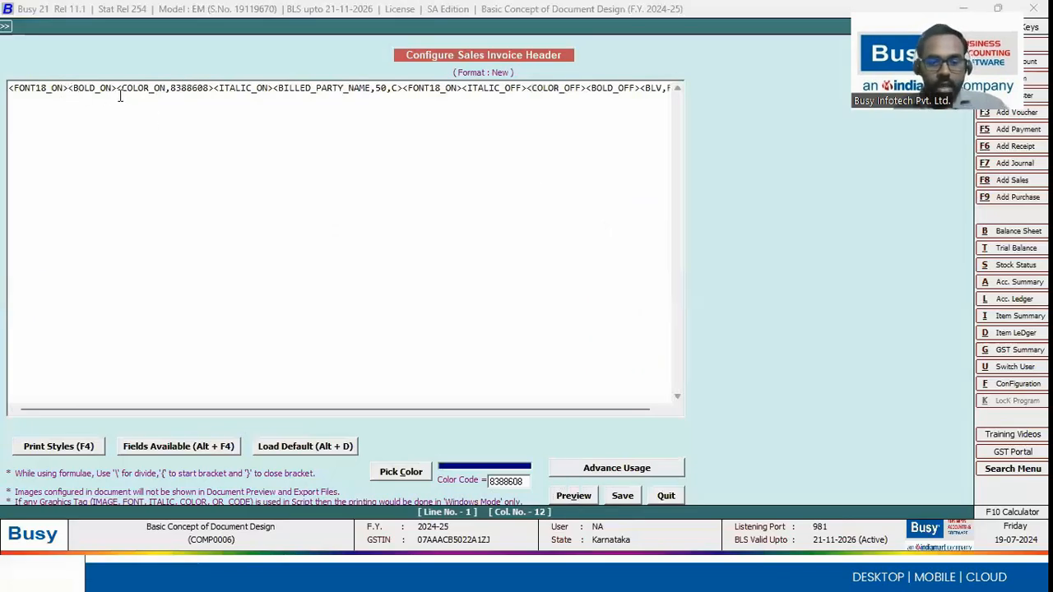
pyautogui.press('F4')
pyautogui.press('Down')
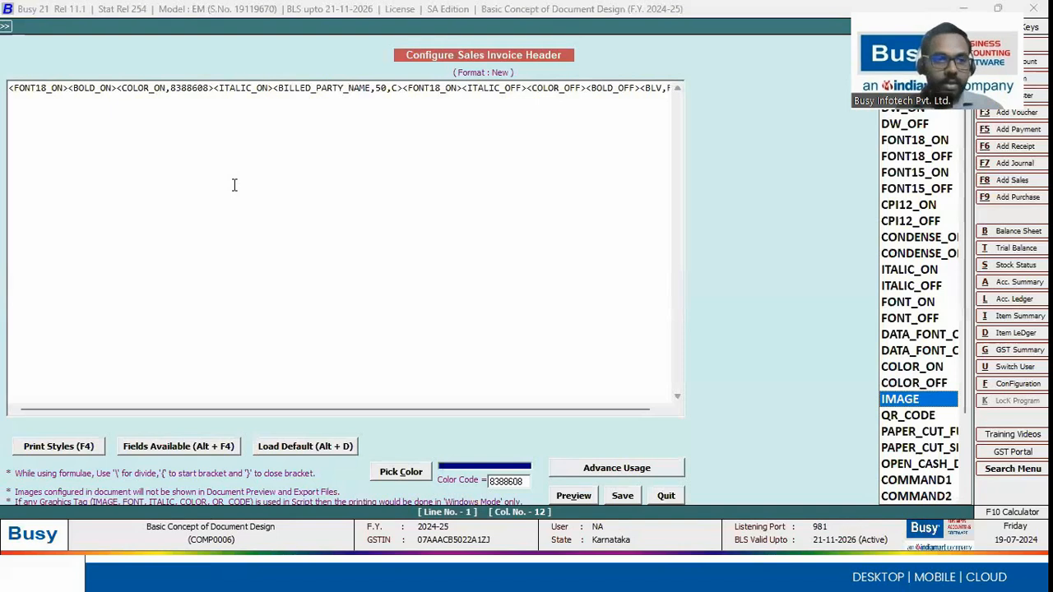
pyautogui.press('Return')
pyautogui.click(129, 91)
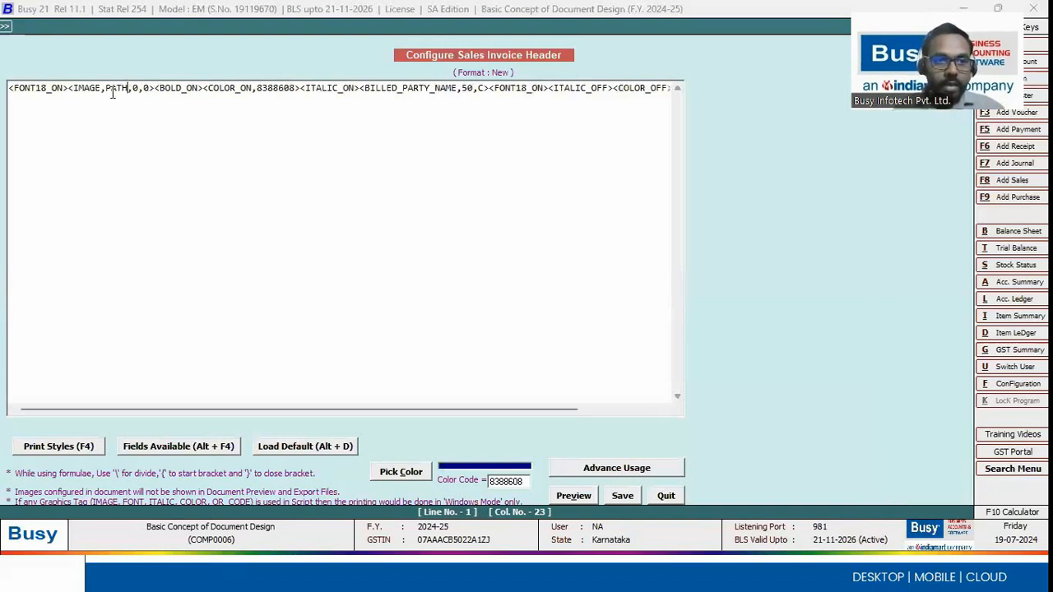
pyautogui.moveTo(128, 89); pyautogui.dragTo(142, 151)
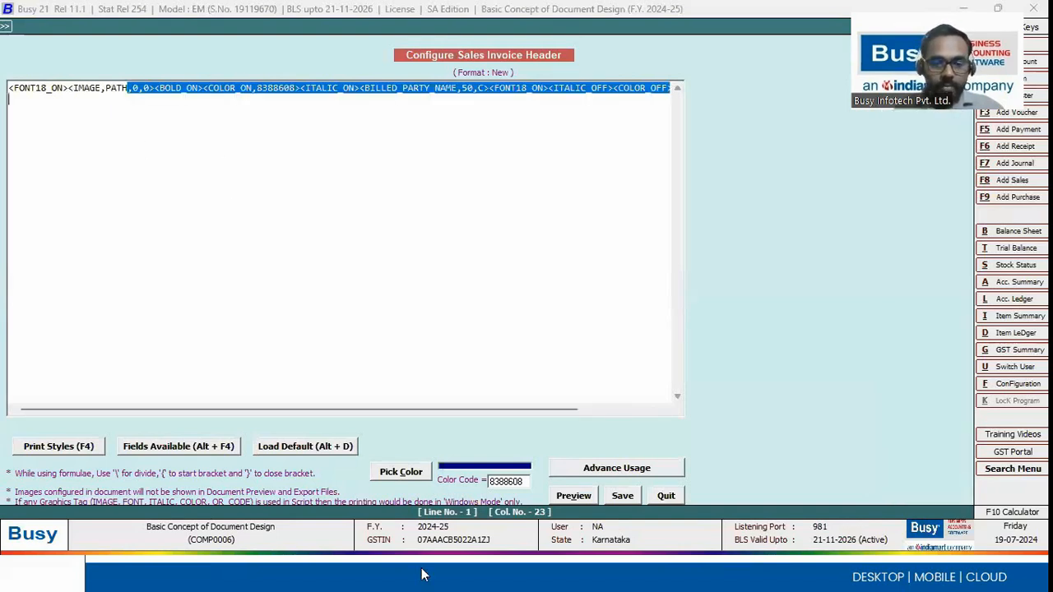
# In File Explorer, find the Busy logo image's path in D:\Webinar PPT + Sample Data\Basic invoice designing, and return to Busy.
pyautogui.click(471, 571)
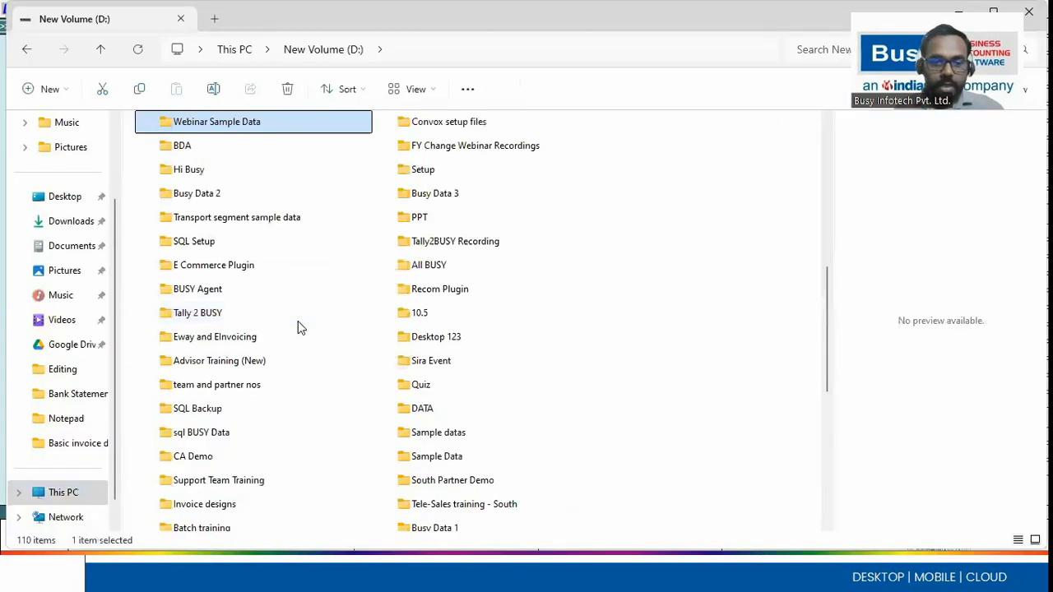
pyautogui.press('w')
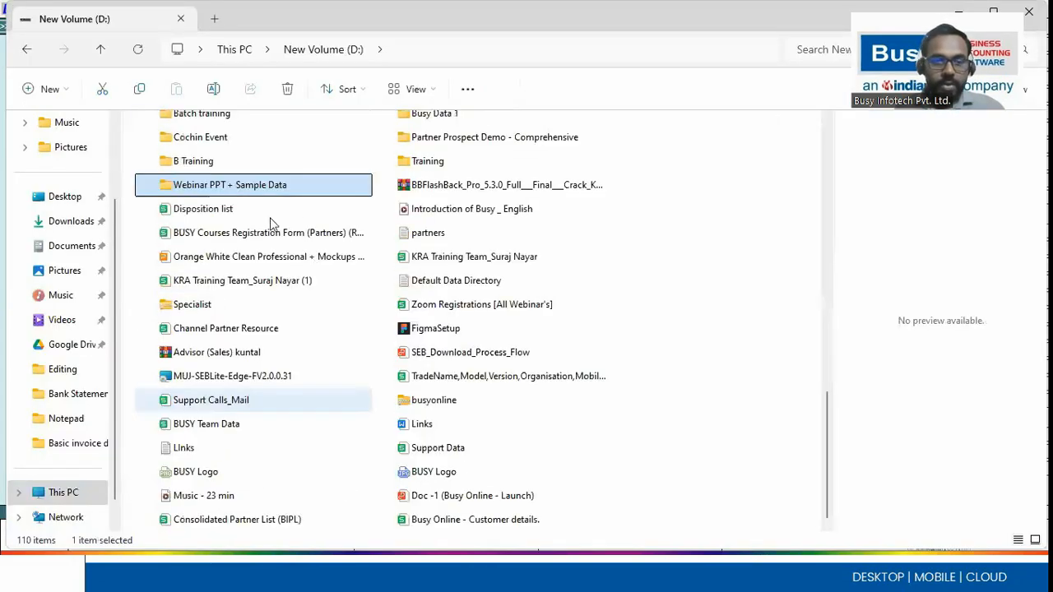
pyautogui.press('Return')
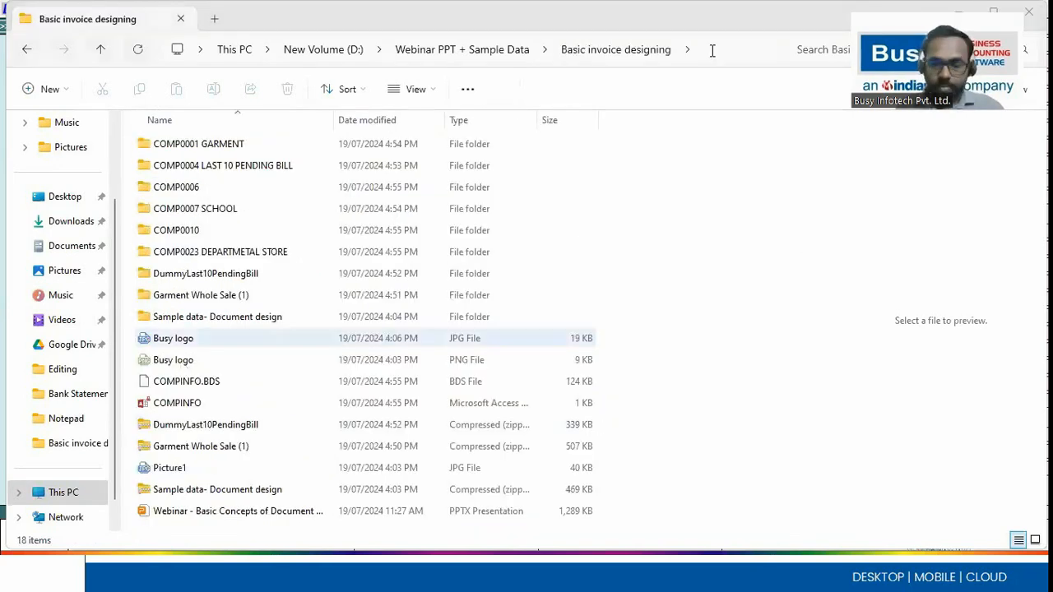
pyautogui.click(713, 50)
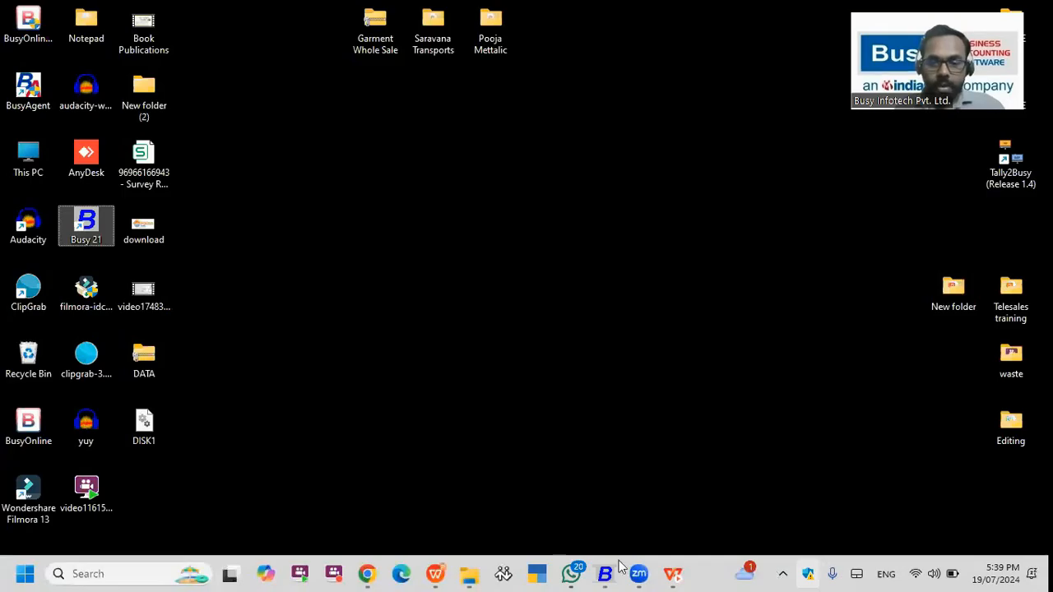
pyautogui.click(609, 573)
pyautogui.click(637, 501)
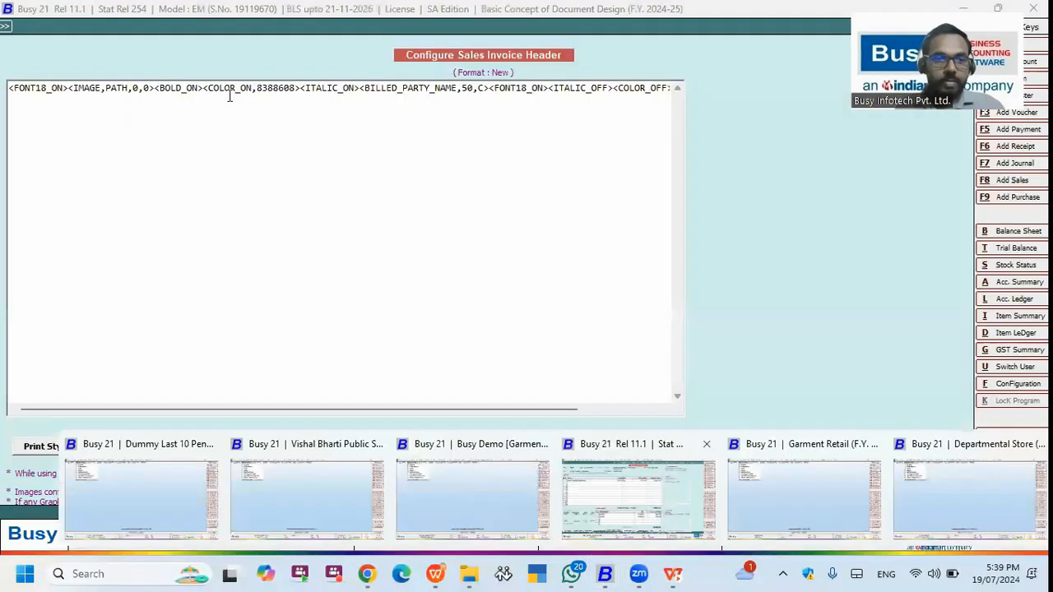
# Set the IMAGE tag to D:\Webinar PPT + Sample Data\Basic invoice designing\Busy logo.jpg with size values 1,1, and preview the header.
pyautogui.doubleClick(116, 88)
pyautogui.write('D:\\Webinar PPT + Sample Data\\Basic invoice designing\\Busy logo.jpg')
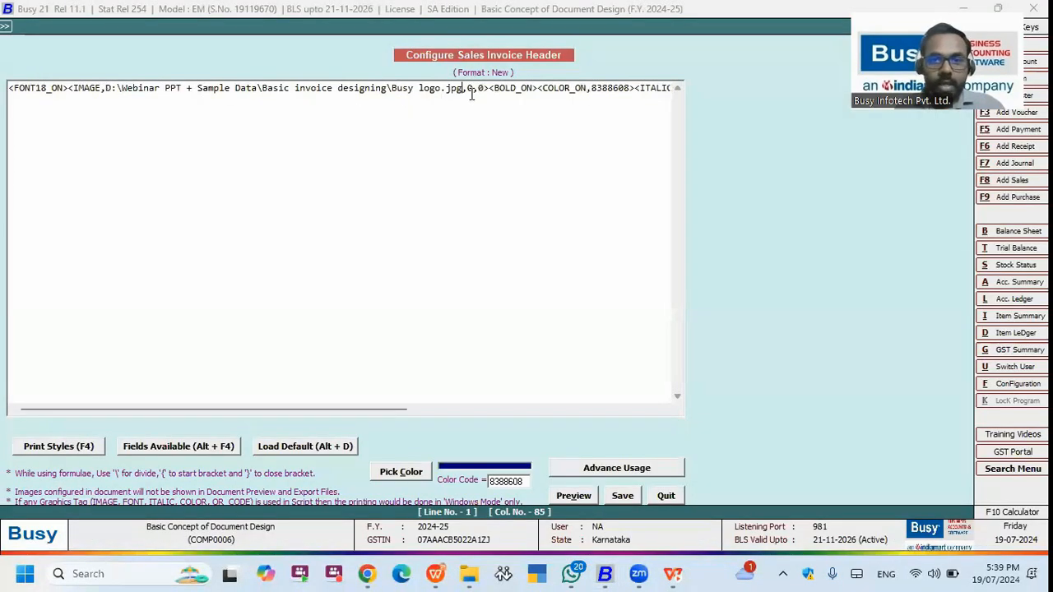
pyautogui.doubleClick(470, 88)
pyautogui.write('1')
pyautogui.click(484, 89)
pyautogui.write('1')
pyautogui.press('BackSpace')
pyautogui.press('BackSpace')
pyautogui.write('1')
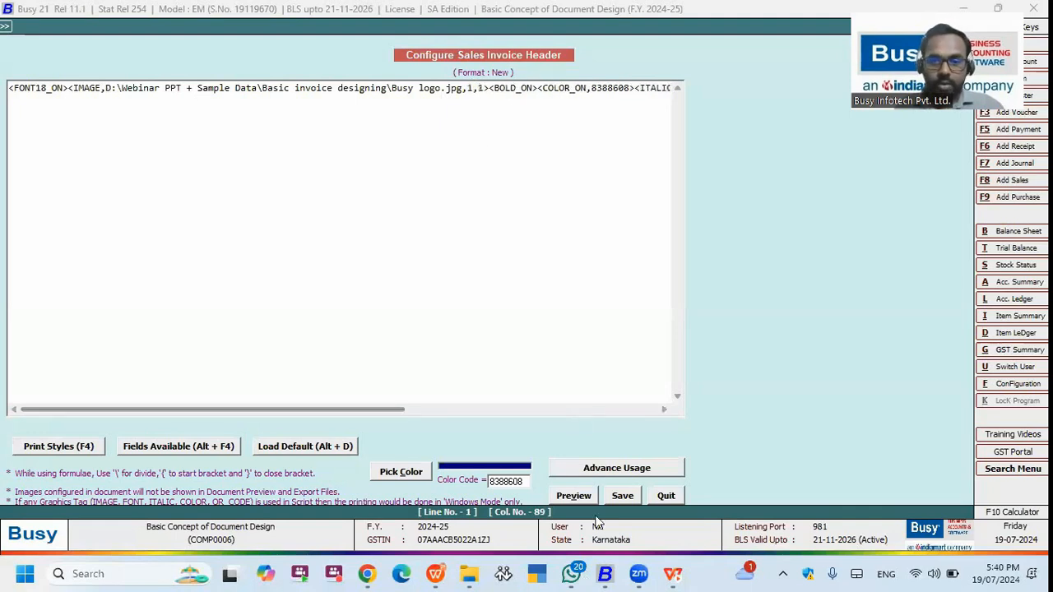
pyautogui.click(586, 502)
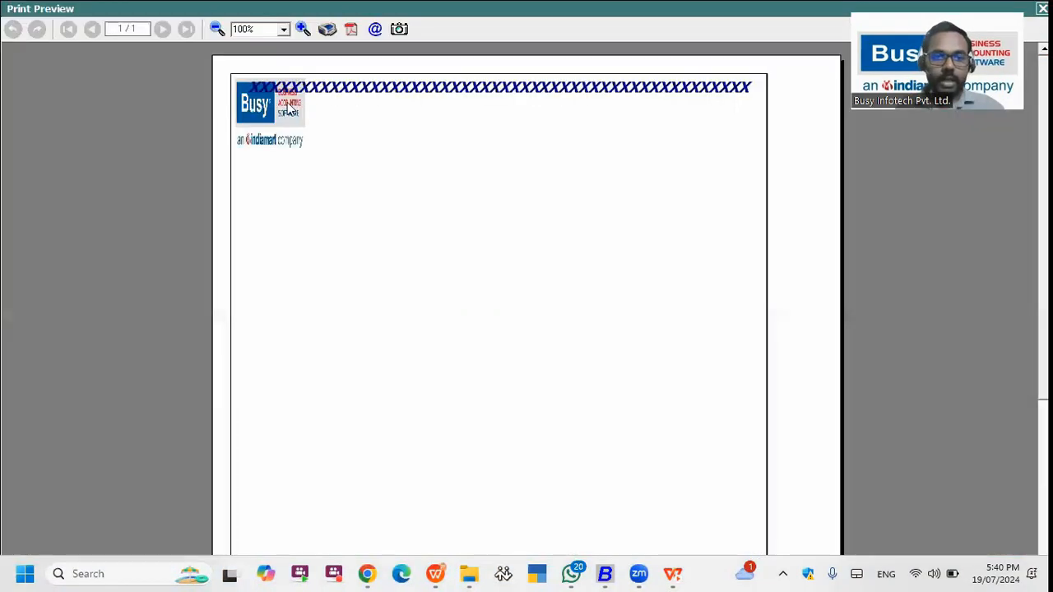
pyautogui.press('Escape')
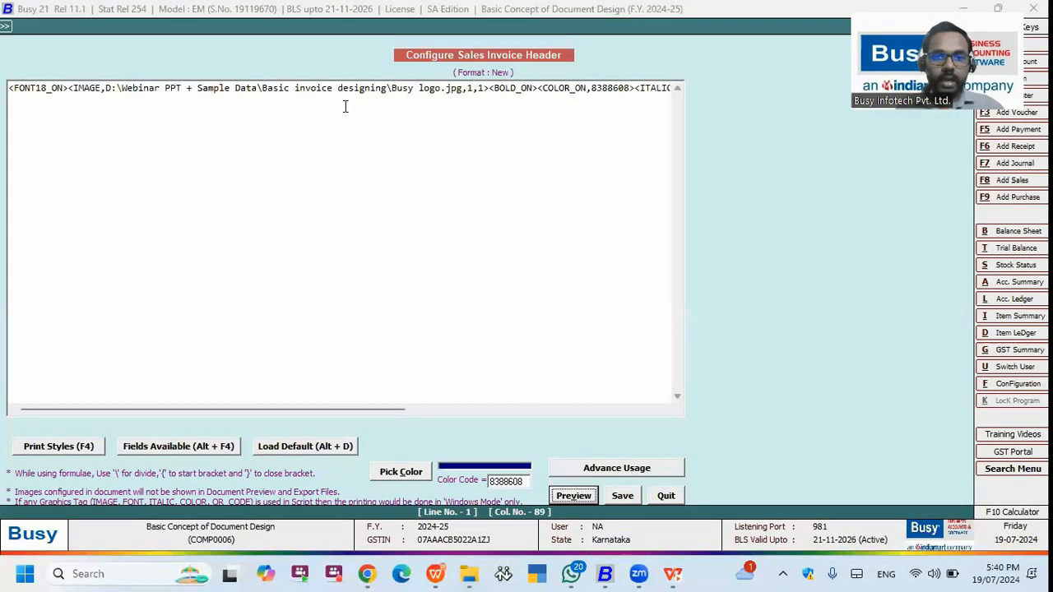
# Set the IMAGE tag's width value to 2 and preview the header with the logo.
pyautogui.doubleClick(471, 88)
pyautogui.hotkey('alt', 'Tab')
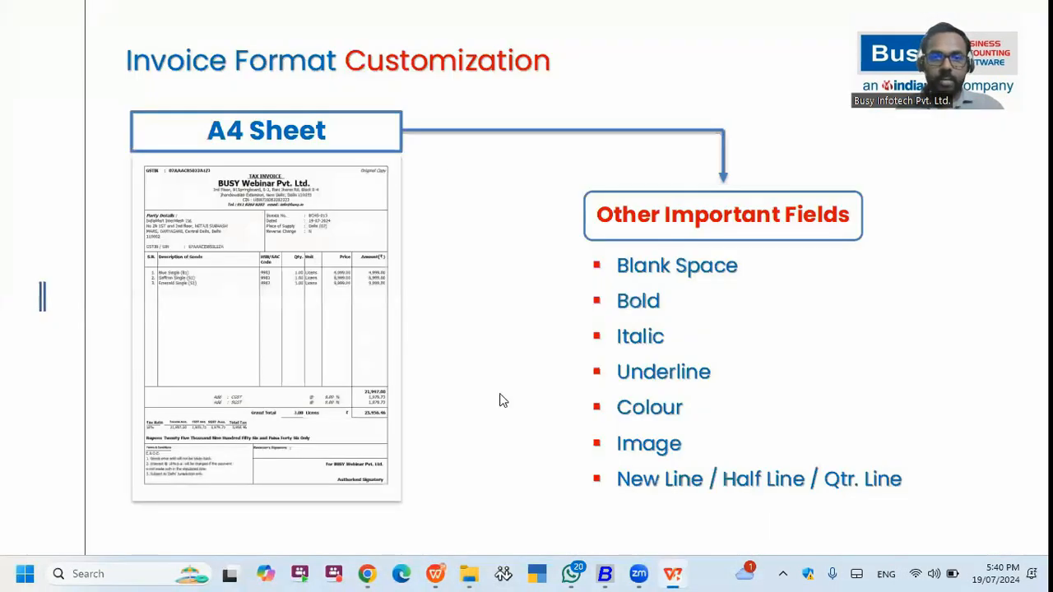
pyautogui.hotkey('alt', 'Tab')
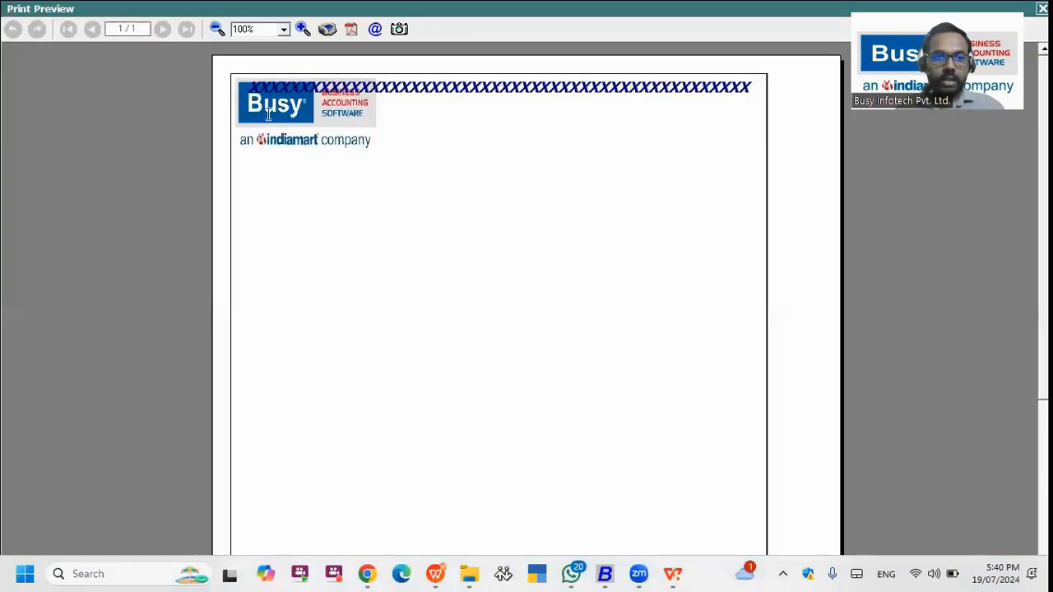
pyautogui.press('Escape')
# Delete the IMAGE tag from the header script and add a TEST line below the BILLED_PARTY_NAME line.
pyautogui.moveTo(68, 88); pyautogui.dragTo(480, 85)
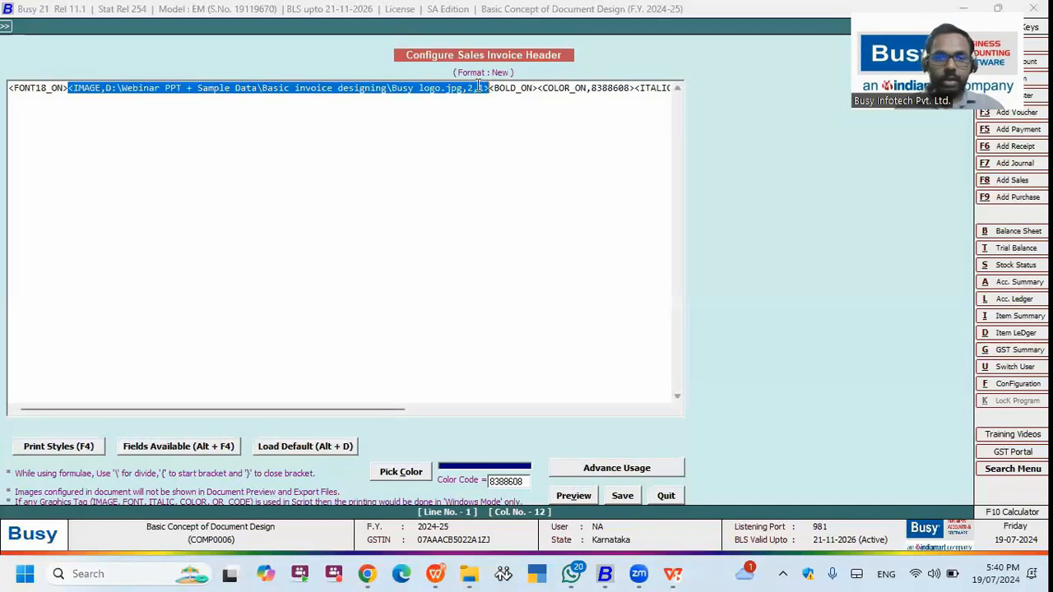
pyautogui.press('Delete')
pyautogui.press('Down')
pyautogui.write('TEST')
pyautogui.press('Return')
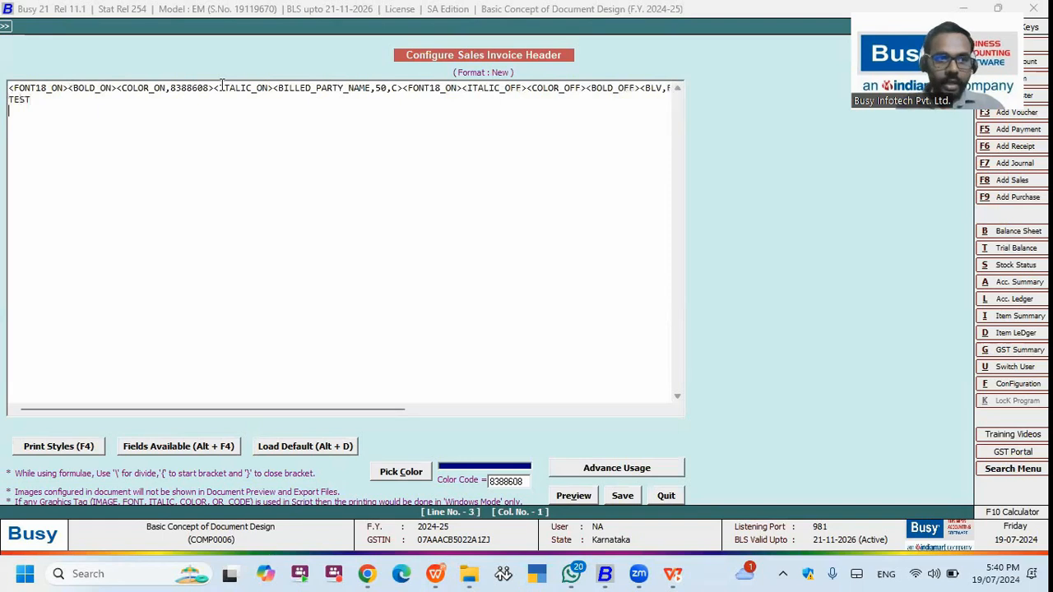
# Add a TEST1 line directly below the TEST line in the header script.
pyautogui.write('TEST1')
pyautogui.press('Return')
pyautogui.moveTo(60, 111); pyautogui.dragTo(8, 111)
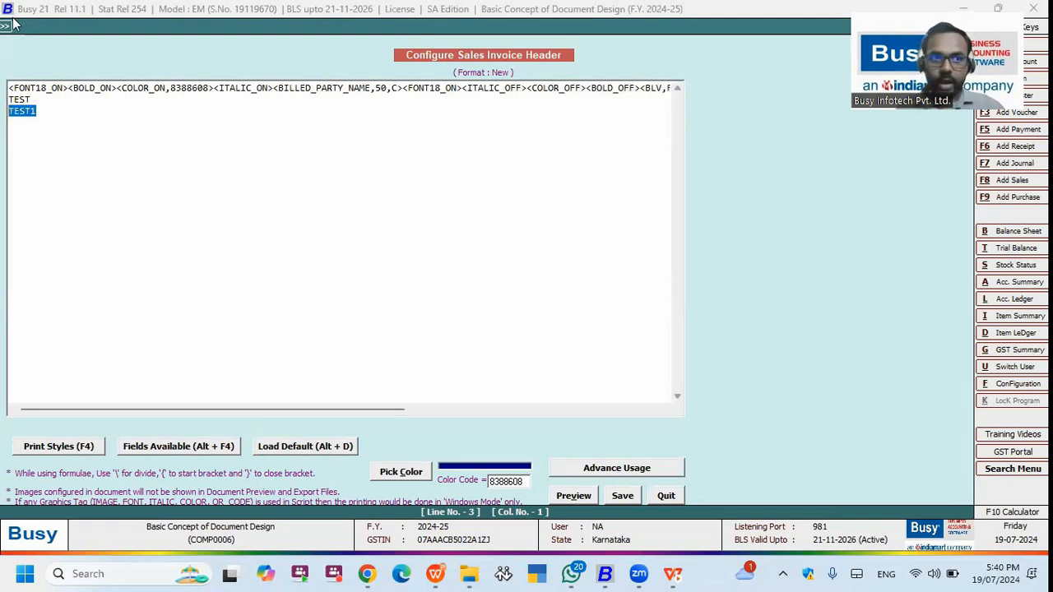
pyautogui.click(37, 101)
pyautogui.press('Return')
pyautogui.press('Delete')
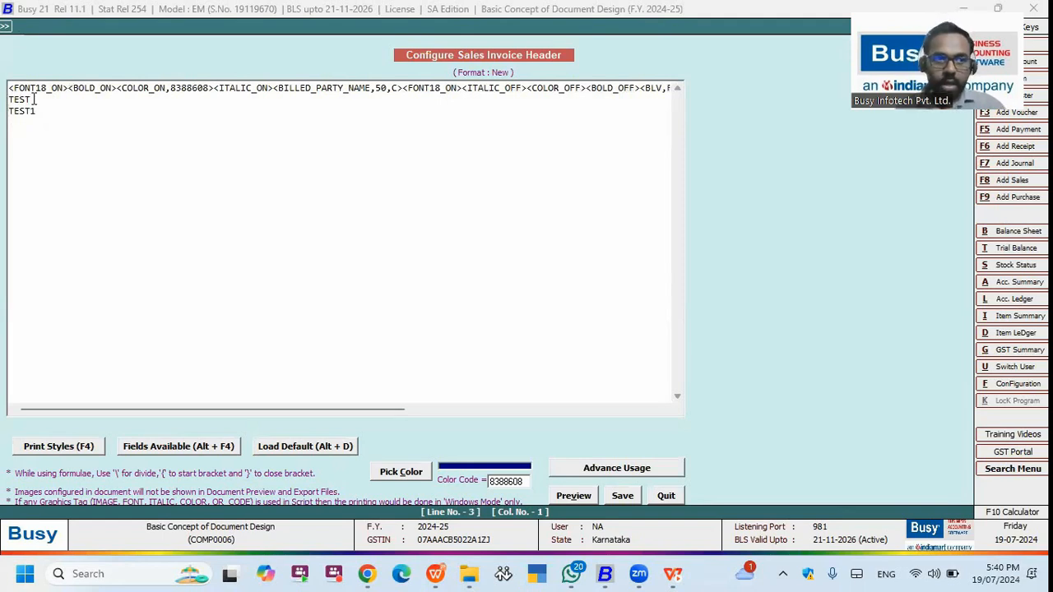
# Insert the HALF_LINE print style tag at the end of the TEST line.
pyautogui.click(35, 99)
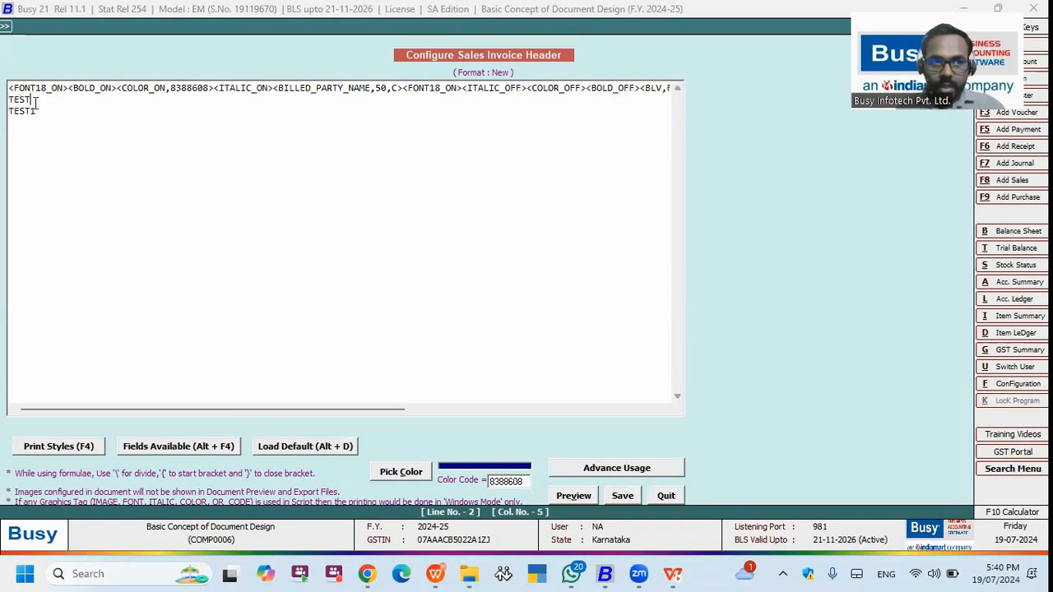
pyautogui.press('F4')
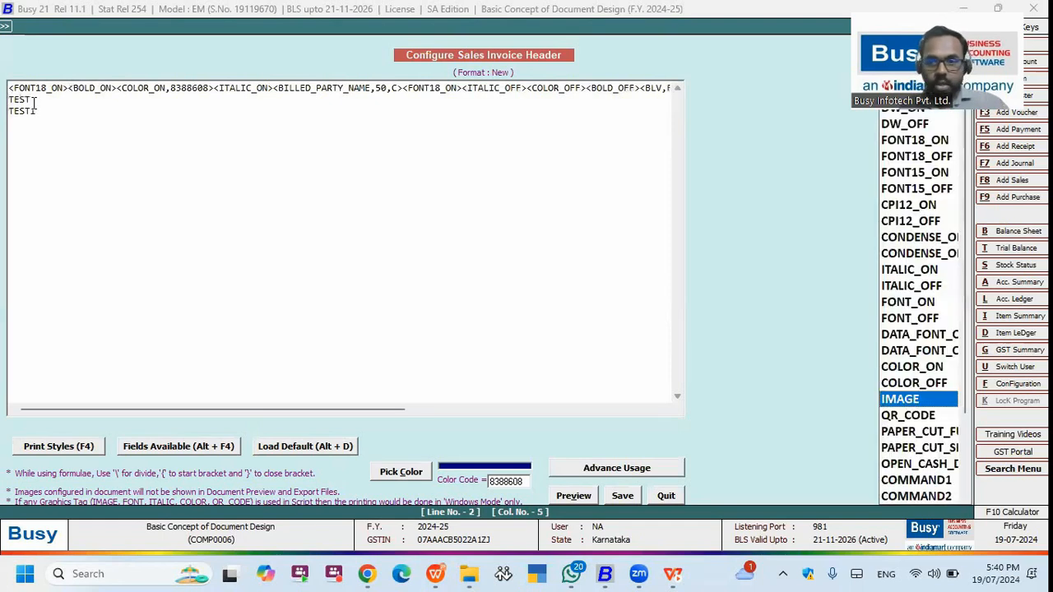
pyautogui.press('Down')
pyautogui.press('Down')
pyautogui.press('Down')
pyautogui.press('Down')
pyautogui.press('Down')
pyautogui.press('Down')
pyautogui.press('Down')
pyautogui.press('Down')
pyautogui.press('Down')
pyautogui.press('Down')
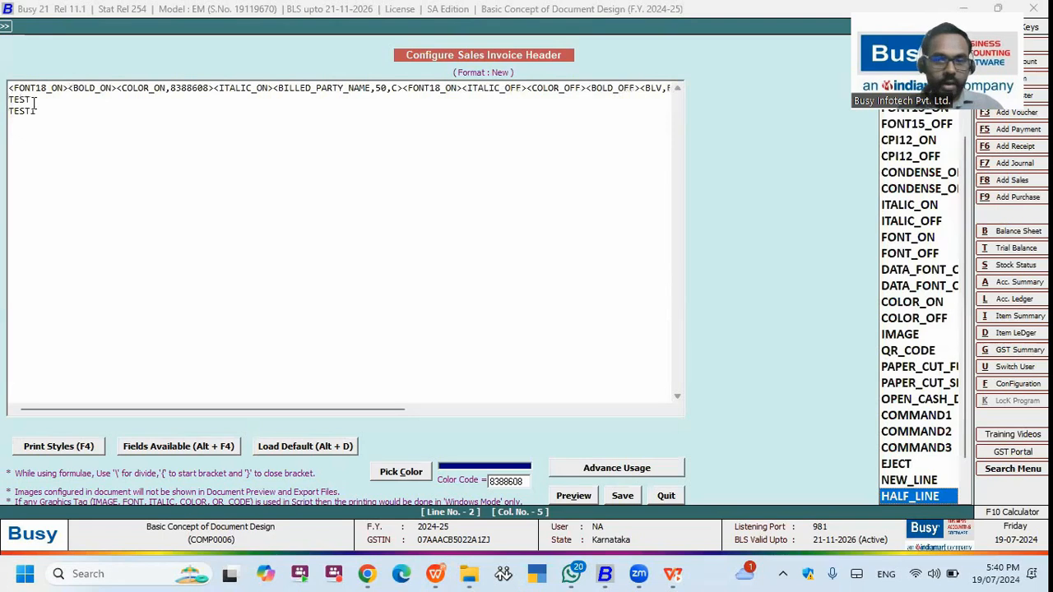
pyautogui.press('Down')
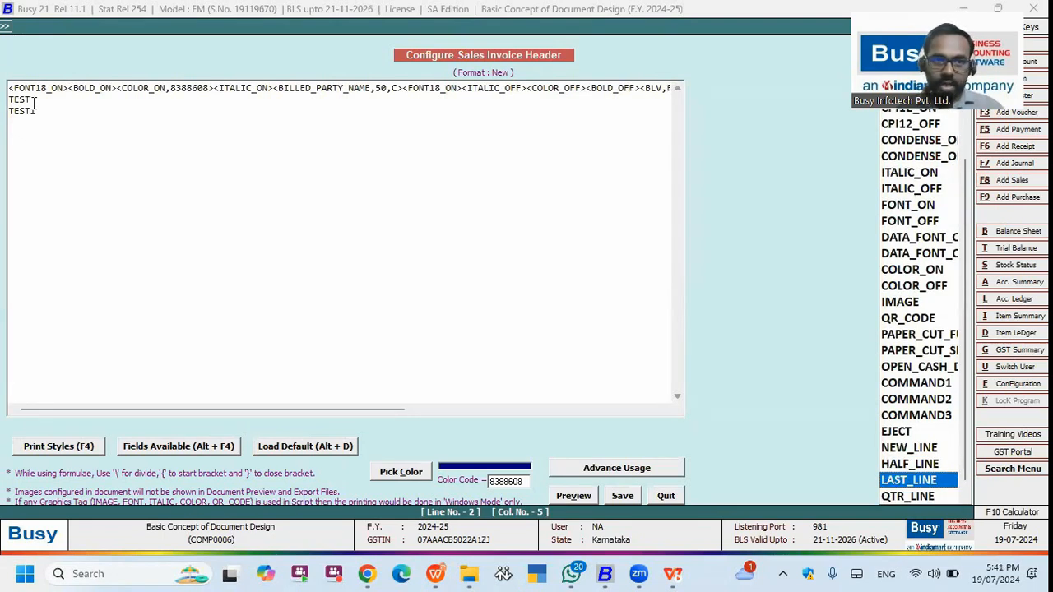
pyautogui.press('Up')
pyautogui.press('Return')
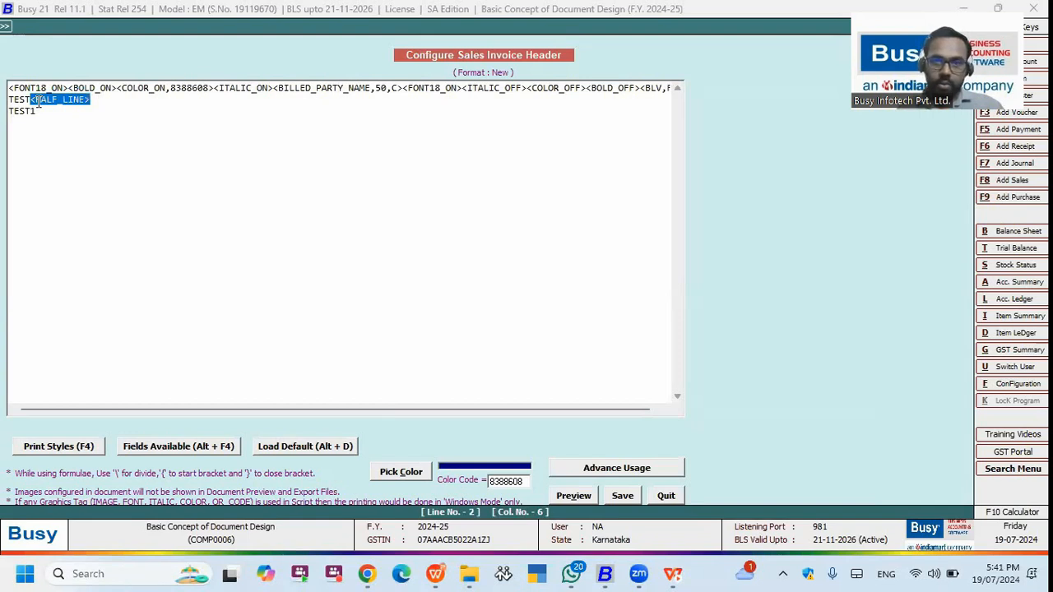
# Check the presentation's list of other important fields, return to Busy, and insert PAPER_CUT_FULL and PAPER_CUT_SEMI tags at the start of the header script.
pyautogui.click(43, 116)
pyautogui.hotkey('alt', 'Tab')
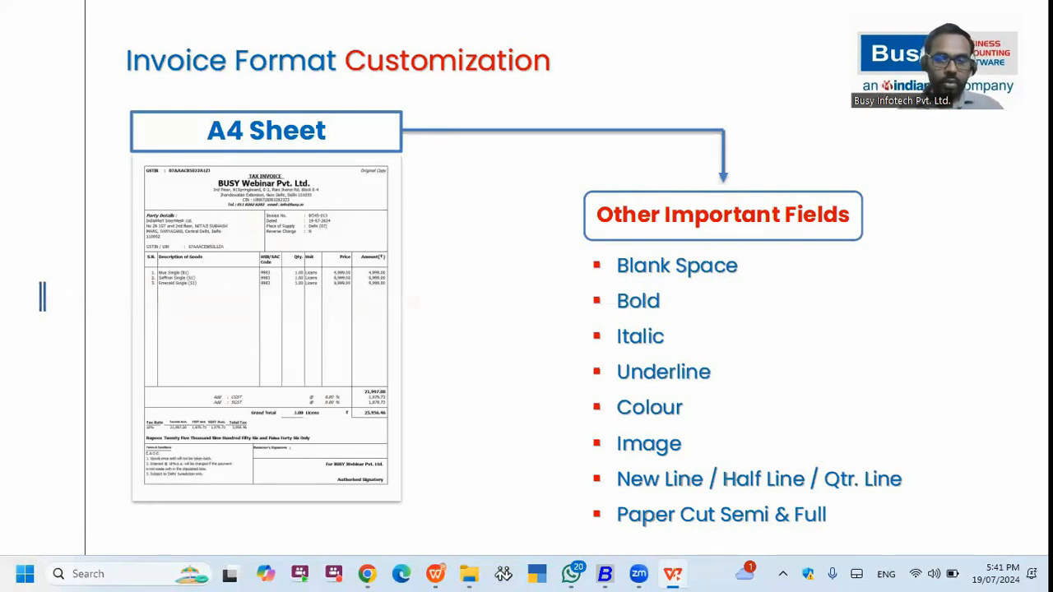
pyautogui.hotkey('alt', 'Tab')
pyautogui.press('F4')
pyautogui.press('End')
pyautogui.press('Up')
pyautogui.press('Up')
pyautogui.press('Up')
pyautogui.press('Up')
pyautogui.press('Up')
pyautogui.press('Up')
pyautogui.press('Up')
pyautogui.press('Up')
pyautogui.press('Up')
pyautogui.press('Up')
pyautogui.press('Up')
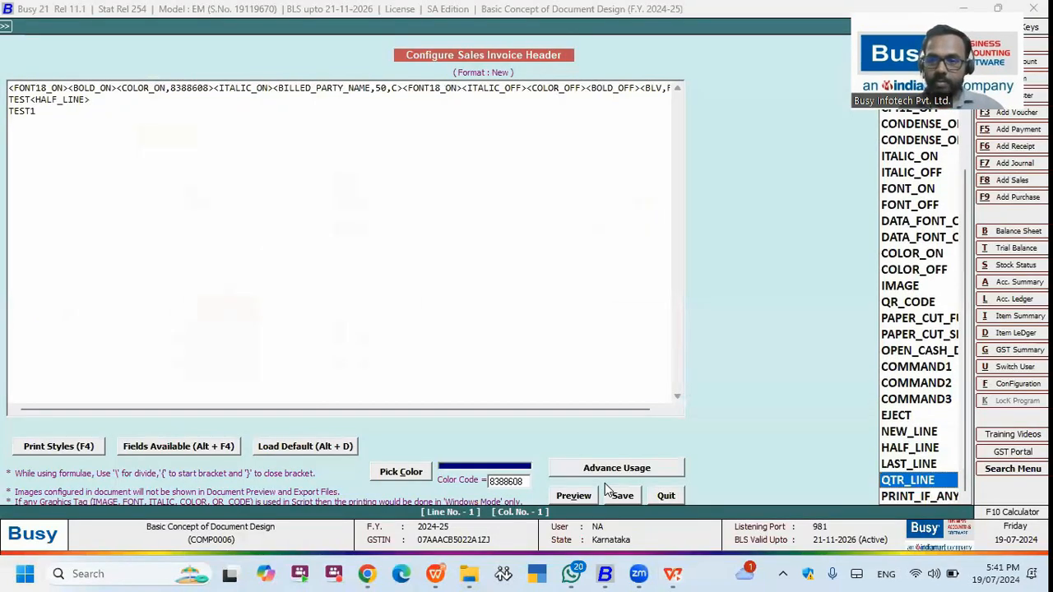
pyautogui.press('Return')
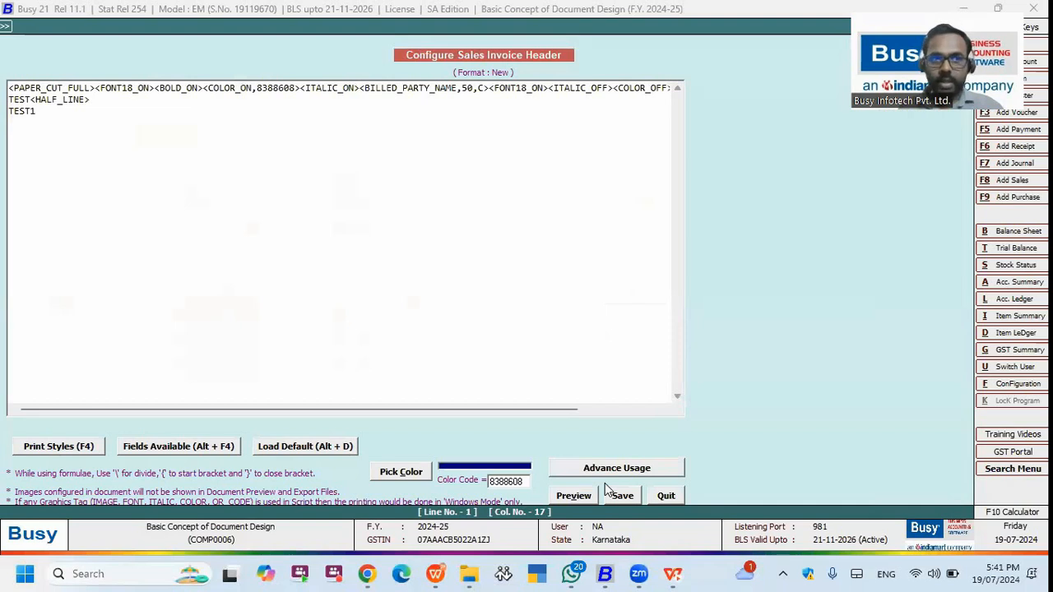
pyautogui.press('Return')
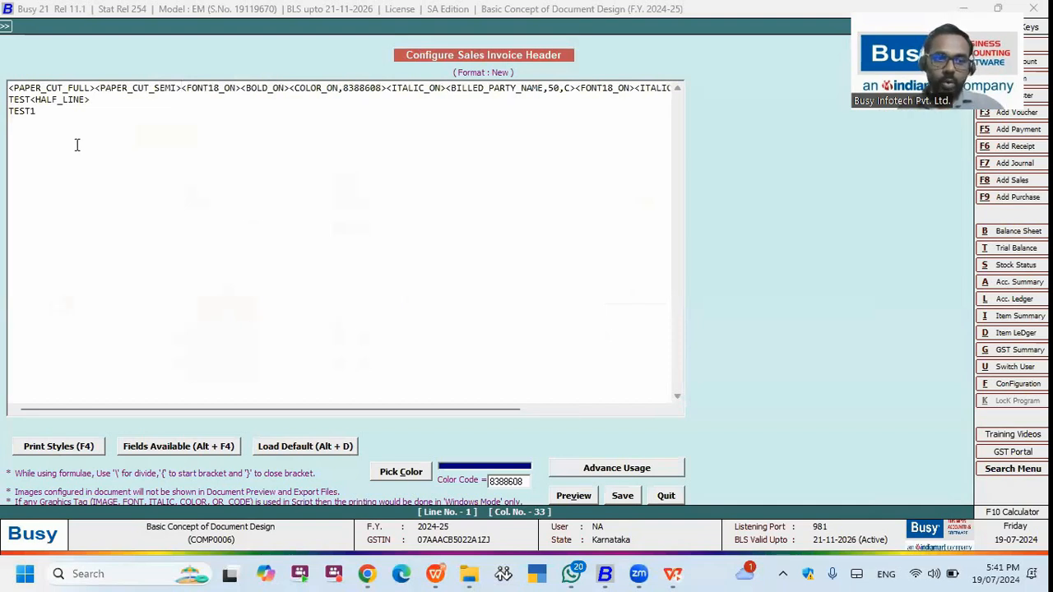
# Clear the whole header script and quit the New format's header editor.
pyautogui.moveTo(62, 135); pyautogui.dragTo(1, 56)
pyautogui.press('Delete')
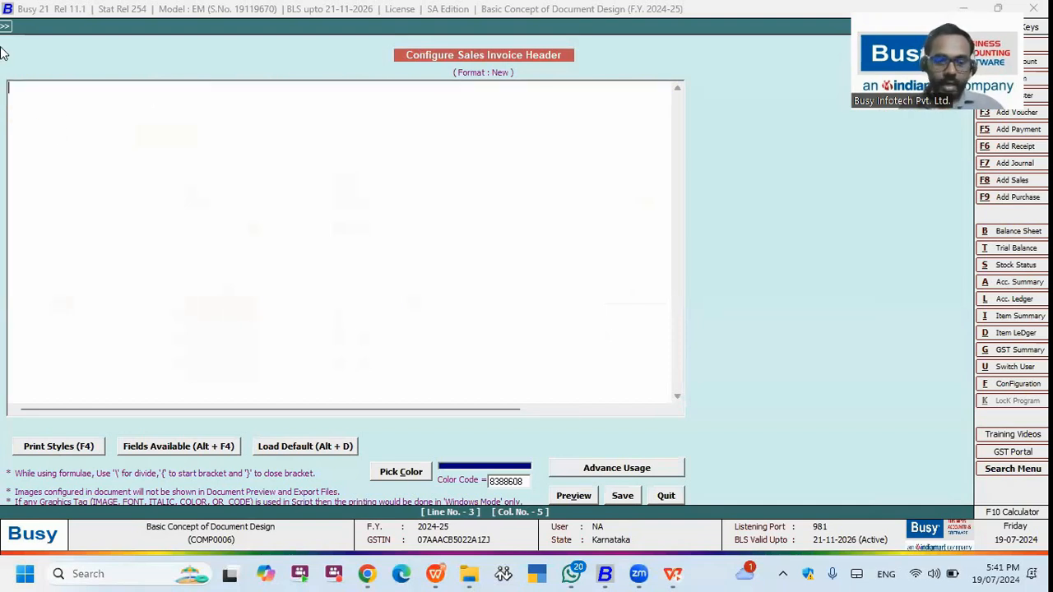
pyautogui.hotkey('alt', 'Tab')
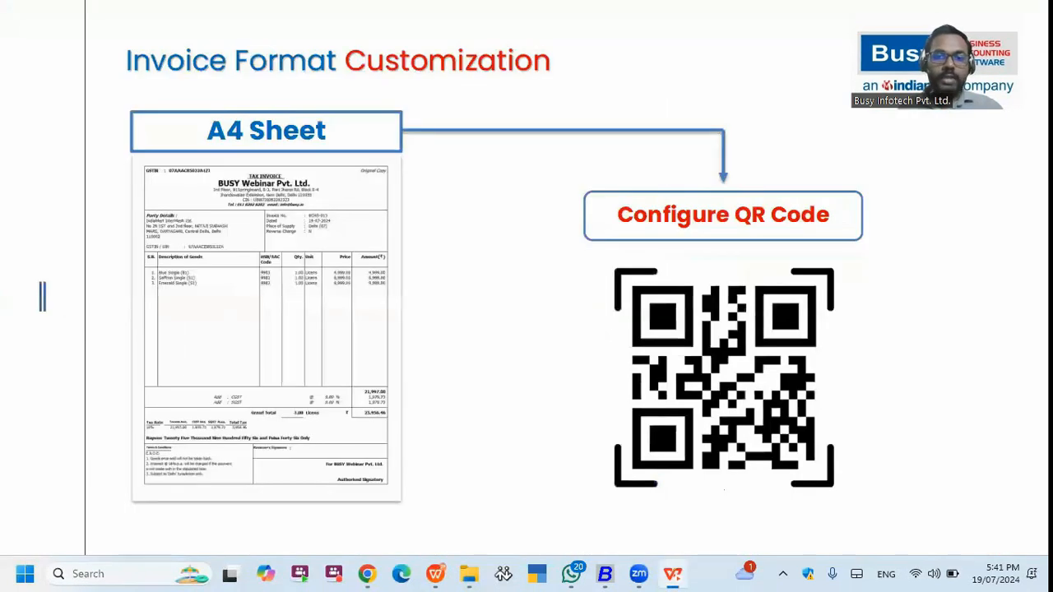
pyautogui.hotkey('alt', 'Tab')
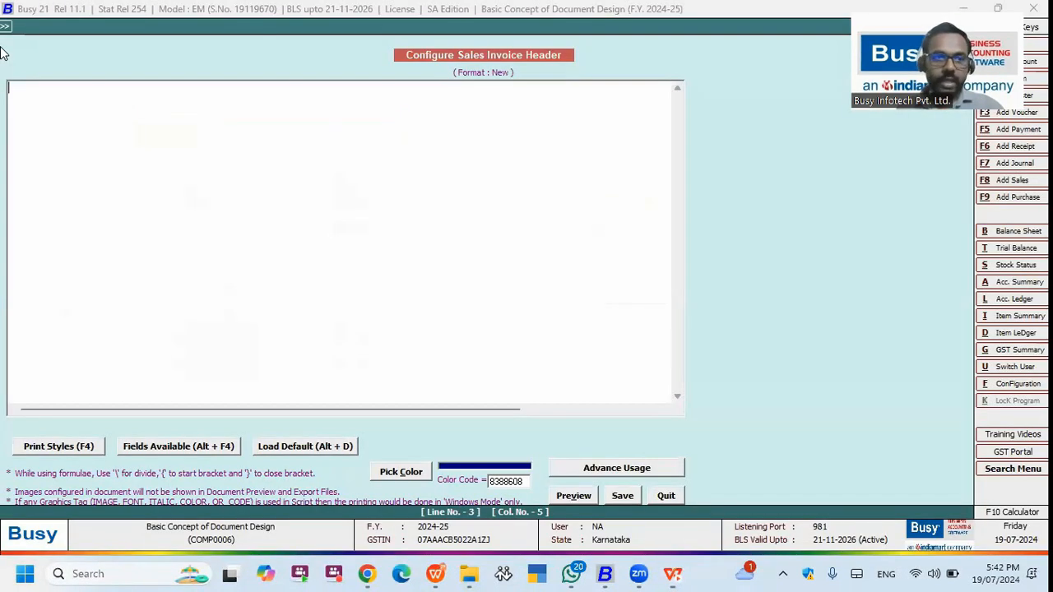
pyautogui.press('Escape')
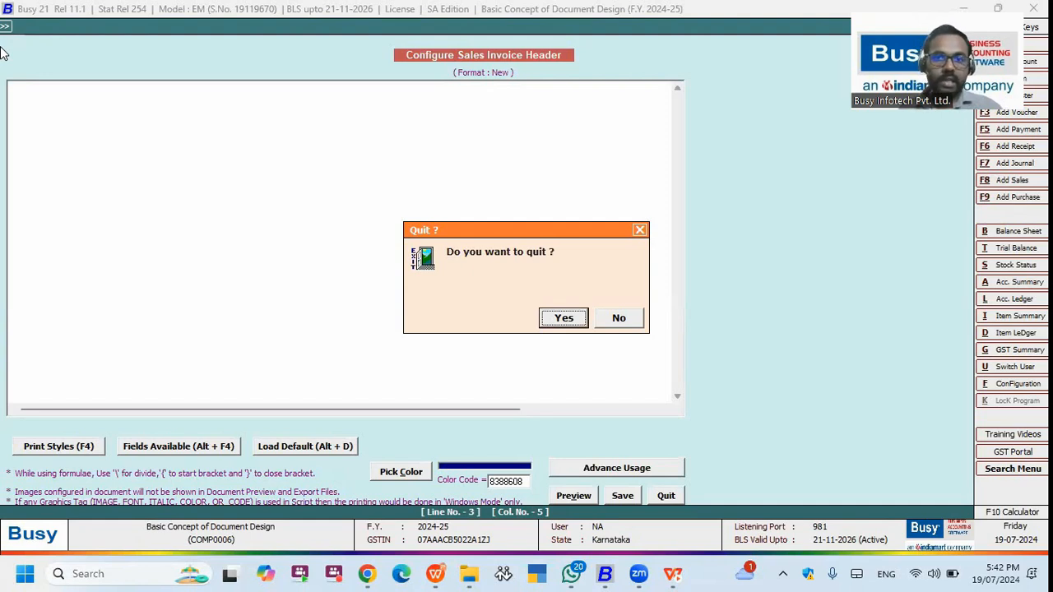
pyautogui.press('Right')
pyautogui.press('Return')
pyautogui.press('Escape')
pyautogui.press('Return')
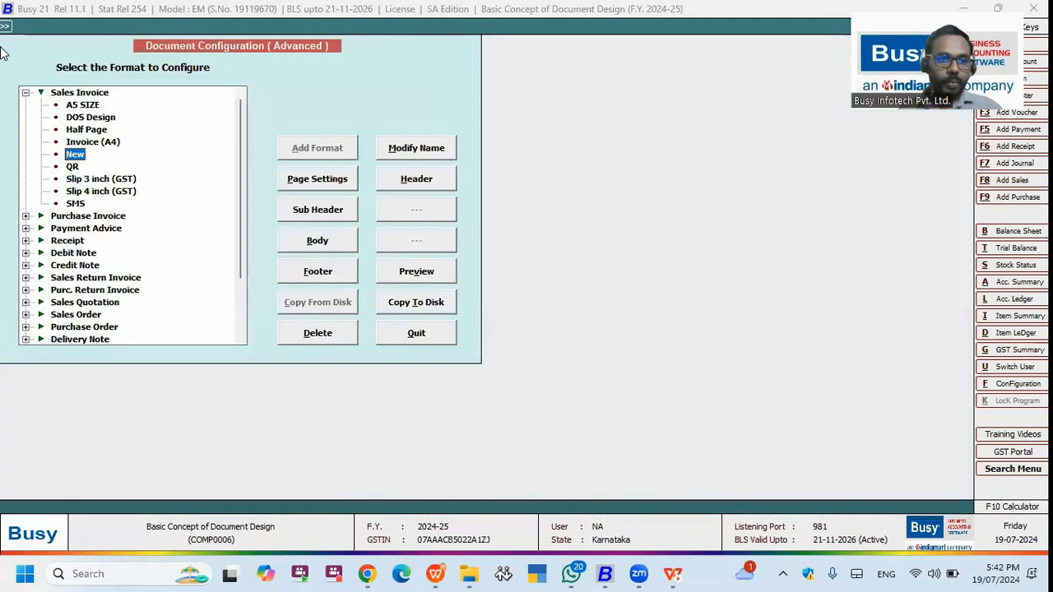
# Open the header script of the QR sales invoice format.
pyautogui.press('Down')
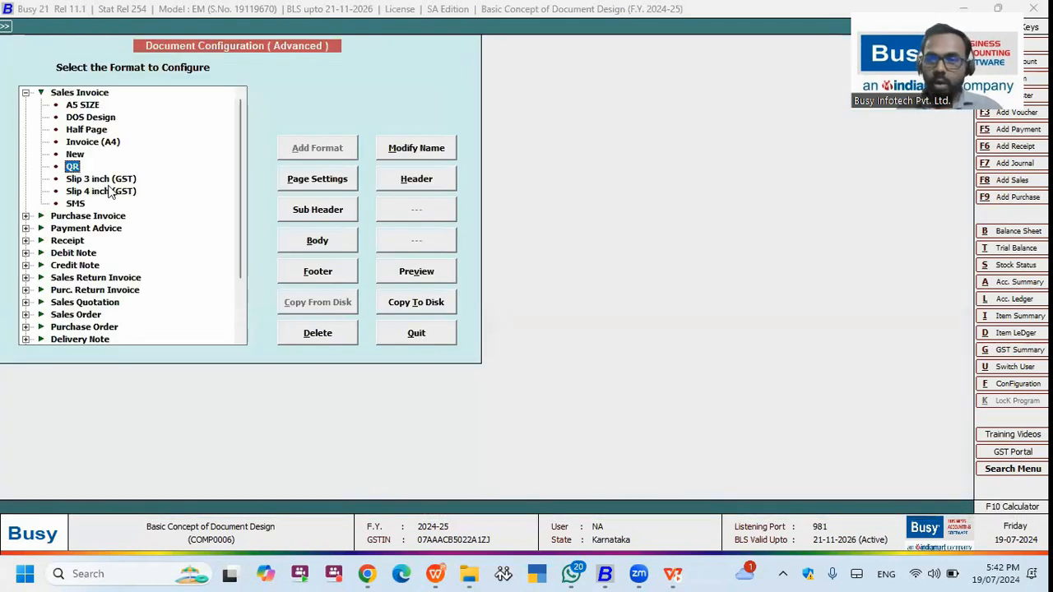
pyautogui.click(426, 156)
pyautogui.click(472, 224)
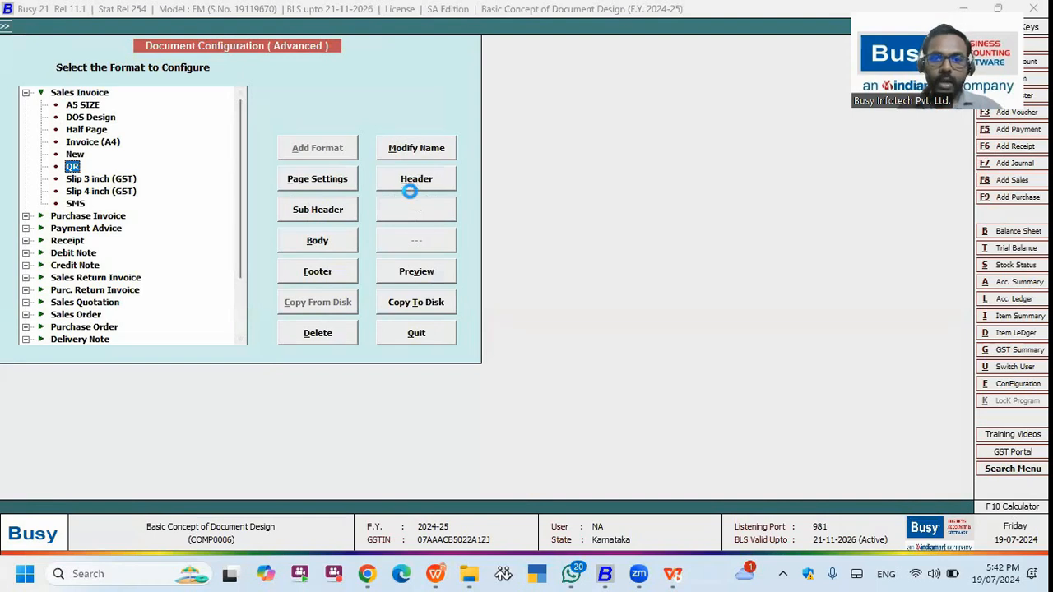
pyautogui.click(408, 181)
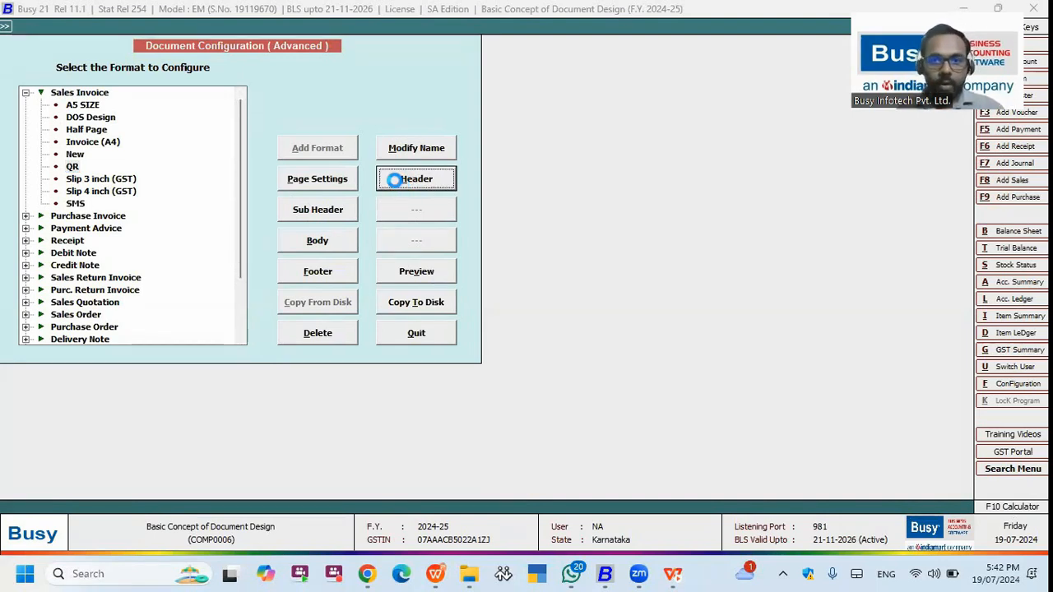
pyautogui.click(395, 180)
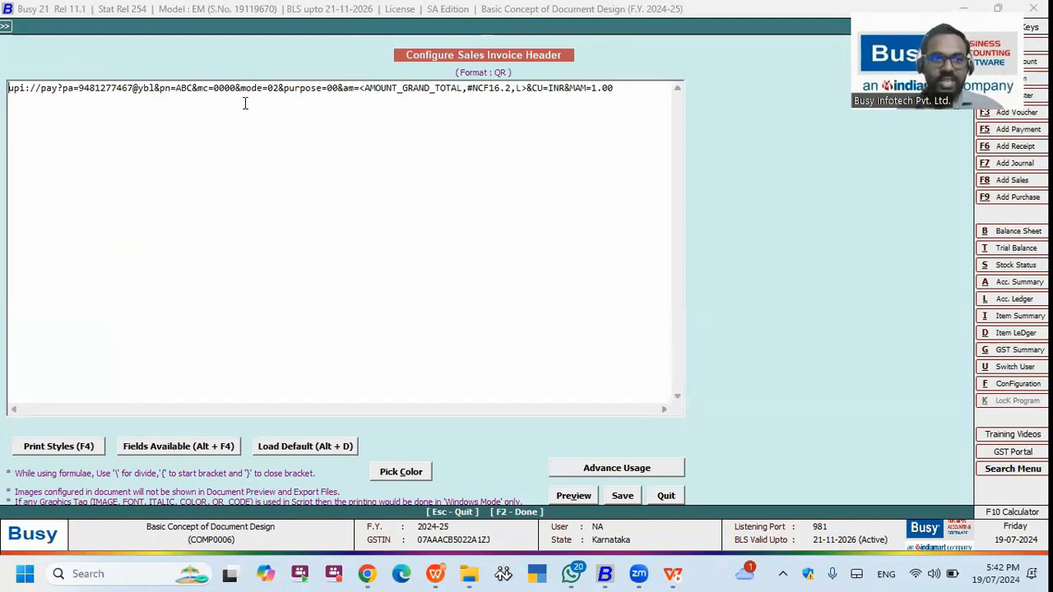
# Copy the UPI payment string from its beginning through mode=02 and paste it two lines below the original.
pyautogui.moveTo(280, 88); pyautogui.dragTo(8, 87)
pyautogui.hotkey('ctrl', 'c')
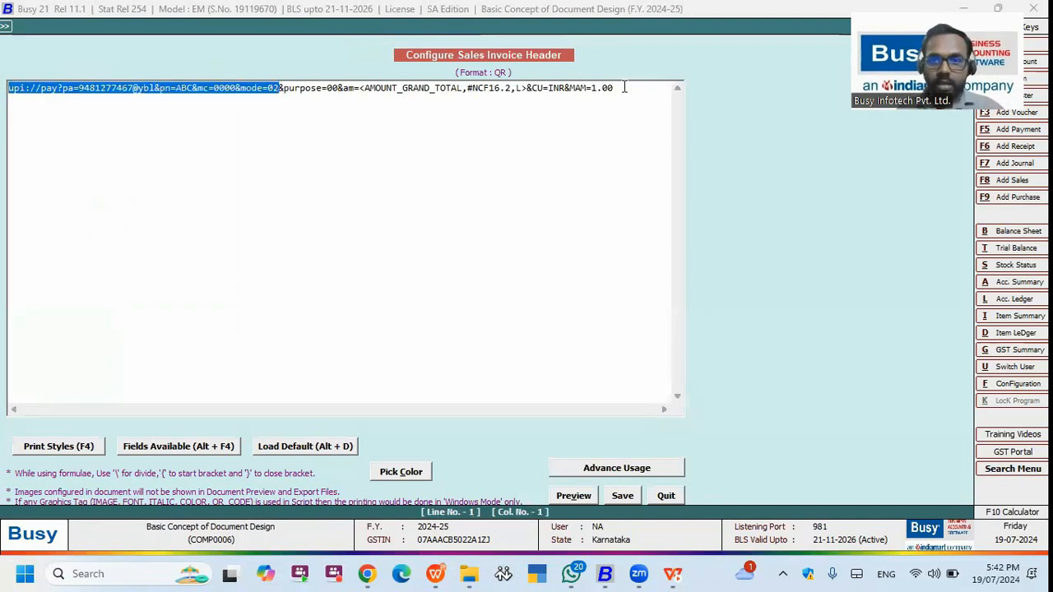
pyautogui.click(625, 87)
pyautogui.press('Return')
pyautogui.press('Return')
pyautogui.hotkey('ctrl', 'v')
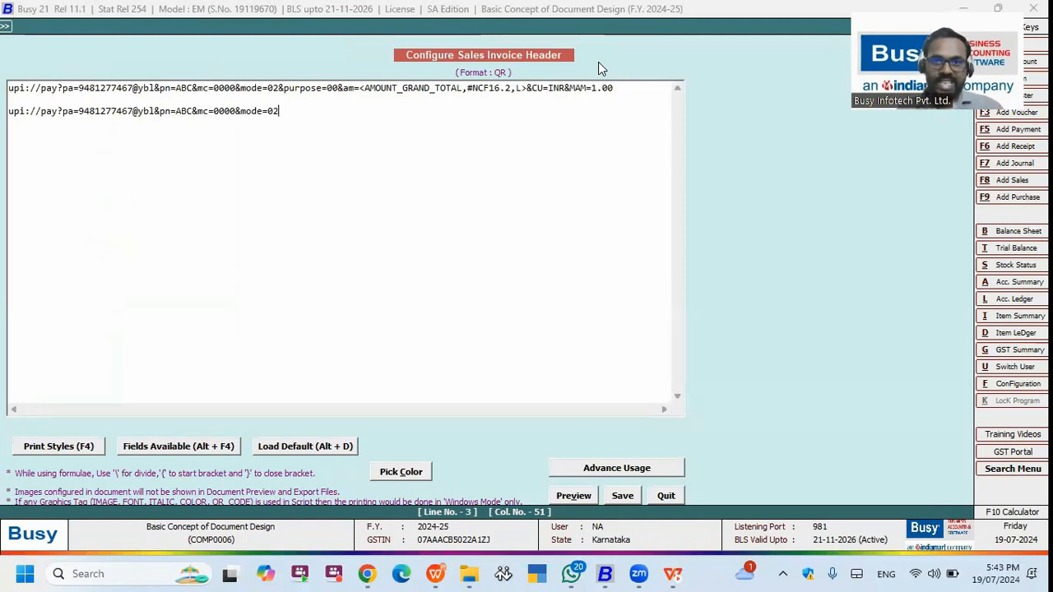
# Append the original string's ending, from &am=<AMOUNT_GRAND_TOTAL,#NCF16.2,L> through &CU=INR&MAM=1.00, to the copied UPI line.
pyautogui.moveTo(281, 115); pyautogui.dragTo(8, 115)
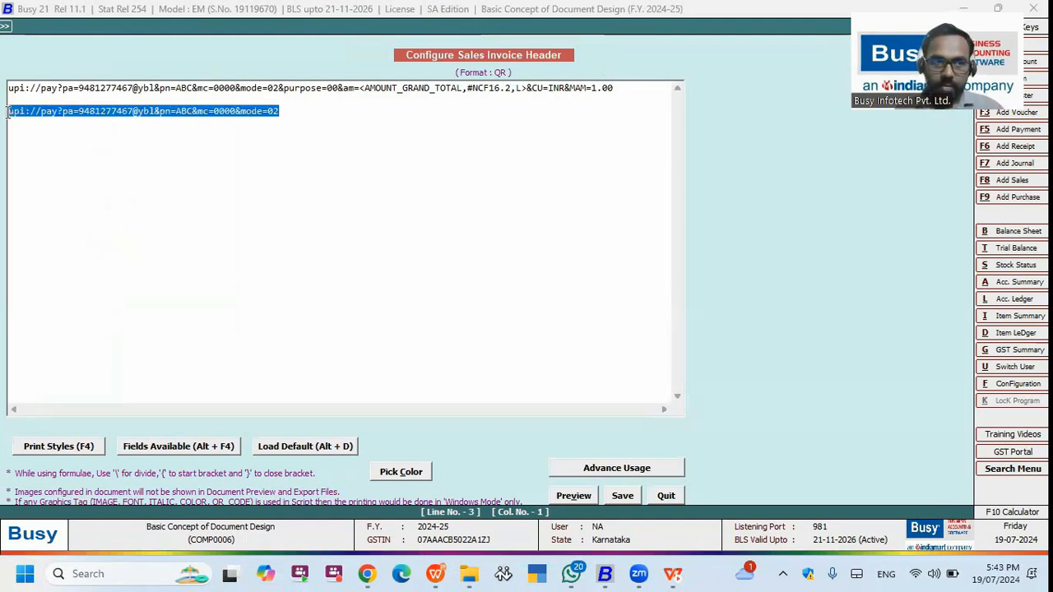
pyautogui.click(301, 117)
pyautogui.moveTo(337, 88); pyautogui.dragTo(614, 78)
pyautogui.hotkey('ctrl', 'c')
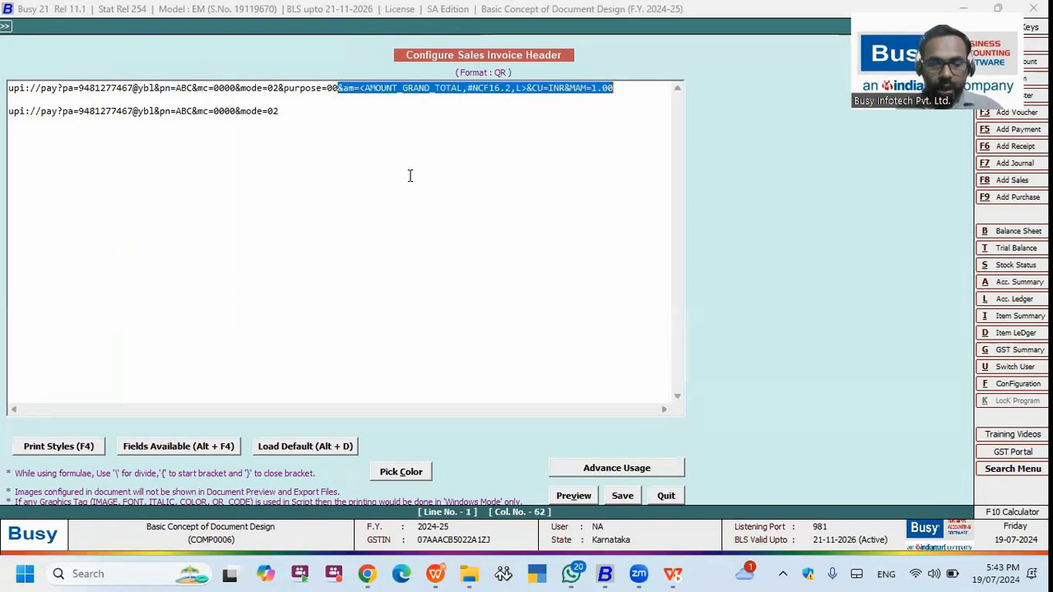
pyautogui.click(313, 118)
pyautogui.hotkey('ctrl', 'v')
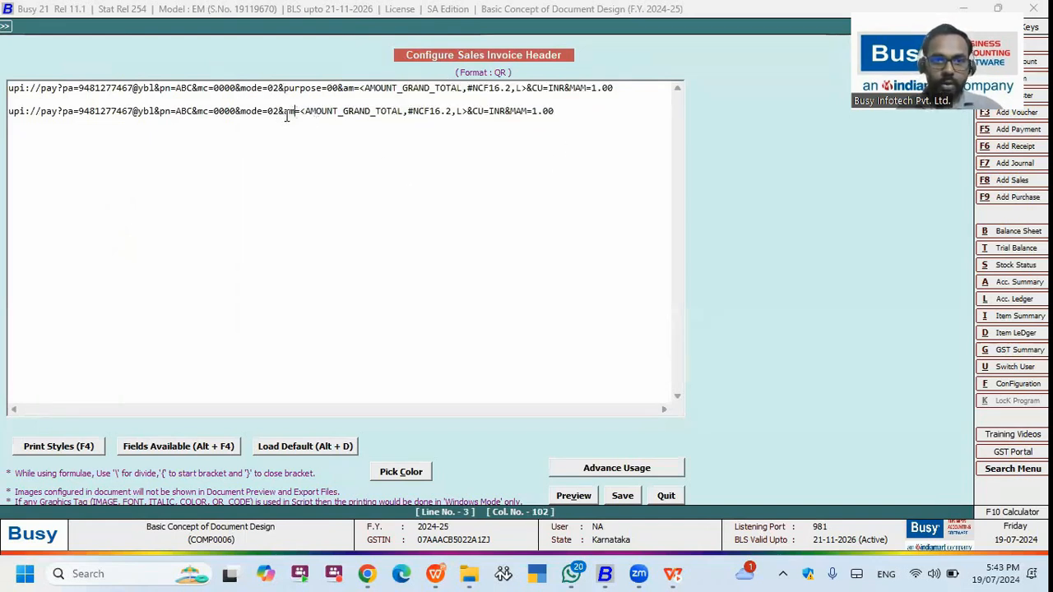
# Break the copied UPI line before the &am= part to show its two portions, and undo the line breaks.
pyautogui.click(278, 112)
pyautogui.press('Return')
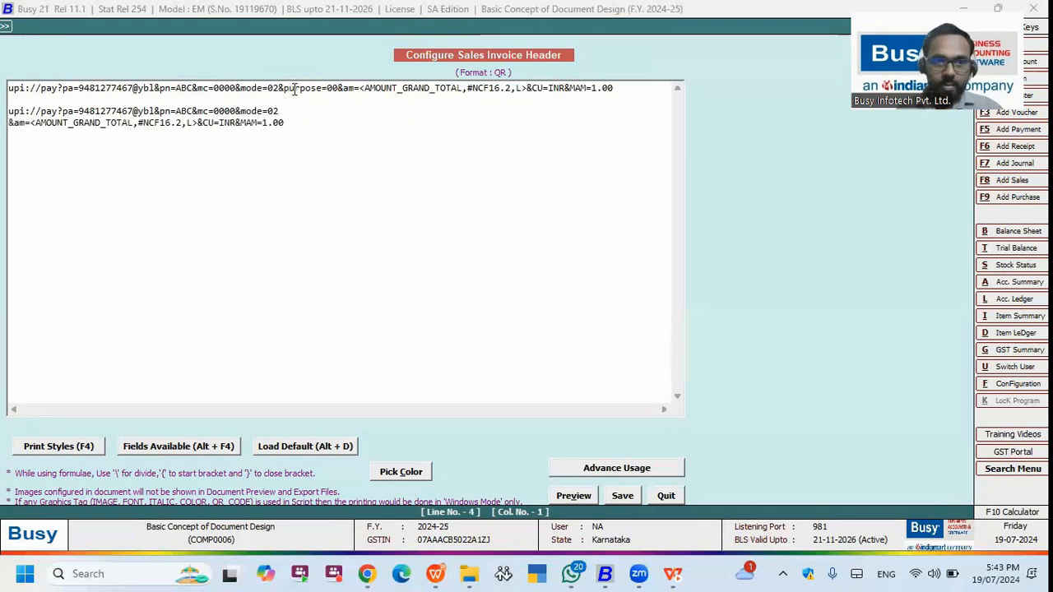
pyautogui.press('Return')
pyautogui.moveTo(278, 111); pyautogui.dragTo(6, 112)
pyautogui.moveTo(311, 141); pyautogui.dragTo(7, 135)
pyautogui.hotkey('ctrl', 'z')
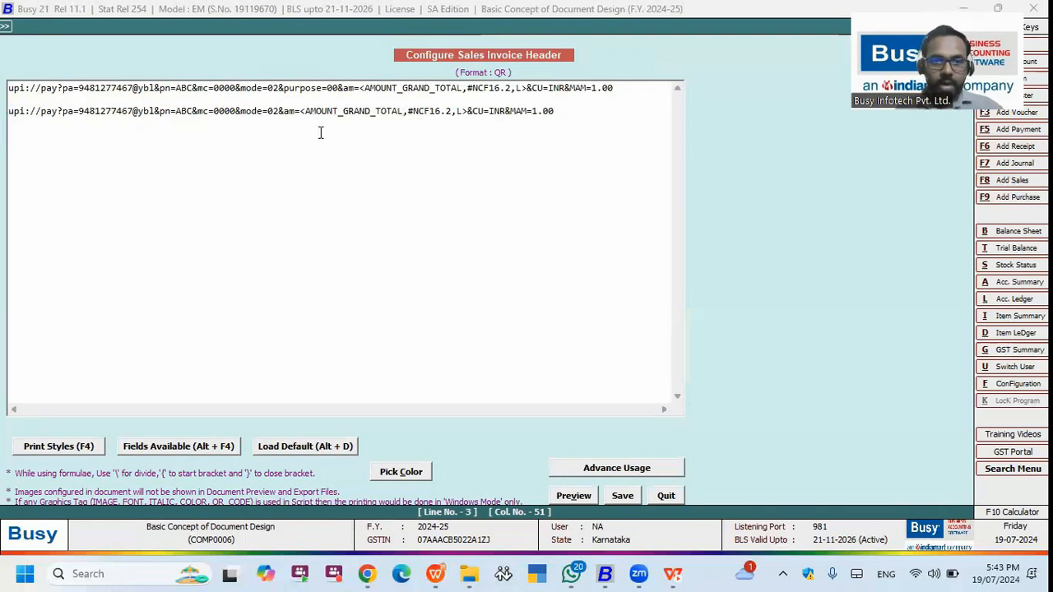
# Examine the copied UPI line's payment prefix, AMOUNT_GRAND_TOTAL field with its #NCF format, and currency and minimum amount parameters.
pyautogui.moveTo(9, 113); pyautogui.dragTo(300, 110)
pyautogui.moveTo(440, 110); pyautogui.dragTo(466, 111)
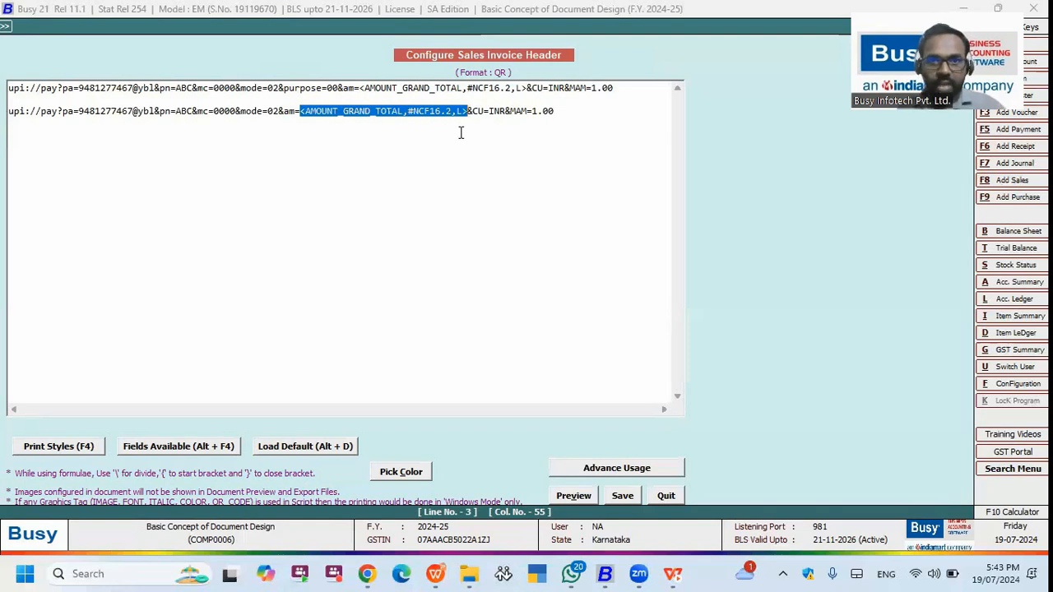
pyautogui.click(302, 111)
pyautogui.moveTo(301, 111); pyautogui.dragTo(470, 113)
pyautogui.click(414, 111)
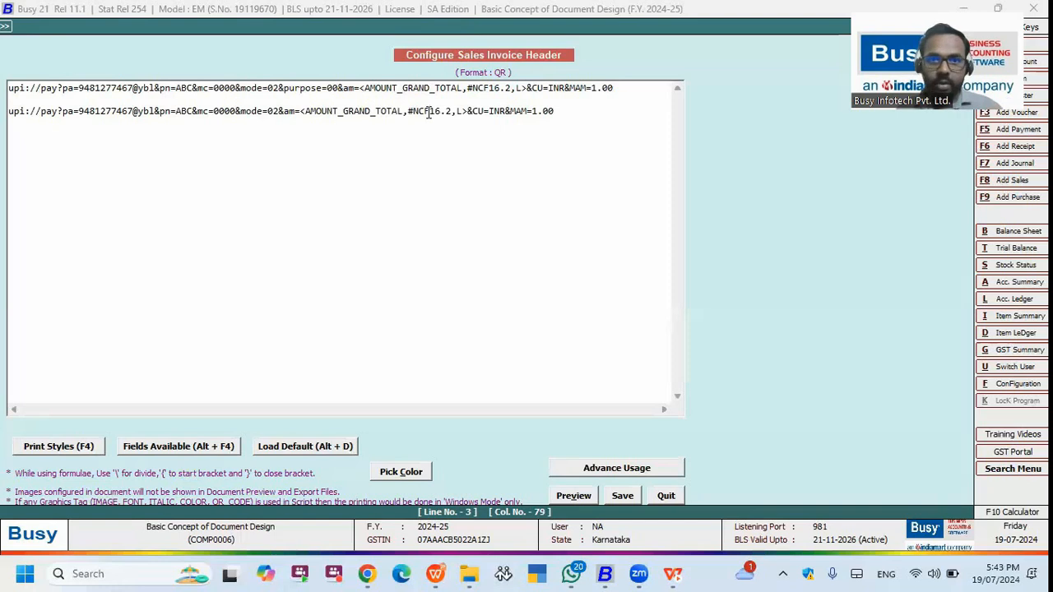
pyautogui.keyDown('shift'); pyautogui.click(407, 111); pyautogui.keyUp('shift')
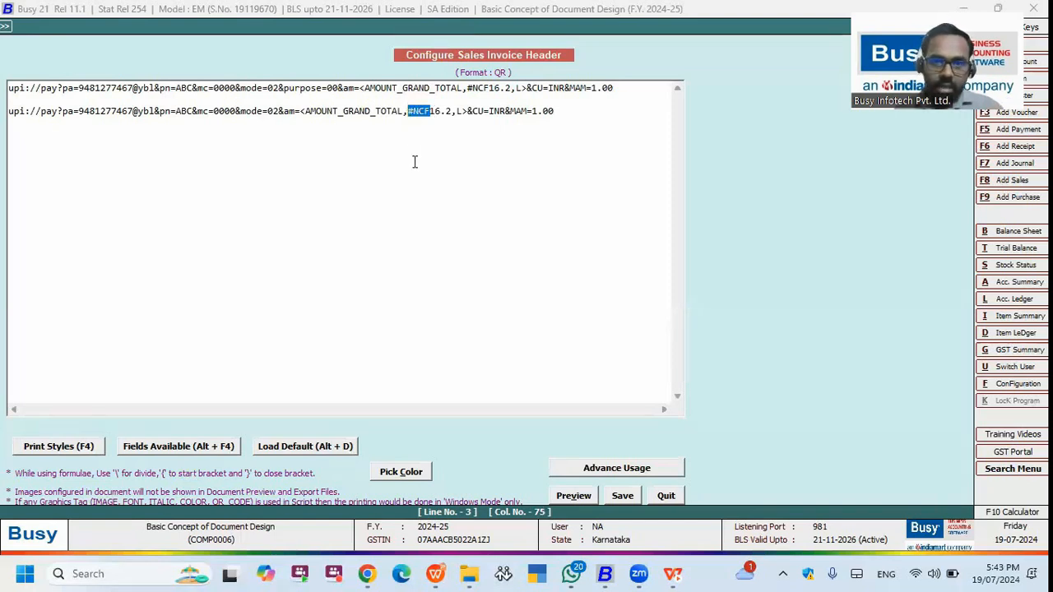
pyautogui.click(475, 112)
pyautogui.moveTo(475, 112); pyautogui.dragTo(536, 112)
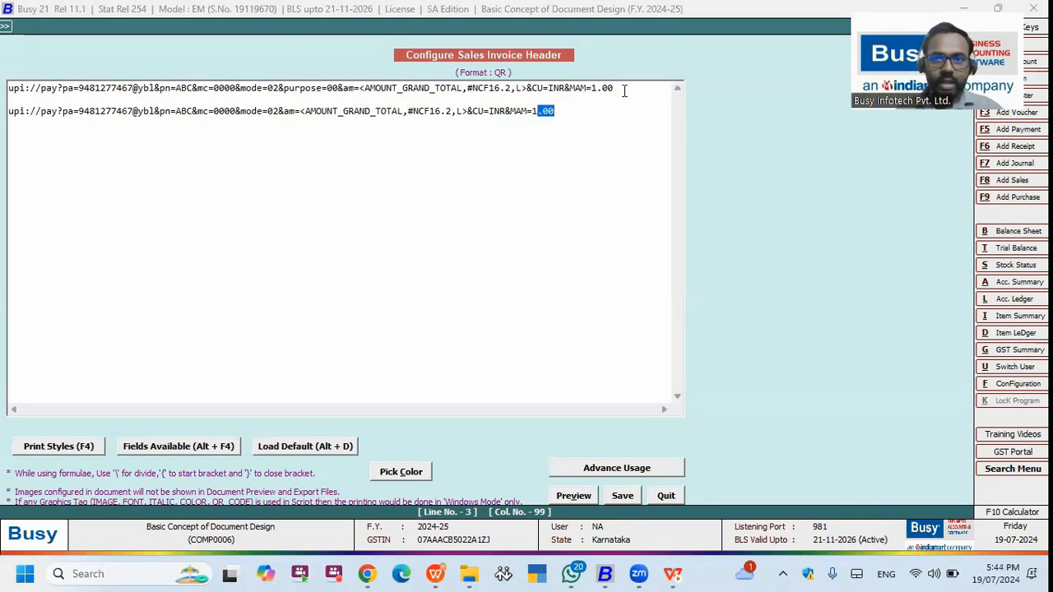
# Delete the copied UPI line below the original string and save the QR format's header.
pyautogui.click(6, 111)
pyautogui.moveTo(7, 111); pyautogui.dragTo(567, 124)
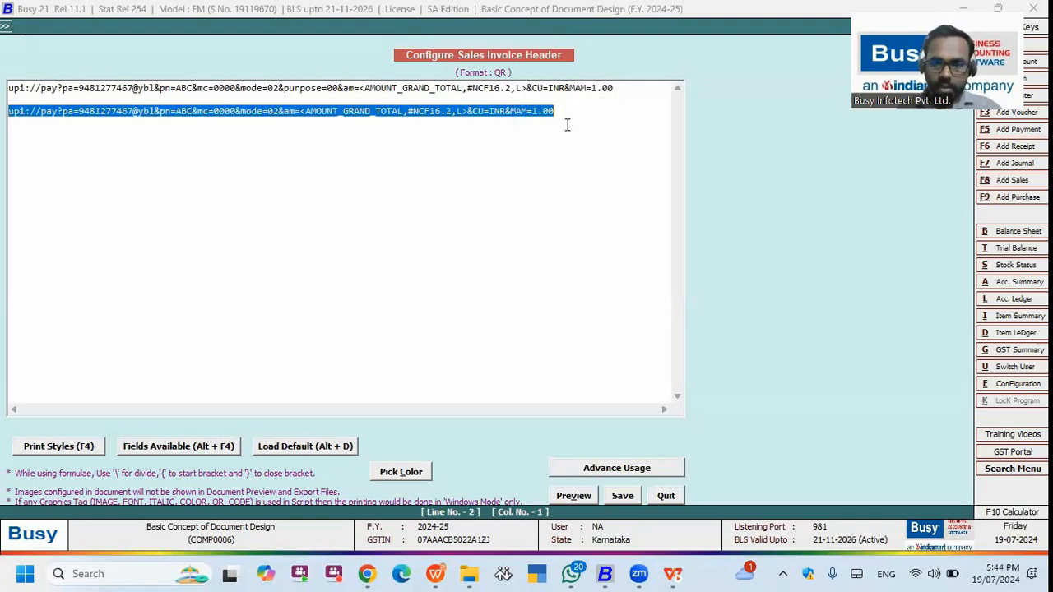
pyautogui.press('Delete')
pyautogui.press('F2')
# Open the footer script of the Slip 3 inch (GST) sales invoice format.
pyautogui.click(72, 167)
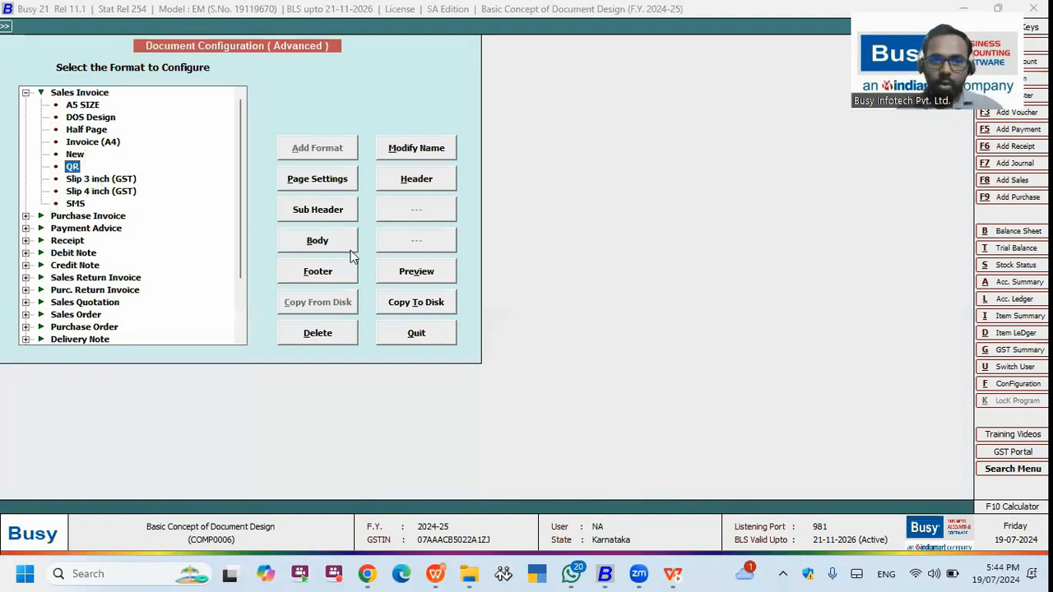
pyautogui.press('Down')
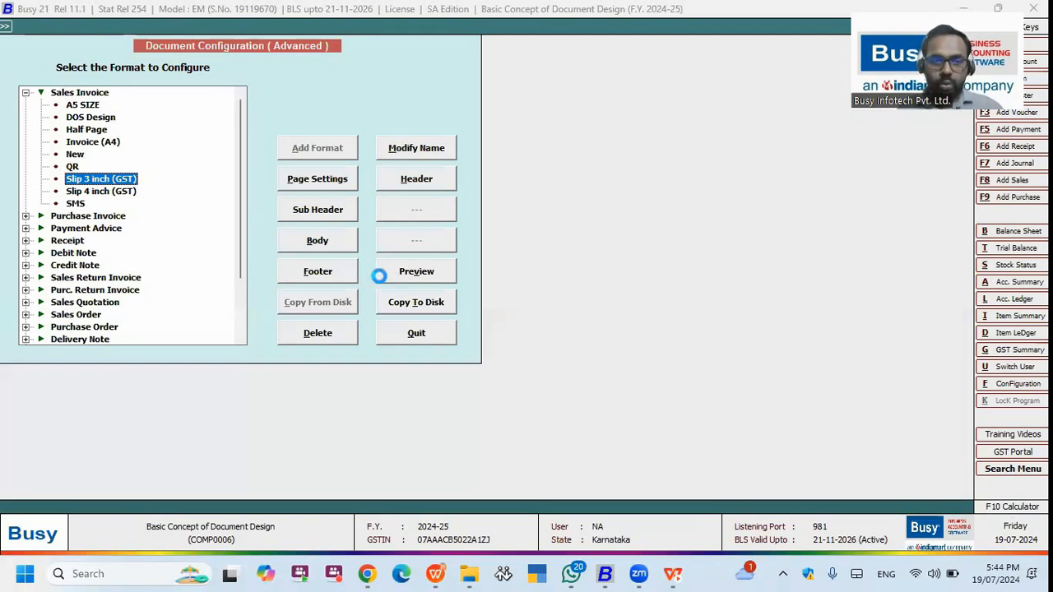
pyautogui.hotkey('alt', 'f')
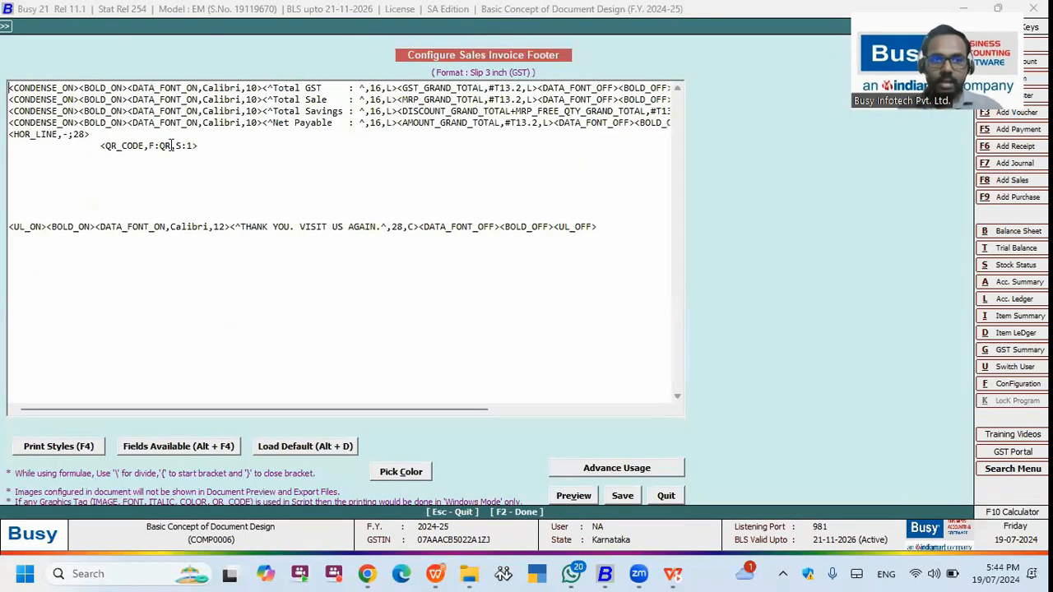
# Insert a second QR_CODE tag after the existing one in the footer, set its format name to QR, and point out its size value.
pyautogui.click(199, 148)
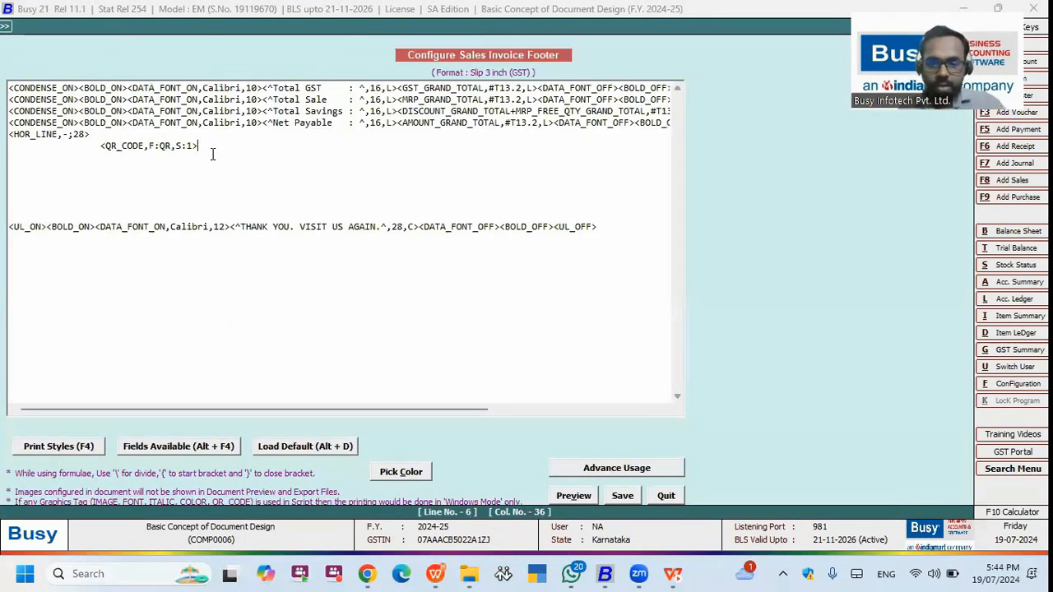
pyautogui.press('F4')
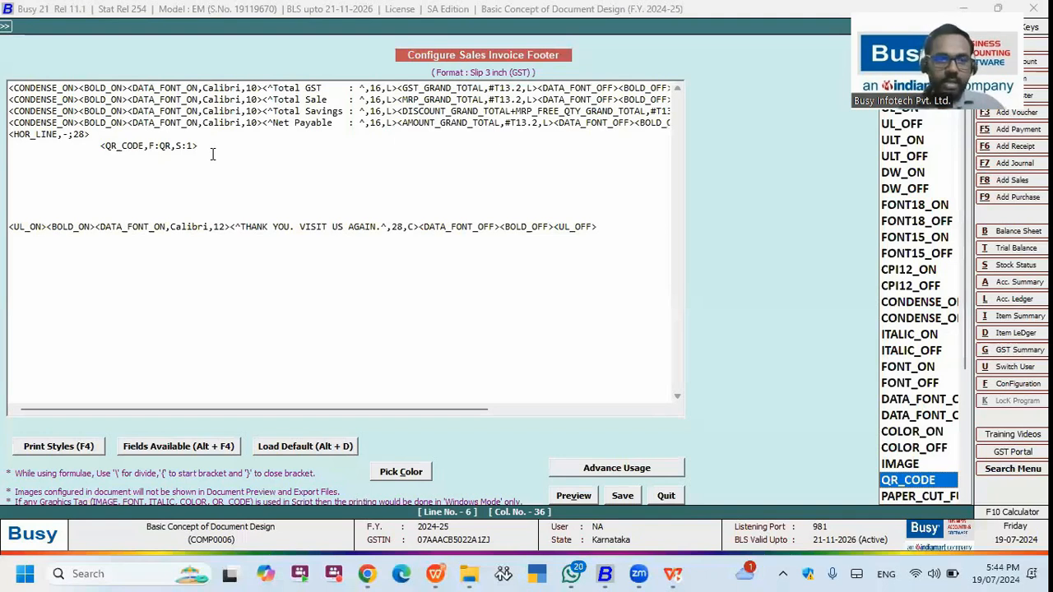
pyautogui.press('Return')
pyautogui.moveTo(344, 146); pyautogui.dragTo(198, 145)
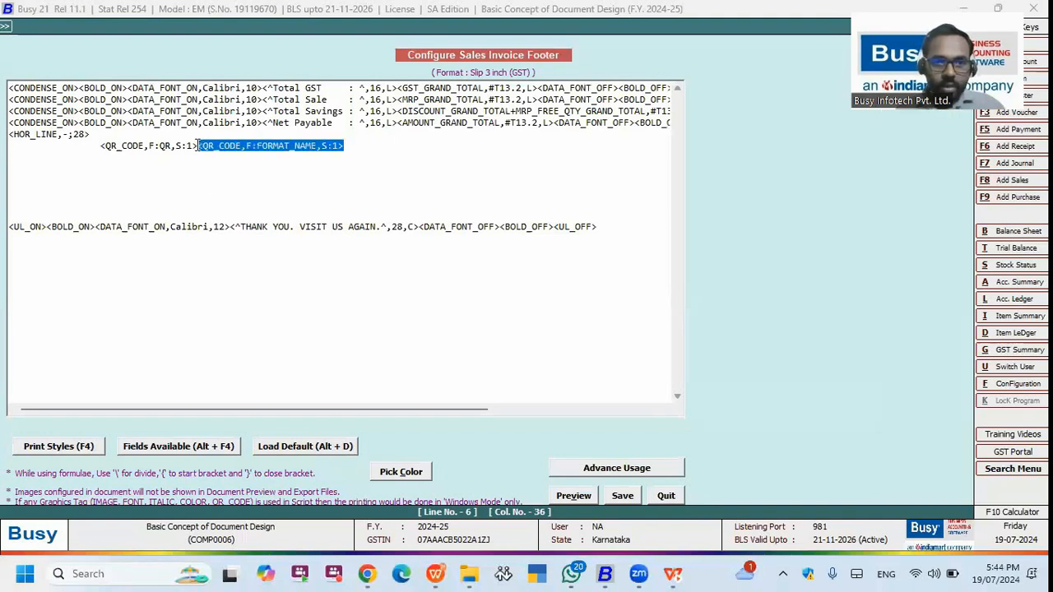
pyautogui.click(280, 146)
pyautogui.moveTo(315, 145); pyautogui.dragTo(257, 146)
pyautogui.press('BackSpace')
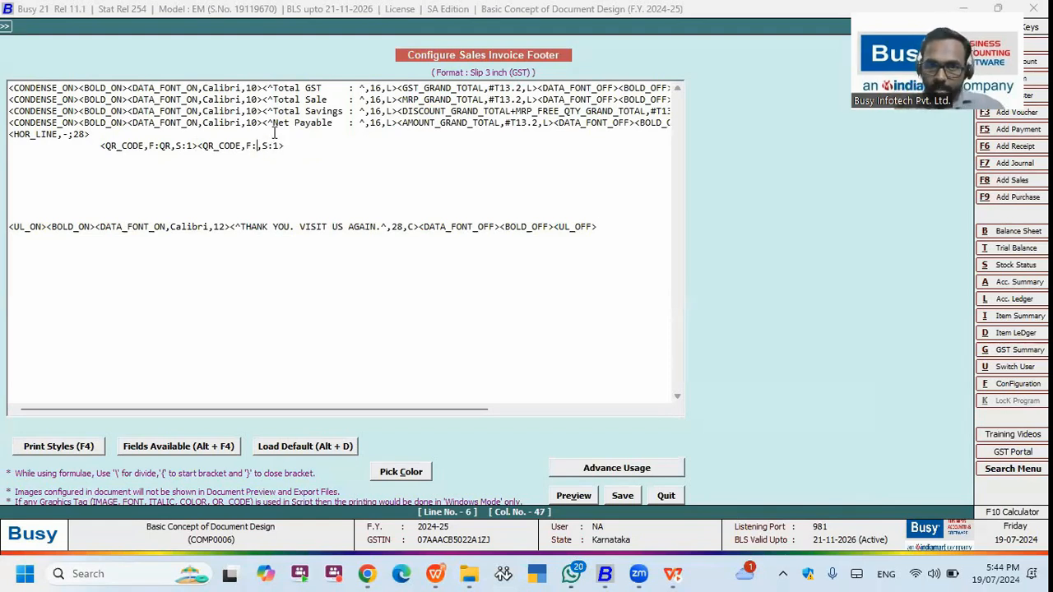
pyautogui.write('QR')
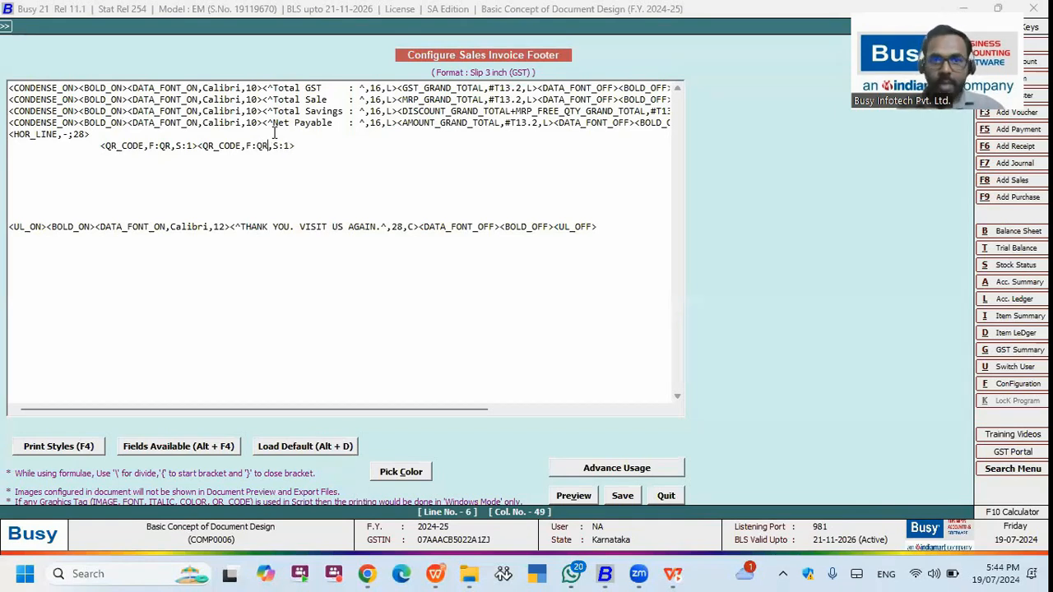
pyautogui.click(288, 146)
pyautogui.hotkey('shift', 'Left')
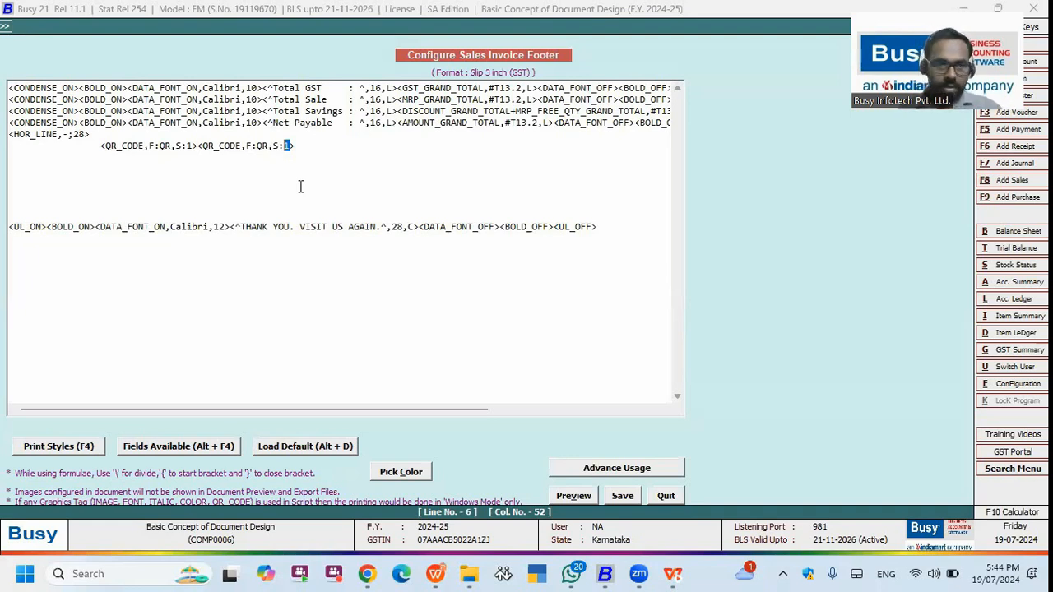
# Delete the added QR_CODE tag and highlight the F parameter in the original tag.
pyautogui.moveTo(198, 146); pyautogui.dragTo(329, 146)
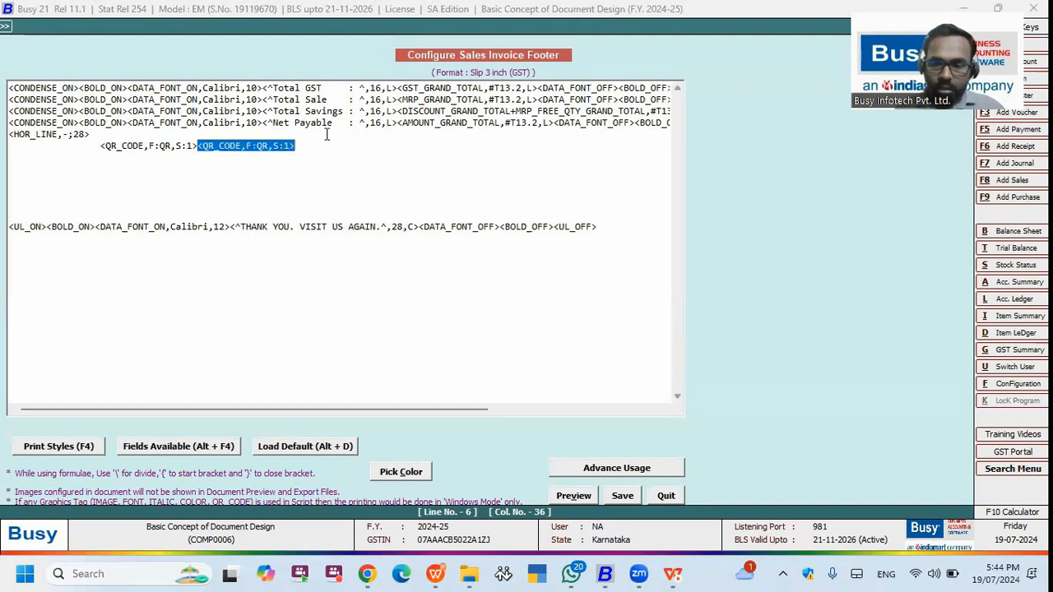
pyautogui.press('Delete')
pyautogui.click(134, 146)
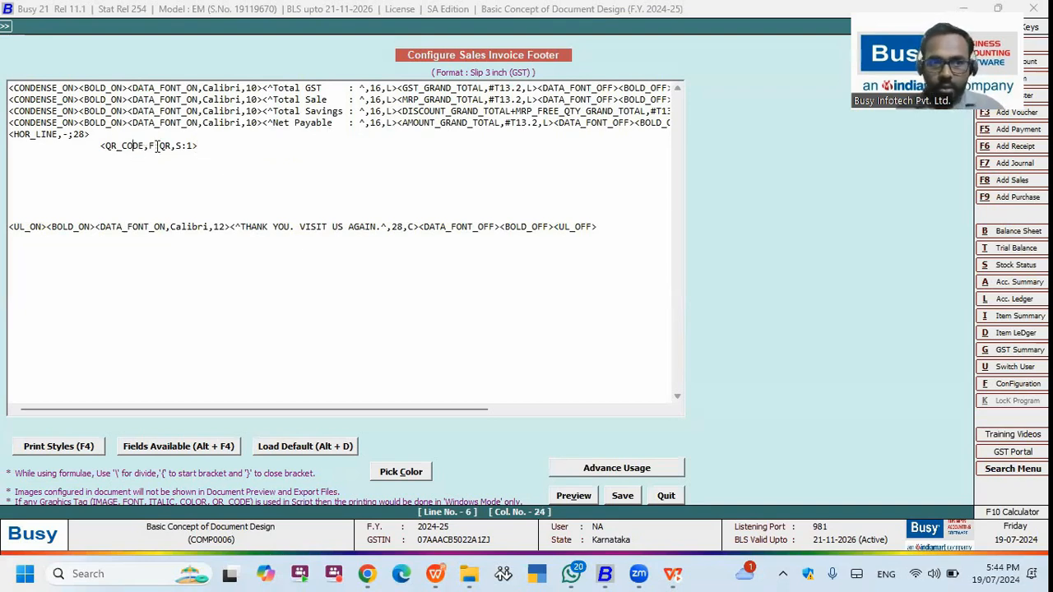
pyautogui.click(151, 146)
pyautogui.hotkey('shift', 'Left')
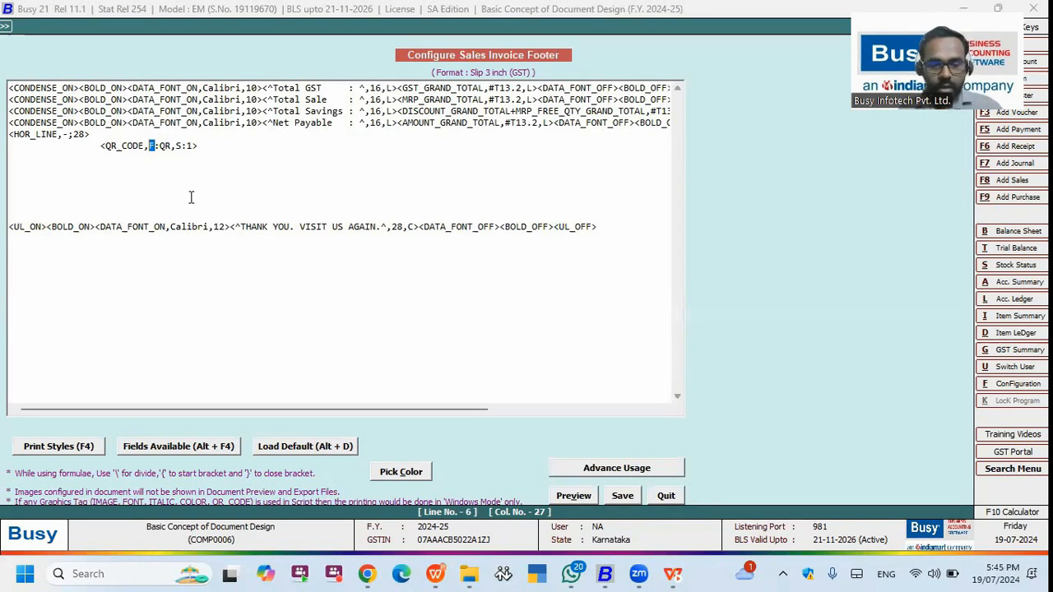
# Duplicate the original QR_CODE tag on the same line and change the copy's F parameter to S.
pyautogui.moveTo(211, 145); pyautogui.dragTo(99, 146)
pyautogui.hotkey('ctrl', 'c')
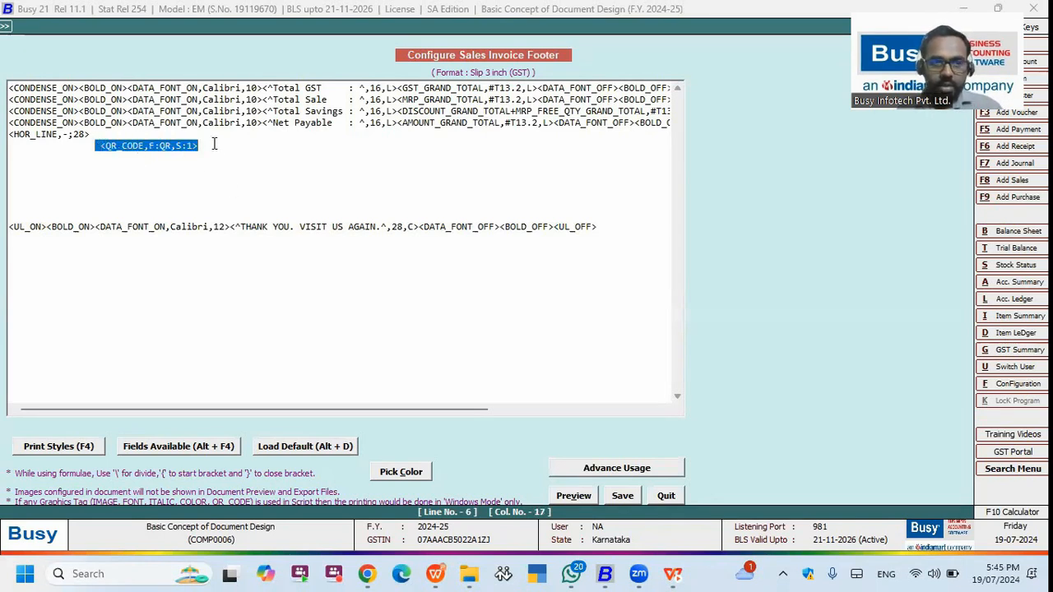
pyautogui.click(210, 146)
pyautogui.hotkey('ctrl', 'v')
pyautogui.click(261, 148)
pyautogui.hotkey('shift', 'Left')
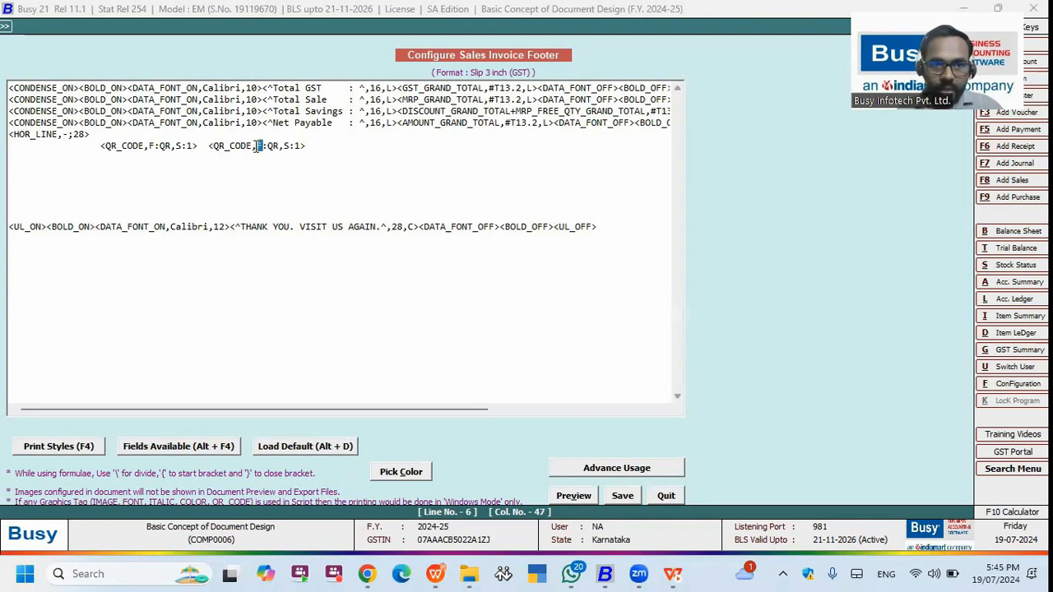
pyautogui.write('S')
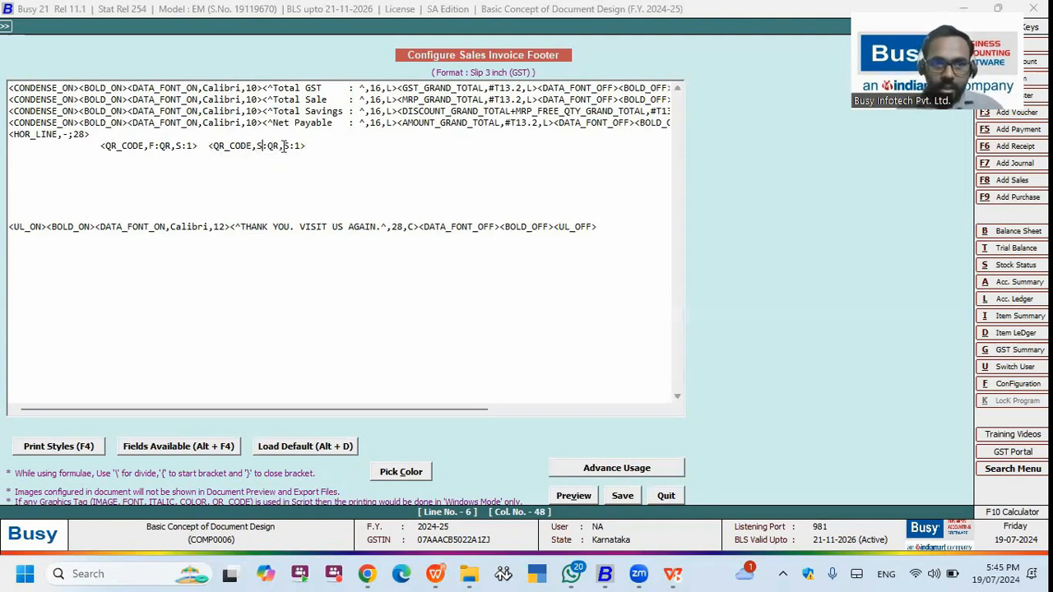
pyautogui.doubleClick(275, 147)
pyautogui.moveTo(280, 157); pyautogui.dragTo(278, 141)
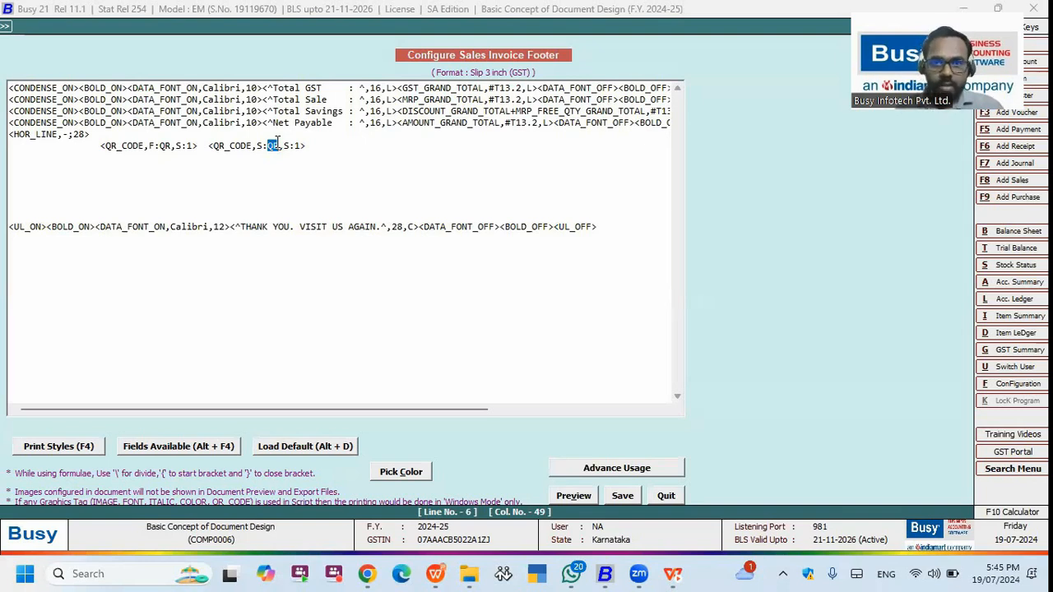
pyautogui.write('www.')
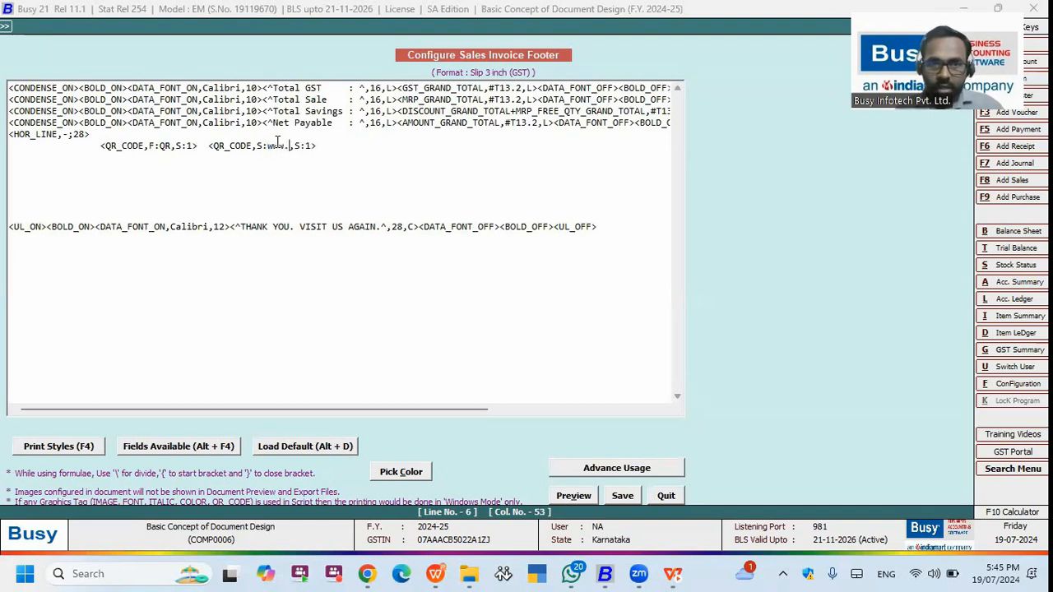
pyautogui.write('busy.in')
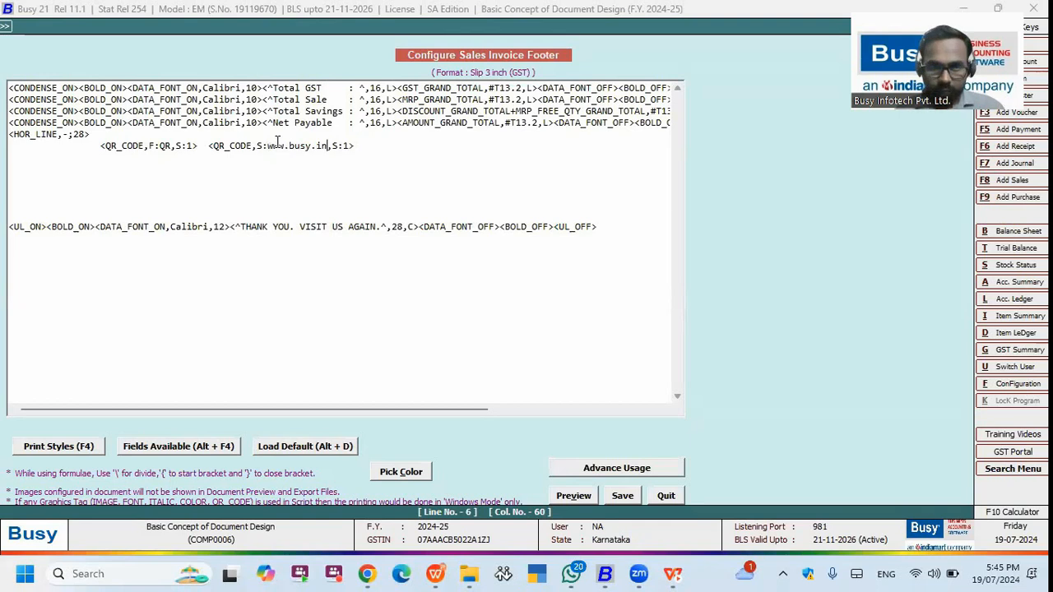
pyautogui.moveTo(202, 146); pyautogui.dragTo(362, 175)
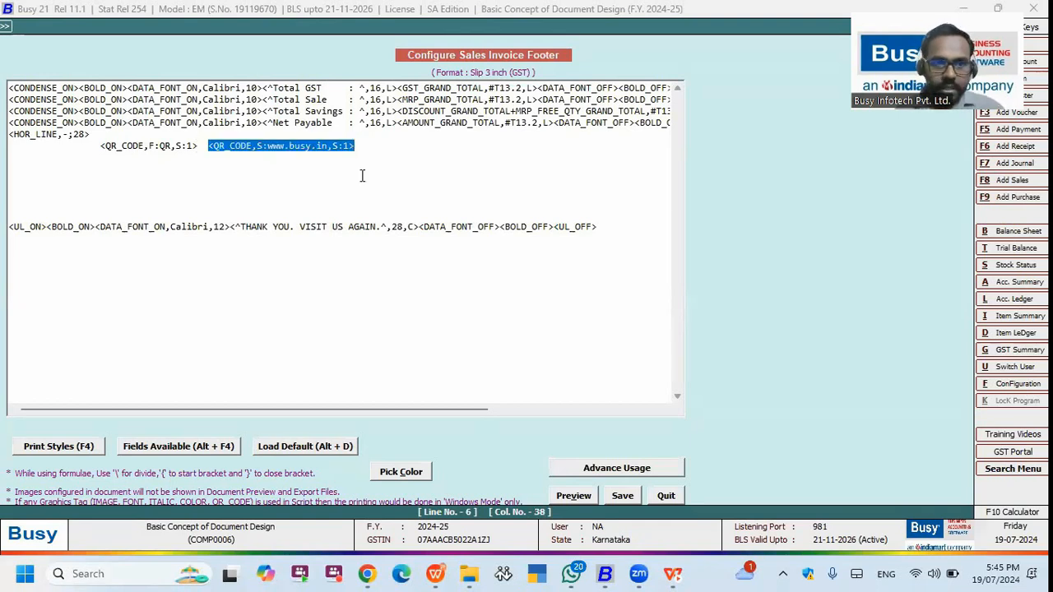
pyautogui.press('Delete')
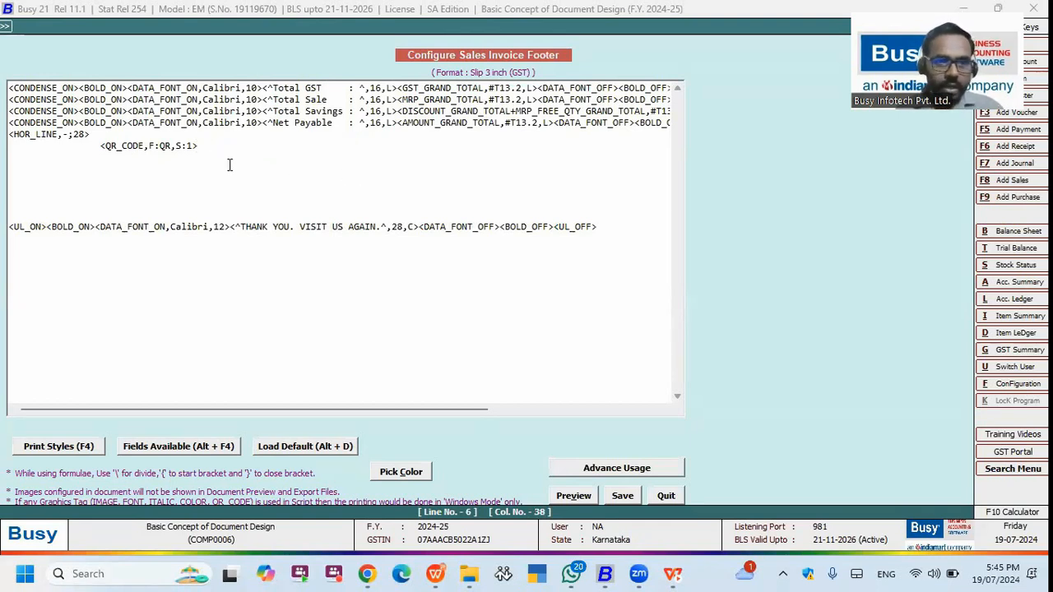
pyautogui.click(622, 496)
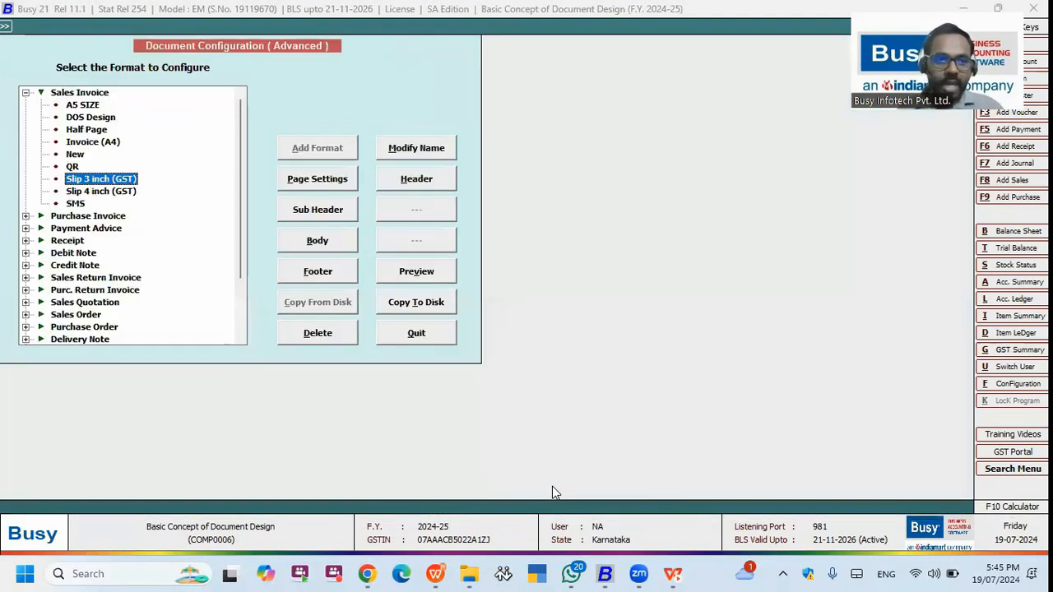
# Return to the sales voucher for Hand Bag for Womens and preview its sales invoice in the STANDARD format.
pyautogui.press('Escape')
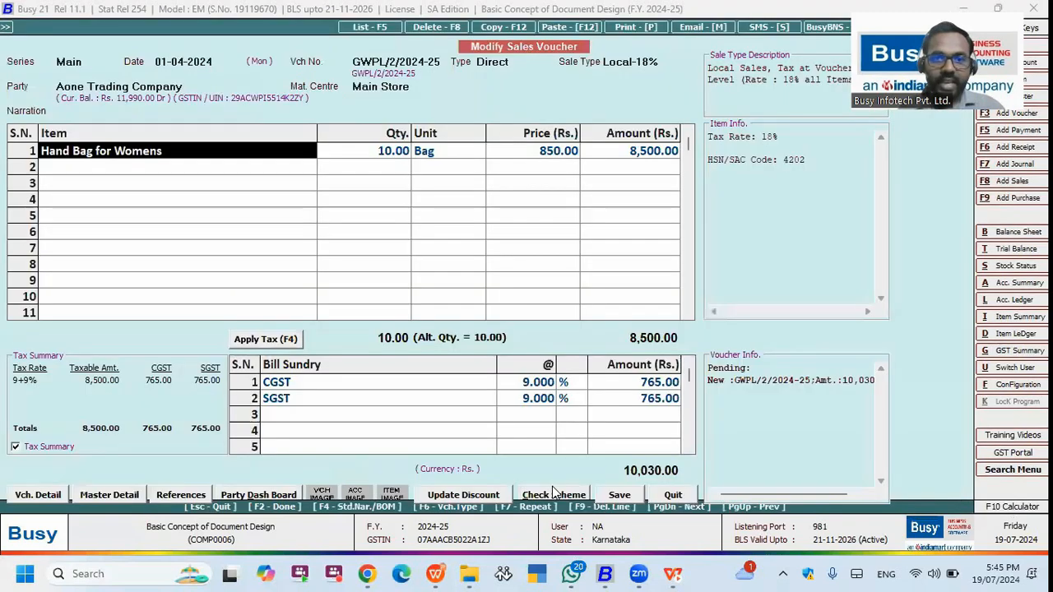
pyautogui.hotkey('alt', 'p')
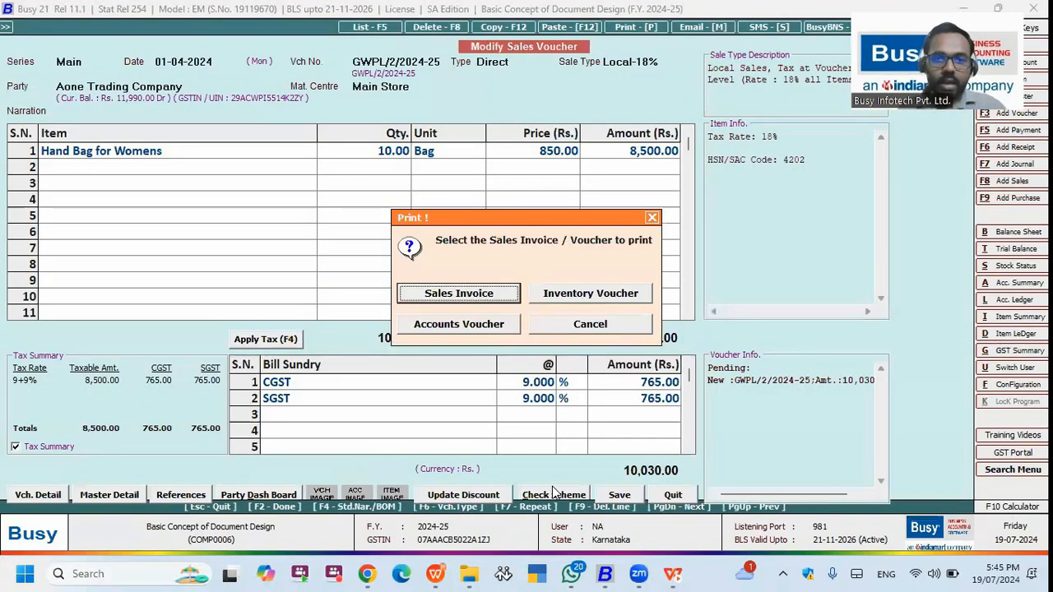
pyautogui.press('Escape')
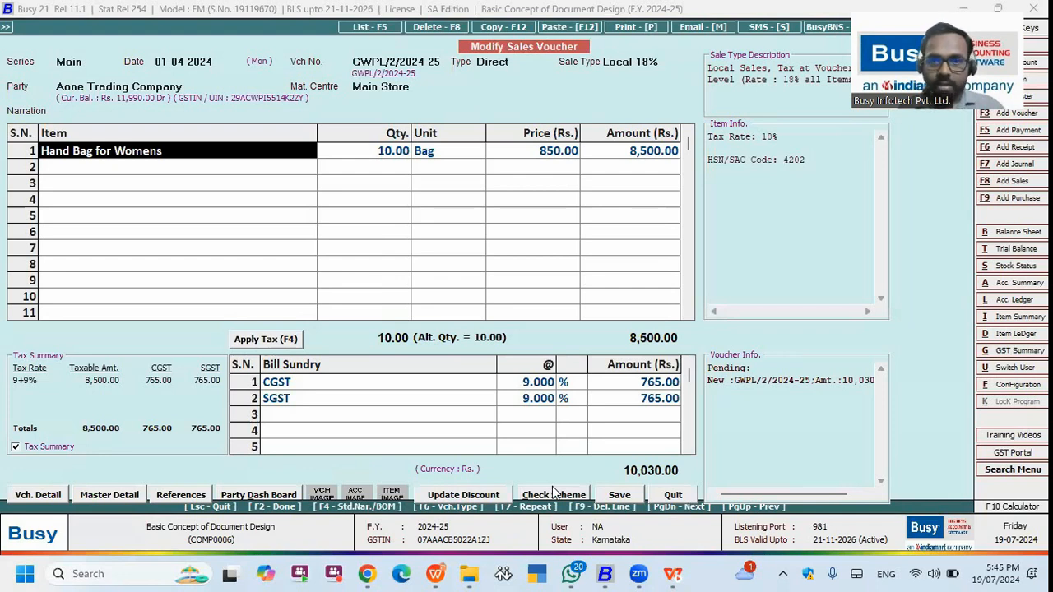
pyautogui.hotkey('alt', 'p')
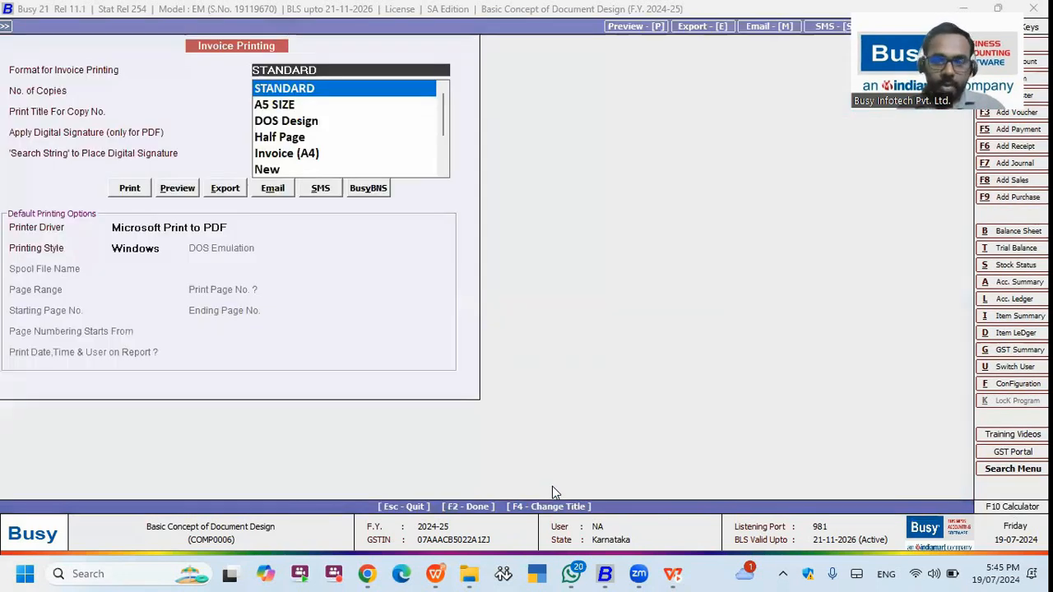
pyautogui.hotkey('alt', 'p')
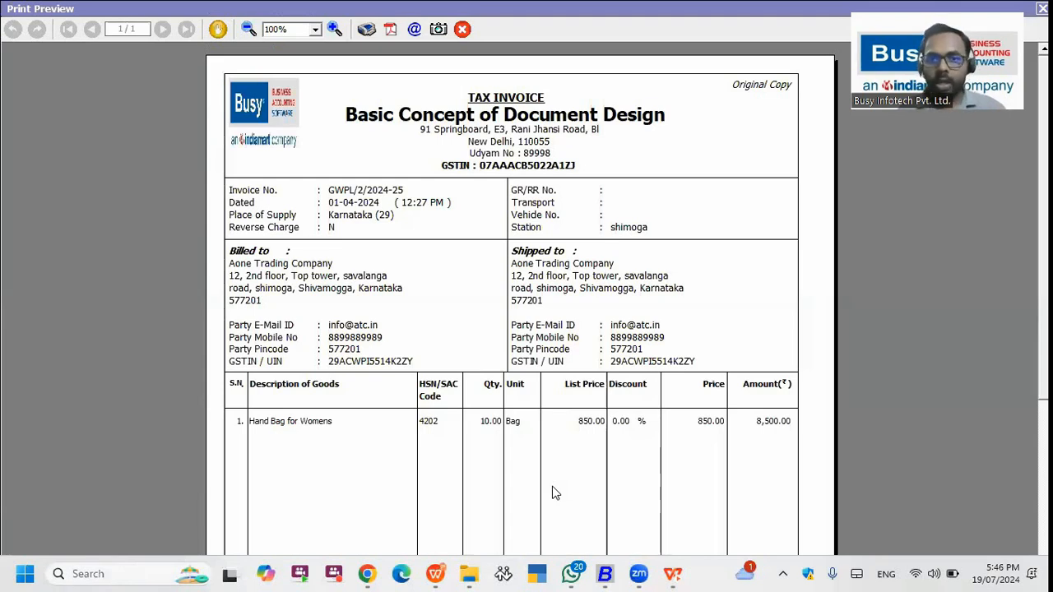
# Examine the standard tax invoice preview from the header to the totals and footer, and close it.
pyautogui.scroll(-1, 526, 296)
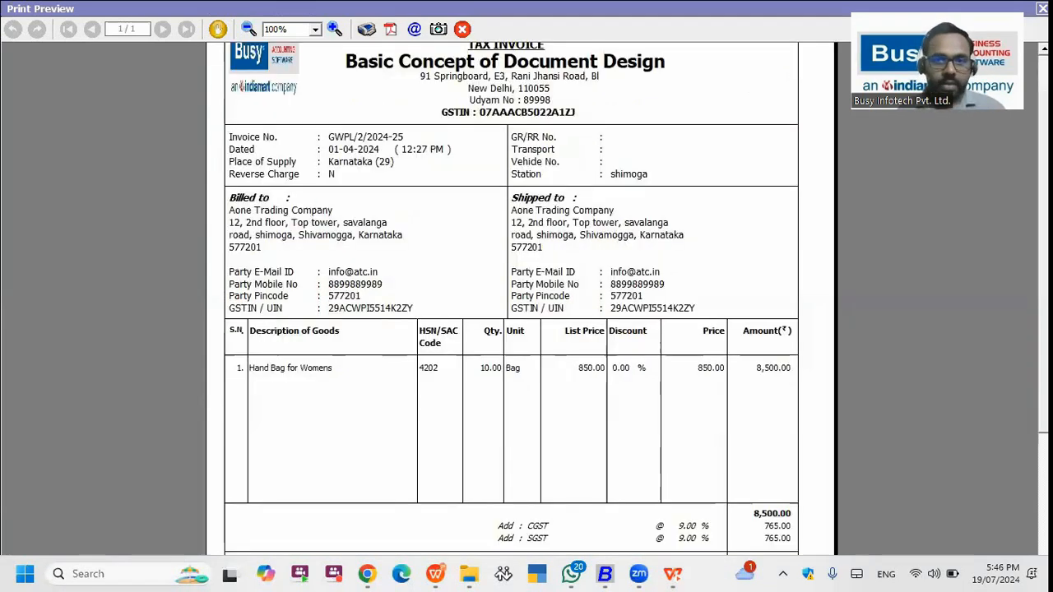
pyautogui.scroll(-1, 510, 296)
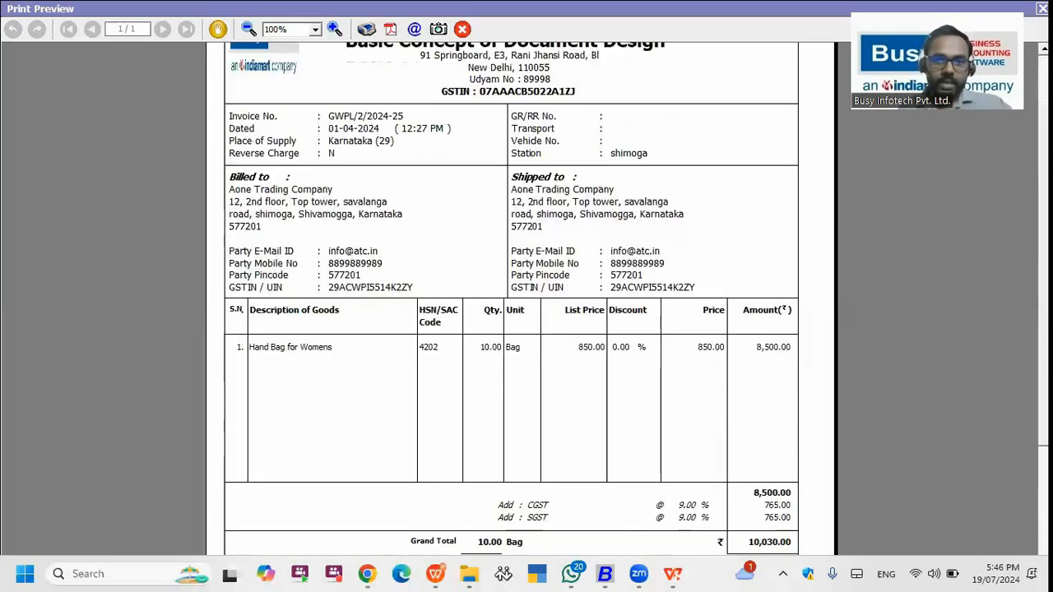
pyautogui.scroll(1, 527, 296)
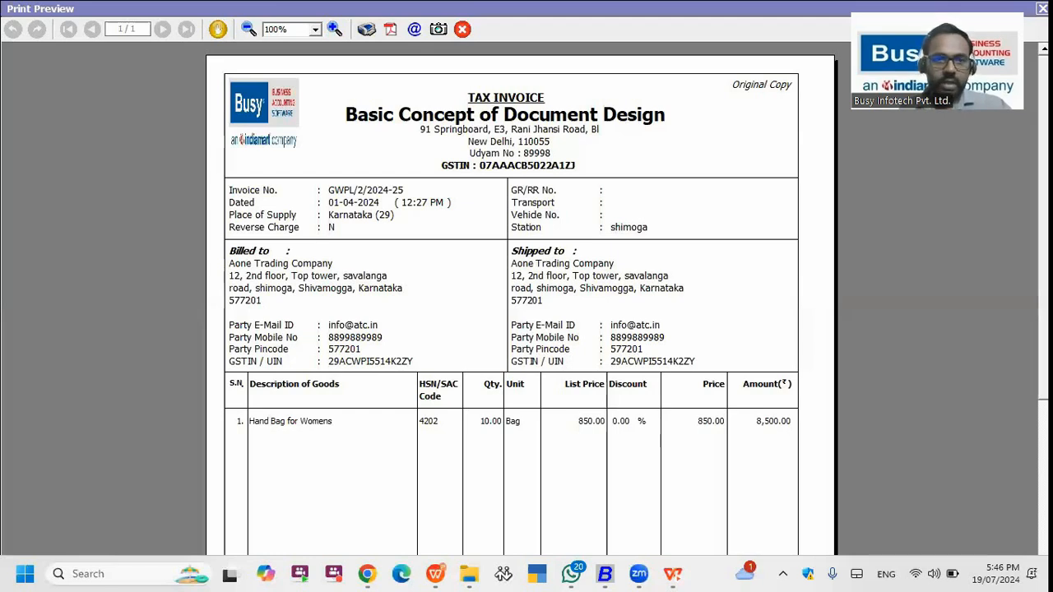
pyautogui.scroll(-1, 526, 296)
pyautogui.scroll(-1, 527, 296)
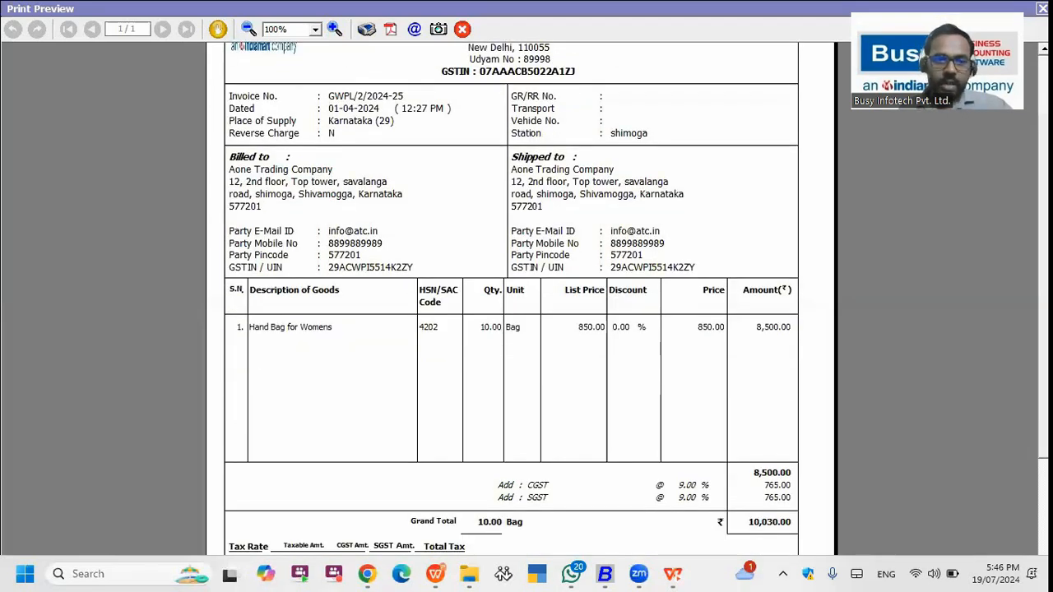
pyautogui.scroll(-2, 510, 296)
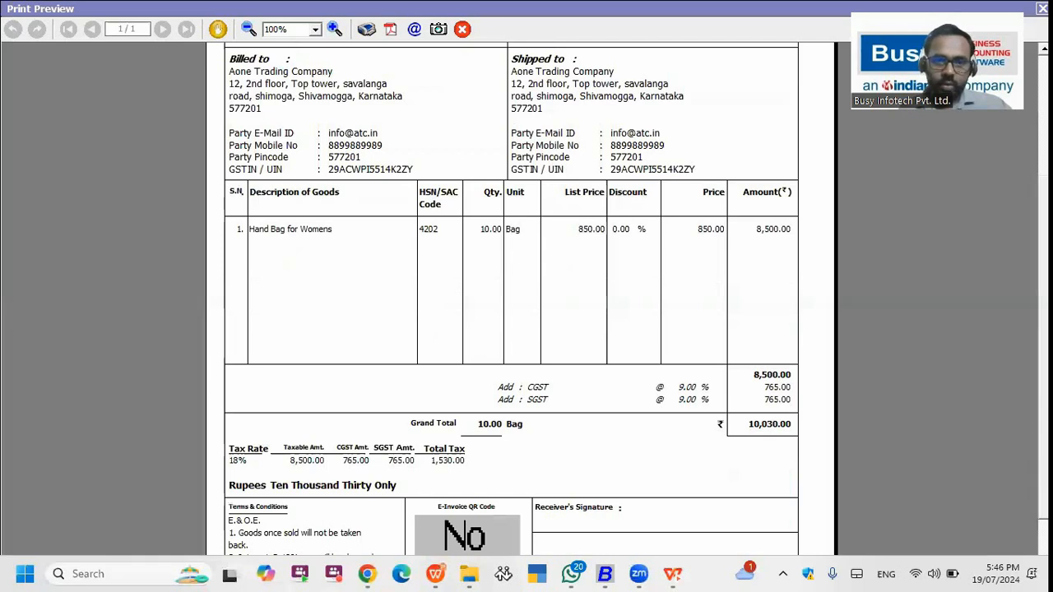
pyautogui.scroll(-1, 510, 296)
pyautogui.scroll(-1, 510, 296)
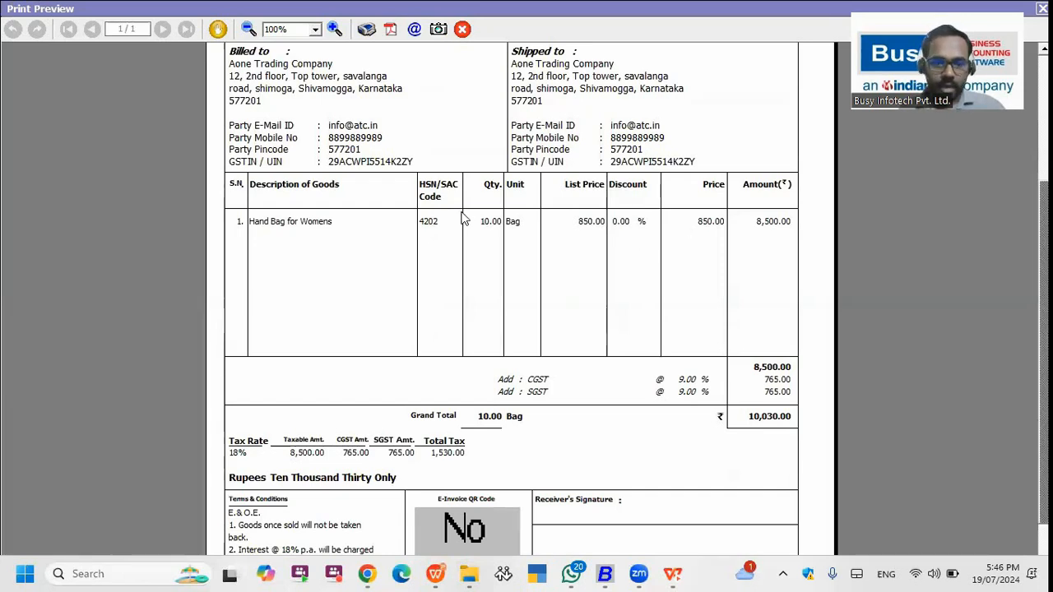
pyautogui.press('Escape')
# Open the standard sales invoice printing configuration and set the body to Self Configured, opening its body items configuration.
pyautogui.hotkey('alt', 'f')
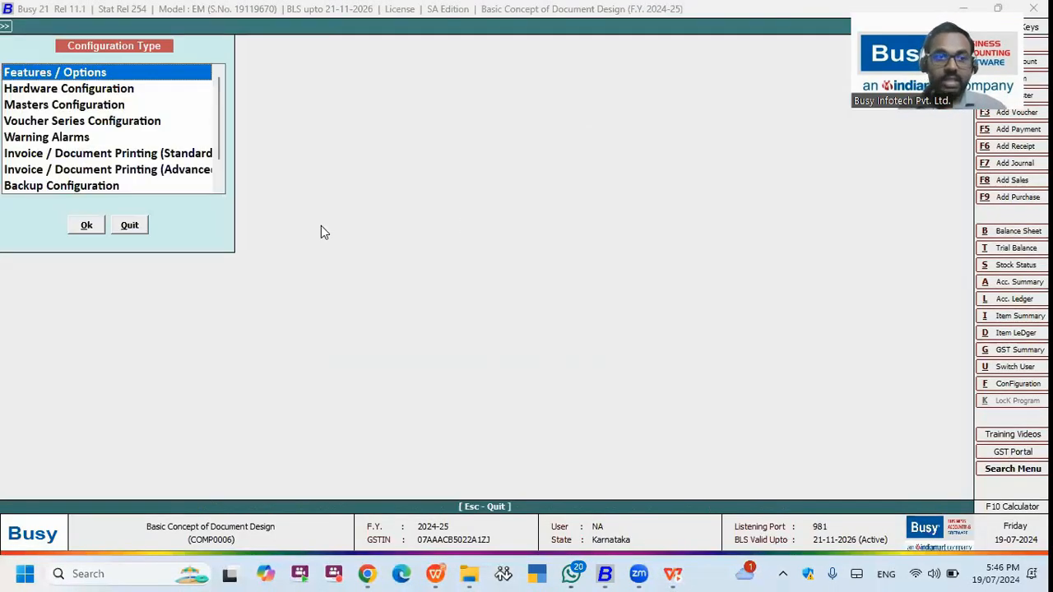
pyautogui.doubleClick(189, 154)
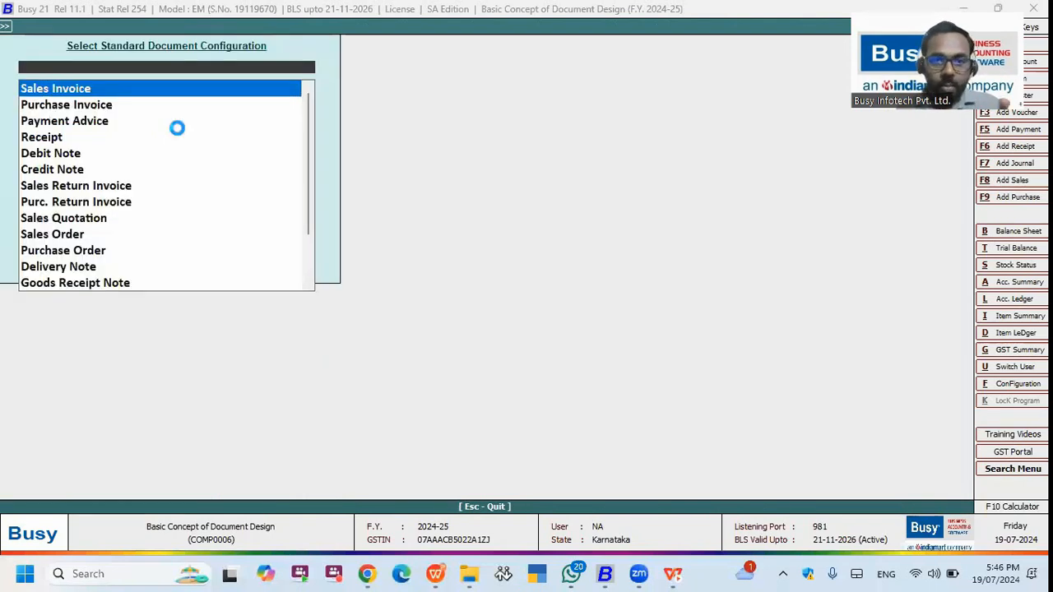
pyautogui.press('Return')
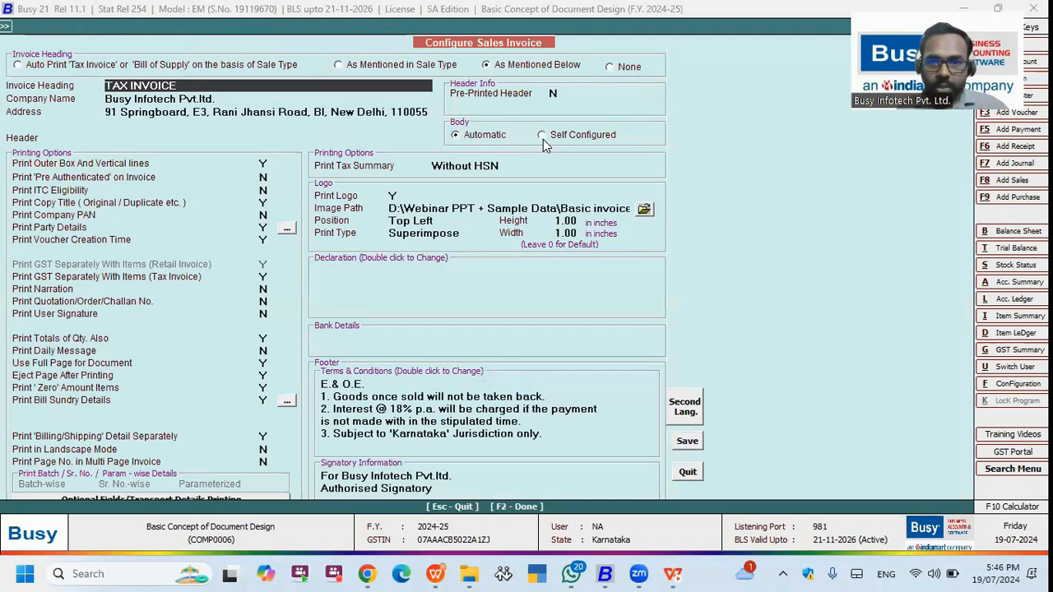
pyautogui.click(543, 136)
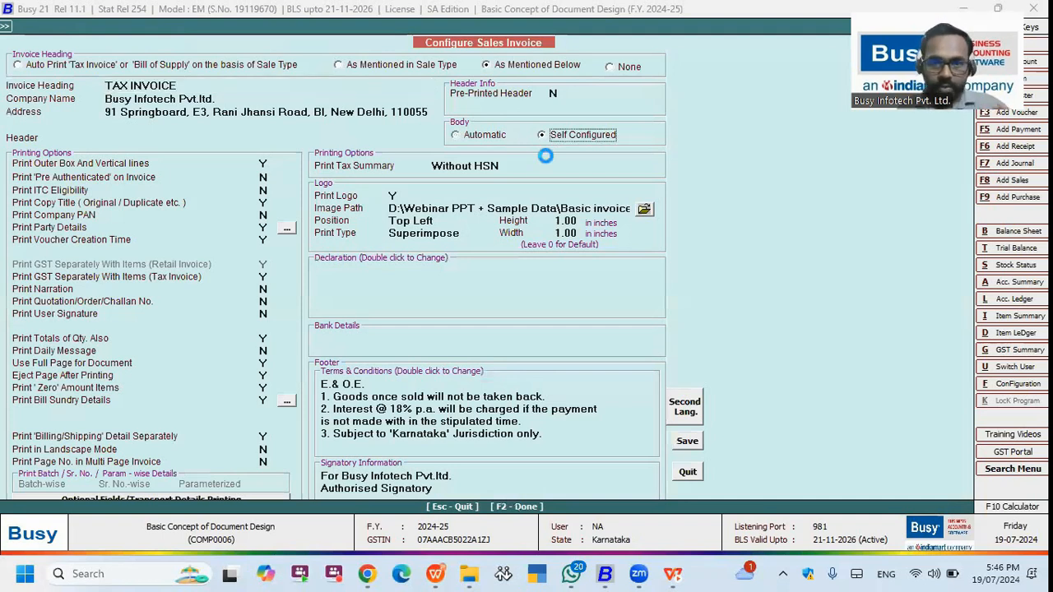
pyautogui.press('Return')
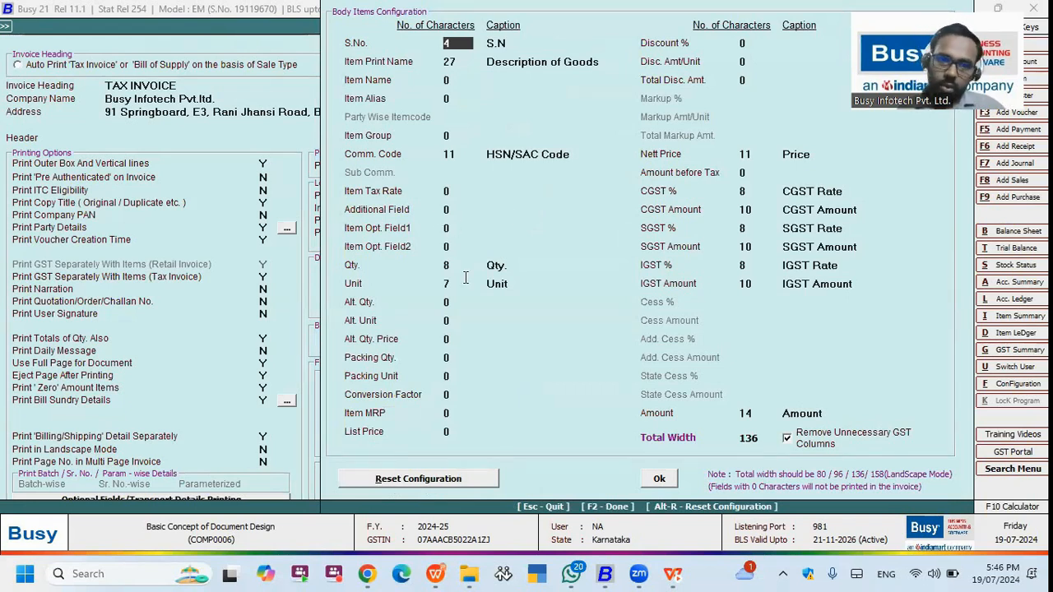
# Add an Item MRP column 12 characters wide to the invoice body and try to accept the configuration.
pyautogui.click(449, 413)
pyautogui.write('12')
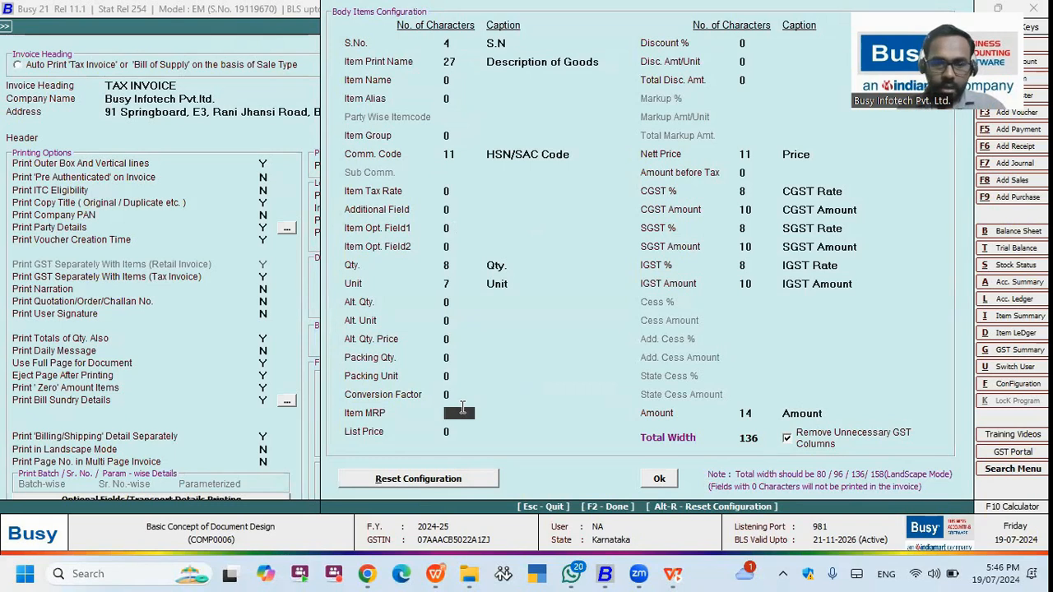
pyautogui.press('Return')
pyautogui.click(465, 415)
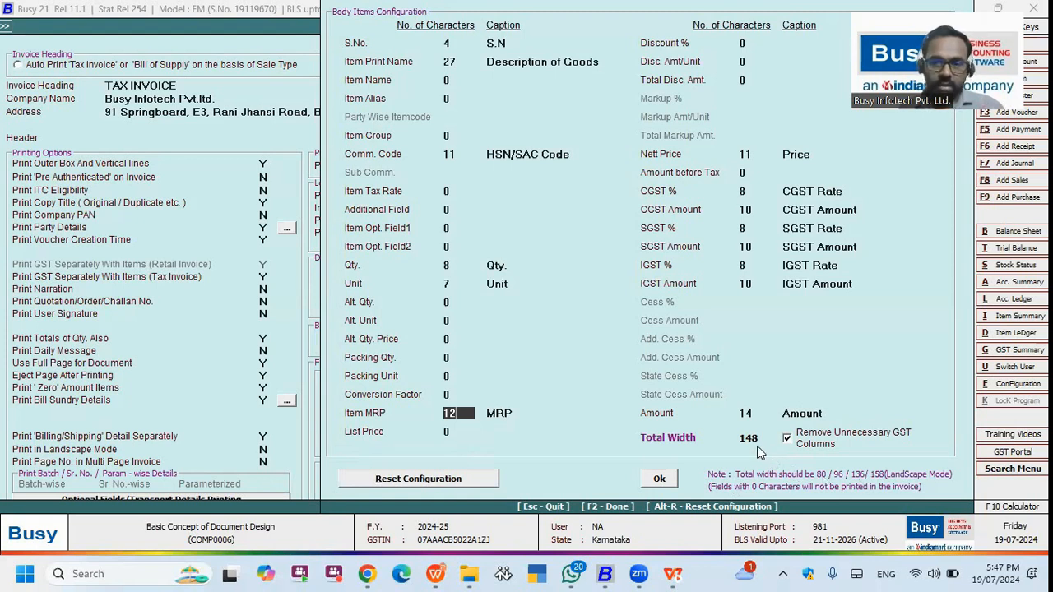
pyautogui.click(668, 479)
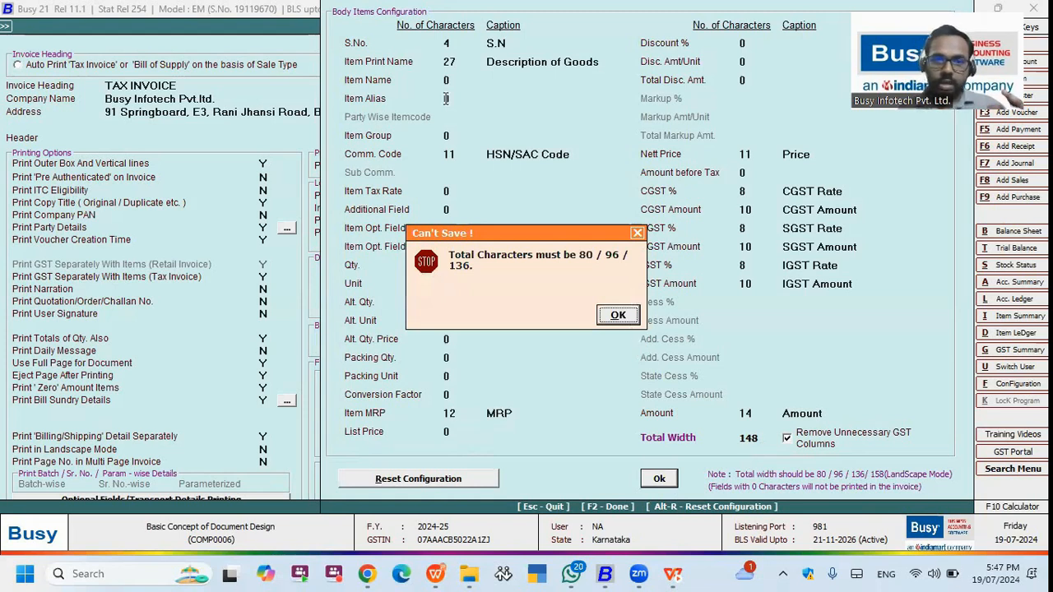
pyautogui.press('Return')
# Set the Item Print Name column to 15 characters, then save the body items and sales invoice configuration.
pyautogui.click(466, 61)
pyautogui.press('BackSpace')
pyautogui.press('BackSpace')
pyautogui.write('14')
pyautogui.press('Return')
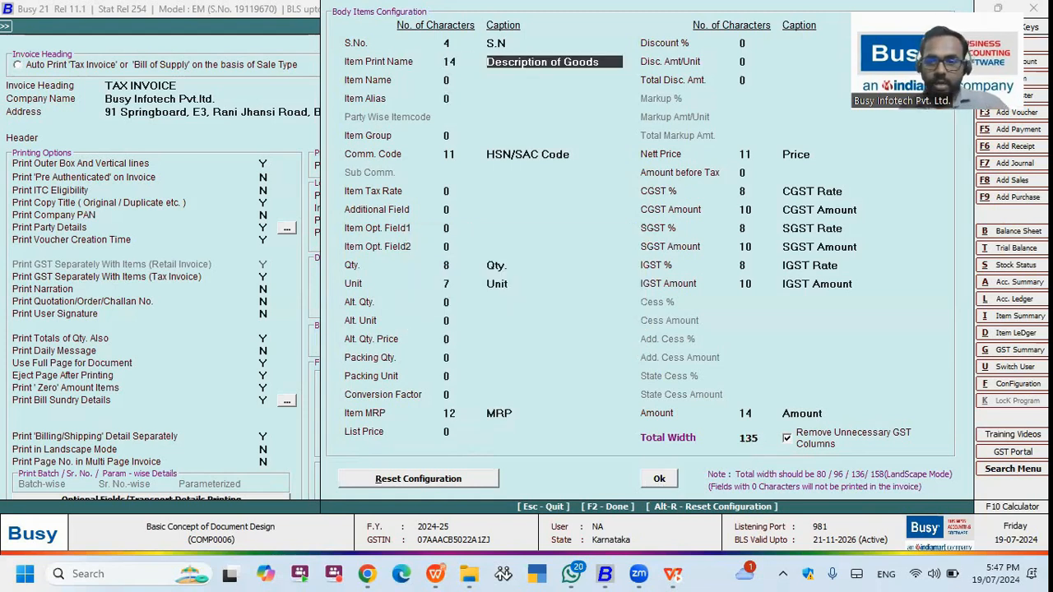
pyautogui.click(445, 65)
pyautogui.press('BackSpace')
pyautogui.write('5')
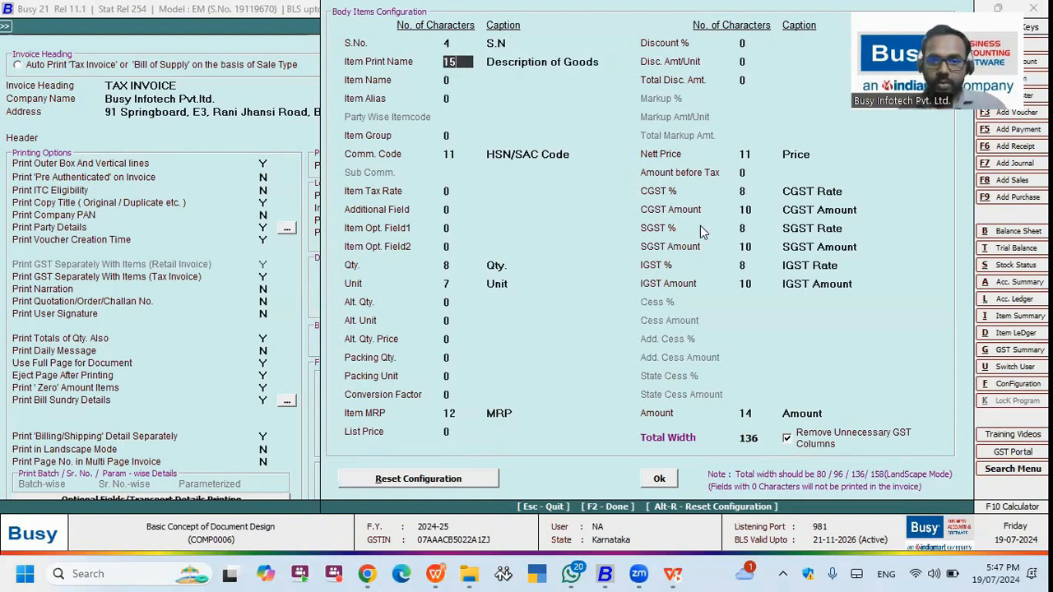
pyautogui.click(668, 480)
pyautogui.press('F2')
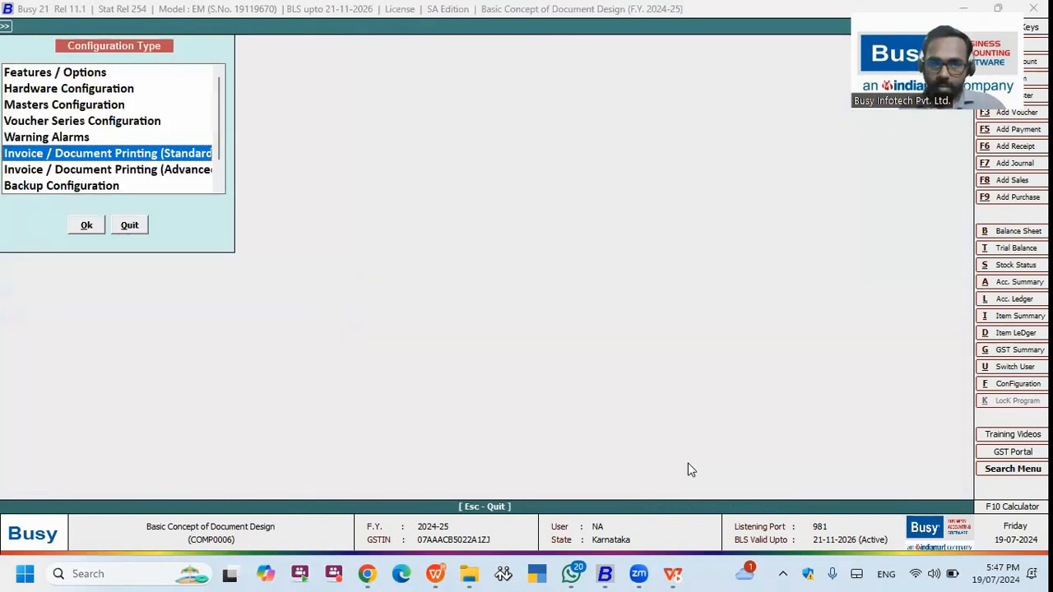
pyautogui.press('Escape')
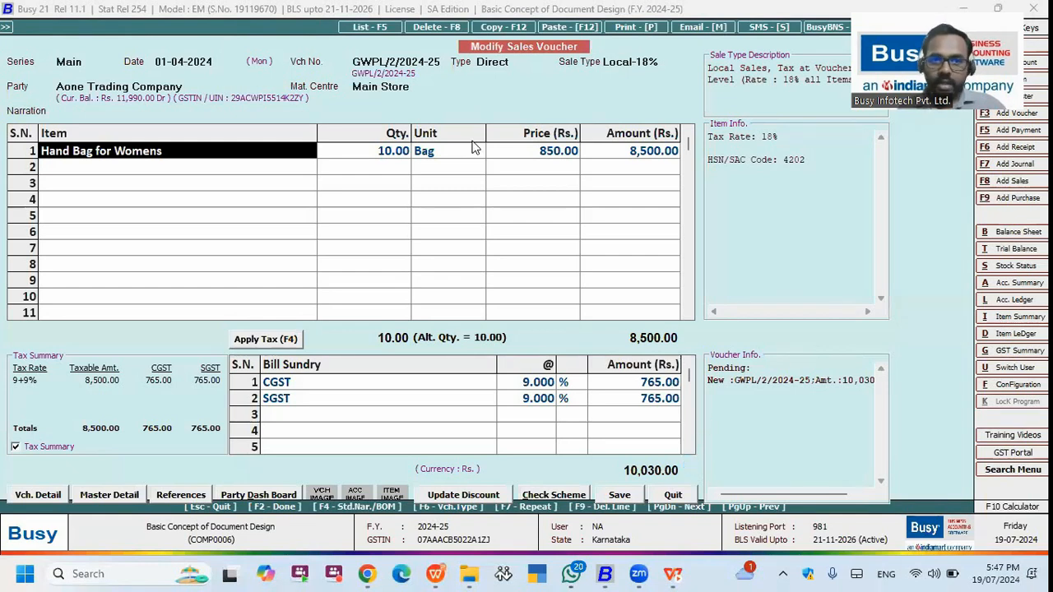
# Preview the Hand Bag for Womens sales voucher in the STANDARD format, examine the body columns and footer, and close the preview.
pyautogui.hotkey('alt', 'p')
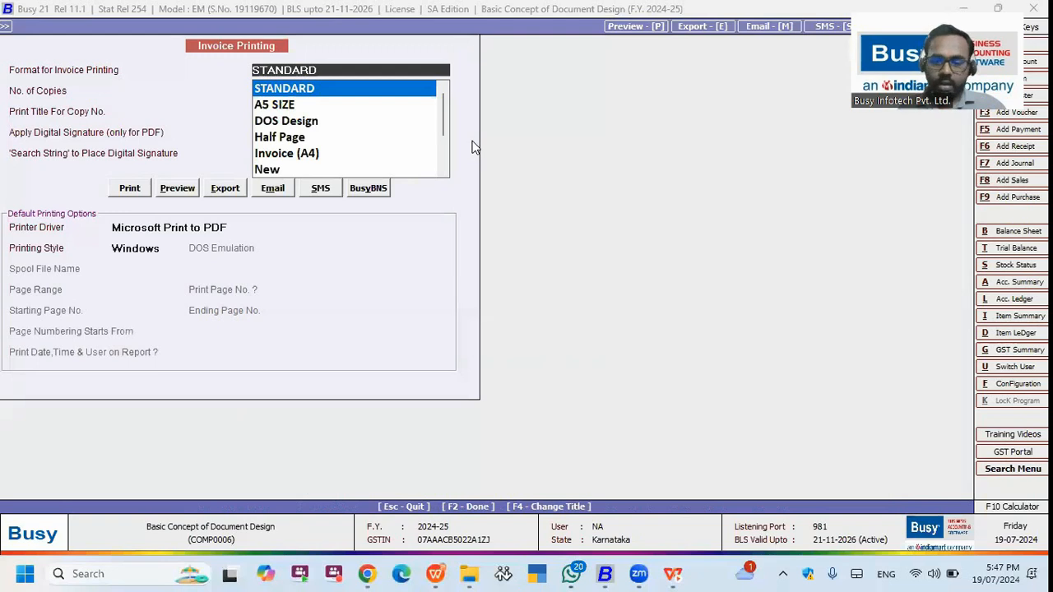
pyautogui.press('Return')
pyautogui.press('F2')
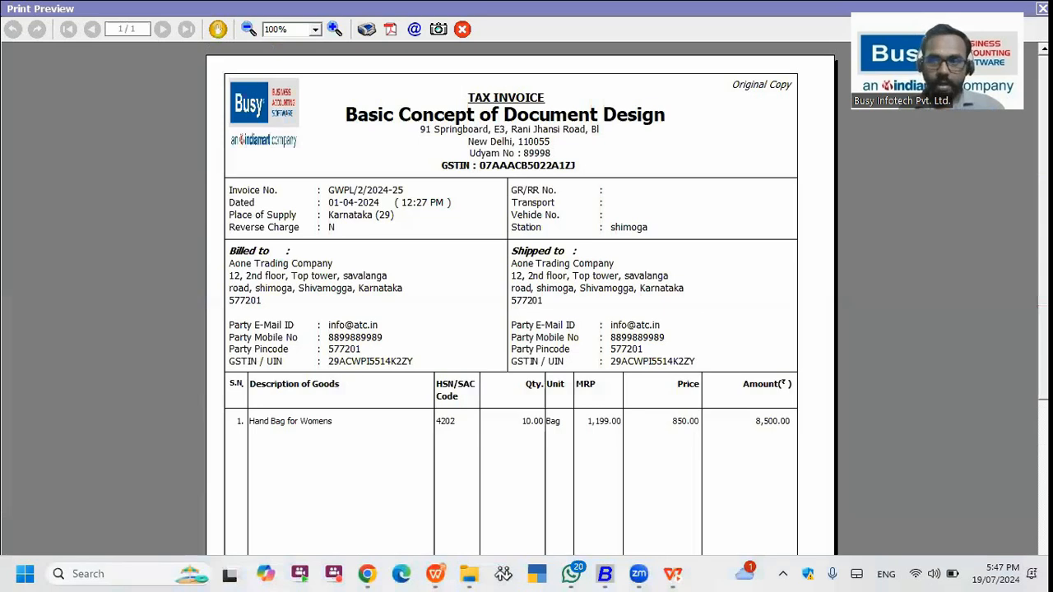
pyautogui.scroll(-3, 510, 329)
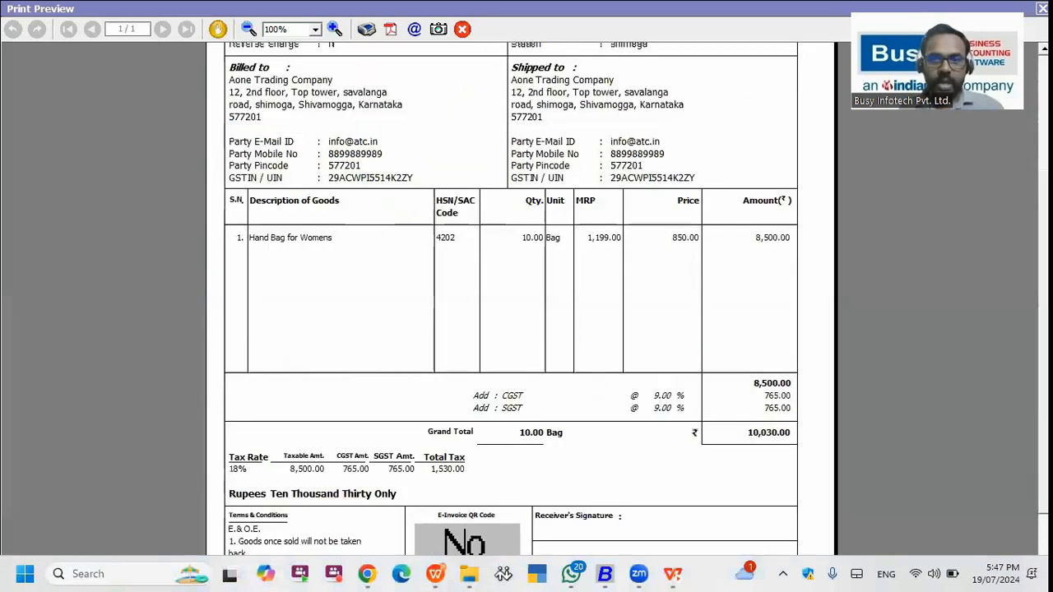
pyautogui.scroll(2, 510, 296)
pyautogui.scroll(-3, 510, 296)
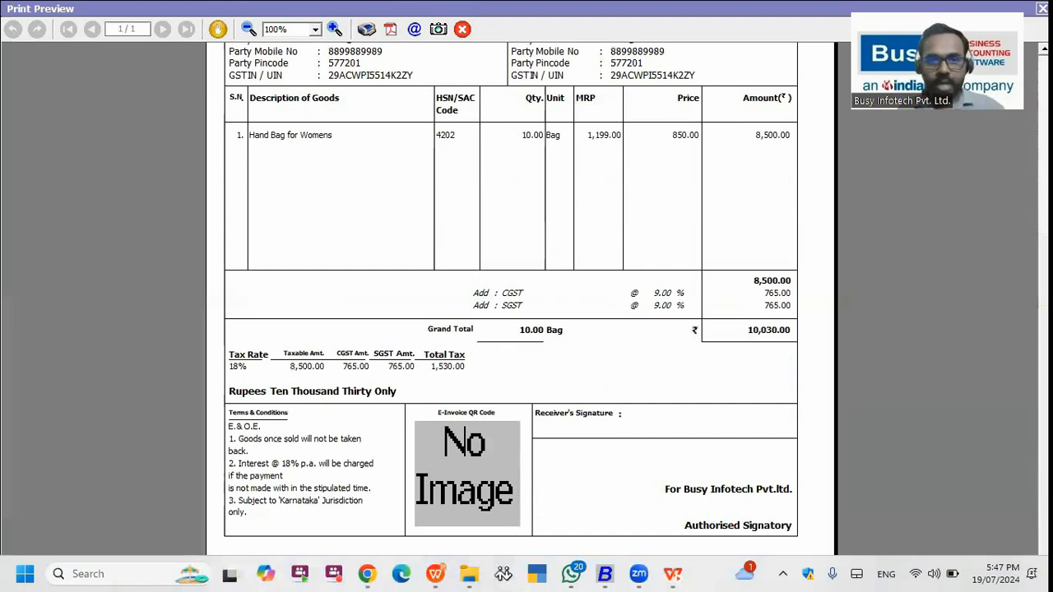
pyautogui.scroll(3, 510, 296)
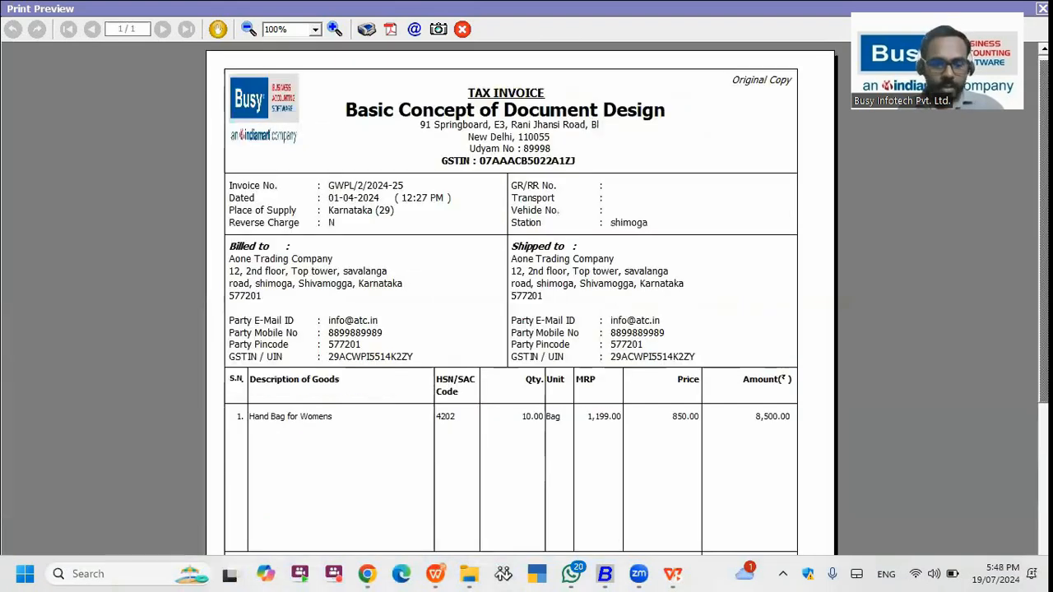
pyautogui.press('Escape')
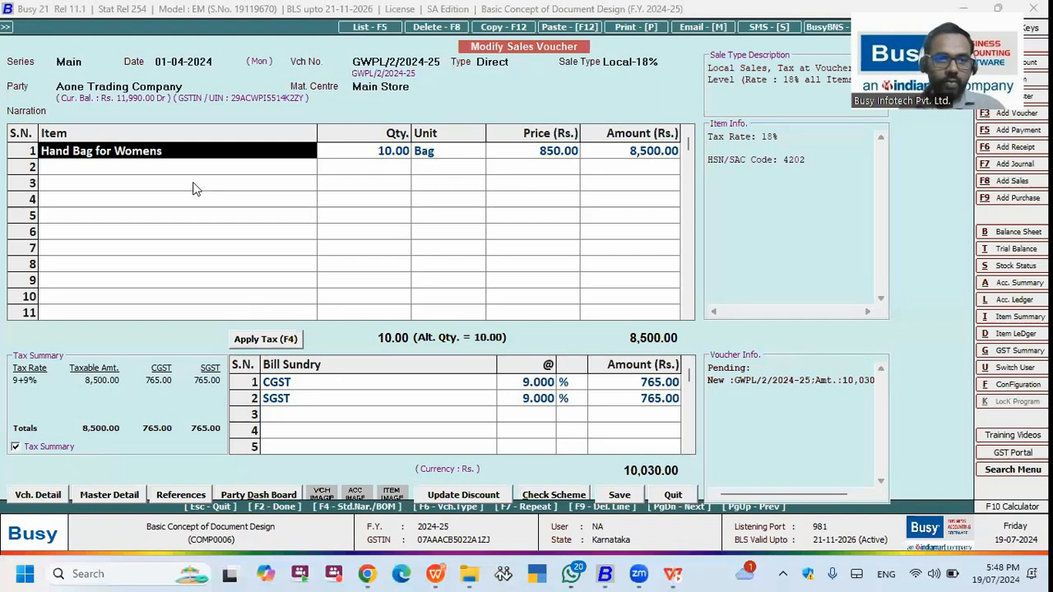
# Reopen the standard Sales Invoice configuration and set Print Narration to Y.
pyautogui.press('Escape')
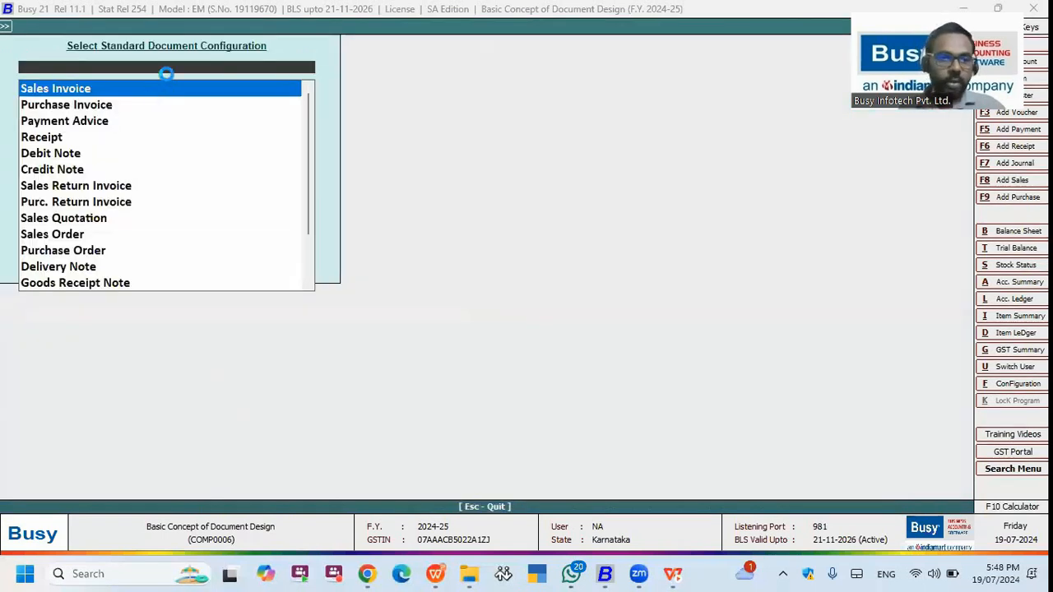
pyautogui.press('Return')
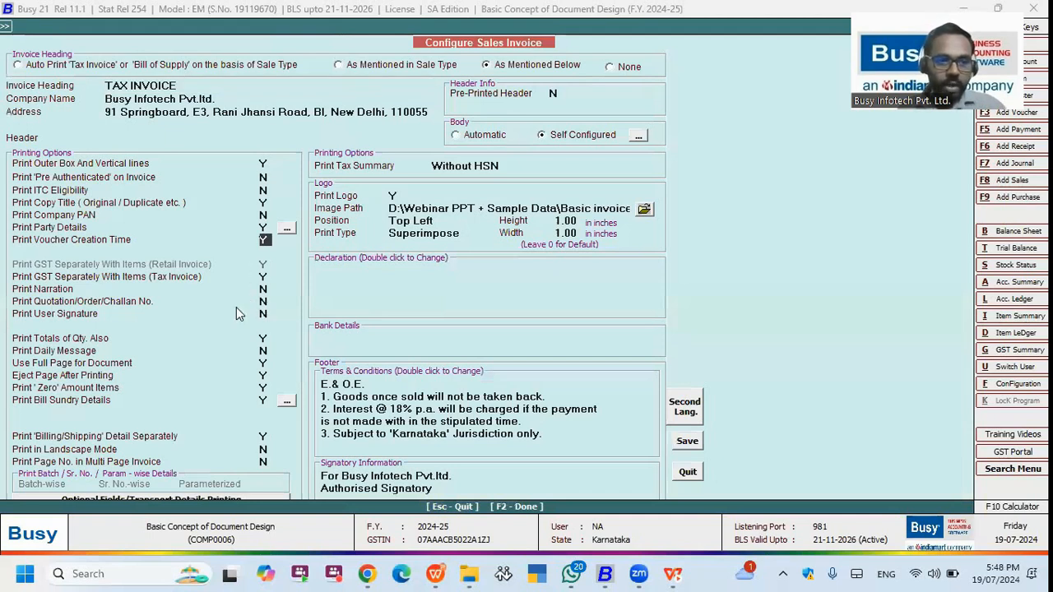
pyautogui.click(264, 315)
pyautogui.click(264, 291)
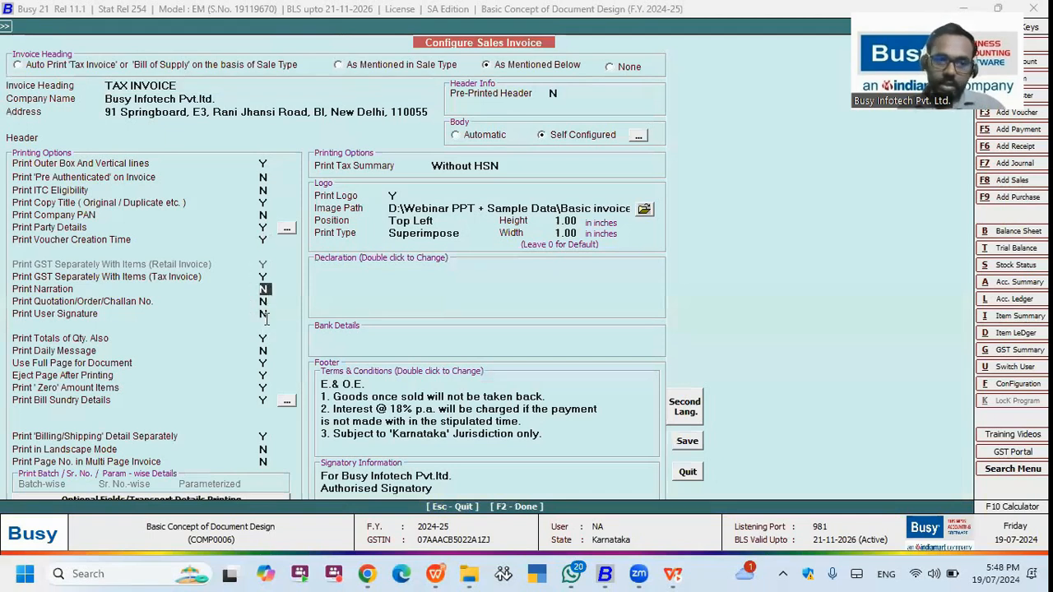
pyautogui.press('y')
# Enter "Bank Details : SBI BANK" as the invoice's bank details and "Declaration" as its declaration text.
pyautogui.click(319, 339)
pyautogui.write('Bank Det')
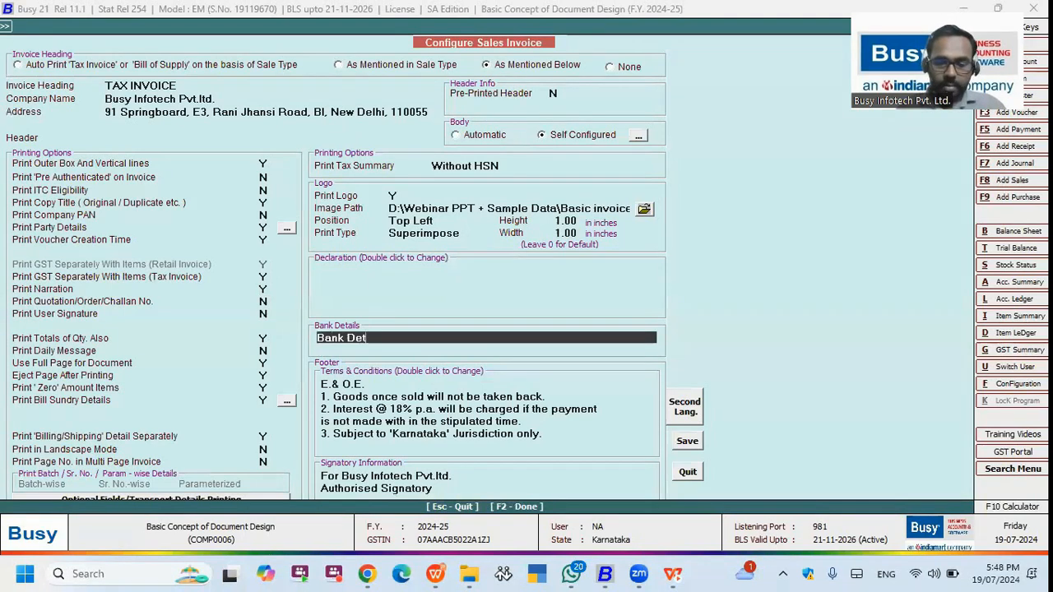
pyautogui.write('ails :')
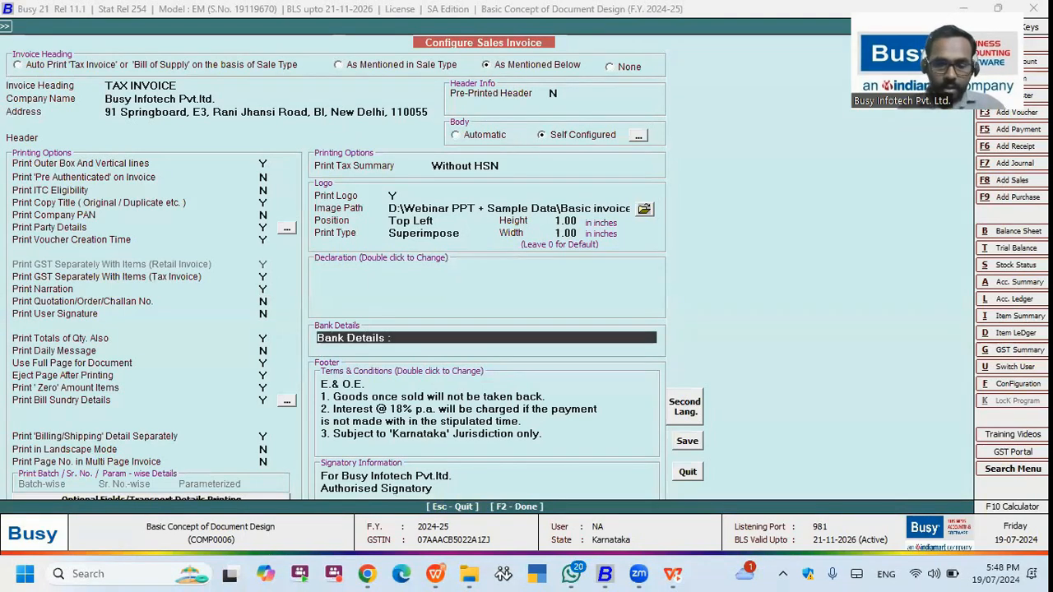
pyautogui.write(' SBI BANK')
pyautogui.press('BackSpace')
pyautogui.press('BackSpace')
pyautogui.press('BackSpace')
pyautogui.write('AB')
pyautogui.press('BackSpace')
pyautogui.write('NK')
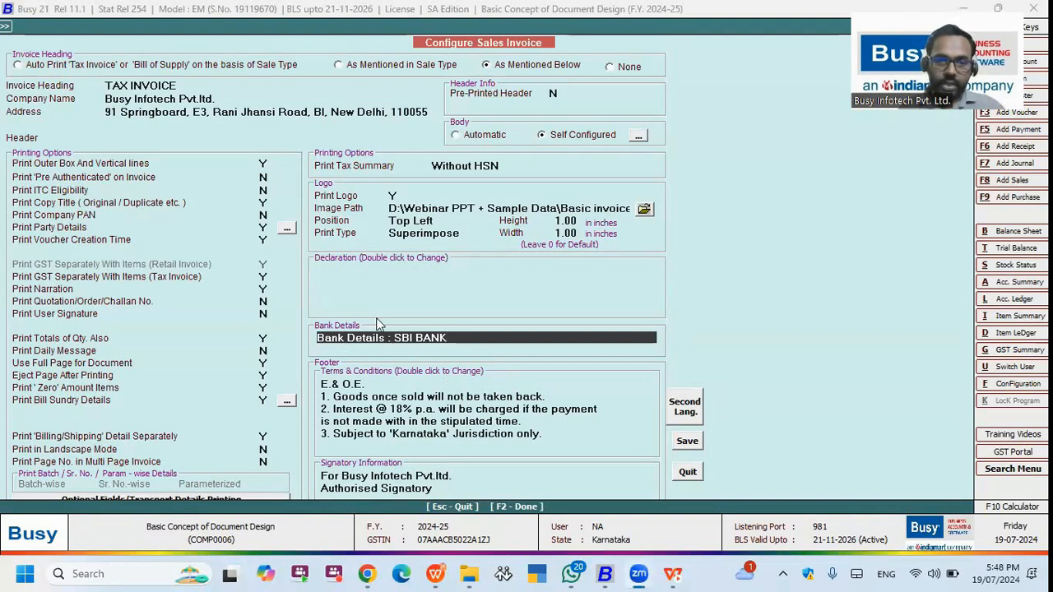
pyautogui.press('Up')
pyautogui.write('Declaration')
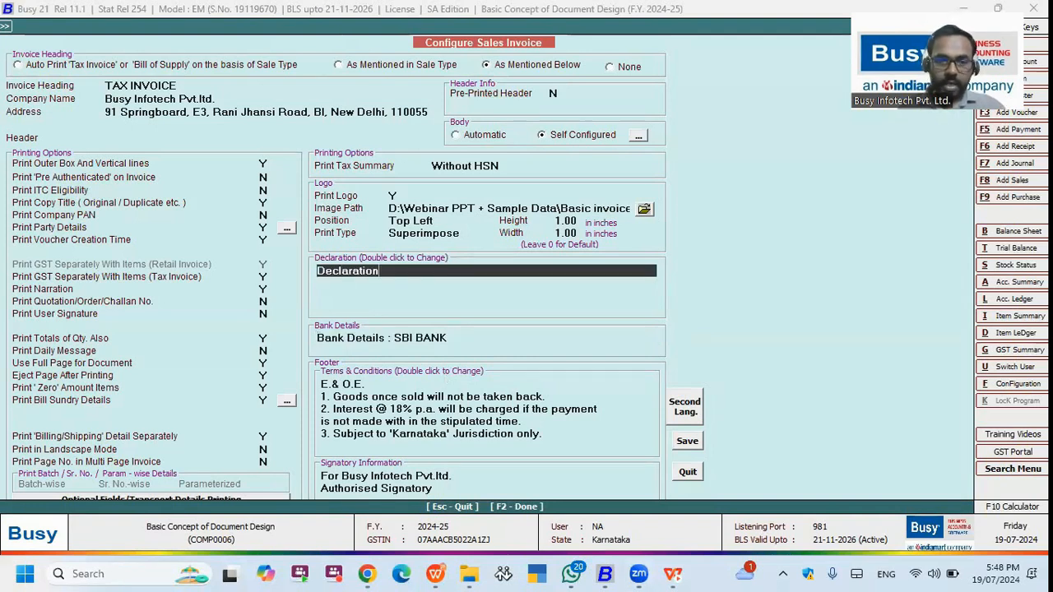
# Clear the logo image path, and set voucher optional fields printing to As Mentioned Below with Optional Fields 1, 2, 3 and 5.
pyautogui.click(651, 211)
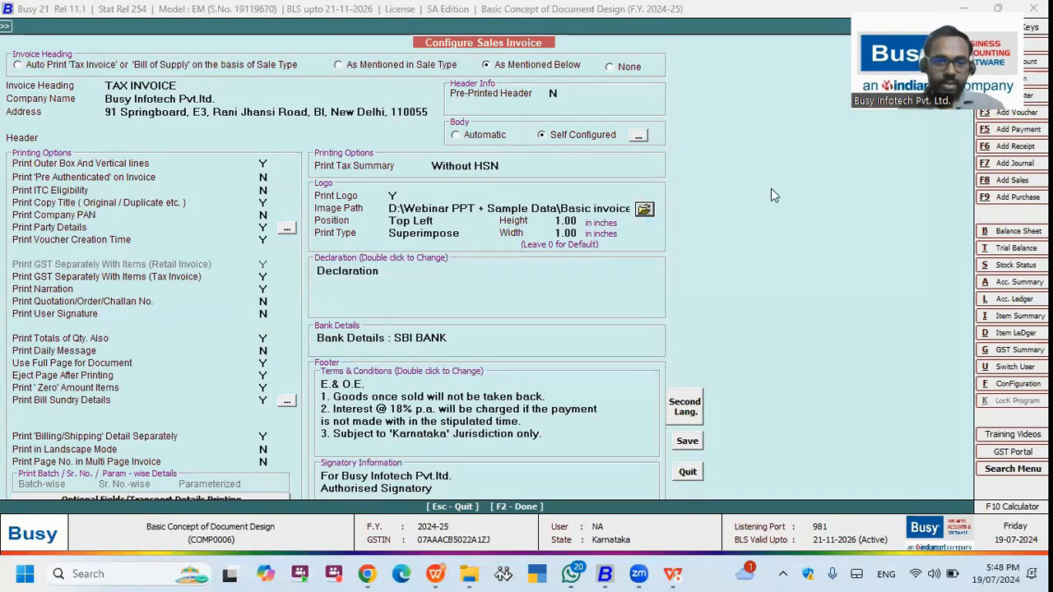
pyautogui.click(806, 172)
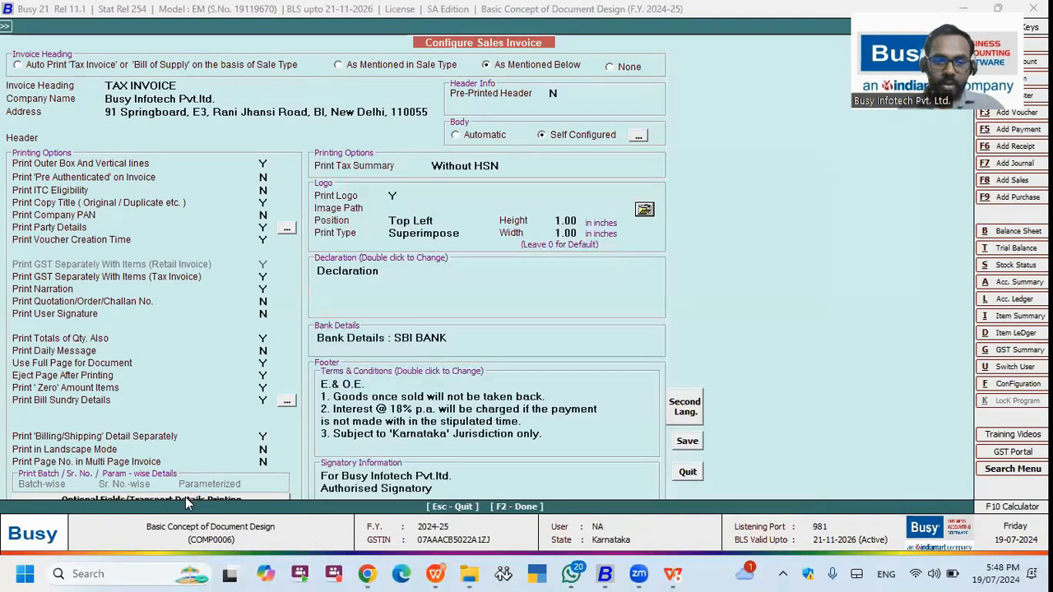
pyautogui.click(196, 498)
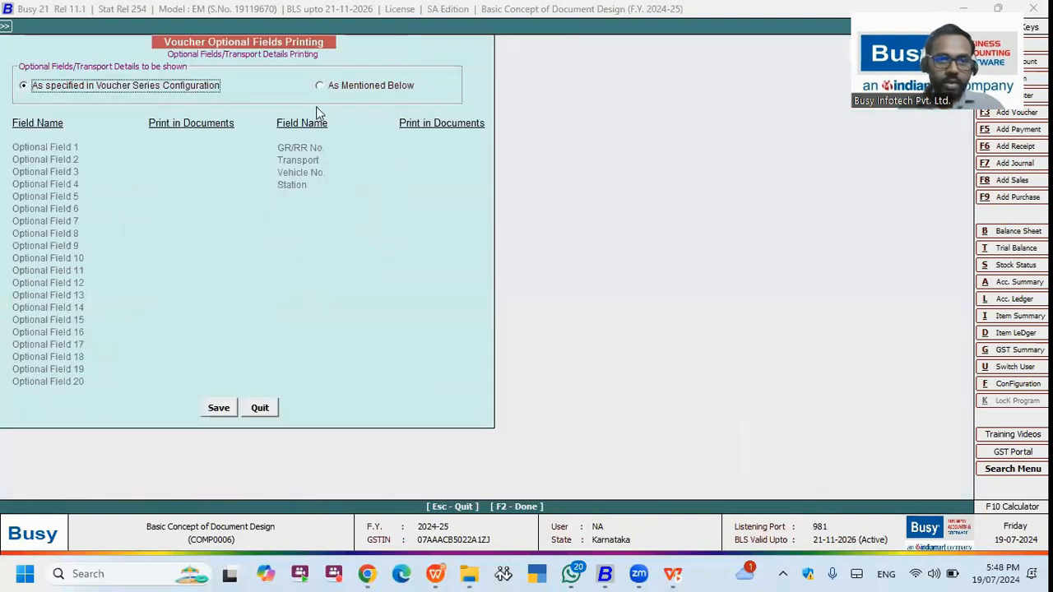
pyautogui.click(323, 87)
pyautogui.click(183, 148)
pyautogui.click(185, 160)
pyautogui.click(184, 173)
pyautogui.click(183, 196)
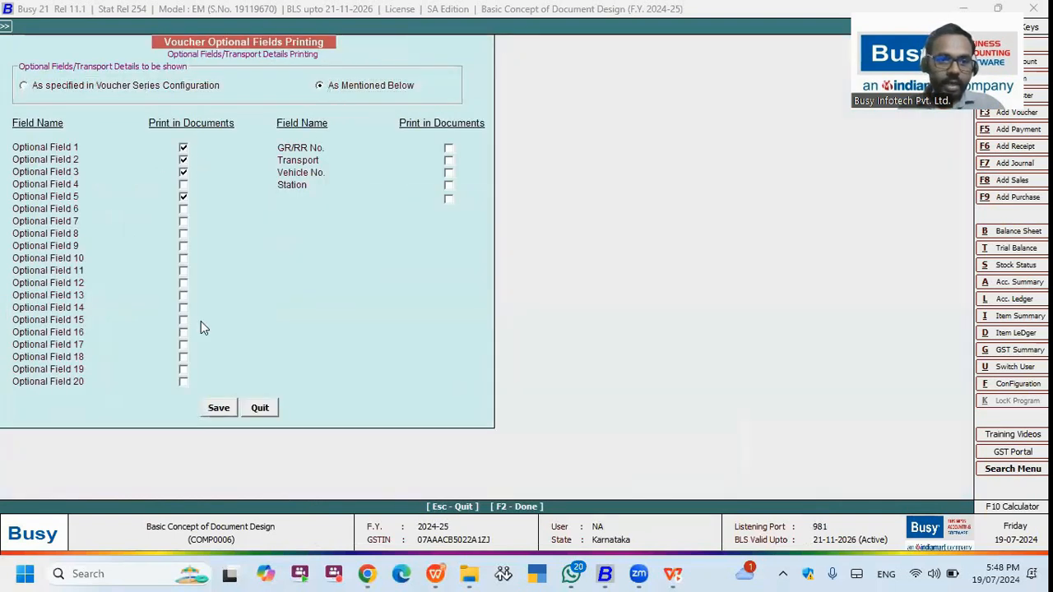
pyautogui.click(218, 411)
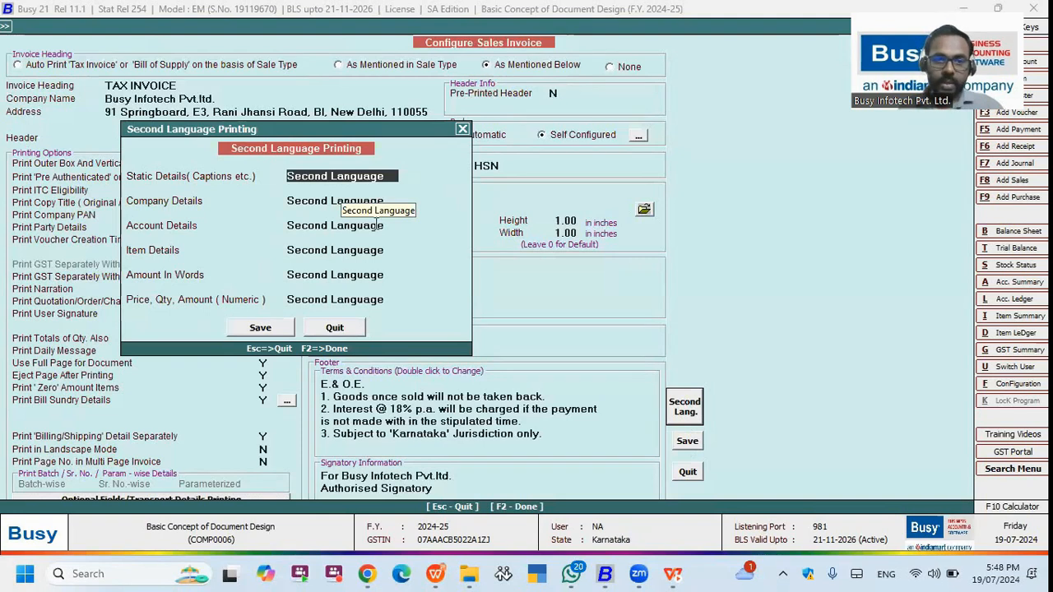
# Save the second language printing settings, and save the sales invoice configuration with Print Logo set to N.
pyautogui.click(288, 329)
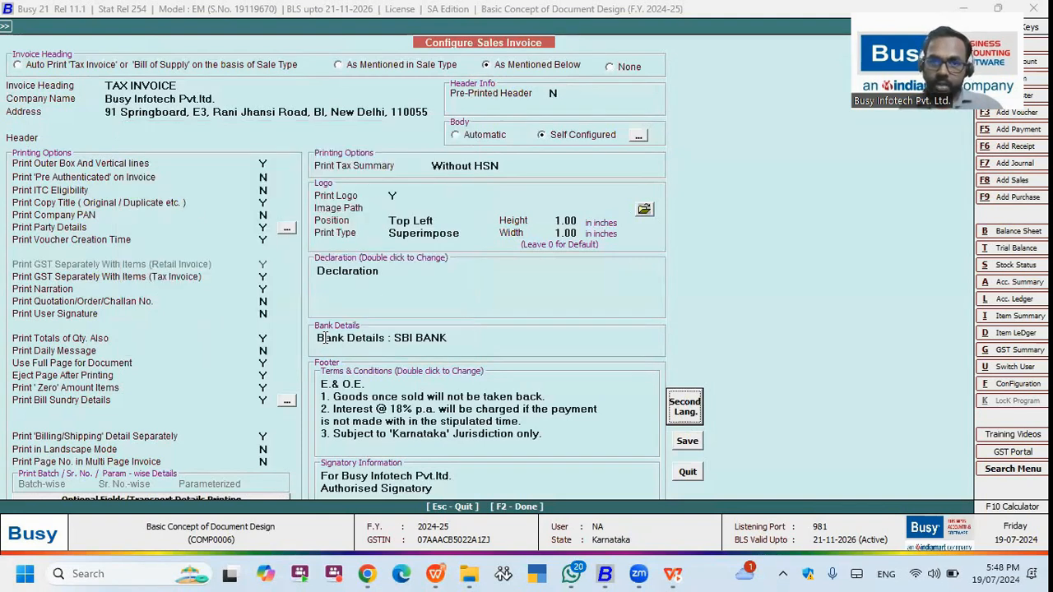
pyautogui.click(684, 444)
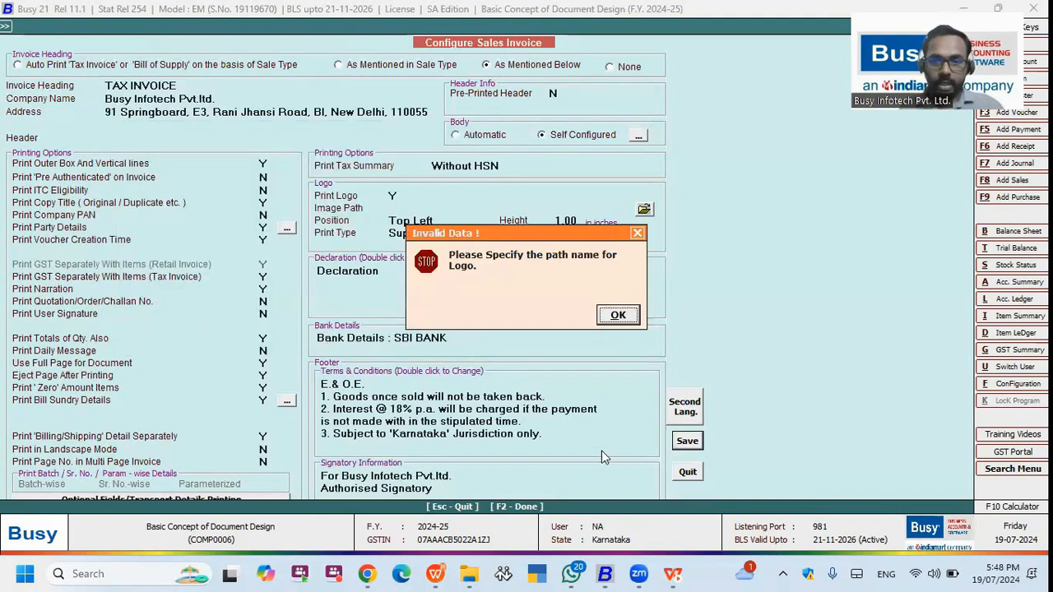
pyautogui.click(621, 317)
pyautogui.click(802, 172)
pyautogui.click(398, 197)
pyautogui.press('n')
pyautogui.click(687, 441)
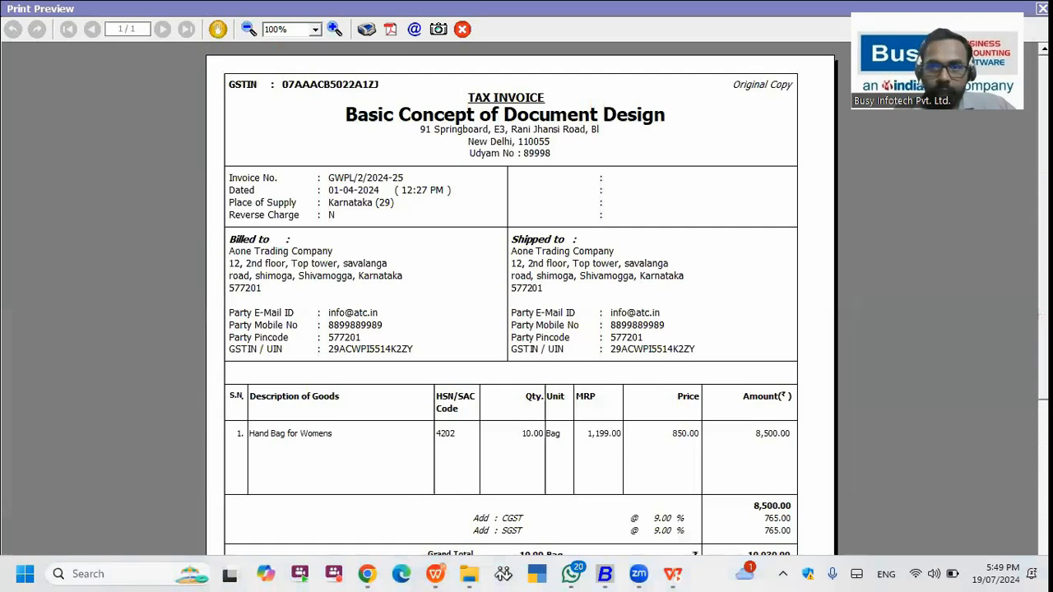
# Examine the STANDARD tax invoice preview for the header, declaration and bank details, and close it.
pyautogui.scroll(-5, 460, 456)
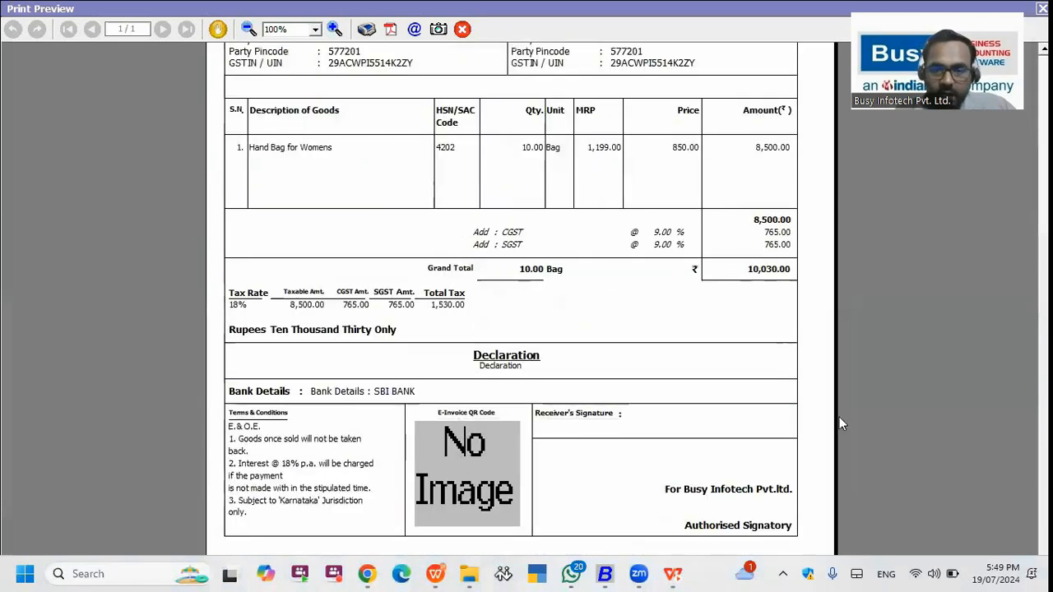
pyautogui.scroll(5, 465, 432)
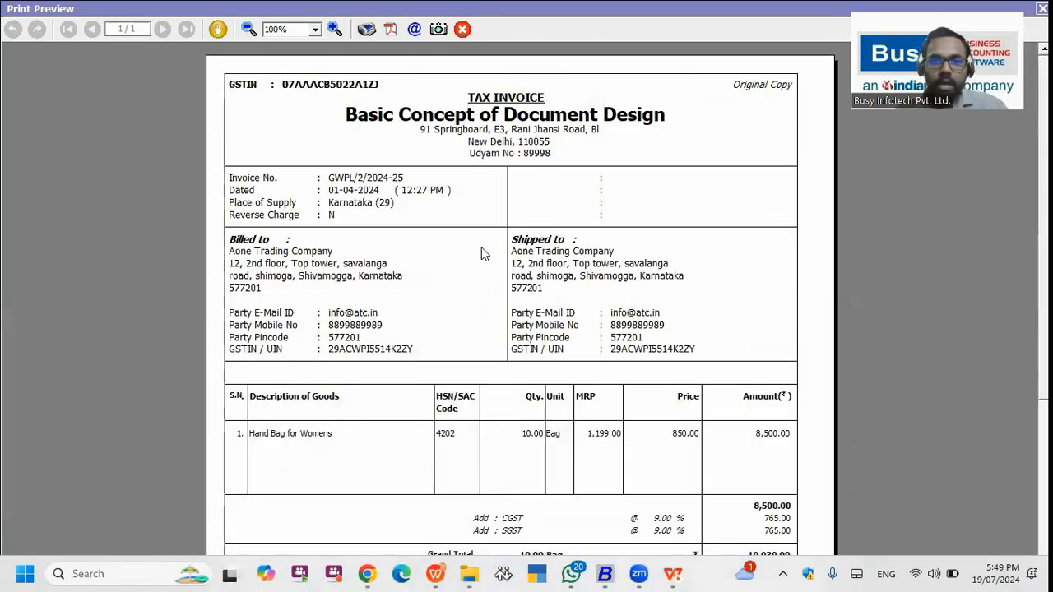
pyautogui.press('Escape')
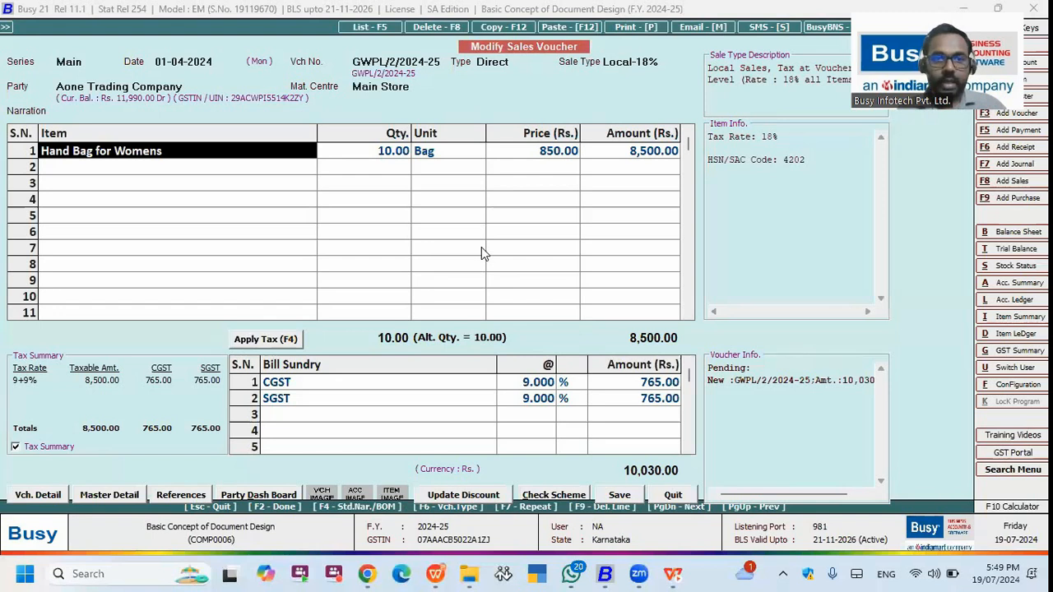
# Preview the same sales voucher in the A5 SIZE format, examine the bill layout, and close the preview.
pyautogui.hotkey('alt', 'p')
pyautogui.press('Down')
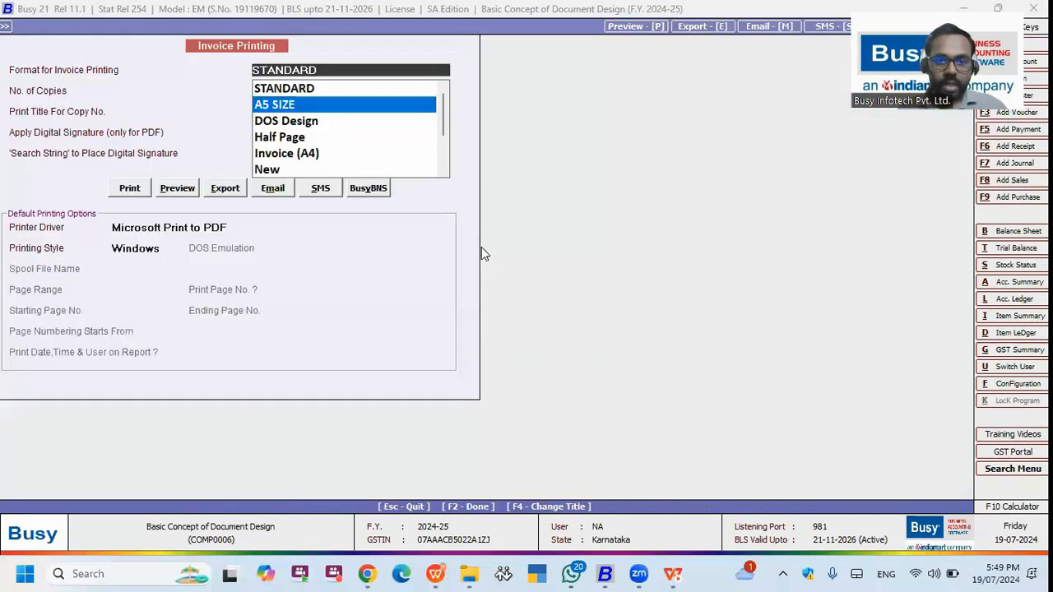
pyautogui.hotkey('alt', 'p')
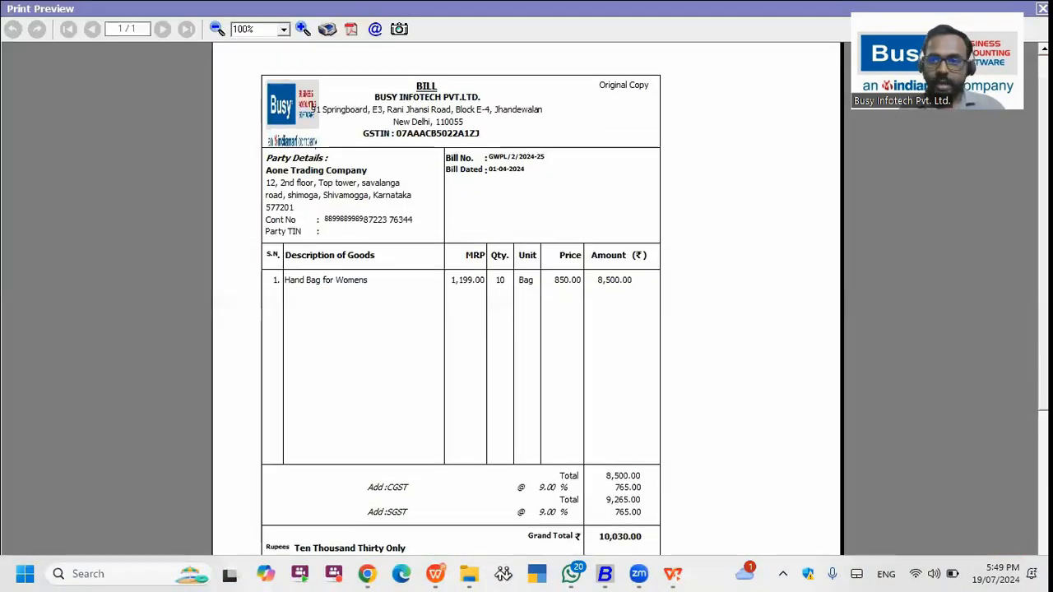
pyautogui.scroll(-3, 461, 296)
pyautogui.scroll(3, 527, 299)
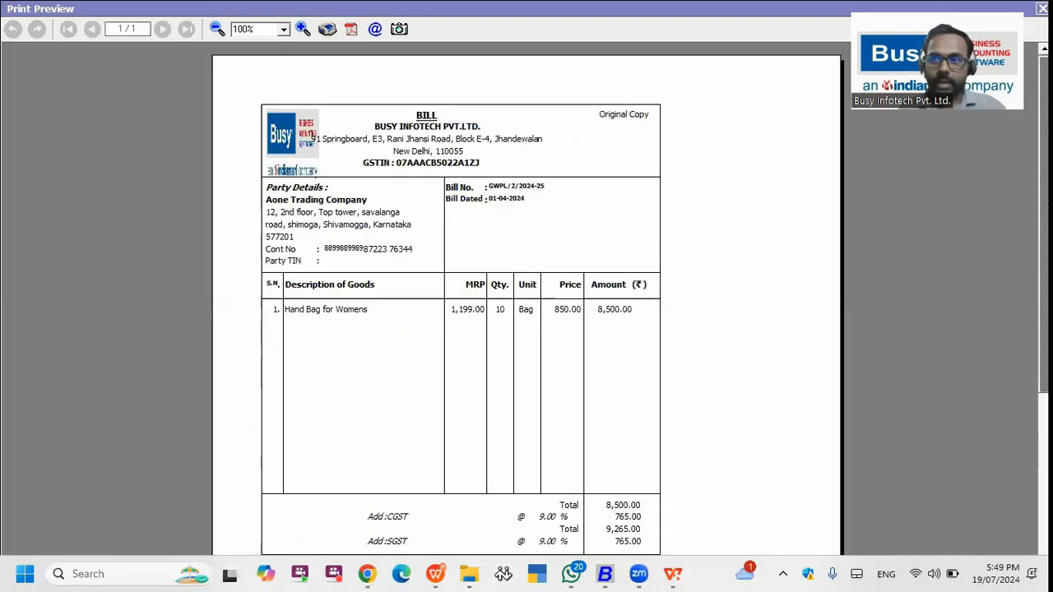
pyautogui.press('Escape')
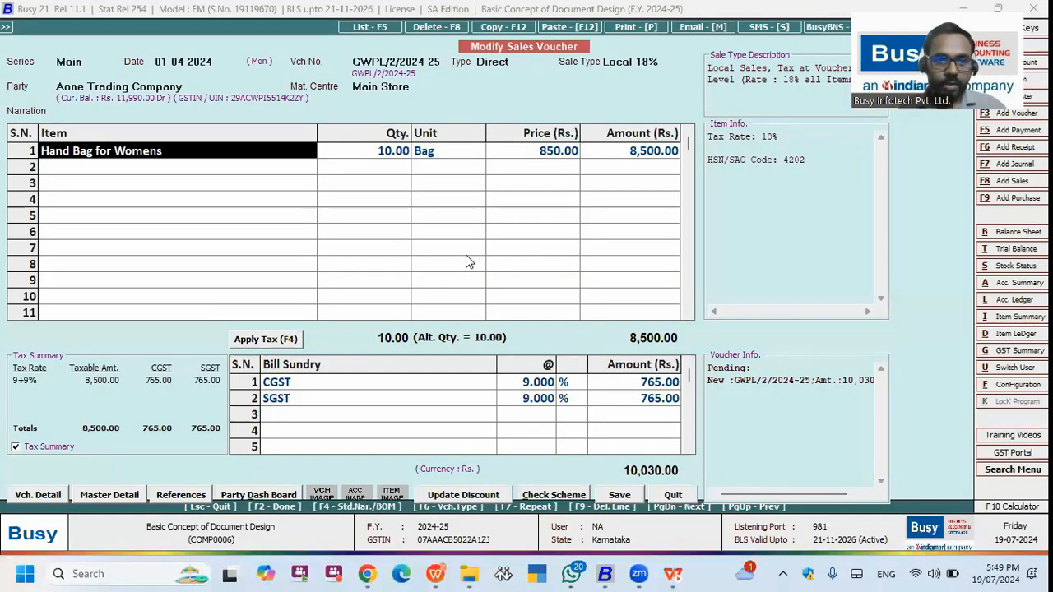
# Preview the sales voucher in the cash memo format, close it, and preview the voucher in the half-page tax invoice format.
pyautogui.hotkey('alt', 'p')
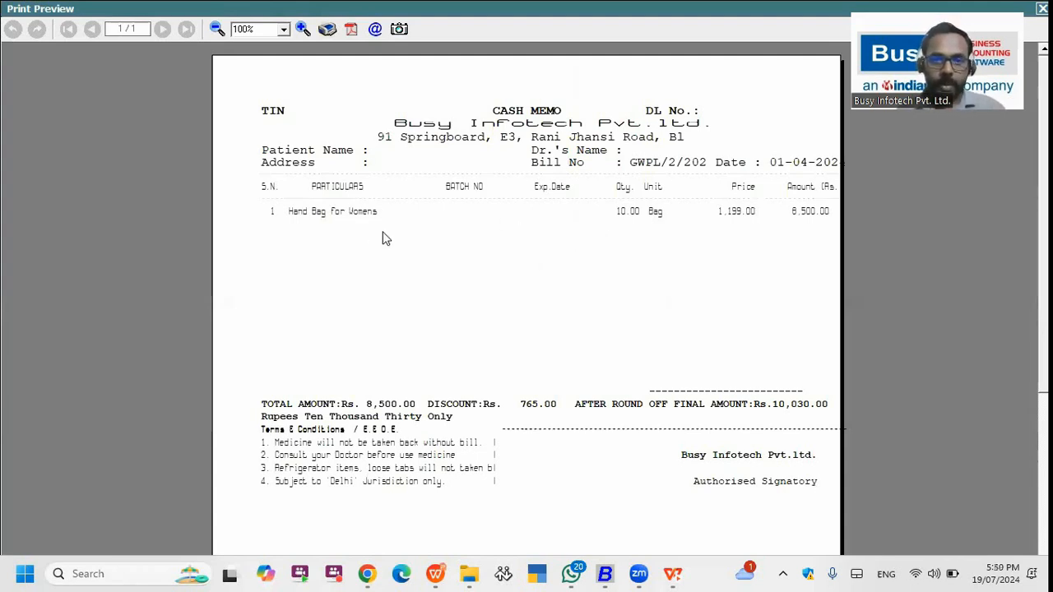
pyautogui.click(1043, 8)
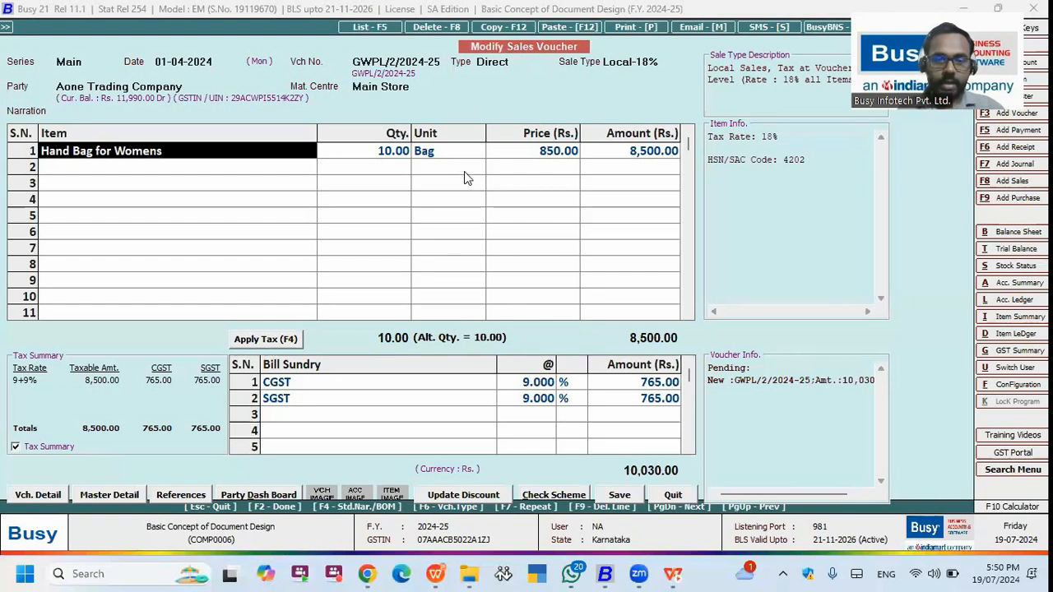
pyautogui.hotkey('alt', 'p')
pyautogui.press('Return')
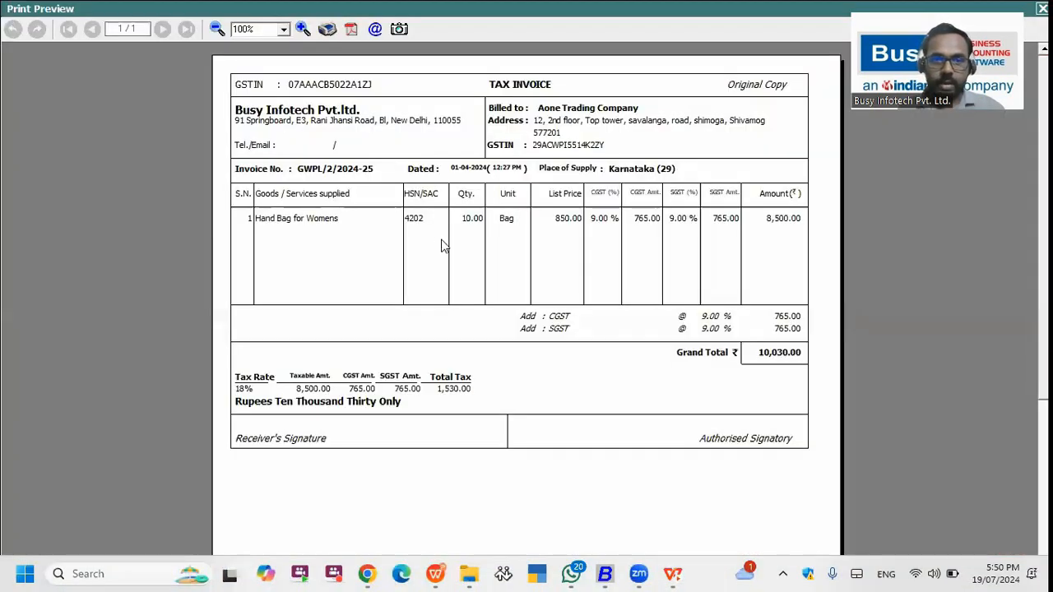
# Preview the sales voucher in the format with the Scan & Pay QR code, and check the advanced invoice/document printing configuration.
pyautogui.hotkey('alt', 'p')
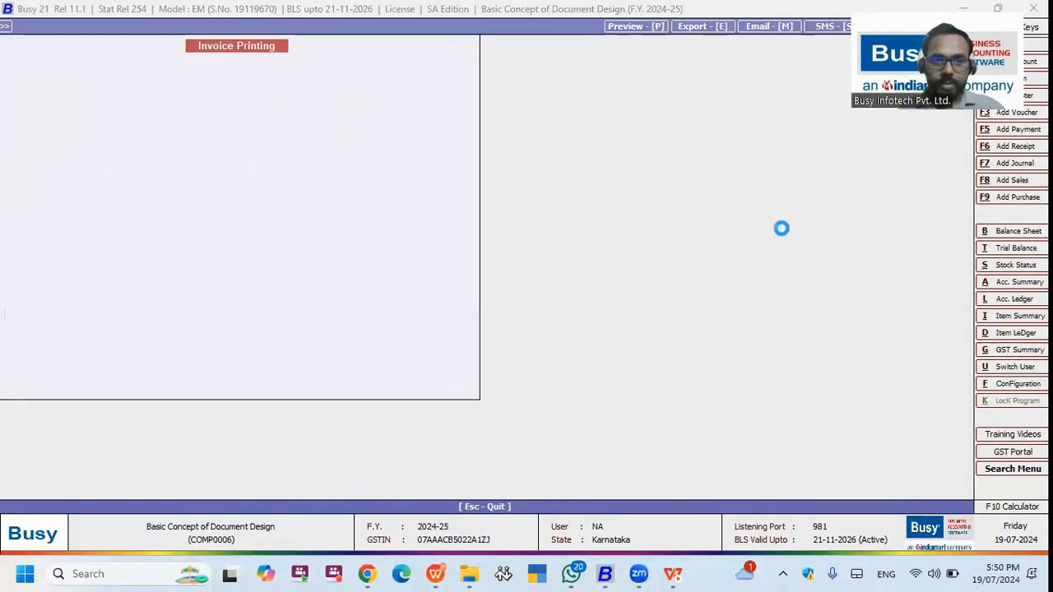
pyautogui.scroll(-5, 462, 517)
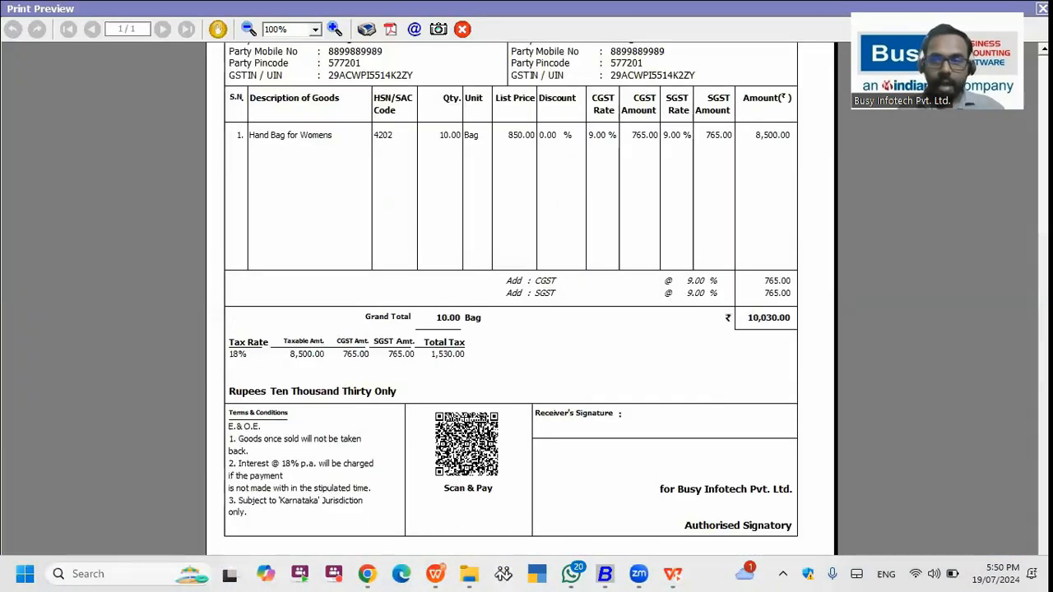
pyautogui.press('Escape')
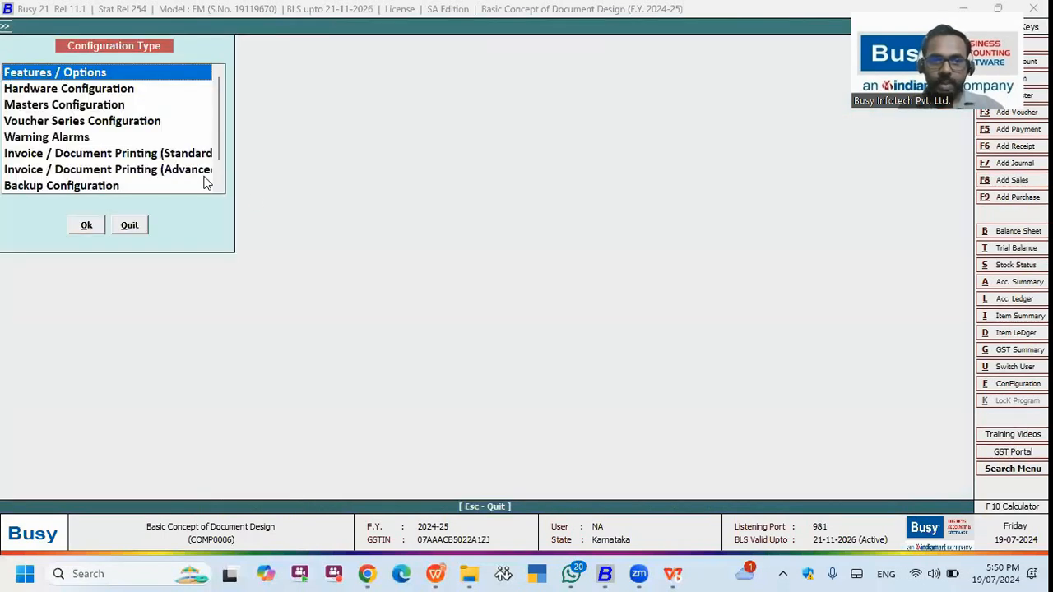
pyautogui.click(204, 174)
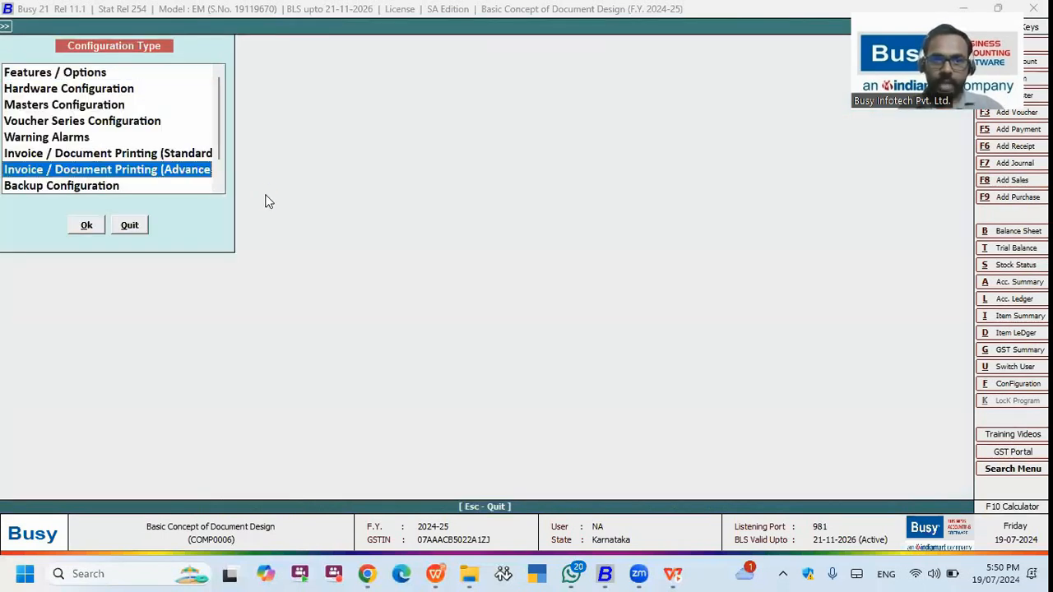
pyautogui.press('Return')
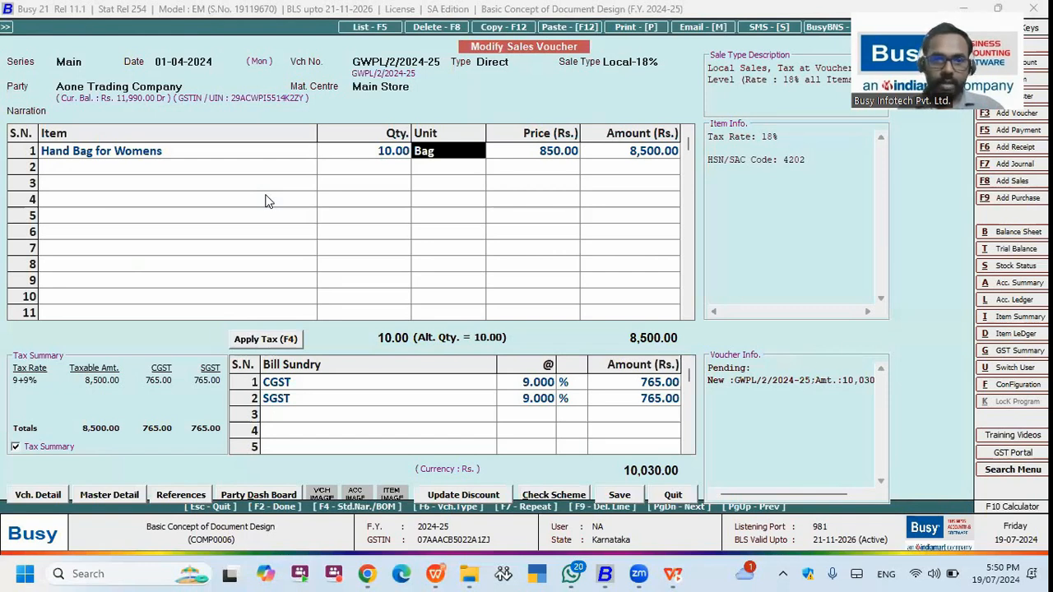
# Preview the sales voucher in the slip format with a QR code, enlarge it to 130%, and close it.
pyautogui.hotkey('alt', 'p')
pyautogui.press('Down')
pyautogui.press('Down')
pyautogui.press('Down')
pyautogui.press('Down')
pyautogui.press('Down')
pyautogui.press('Down')
pyautogui.press('Down')
pyautogui.press('Down')
pyautogui.press('Return')
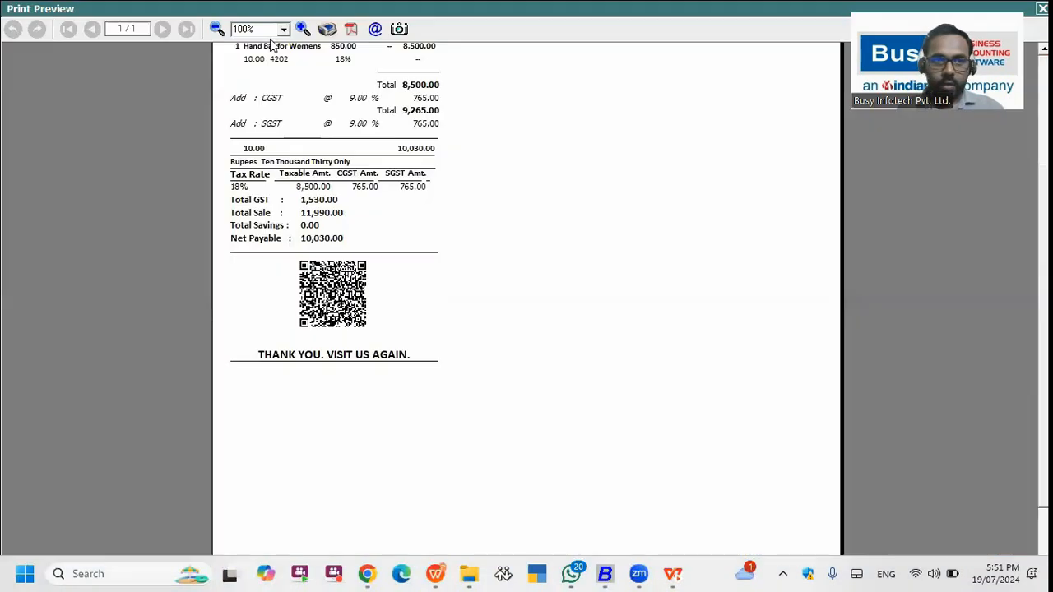
pyautogui.click(302, 28)
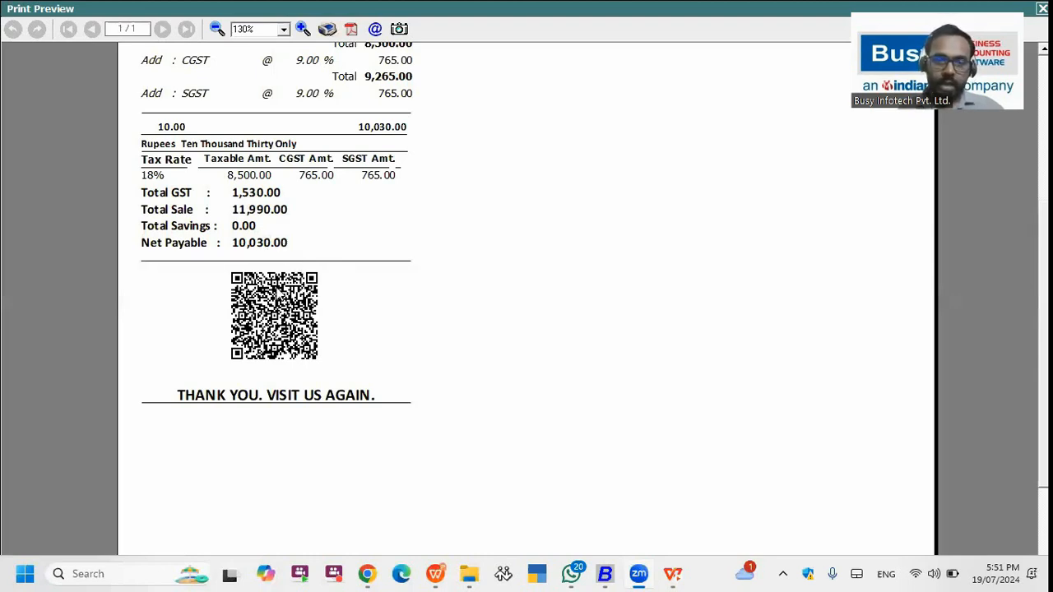
pyautogui.press('Escape')
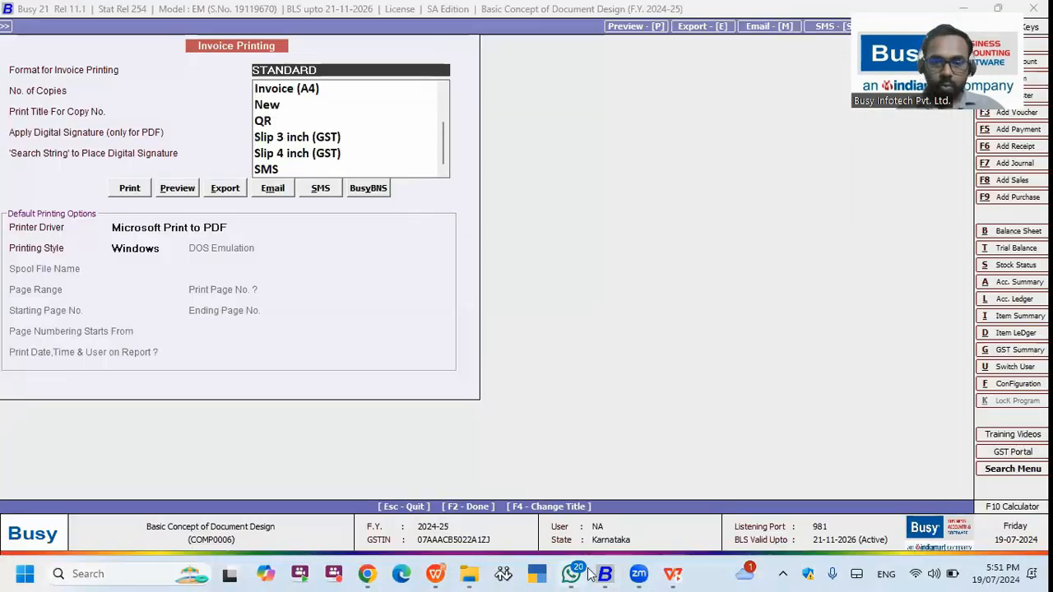
# Switch to the Dummy Last 10 Pending Bill company and open the sales voucher dated 13-04-2023 for modification.
pyautogui.moveTo(605, 574)
pyautogui.click(142, 498)
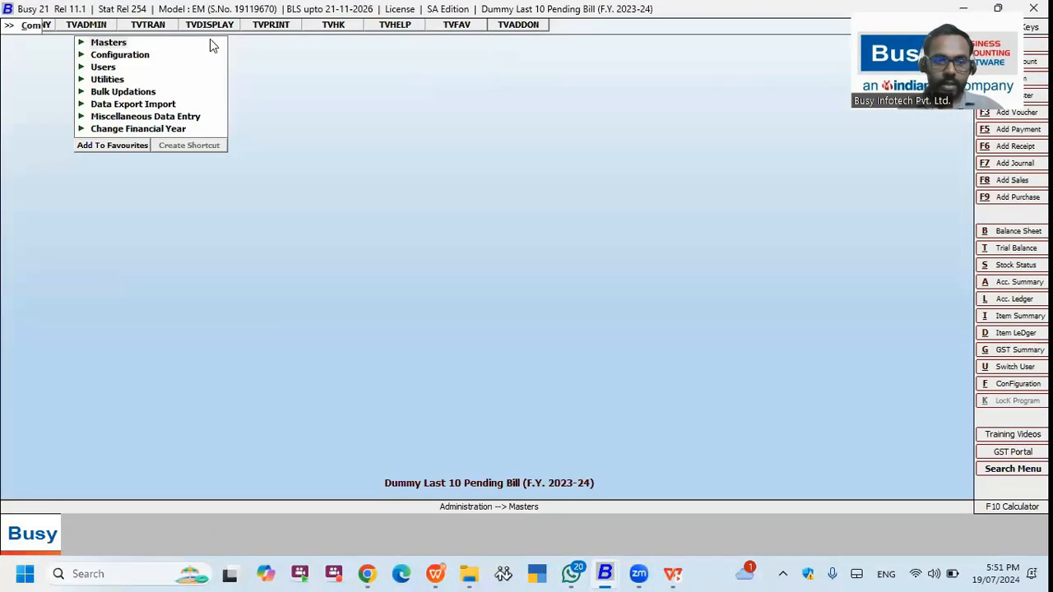
pyautogui.click(188, 45)
pyautogui.click(209, 68)
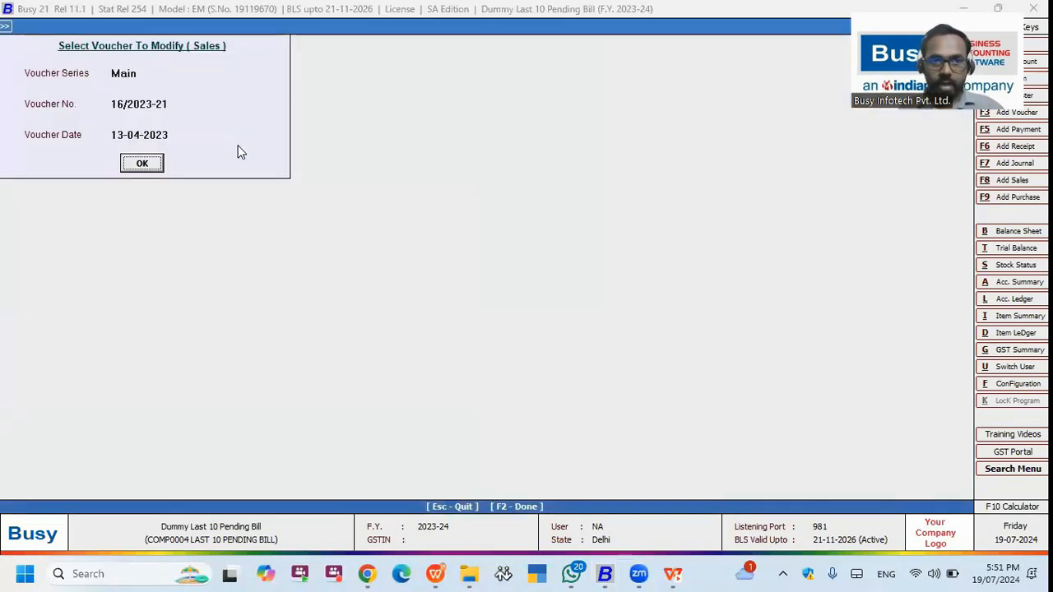
pyautogui.press('Return')
# Preview the voucher in the Jain format, examine its sale, sale return and last 10 pending bills sections, and close it.
pyautogui.hotkey('alt', 'p')
pyautogui.press('Escape')
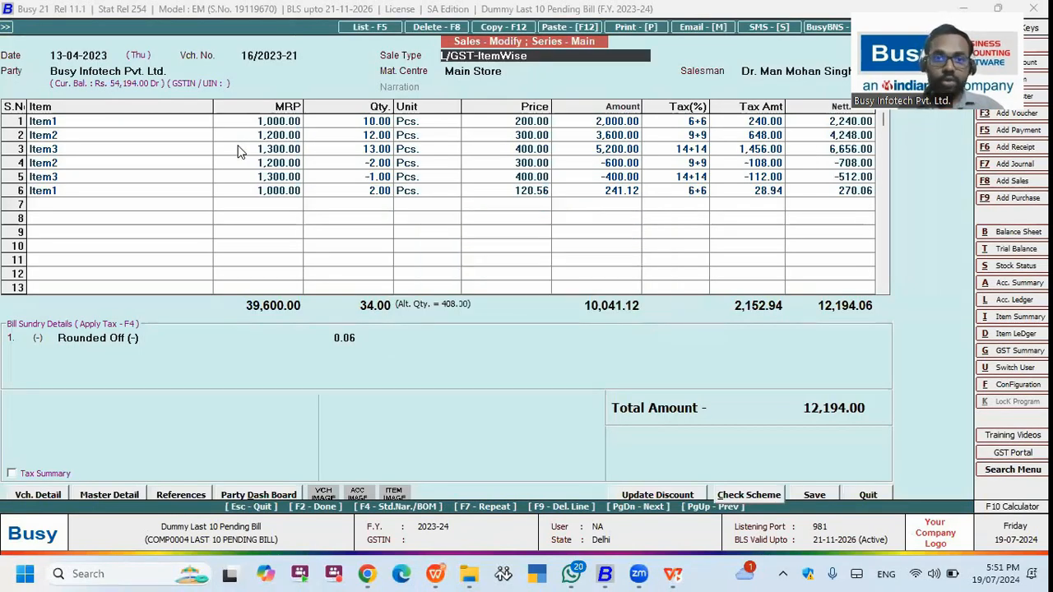
pyautogui.hotkey('alt', 'p')
pyautogui.press('Return')
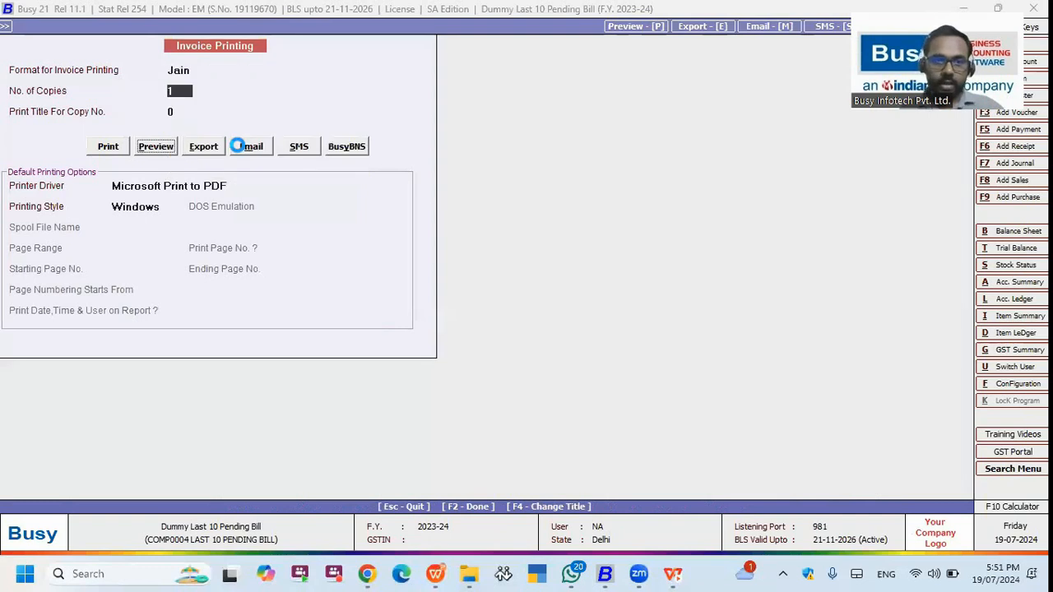
pyautogui.click(245, 146)
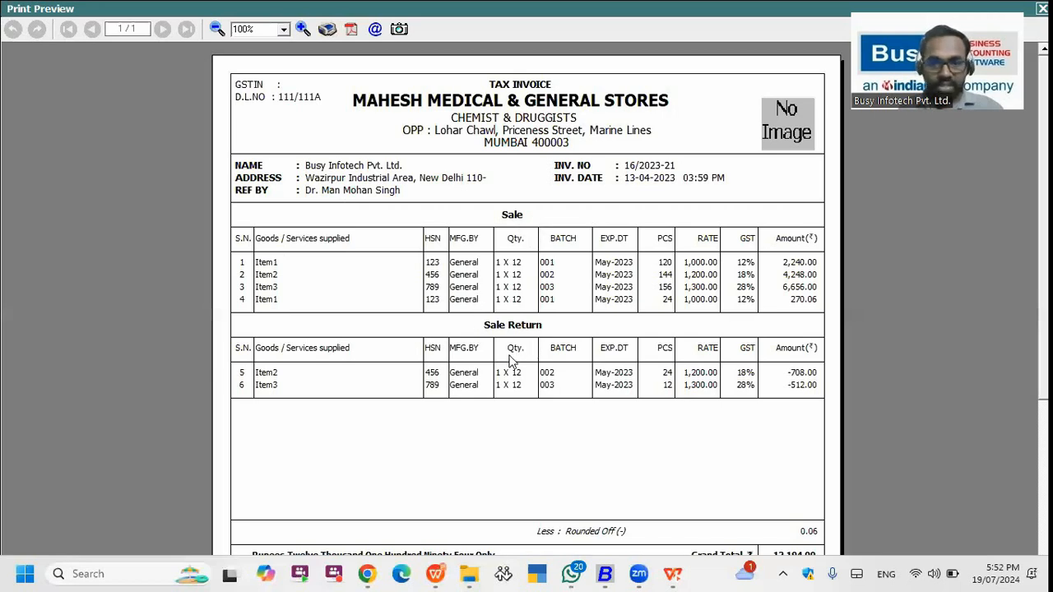
pyautogui.scroll(-1, 502, 359)
pyautogui.scroll(-2, 510, 201)
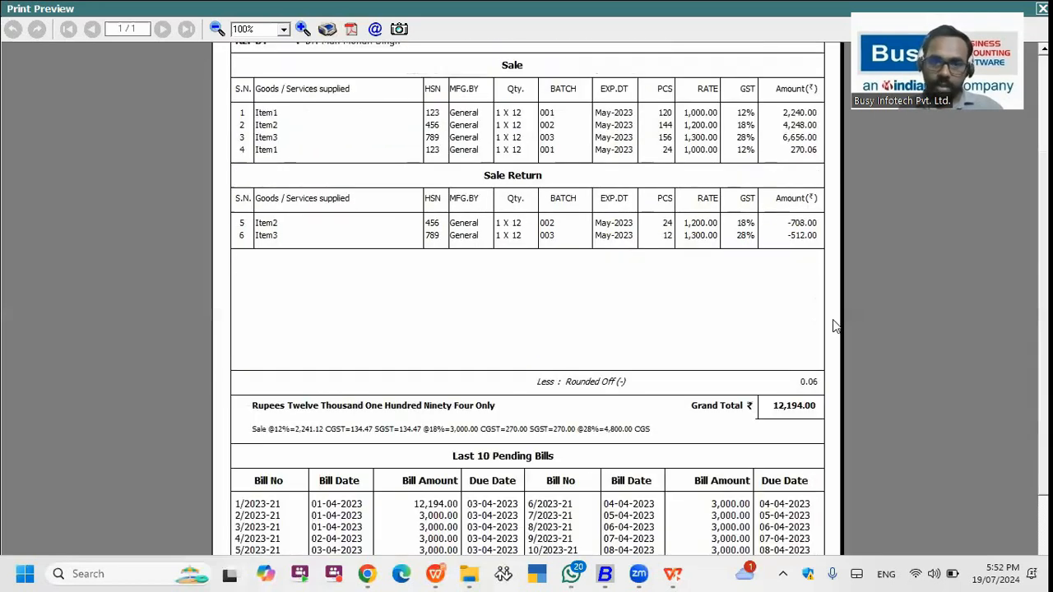
pyautogui.scroll(-1, 510, 201)
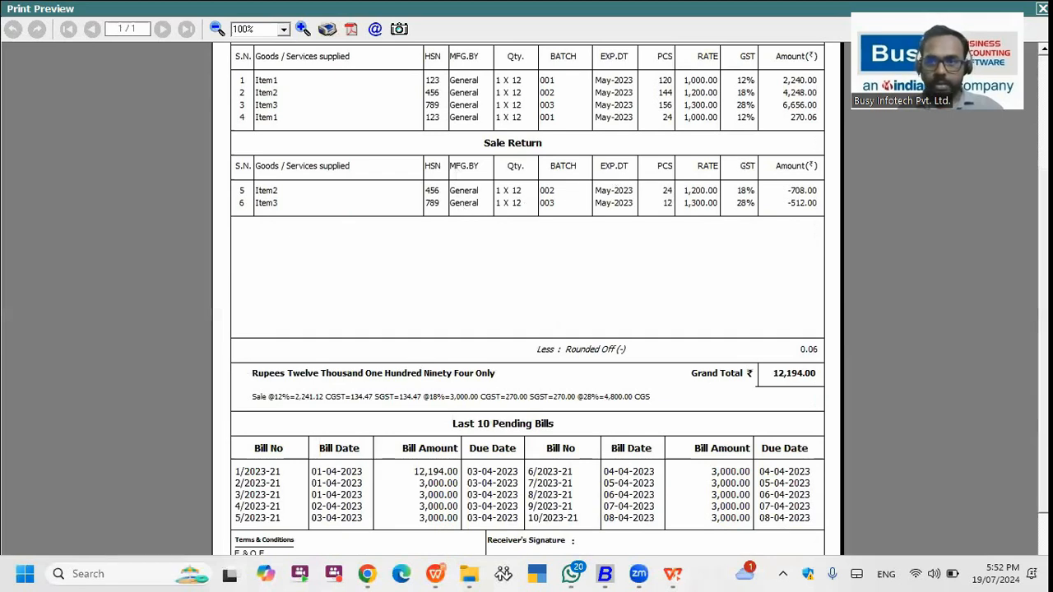
pyautogui.scroll(-1, 527, 296)
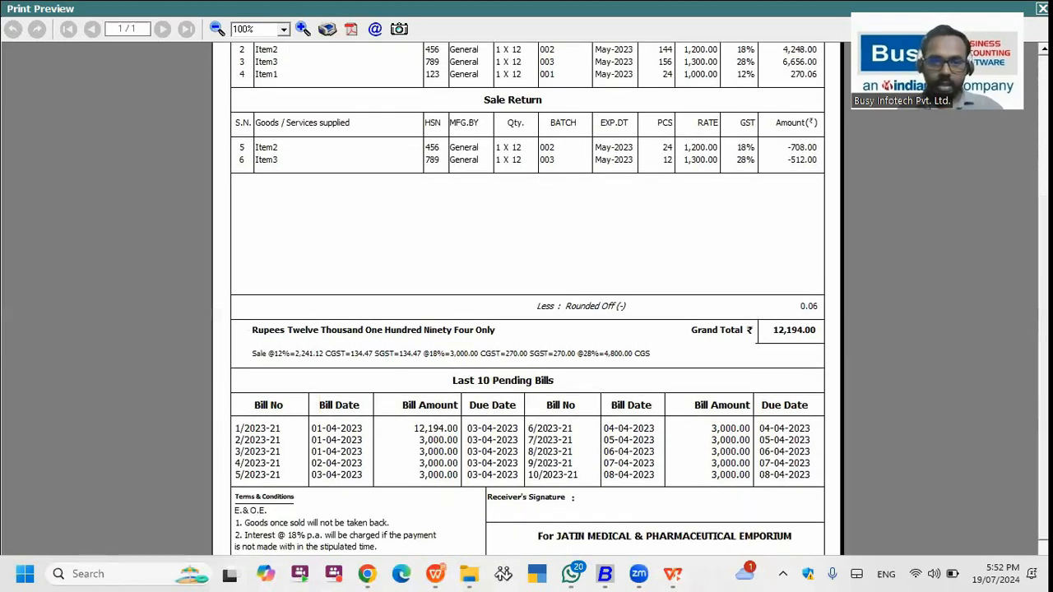
pyautogui.scroll(-1, 436, 350)
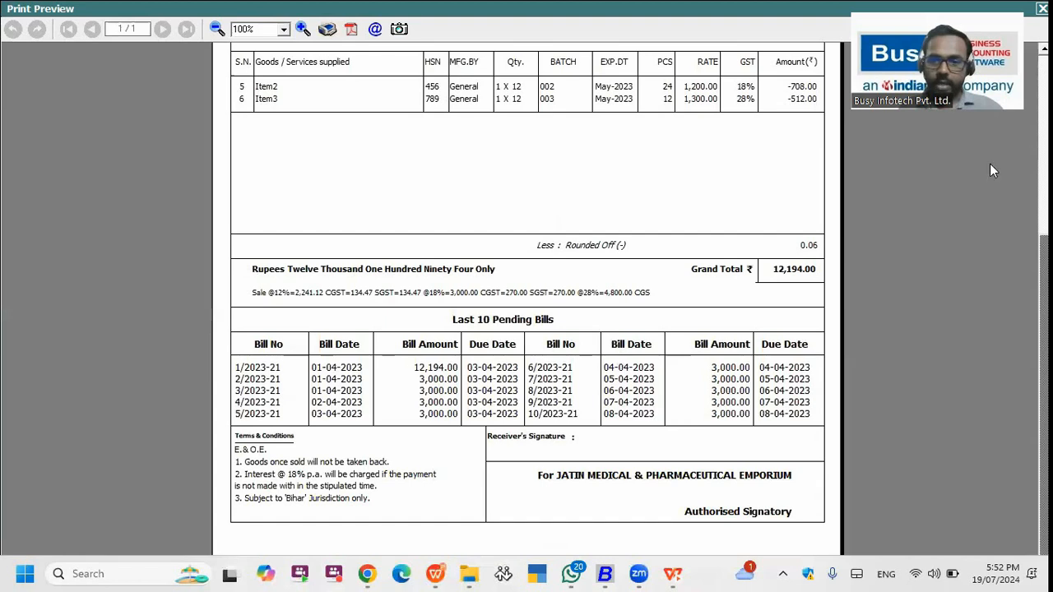
pyautogui.press('Escape')
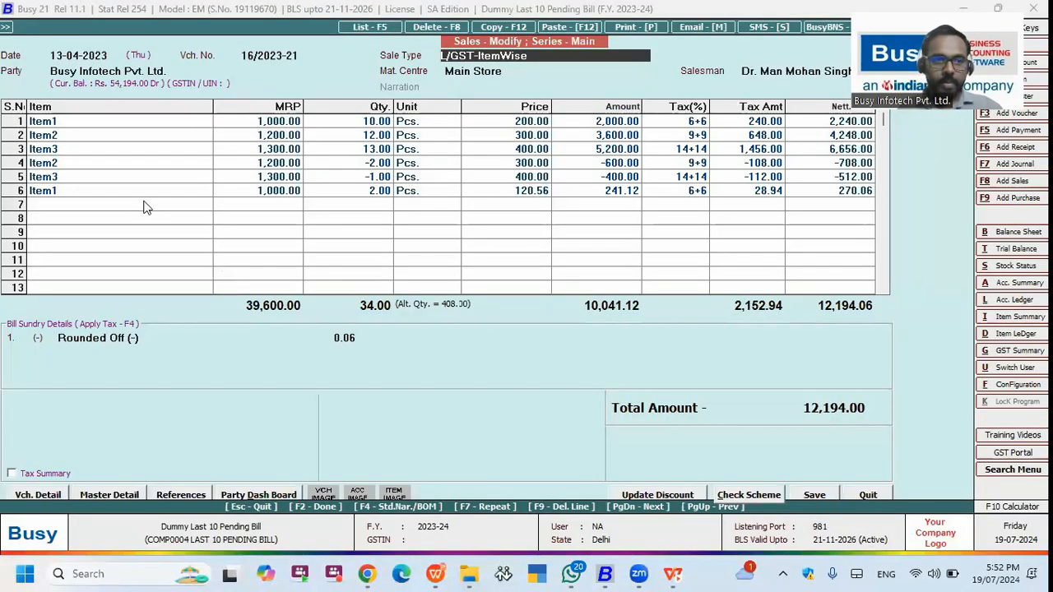
# Open the advanced configuration of the Jain sales invoice format, examine the Sub Header1 script, and close it.
pyautogui.hotkey('alt', 'f')
pyautogui.doubleClick(129, 170)
pyautogui.click(75, 119)
pyautogui.click(309, 215)
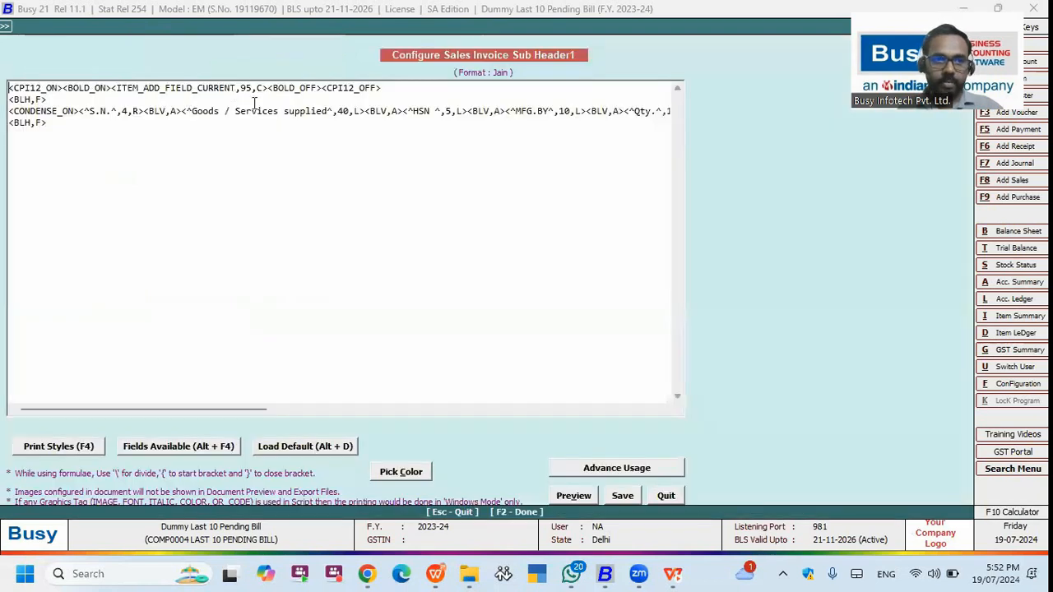
pyautogui.press('Escape')
# Switch to the Vishal Bharti Public School company and open the fee due voucher dated 01-09-2023 for modification.
pyautogui.click(419, 338)
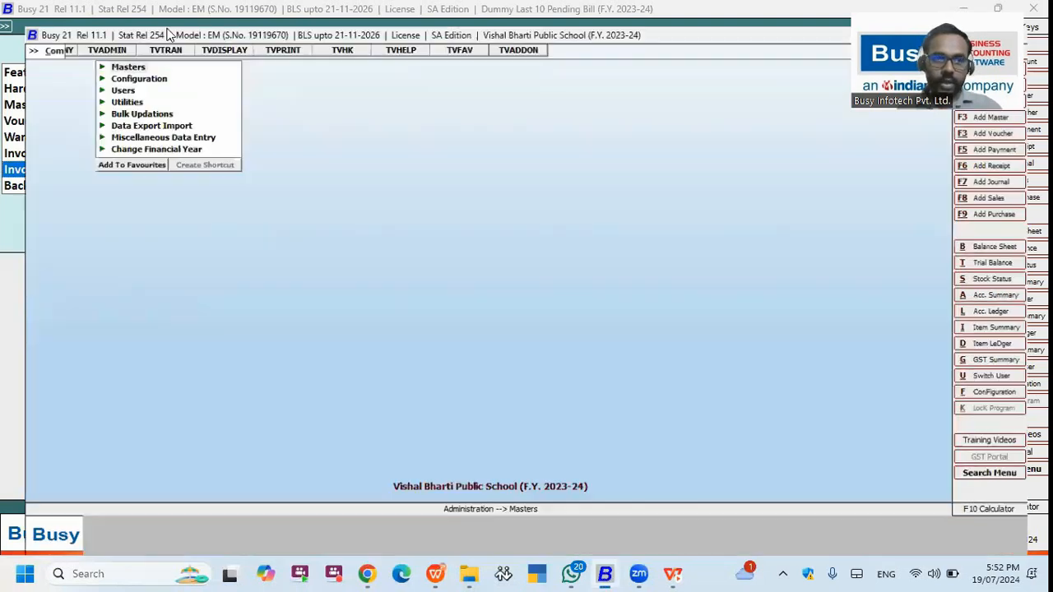
pyautogui.click(181, 26)
pyautogui.click(196, 43)
pyautogui.click(211, 70)
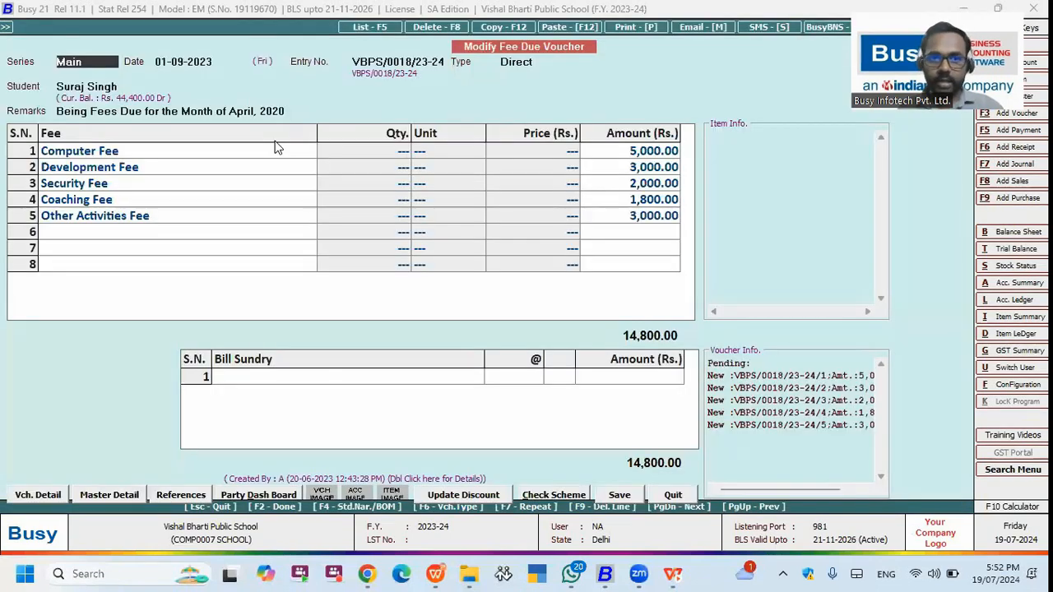
# Preview the school's fee due voucher in the STANDARD format, examine the cash/credit memo layout, and close it.
pyautogui.hotkey('alt', 'p')
pyautogui.press('Escape')
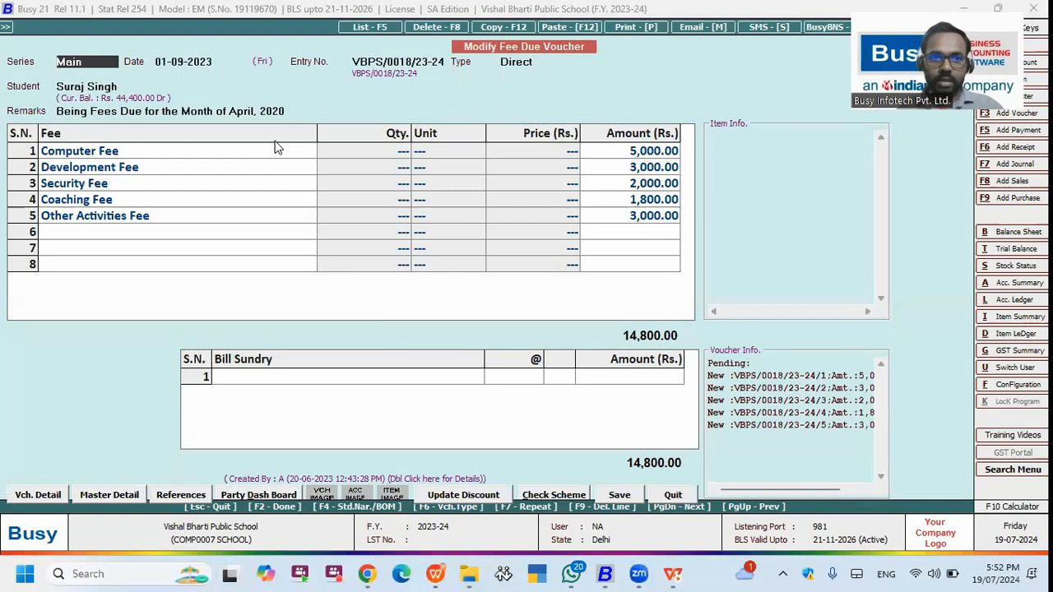
pyautogui.hotkey('alt', 'p')
pyautogui.press('Return')
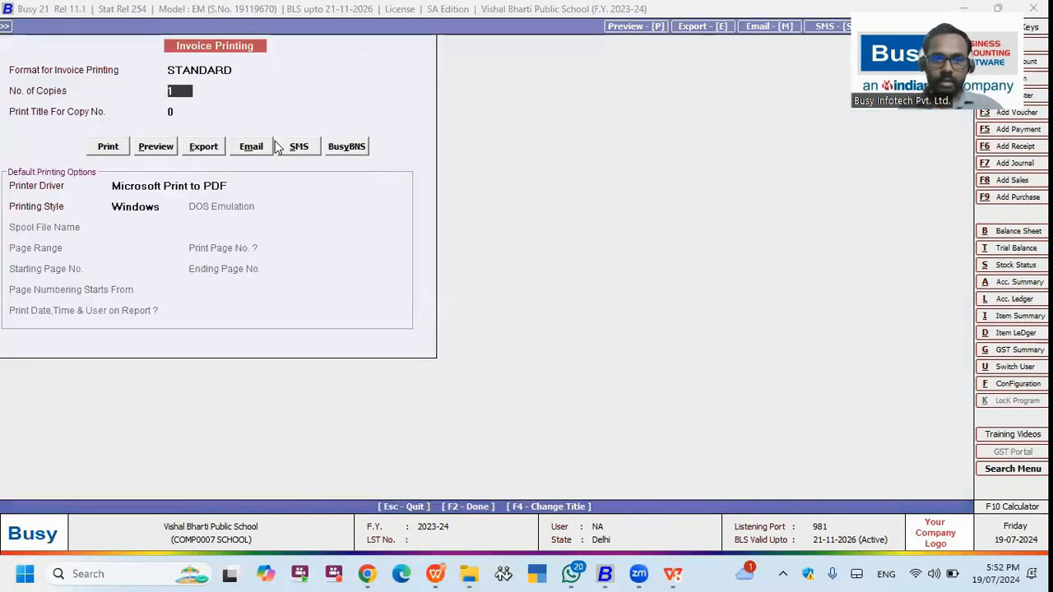
pyautogui.hotkey('alt', 'p')
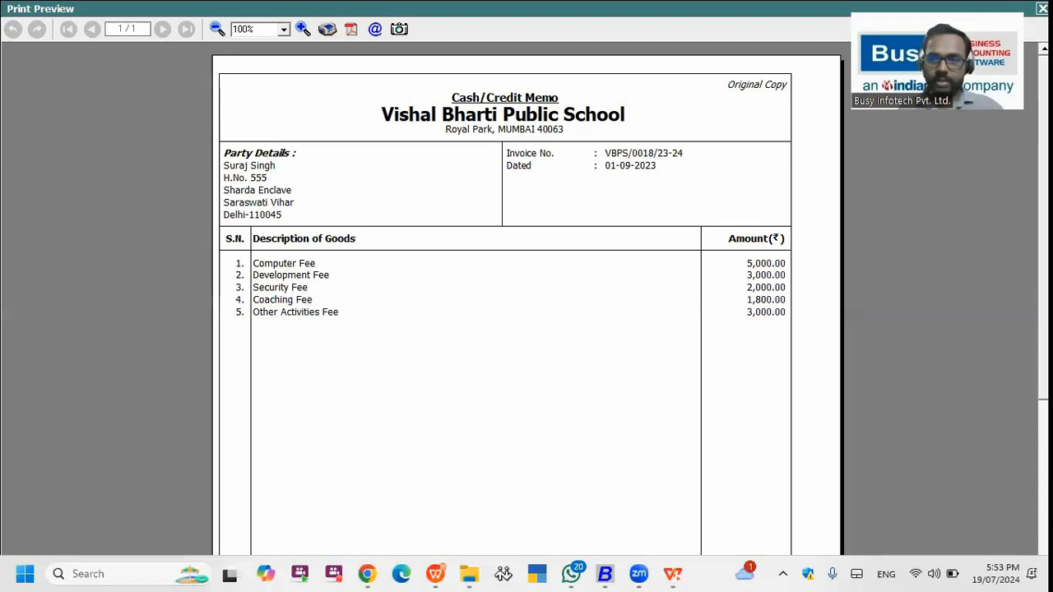
pyautogui.scroll(-5, 527, 296)
pyautogui.scroll(5, 526, 296)
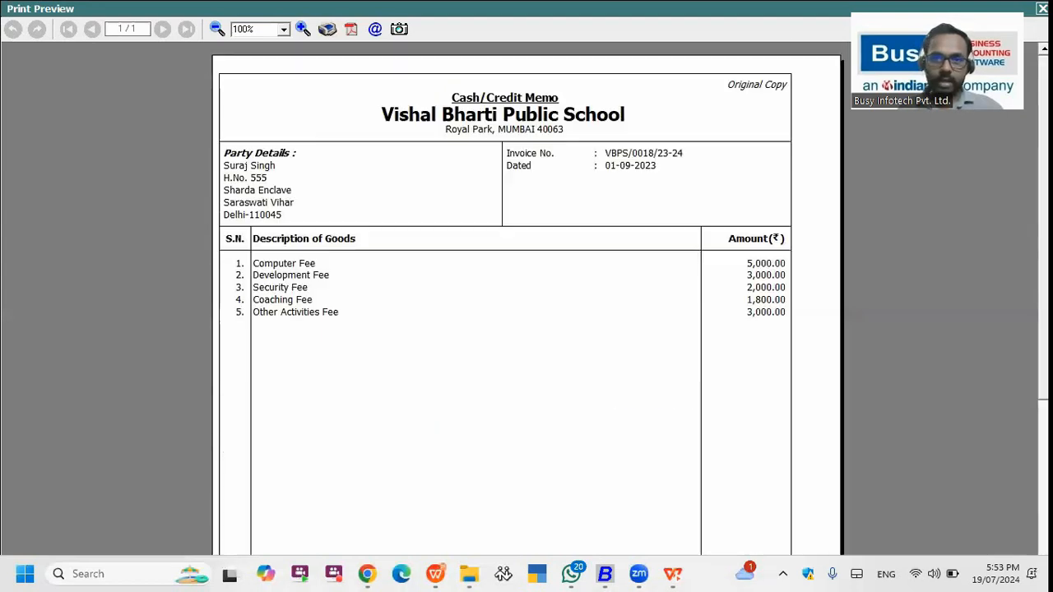
pyautogui.press('Escape')
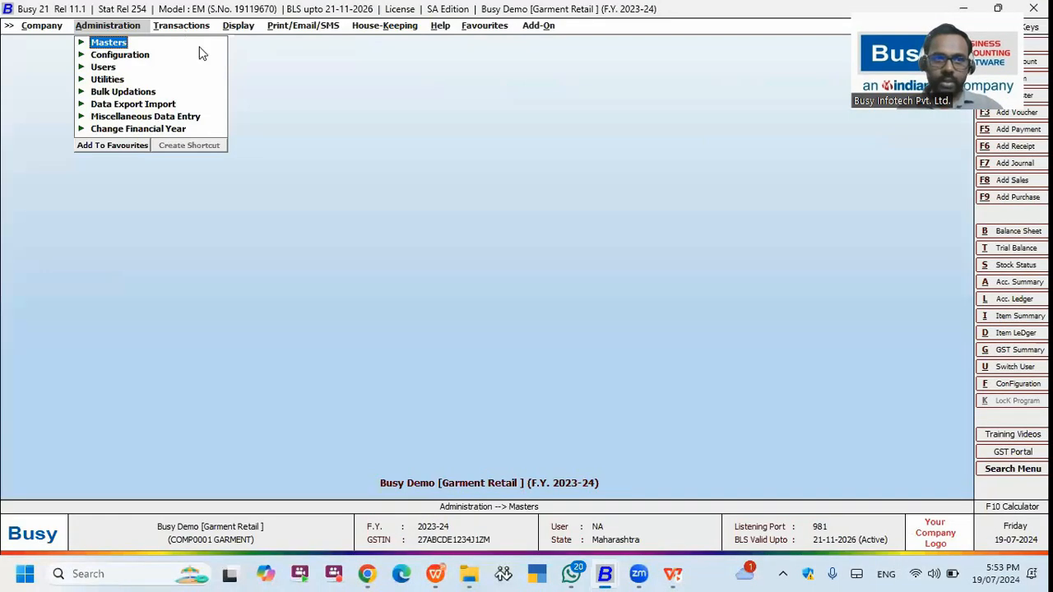
# Open the sales voucher dated 07-10-2023 for modification in the Busy Demo [Garment Retail] company.
pyautogui.press('Right')
pyautogui.press('Return')
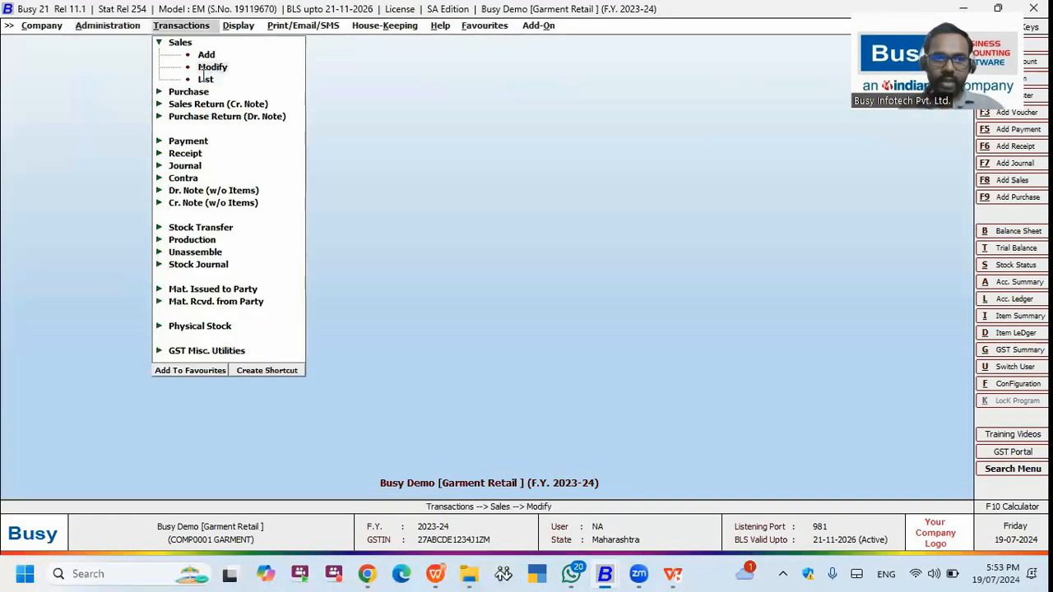
pyautogui.click(203, 72)
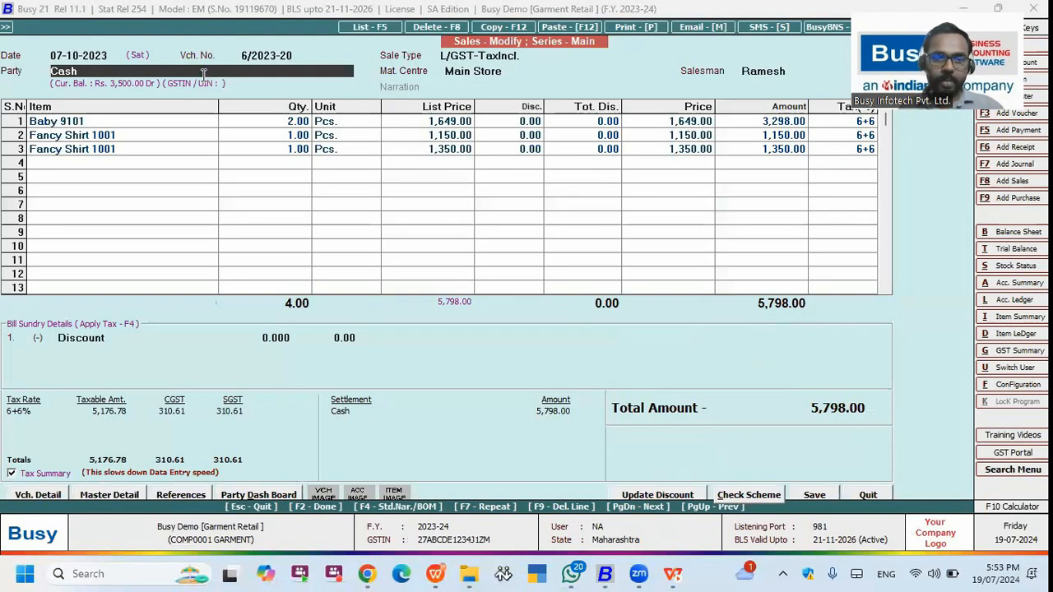
# Browse the invoice printing formats and preview the garment sales voucher in the Garment format.
pyautogui.hotkey('alt', 'p')
pyautogui.press('Up')
pyautogui.press('Up')
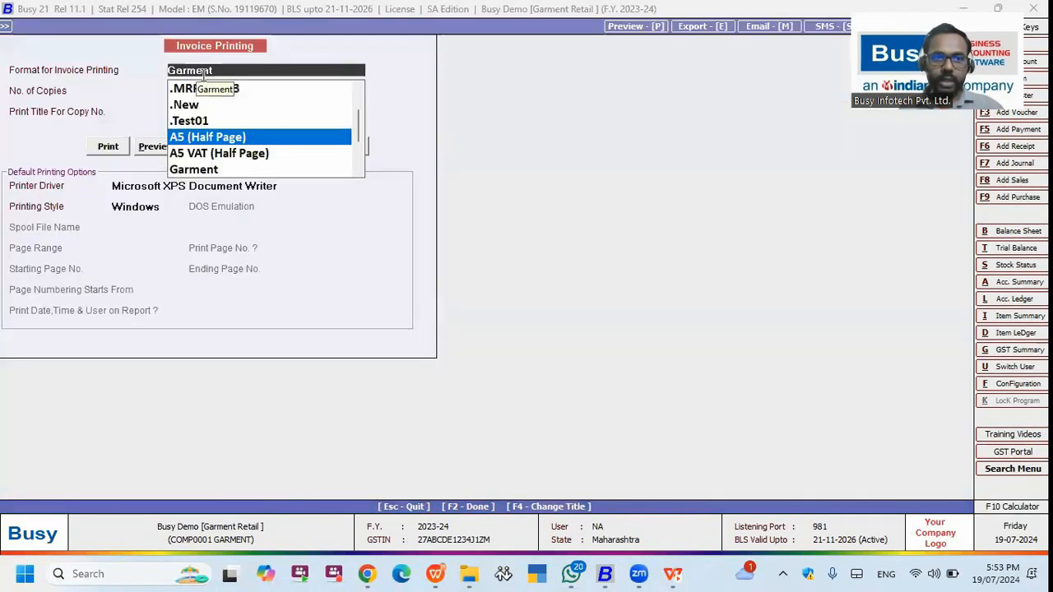
pyautogui.press('Up')
pyautogui.press('Up')
pyautogui.press('Down')
pyautogui.press('Down')
pyautogui.press('Down')
pyautogui.press('Down')
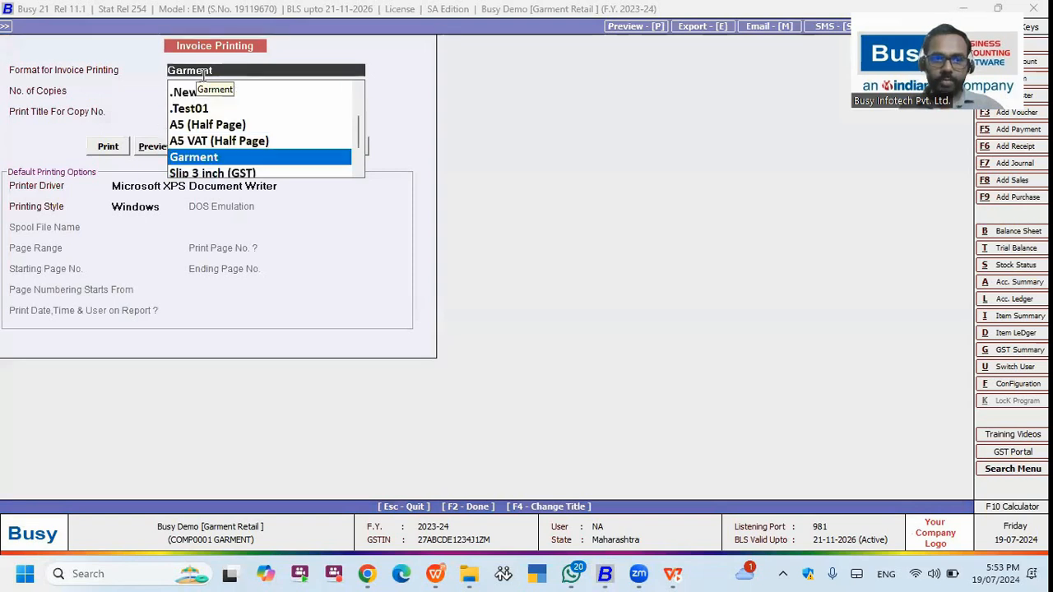
pyautogui.hotkey('alt', 'p')
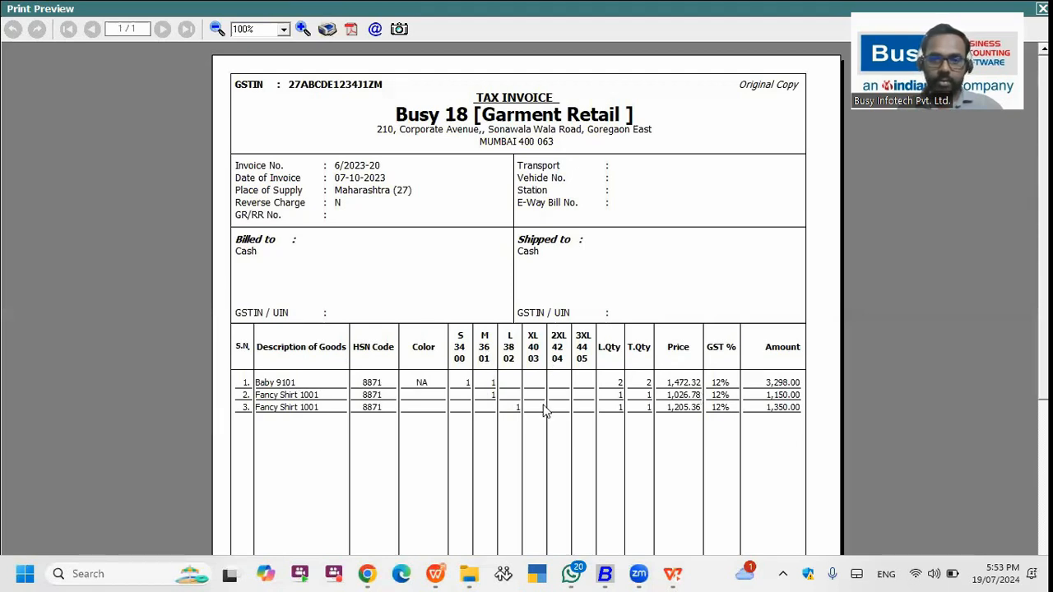
# Examine the Garment invoice's size-wise quantity columns, bank details, tax summary and terms, and close the preview.
pyautogui.scroll(-1, 527, 362)
pyautogui.scroll(-1, 490, 306)
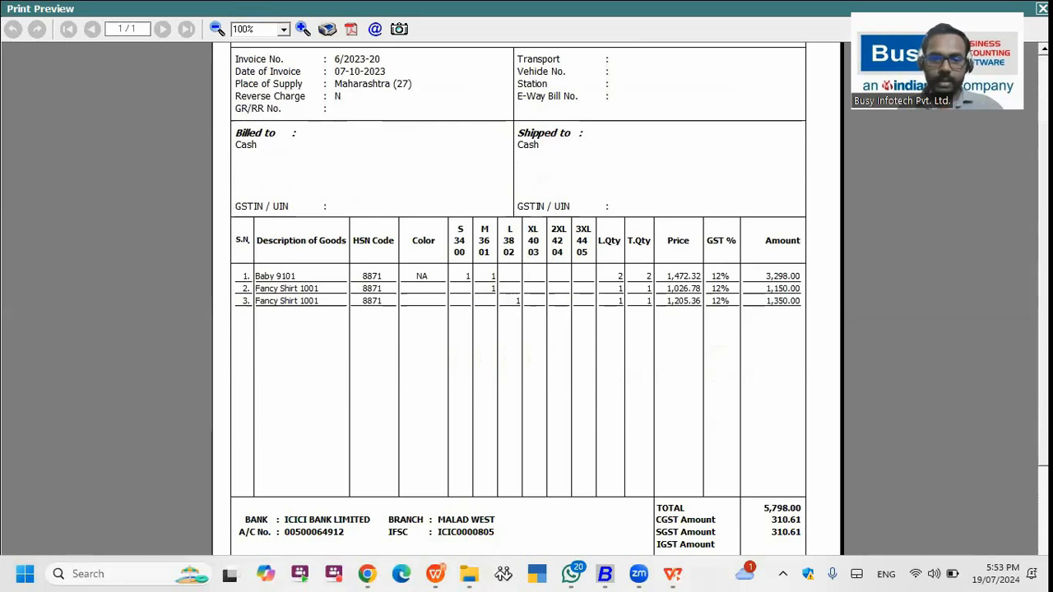
pyautogui.scroll(-3, 413, 414)
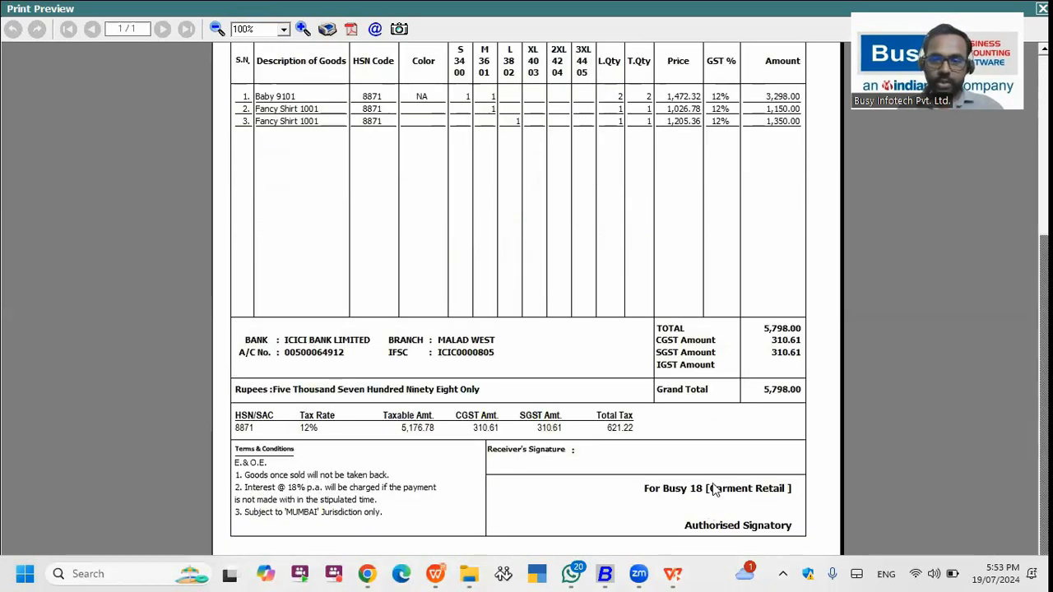
pyautogui.press('Escape')
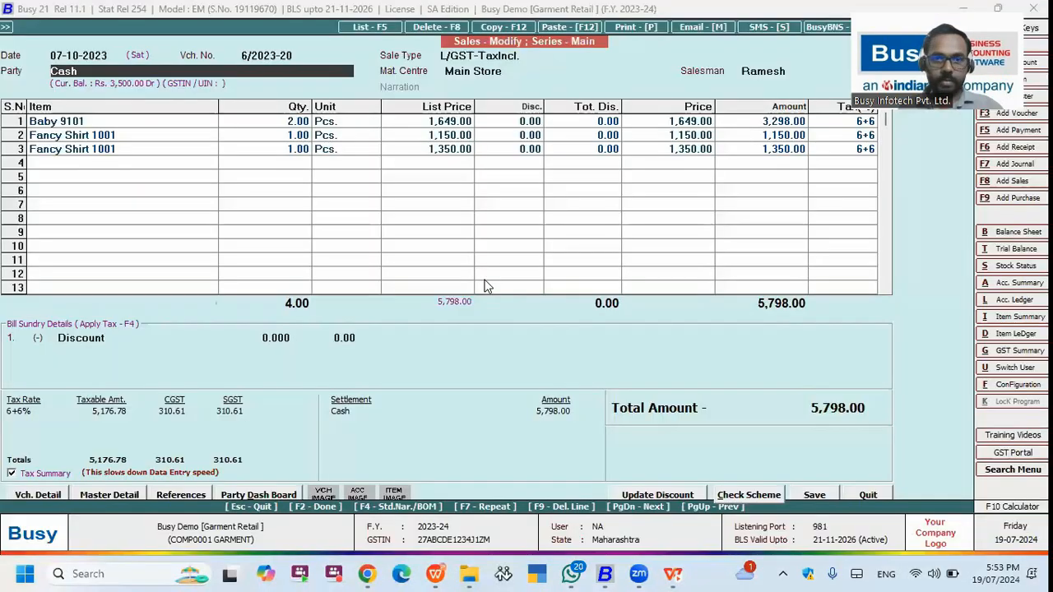